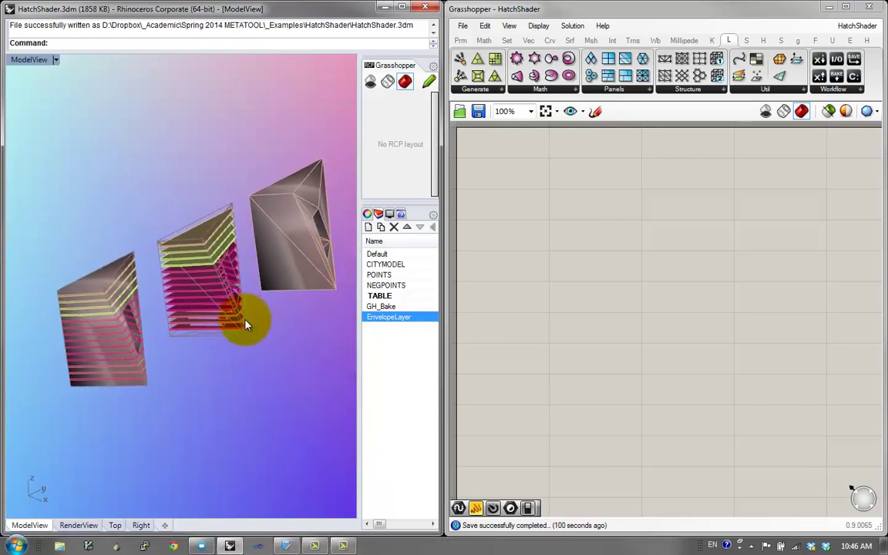
Select the hatched envelope model at the near end of the row and zoom to it
mouse_move(290, 341)
right_down()
mouse_move(159, 327)
mouse_move(178, 323)
mouse_move(166, 328)
mouse_move(198, 297)
mouse_move(154, 344)
mouse_move(154, 301)
mouse_move(177, 330)
mouse_move(135, 330)
mouse_move(184, 247)
mouse_move(215, 252)
mouse_move(266, 285)
mouse_move(278, 323)
mouse_move(253, 302)
mouse_move(225, 362)
mouse_move(214, 361)
mouse_move(198, 317)
mouse_move(208, 299)
mouse_move(177, 279)
mouse_move(178, 206)
mouse_move(174, 308)
mouse_move(154, 239)
mouse_move(159, 293)
mouse_move(110, 328)
mouse_move(53, 312)
mouse_move(107, 343)
mouse_move(143, 288)
right_up()
drag(55, 427, 54, 430)
text(zs)
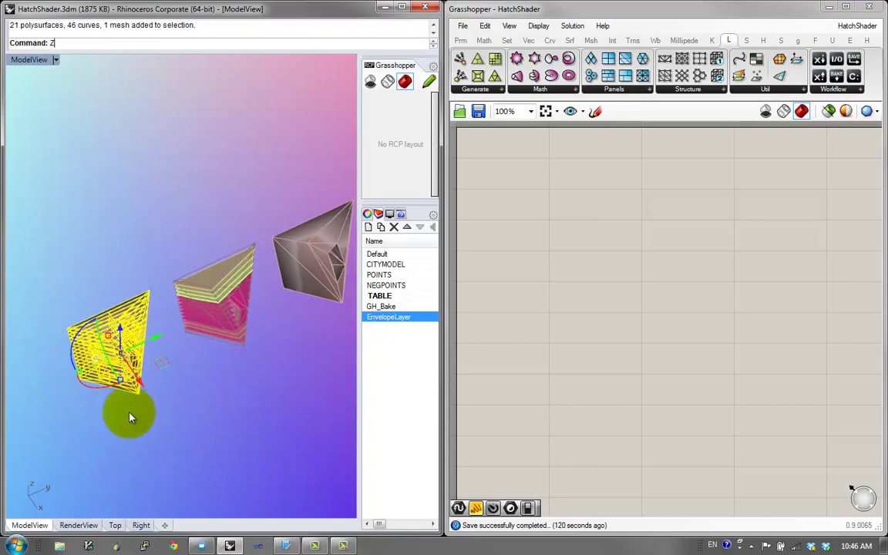
key(Return)
key(Escape)
Examine the hatch strips on the envelope's faces and around its window opening from several sides
mouse_move(188, 435)
right_down()
mouse_move(170, 363)
mouse_move(223, 379)
mouse_move(178, 412)
mouse_move(118, 242)
mouse_move(115, 126)
mouse_move(206, 406)
mouse_move(269, 414)
mouse_move(63, 275)
mouse_move(196, 327)
mouse_move(119, 323)
mouse_move(43, 285)
mouse_move(321, 266)
mouse_move(65, 332)
mouse_move(95, 415)
mouse_move(214, 313)
mouse_move(271, 330)
mouse_move(204, 369)
mouse_move(123, 380)
mouse_move(189, 223)
right_up()
click(189, 223)
key(Escape)
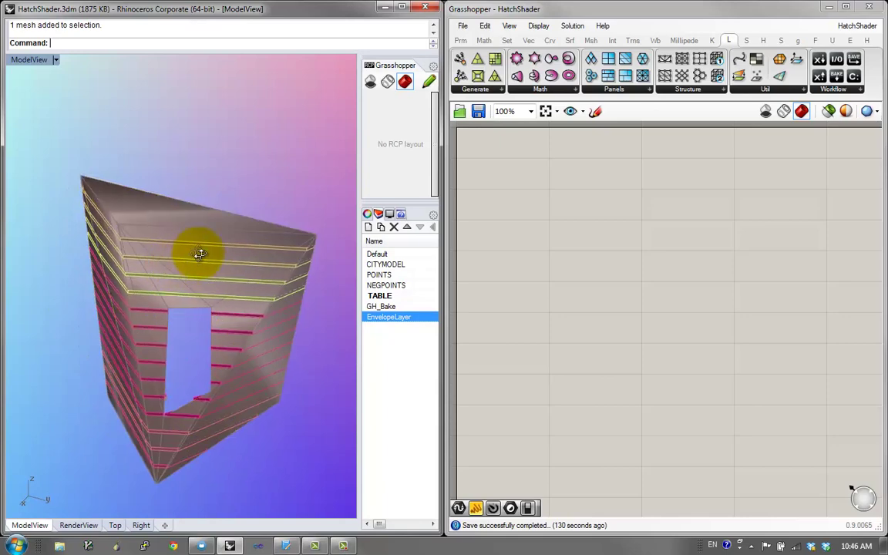
right_drag(188, 258, 221, 242)
mouse_move(235, 280)
right_down()
mouse_move(169, 303)
mouse_move(286, 305)
mouse_move(113, 299)
mouse_move(212, 325)
mouse_move(207, 360)
right_up()
click(163, 266)
right_drag(163, 266, 185, 395)
key(Escape)
click(175, 300)
click(169, 284)
mouse_move(170, 285)
right_down()
mouse_move(214, 367)
mouse_move(201, 257)
mouse_move(135, 264)
mouse_move(115, 333)
mouse_move(123, 363)
mouse_move(188, 325)
mouse_move(150, 303)
right_up()
mouse_move(178, 332)
right_down()
mouse_move(158, 252)
mouse_move(149, 308)
mouse_move(128, 271)
right_up()
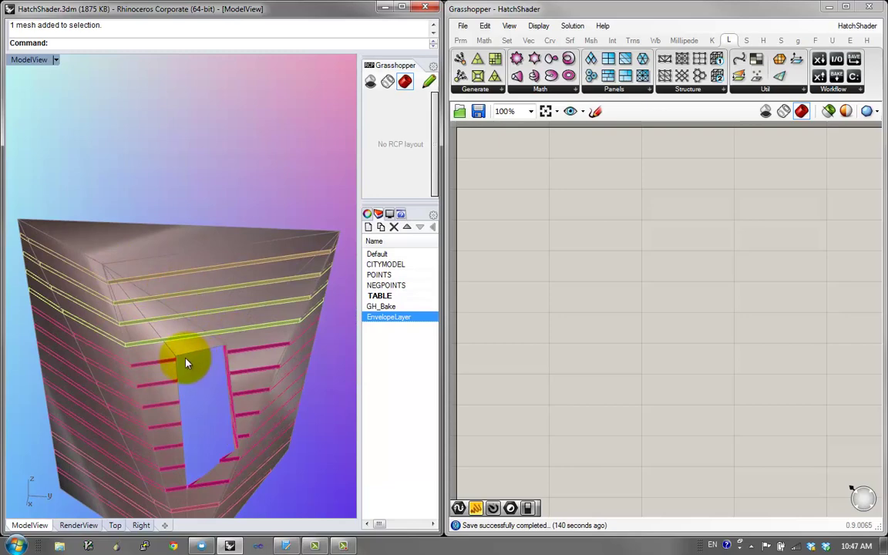
mouse_move(223, 352)
right_down()
mouse_move(80, 353)
mouse_move(313, 327)
mouse_move(296, 302)
right_up()
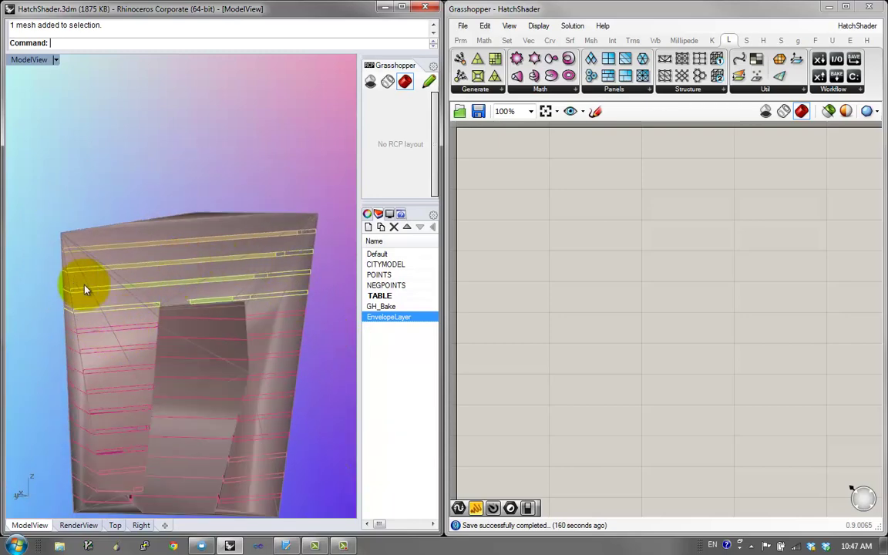
Compare the hatched envelope with the sliced version and the plain mesh beside it
mouse_move(108, 410)
right_down()
mouse_move(307, 376)
mouse_move(80, 370)
mouse_move(120, 393)
mouse_move(208, 345)
mouse_move(229, 228)
mouse_move(281, 232)
mouse_move(200, 255)
right_up()
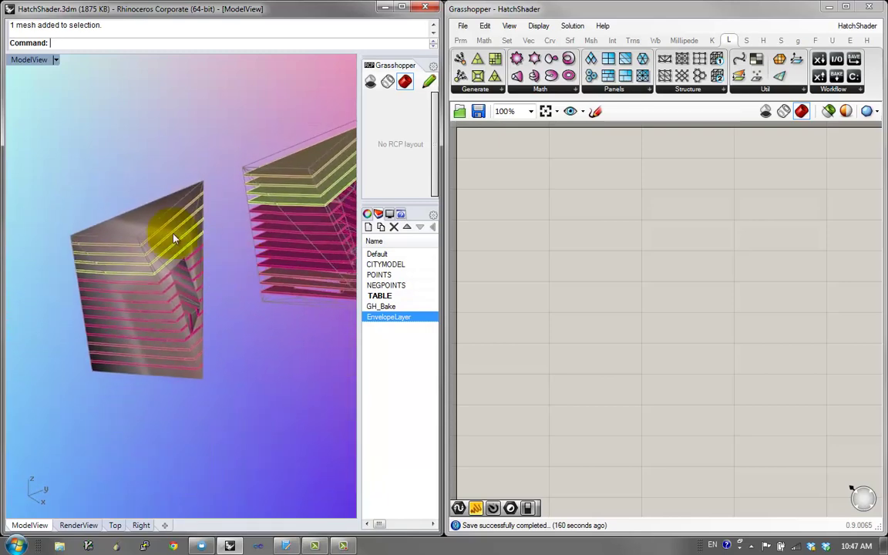
right_drag(226, 317, 230, 388)
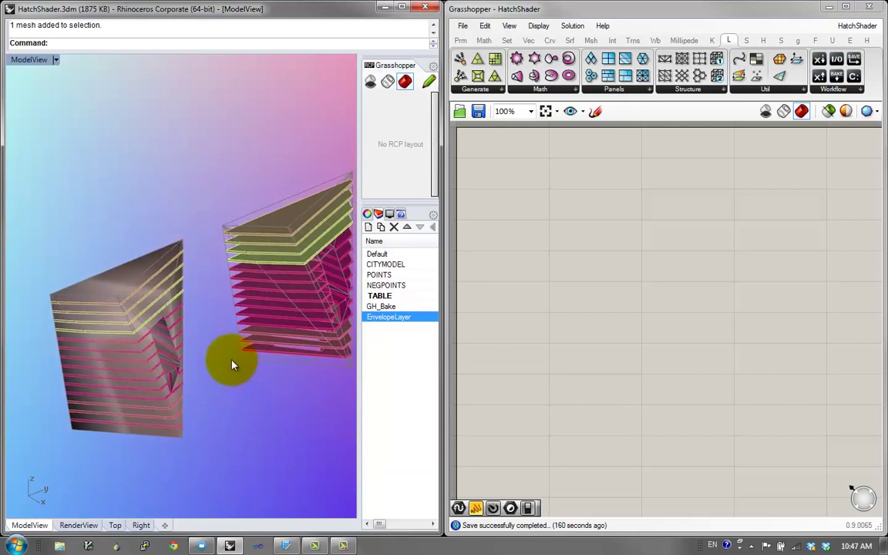
mouse_move(231, 364)
right_down()
mouse_move(178, 267)
mouse_move(154, 371)
mouse_move(122, 314)
right_up()
mouse_move(260, 417)
right_down()
mouse_move(210, 410)
mouse_move(252, 388)
mouse_move(251, 407)
mouse_move(208, 270)
mouse_move(247, 303)
mouse_move(135, 250)
mouse_move(212, 155)
mouse_move(252, 218)
mouse_move(230, 182)
mouse_move(218, 108)
mouse_move(246, 178)
mouse_move(247, 236)
mouse_move(243, 180)
mouse_move(178, 146)
mouse_move(174, 118)
mouse_move(182, 180)
mouse_move(155, 213)
mouse_move(259, 267)
mouse_move(232, 308)
mouse_move(215, 298)
mouse_move(158, 158)
mouse_move(198, 238)
mouse_move(260, 278)
mouse_move(251, 242)
mouse_move(237, 245)
right_up()
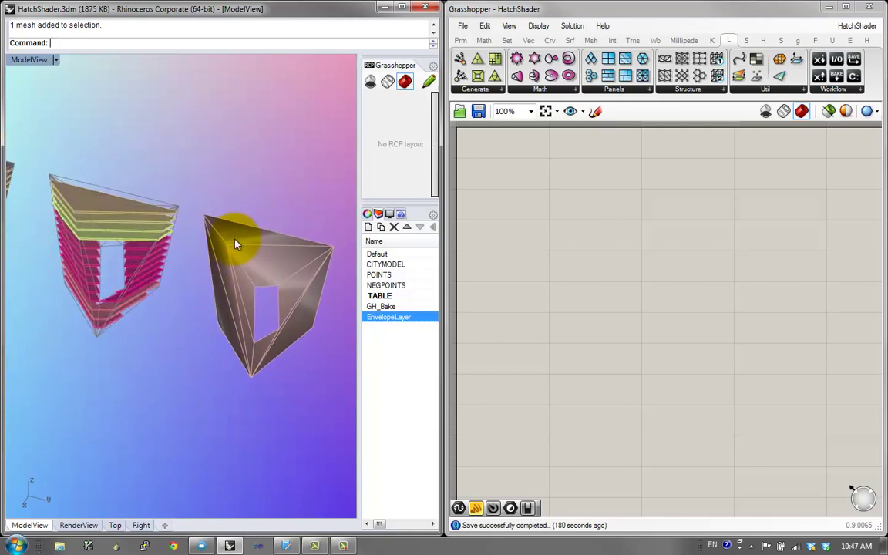
mouse_move(223, 283)
right_down()
mouse_move(212, 245)
mouse_move(232, 267)
mouse_move(128, 249)
mouse_move(184, 241)
mouse_move(203, 221)
right_up()
right_drag(205, 305, 229, 289)
Assign the plain envelope mesh to the layer EnvelopeLayer and check it in the model view
click(251, 202)
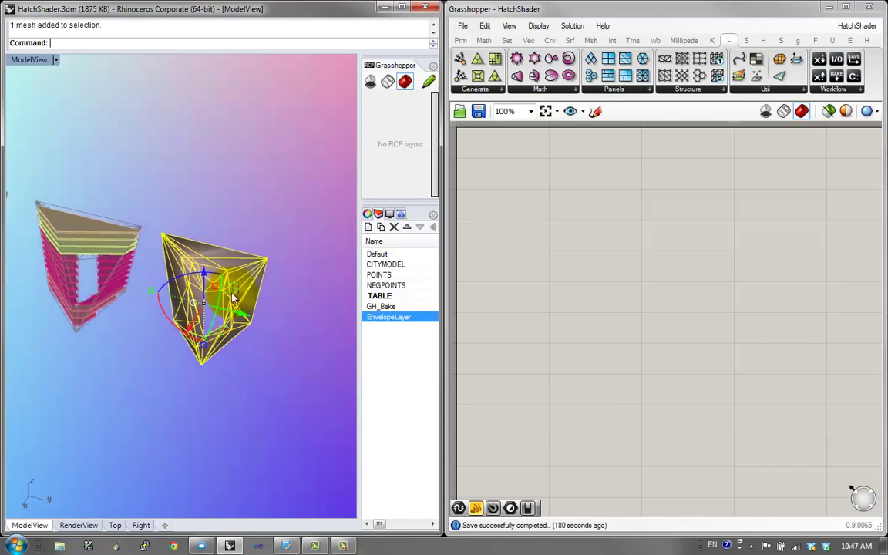
click(262, 226)
drag(359, 425, 214, 306)
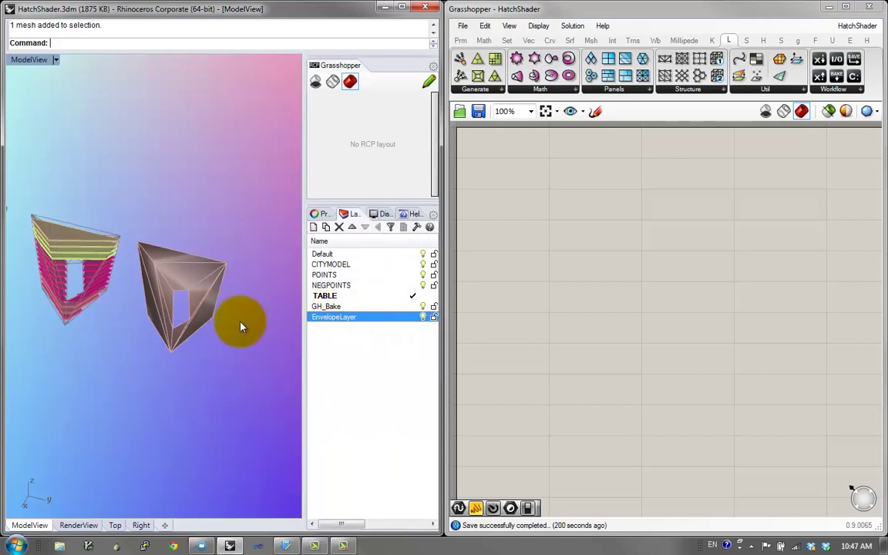
right_click(320, 319)
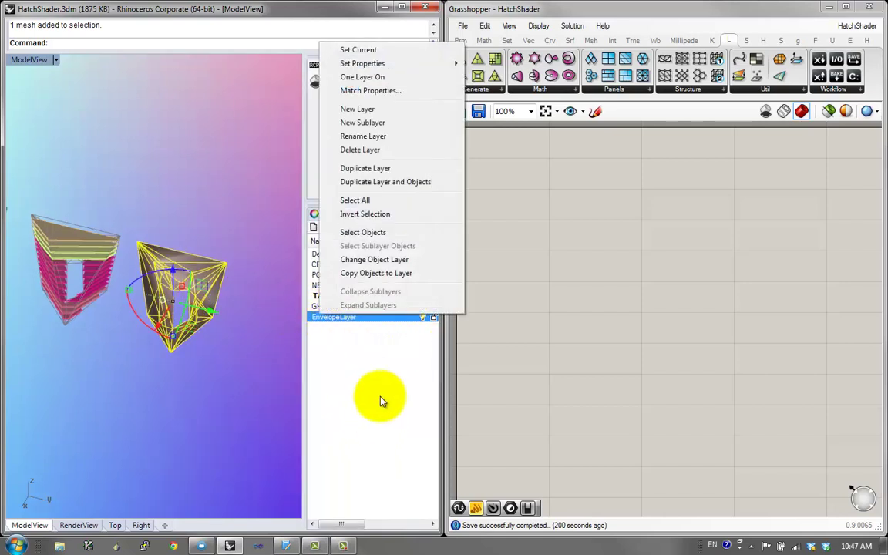
click(357, 260)
drag(303, 355, 461, 283)
right_drag(183, 289, 210, 381)
click(192, 264)
scroll(193, 265, up, 4)
scroll(193, 264, down, 4)
click(252, 425)
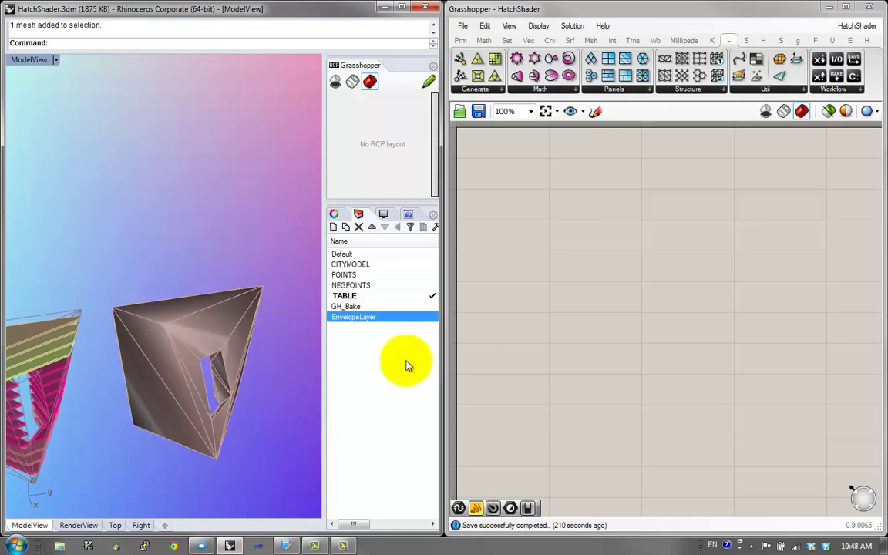
In Grasshopper, add a Data parameter to the canvas and name it "grab mesh"
double_click(511, 306)
text(data)
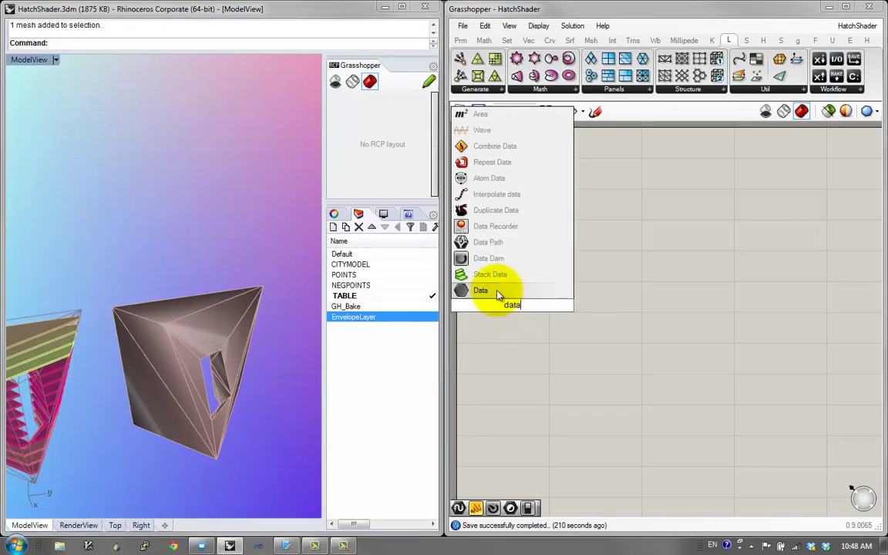
click(499, 298)
right_click(515, 305)
text(grab mesh)
key(Return)
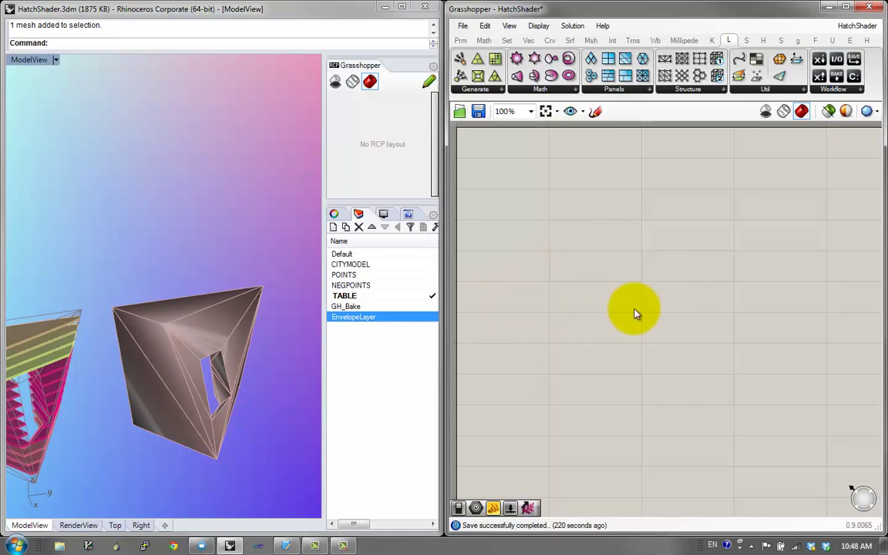
Duplicate the "grab mesh" parameter, name the copy "get faces" and wire "grab mesh" into it
drag(635, 312, 519, 302)
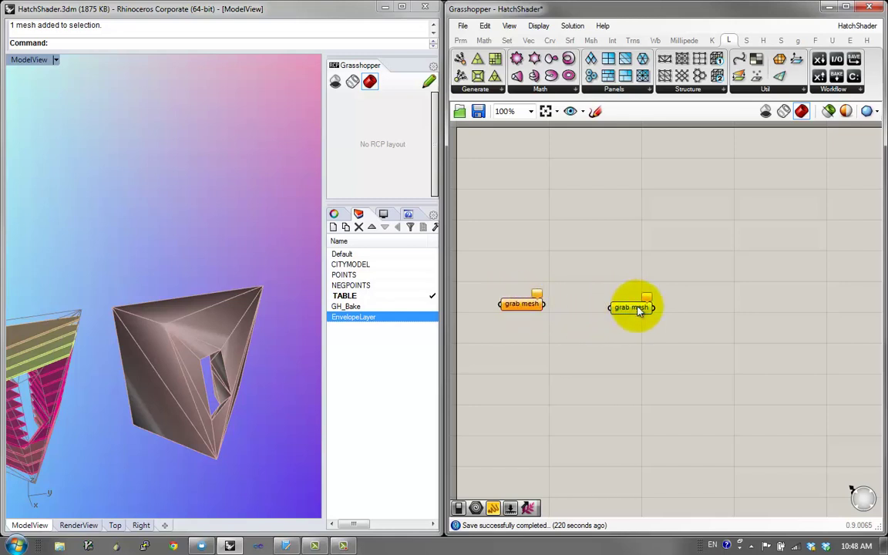
right_click(630, 306)
text(get face)
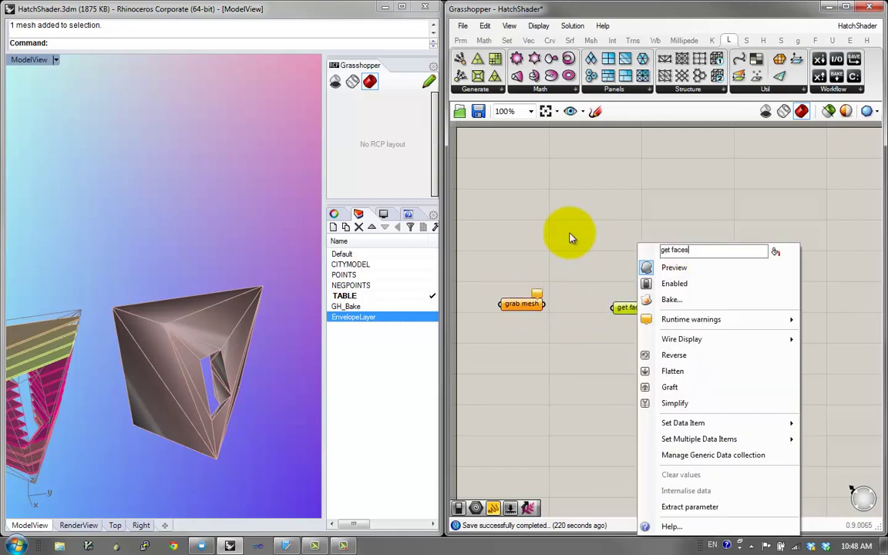
text(s)
key(Return)
scroll(543, 229, up, 1)
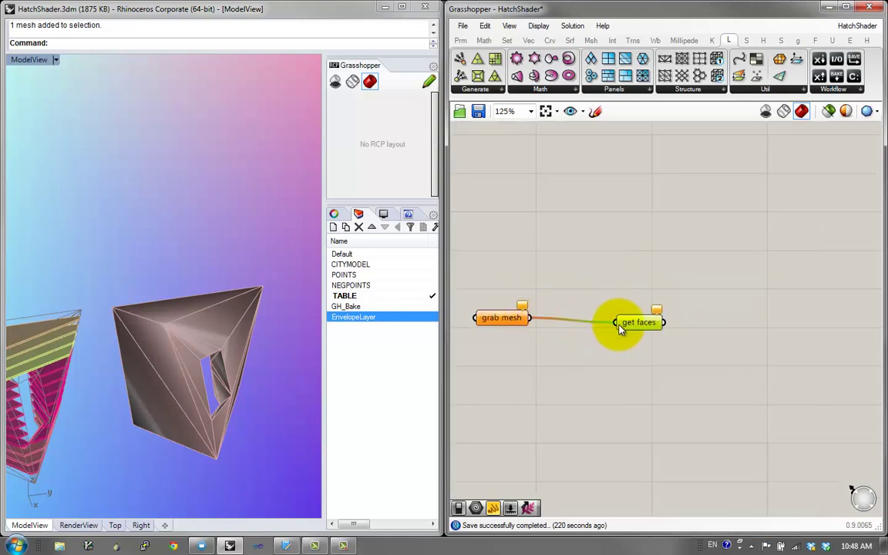
scroll(596, 316, down, 1)
Add a copy of "get faces" named "hatch the face" as the next node in the chain and space it out
drag(621, 342, 614, 343)
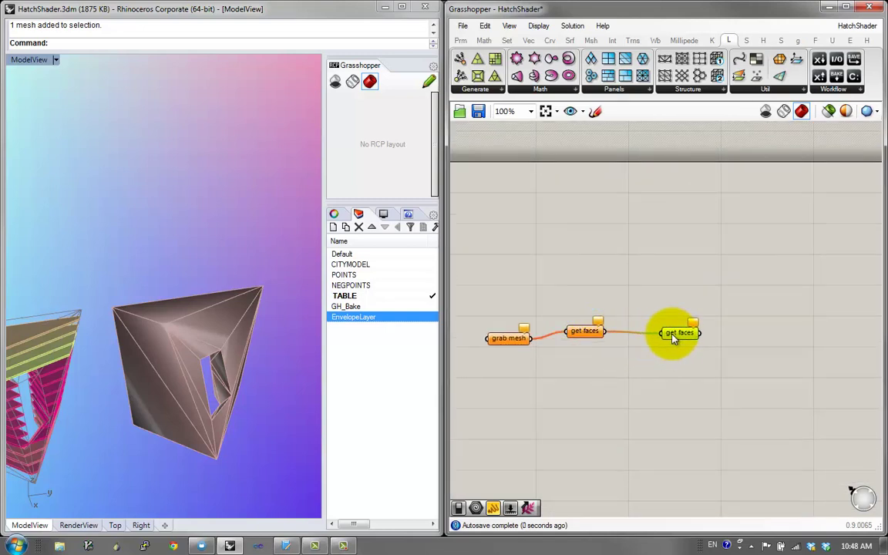
right_click(673, 339)
text(hatch t)
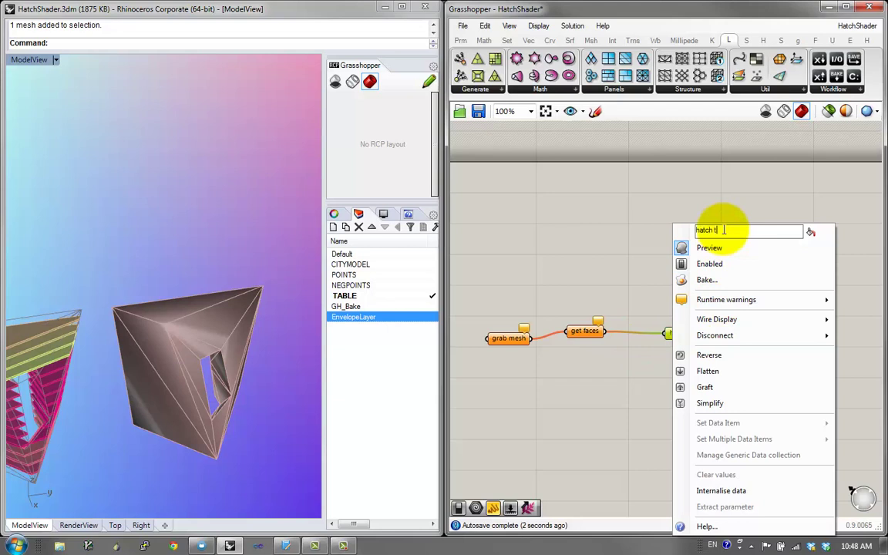
text(he face)
key(Return)
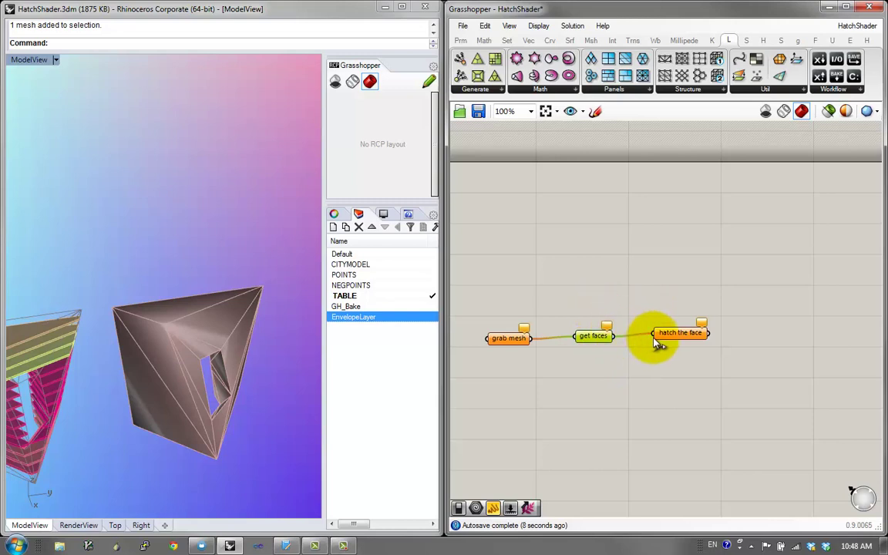
mouse_move(673, 341)
mouse_down()
mouse_move(721, 333)
mouse_move(816, 339)
mouse_move(669, 347)
mouse_move(729, 340)
mouse_up()
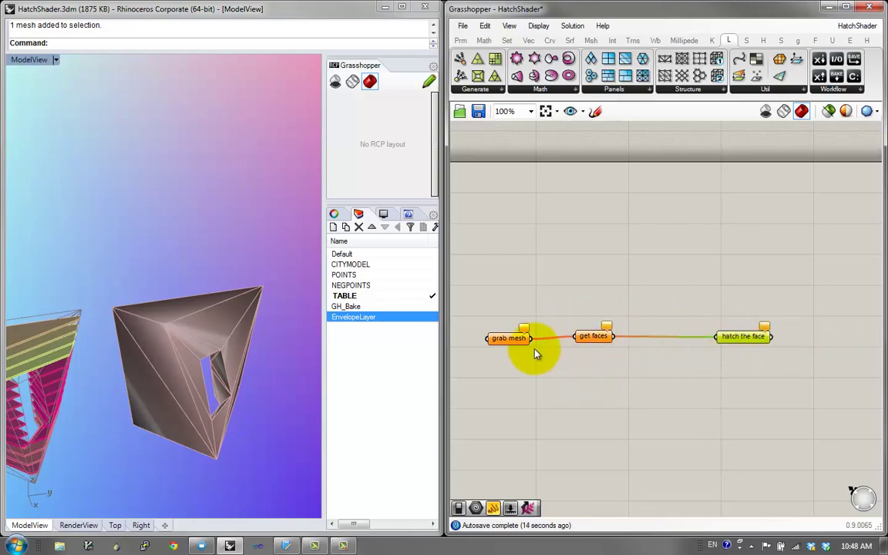
Place a copy of "get faces" below the chain and disconnect it from "grab mesh"
right_drag(192, 353, 177, 370)
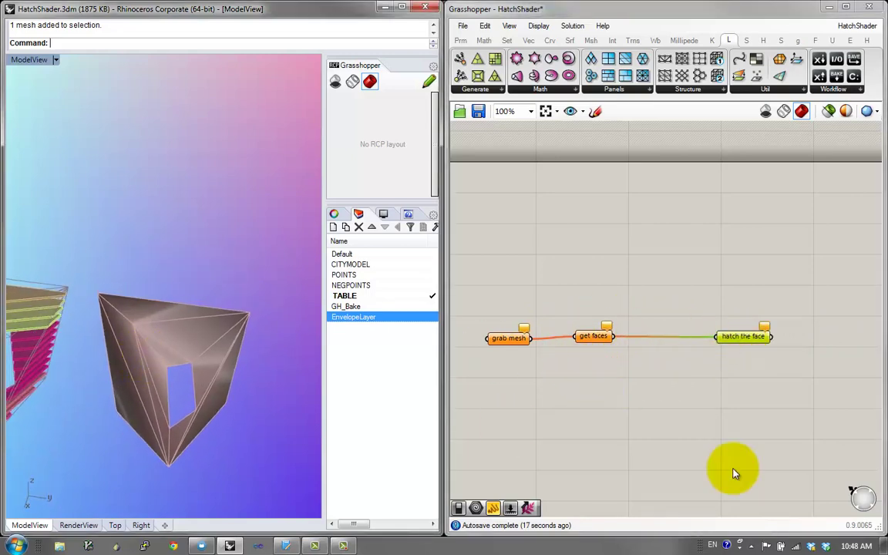
shift+click(600, 337)
double_click(617, 397)
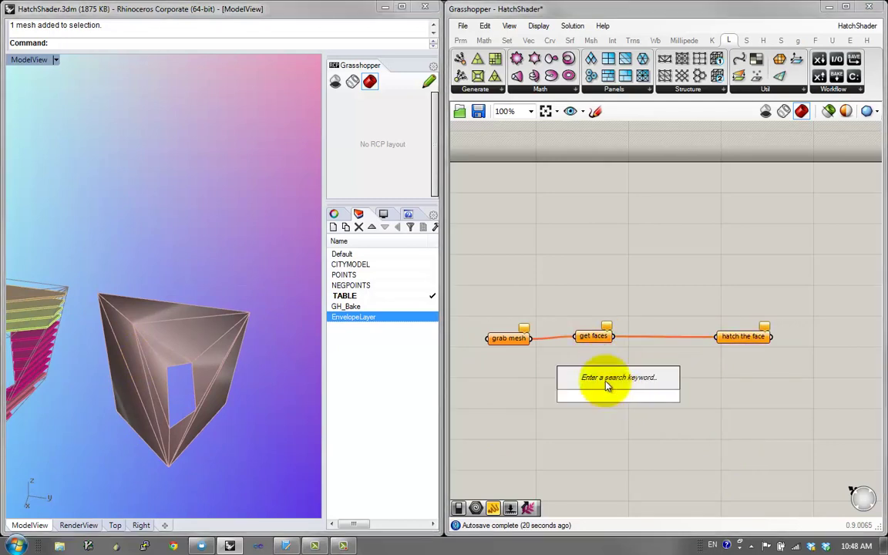
click(600, 339)
right_click(608, 374)
click(562, 391)
right_click(601, 374)
right_click(637, 288)
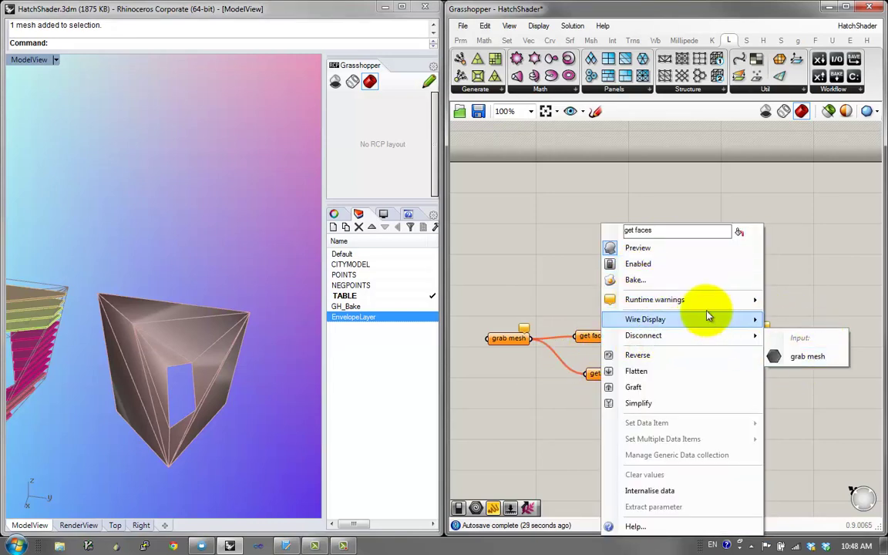
click(590, 376)
right_click(591, 376)
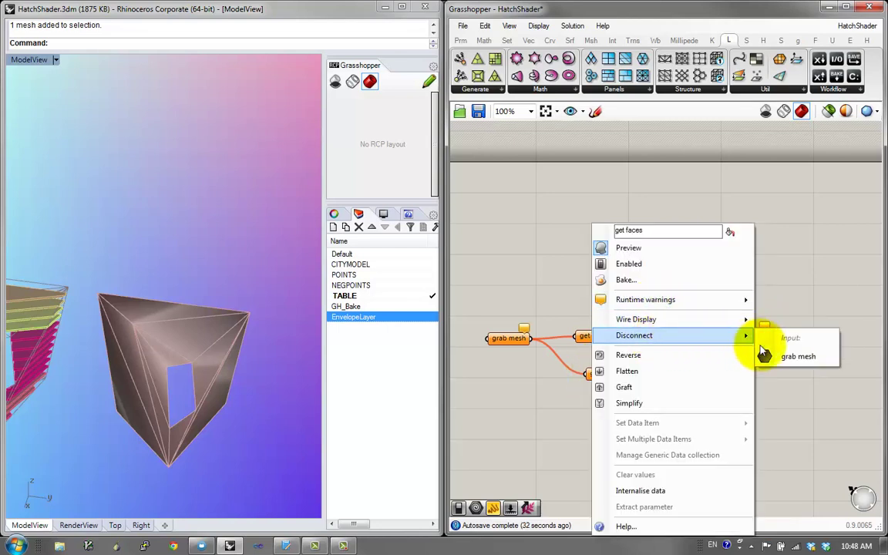
click(790, 356)
Rename the disconnected copy "hatch faces parallel to each other - or a designated face" and make room for it before "hatch the face"
right_click(603, 373)
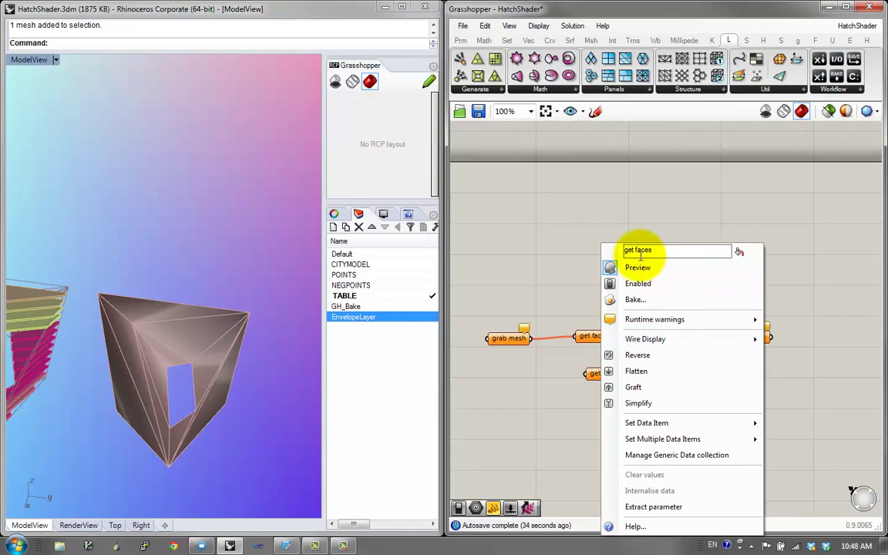
drag(660, 253, 509, 241)
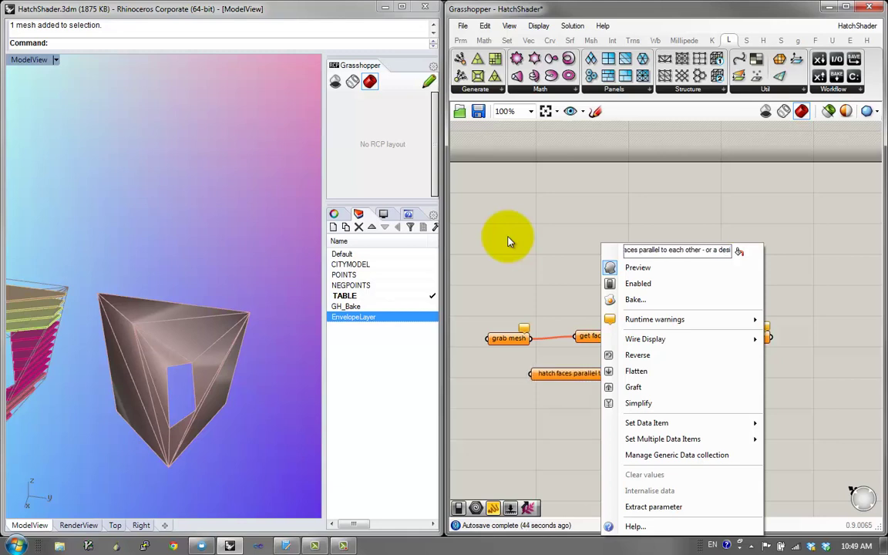
key(Return)
drag(639, 377, 585, 390)
drag(752, 345, 794, 340)
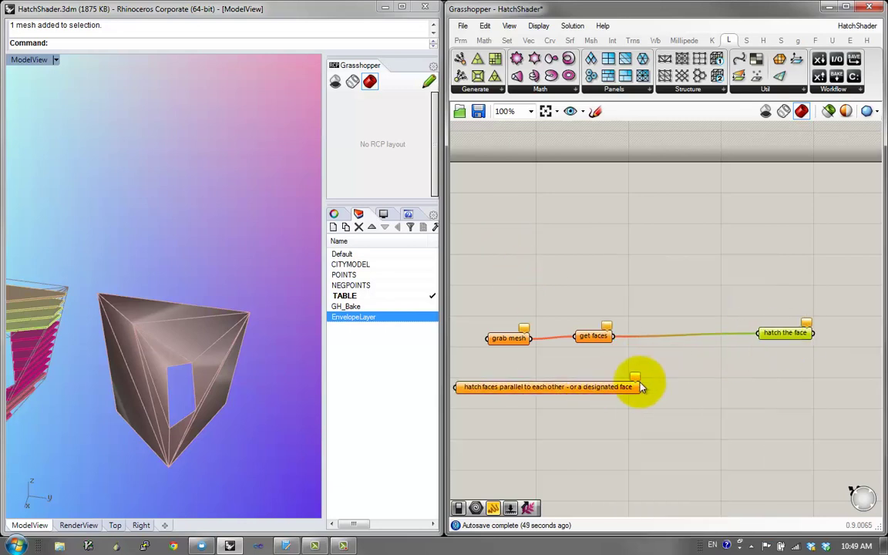
mouse_move(590, 389)
mouse_down()
mouse_move(736, 377)
mouse_move(733, 393)
mouse_up()
Change the word "hatch" to "grab" in the lower long-named node's name
right_click(728, 393)
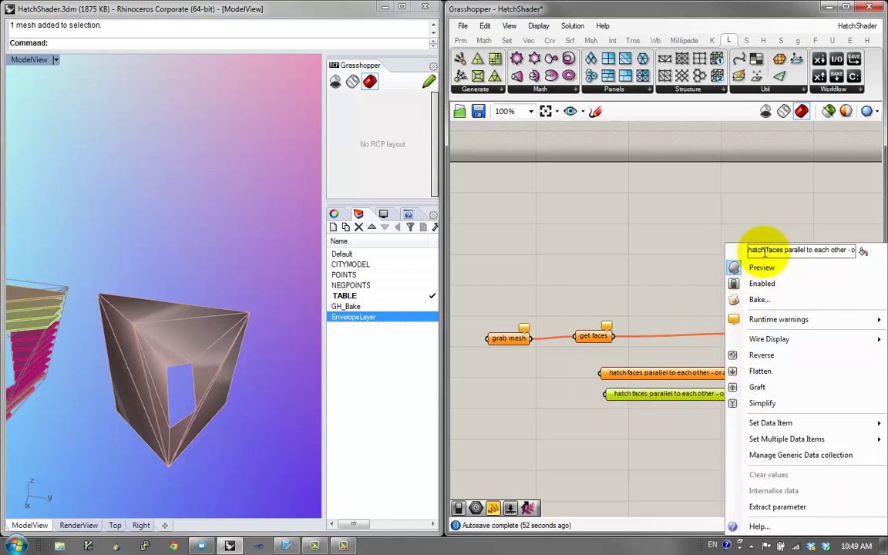
drag(763, 251, 709, 250)
key(BackSpace)
text(grab)
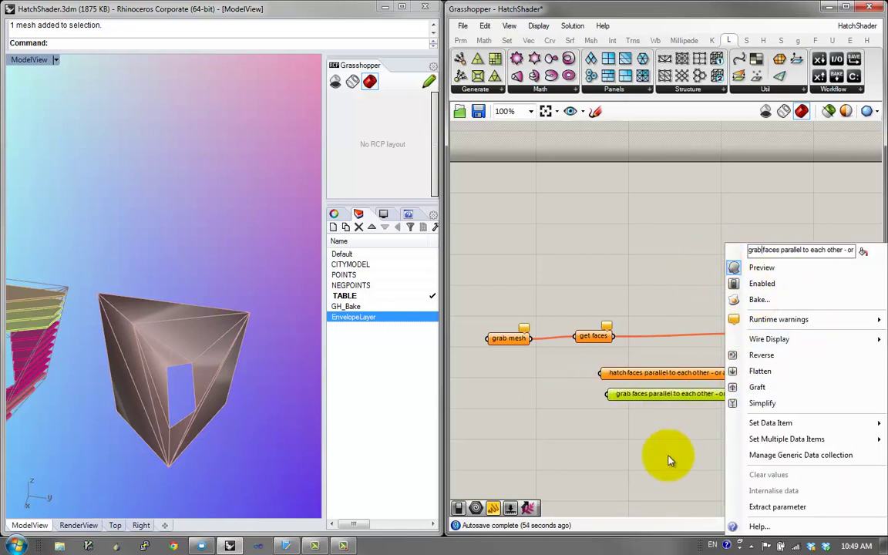
key(Return)
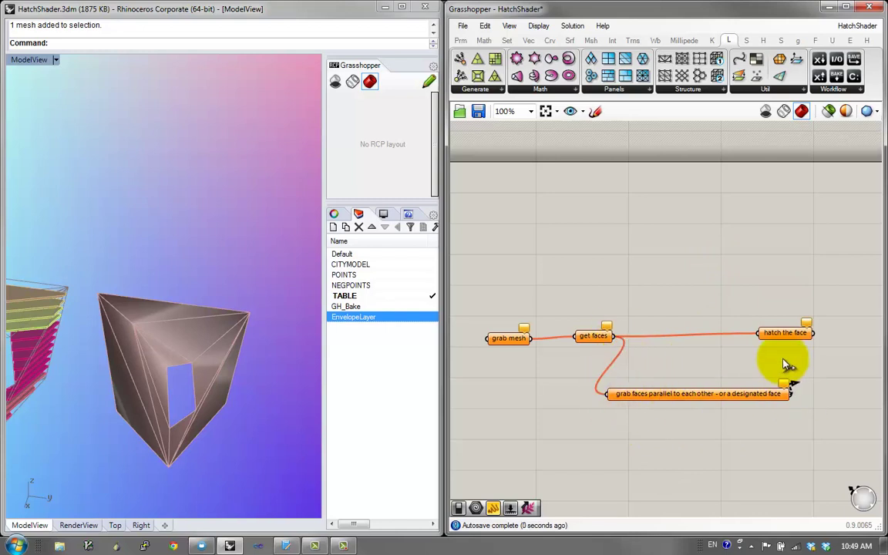
Insert the "grab faces parallel to each other - or a designated face" node between "get faces" and "hatch the face"
drag(768, 339, 770, 338)
drag(779, 336, 844, 329)
right_drag(843, 332, 757, 349)
drag(758, 344, 819, 346)
click(696, 406)
drag(710, 382, 766, 332)
right_drag(772, 332, 757, 333)
Tidy the positions of the last two nodes so the four-node chain runs roughly in one row
scroll(806, 347, up, 1)
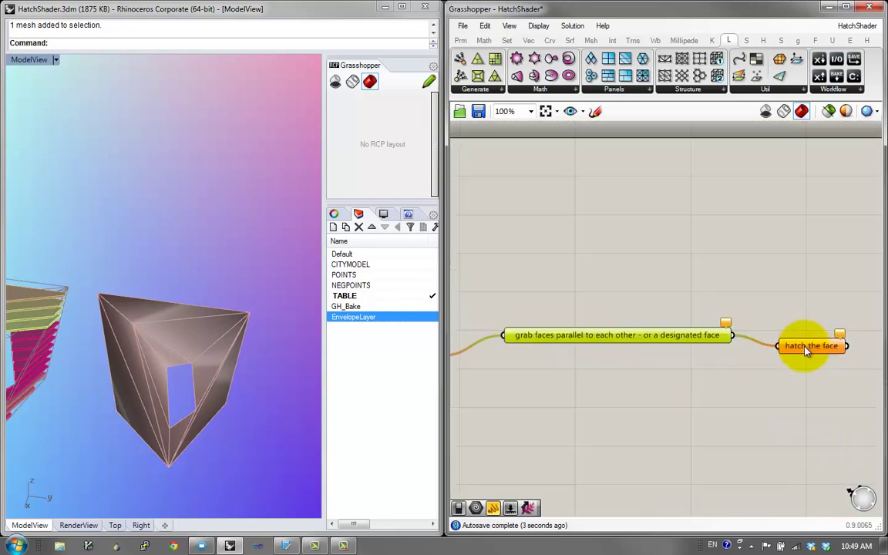
scroll(806, 350, down, 1)
drag(803, 345, 816, 329)
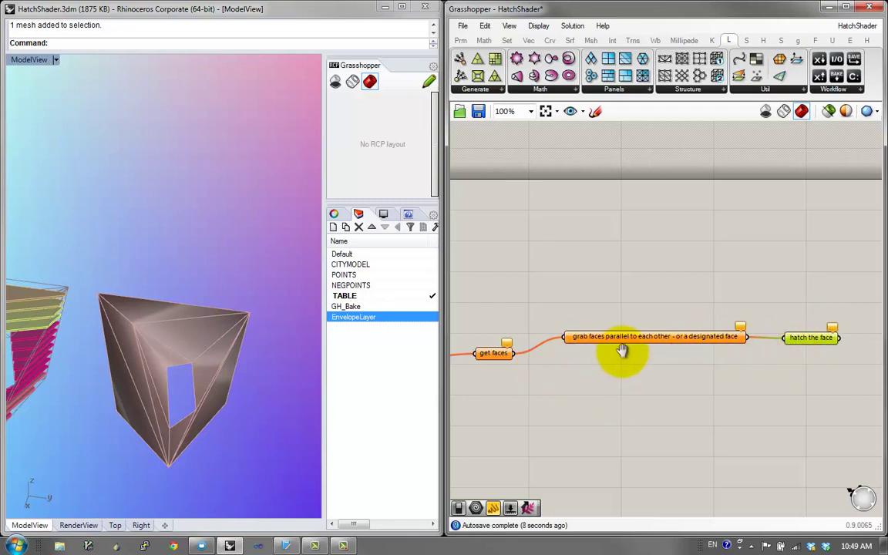
scroll(624, 349, down, 2)
drag(630, 338, 631, 343)
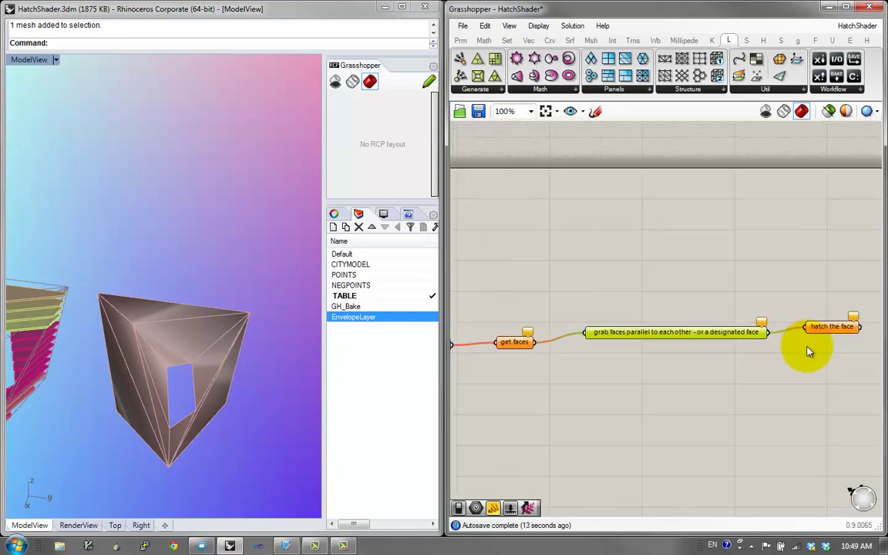
scroll(662, 331, down, 3)
scroll(662, 330, up, 2)
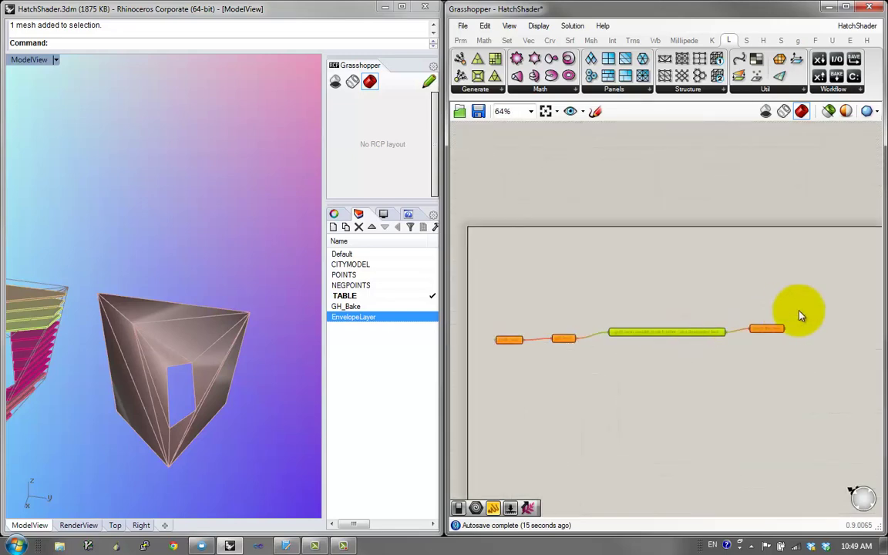
drag(809, 306, 509, 383)
click(618, 312)
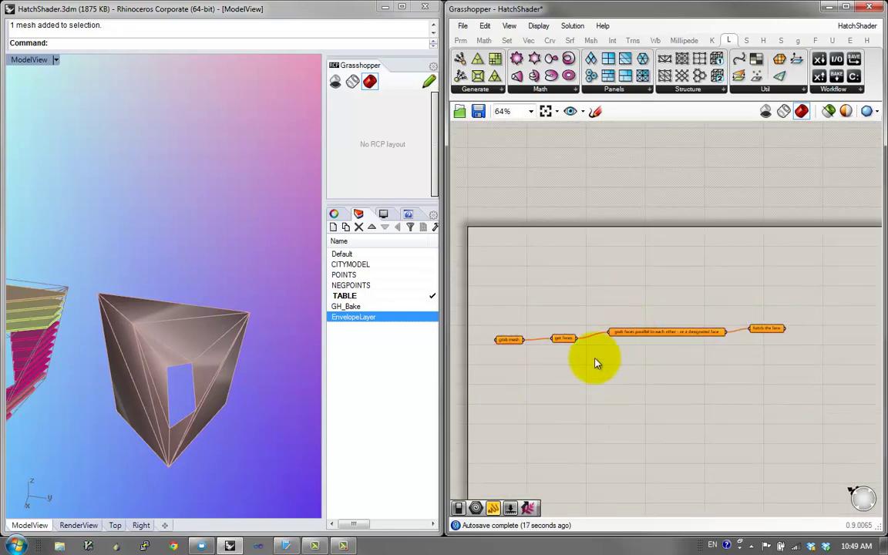
Add a Geometry Pipeline component below the "grab mesh" node
scroll(561, 360, up, 2)
double_click(561, 422)
text(pip)
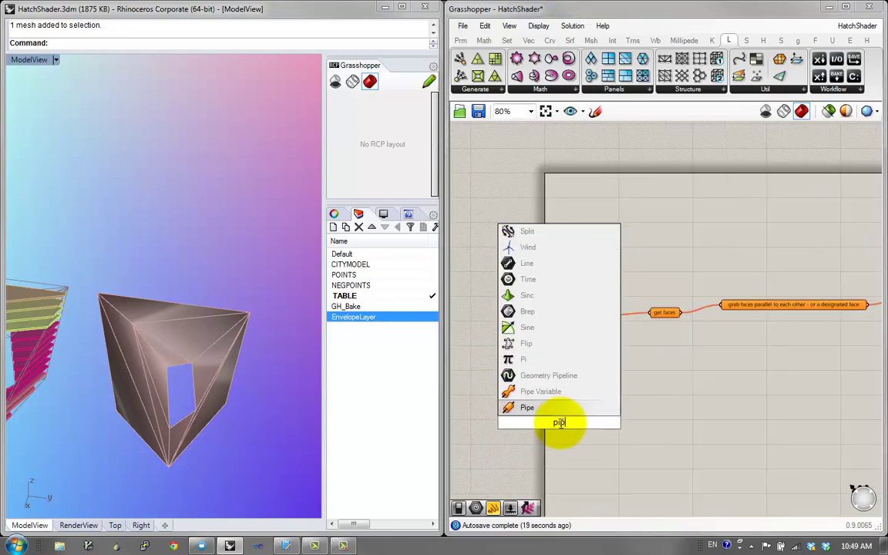
click(550, 375)
scroll(566, 417, up, 1)
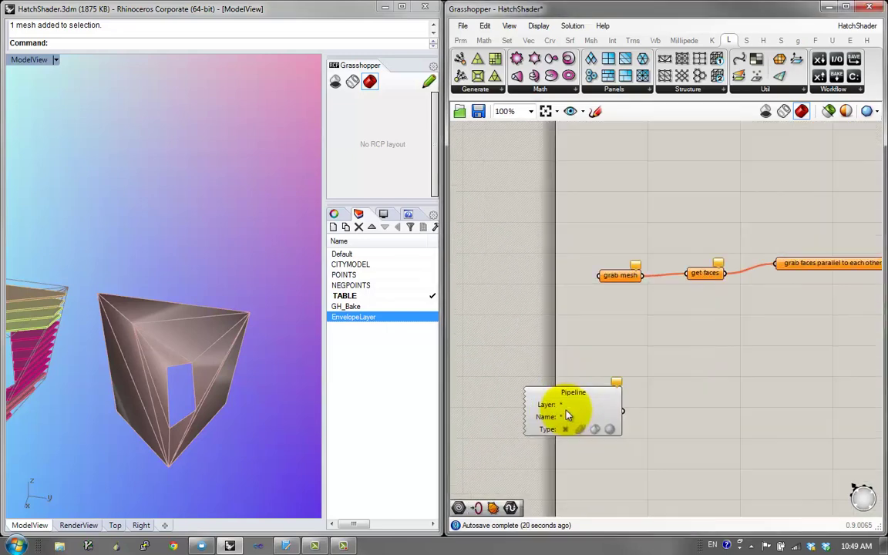
Set the pipeline's layer filter to EnvelopeLayer and its geometry type to mesh
double_click(564, 405)
text(EnvelopeLayer)
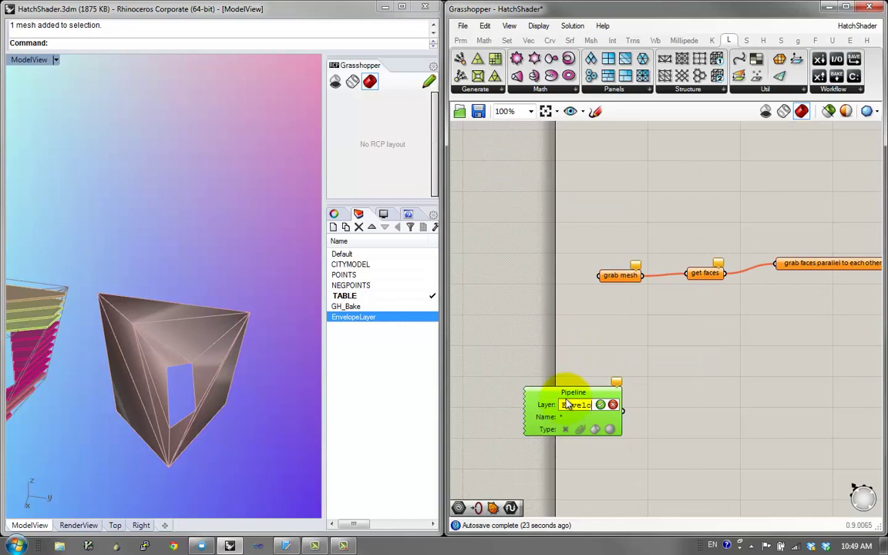
key(Return)
scroll(632, 440, up, 1)
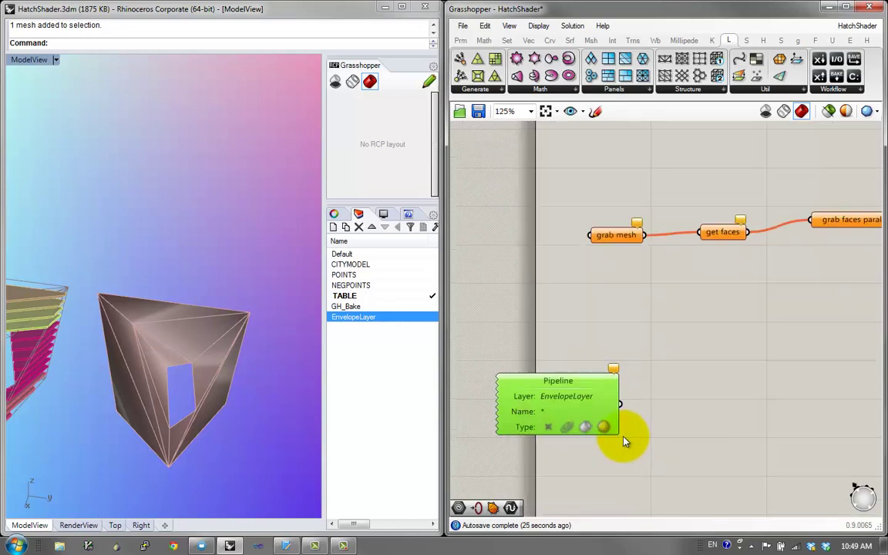
click(605, 429)
Position the pipeline directly beneath the "grab mesh" node
drag(604, 428, 586, 389)
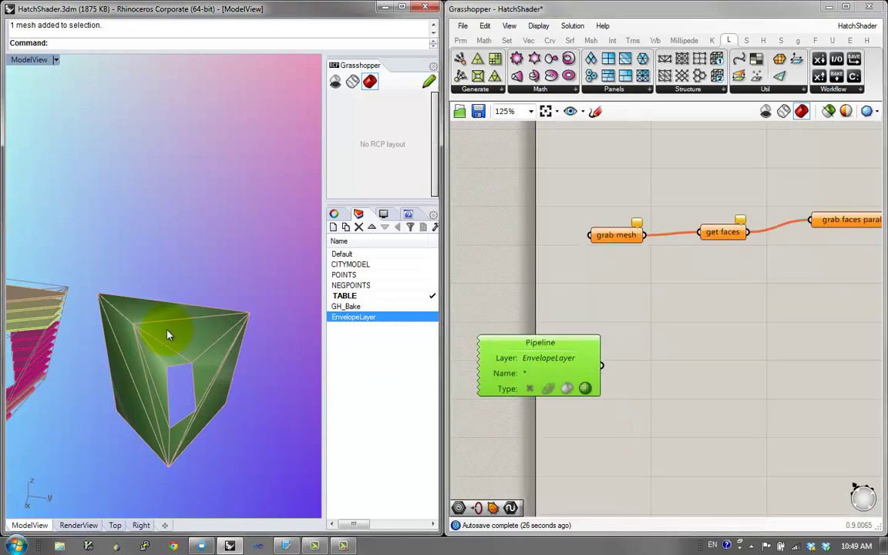
right_drag(206, 376, 196, 297)
drag(574, 364, 611, 302)
right_drag(646, 283, 576, 307)
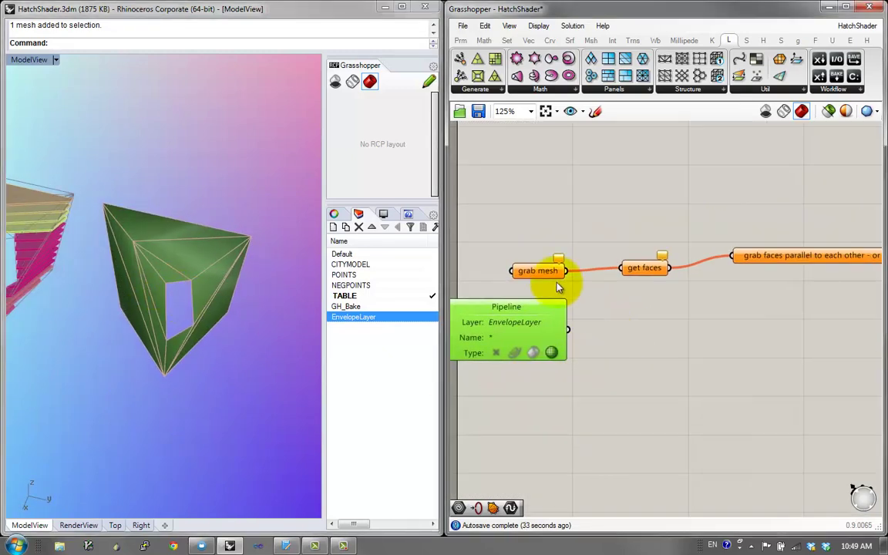
Add a Deconstruct Mesh component beneath "get faces" and feed it the pipeline's mesh
click(590, 40)
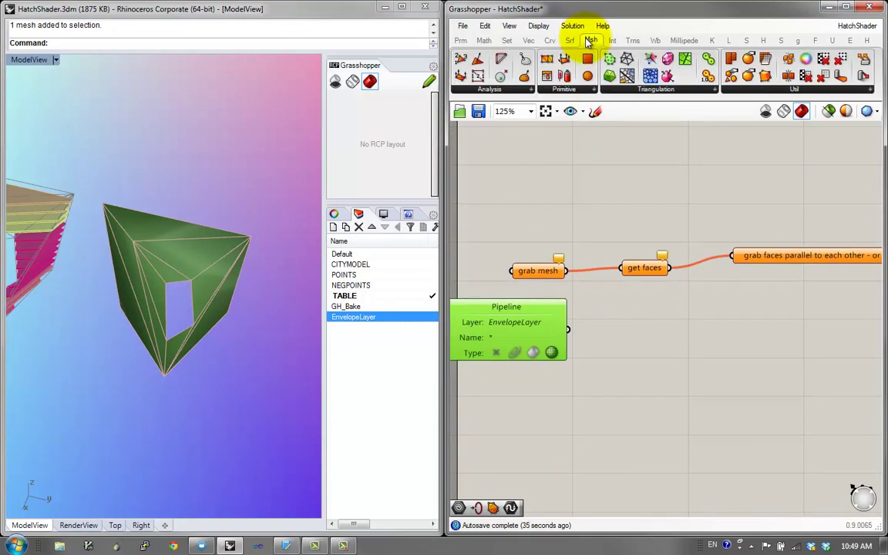
click(528, 90)
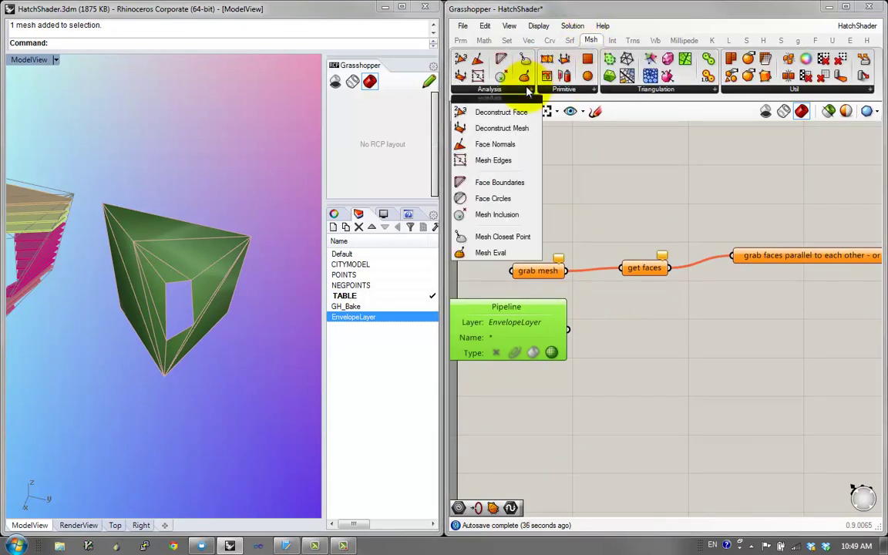
click(525, 128)
click(634, 347)
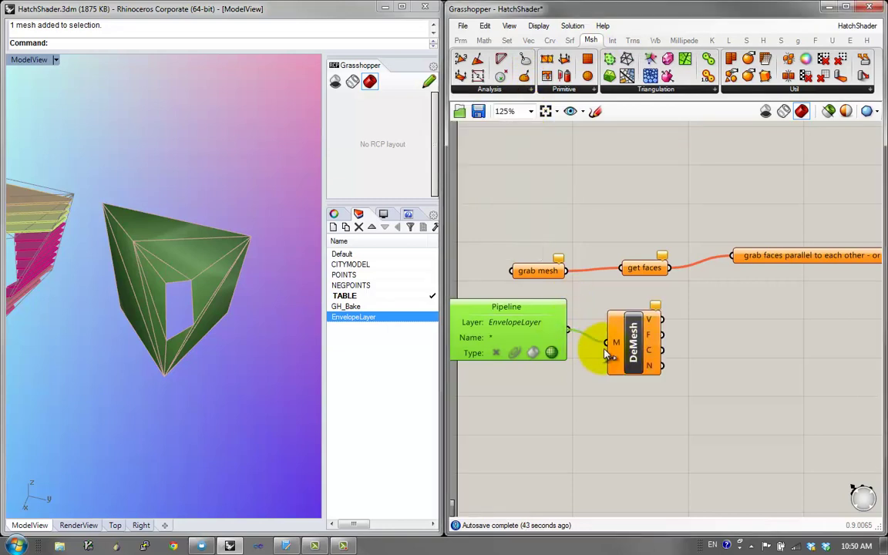
drag(603, 353, 616, 343)
mouse_move(648, 312)
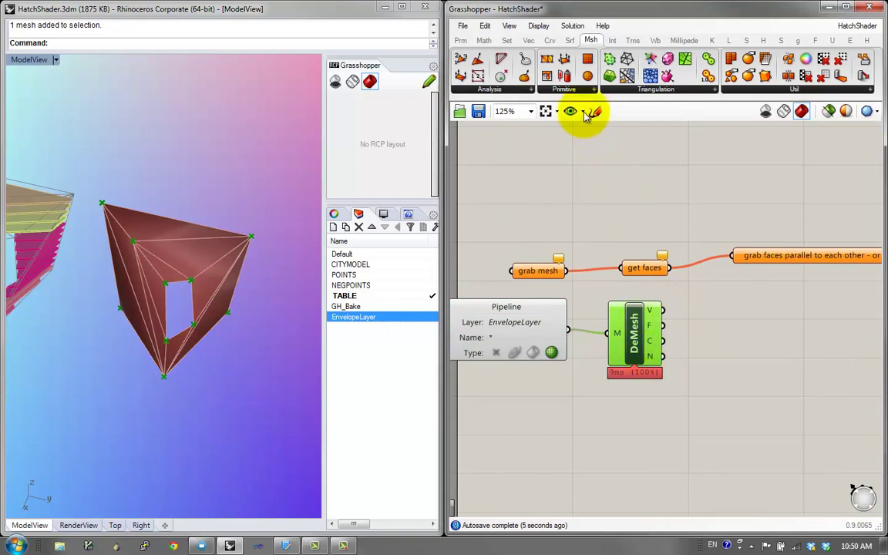
click(570, 90)
click(699, 357)
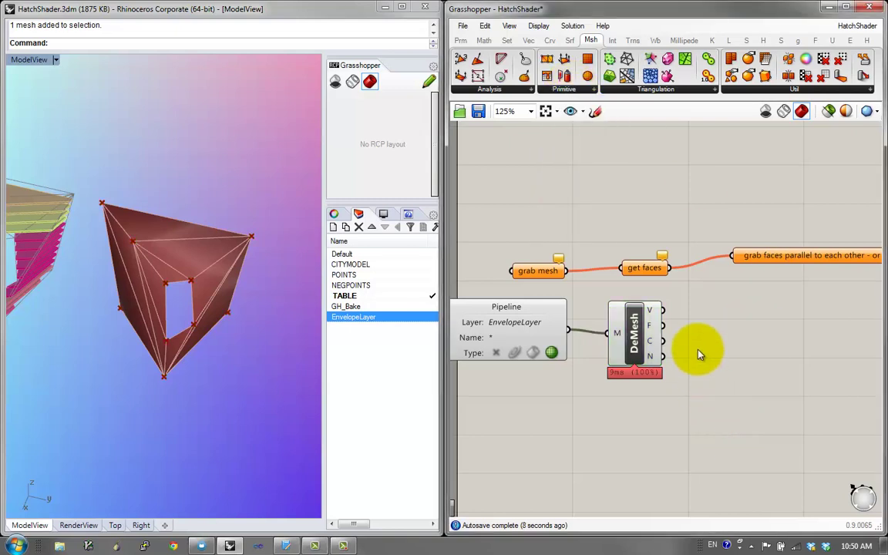
Add a panel beneath the "grab faces parallel" node and connect the DeMesh faces output to it
double_click(669, 324)
text(panel)
key(Return)
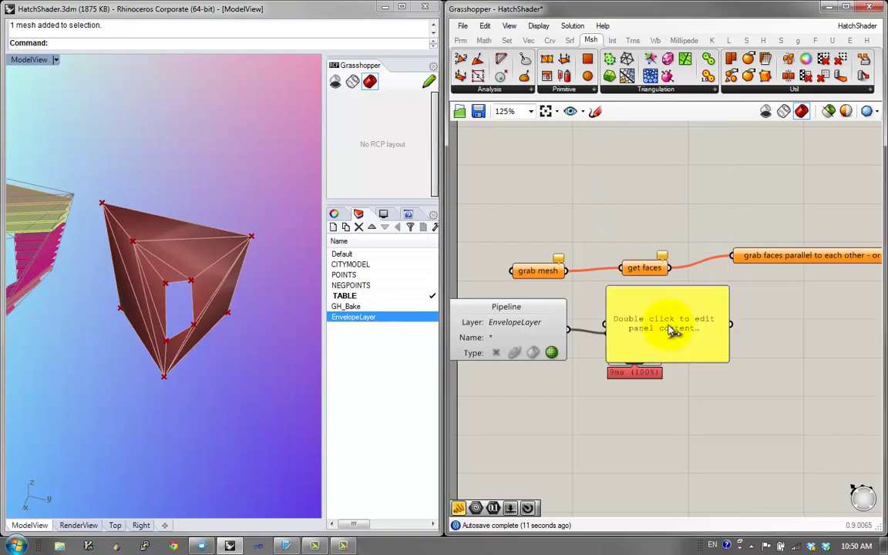
drag(675, 333, 759, 325)
drag(691, 332, 692, 331)
right_drag(672, 377, 565, 397)
drag(657, 375, 738, 381)
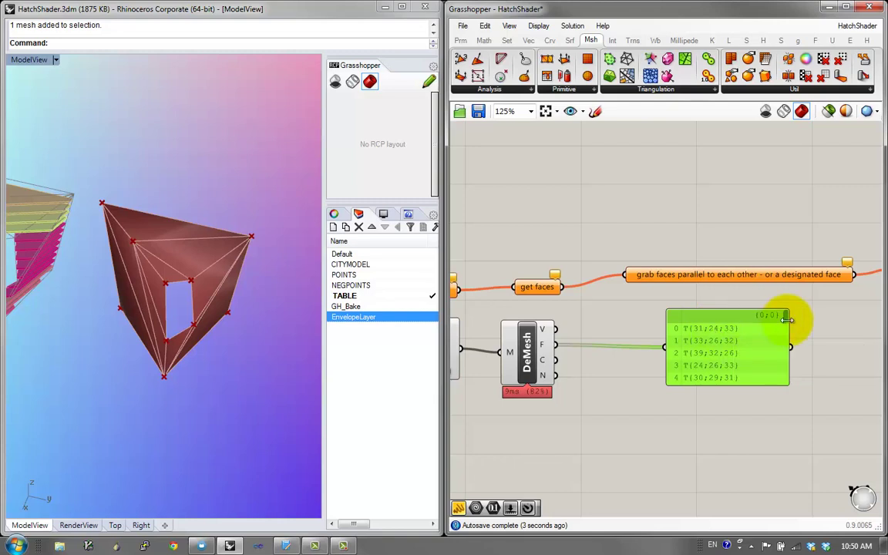
drag(787, 317, 800, 345)
Try passing the DeMesh faces output through a Geometry parameter, and remove the parameter again
click(600, 312)
double_click(600, 311)
text(ge)
click(589, 261)
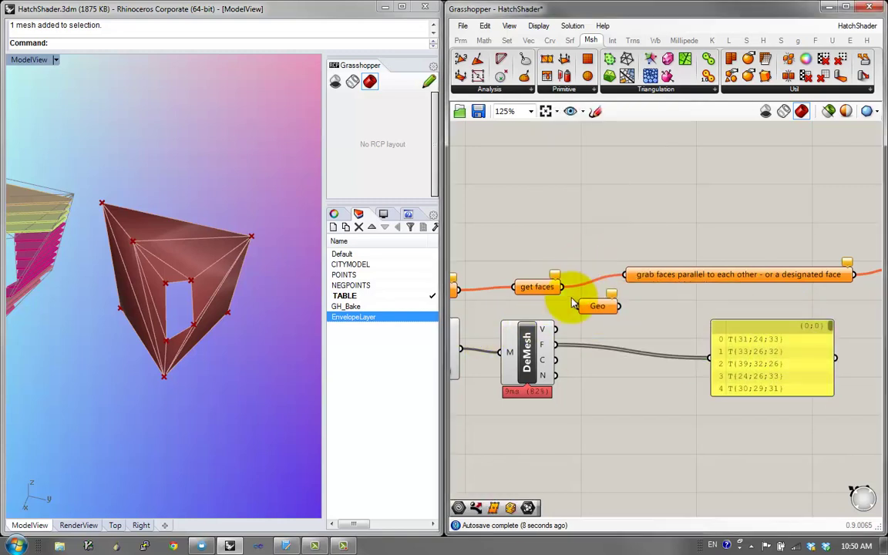
mouse_move(556, 345)
mouse_down()
mouse_move(606, 312)
mouse_move(557, 345)
mouse_up()
drag(601, 307, 631, 320)
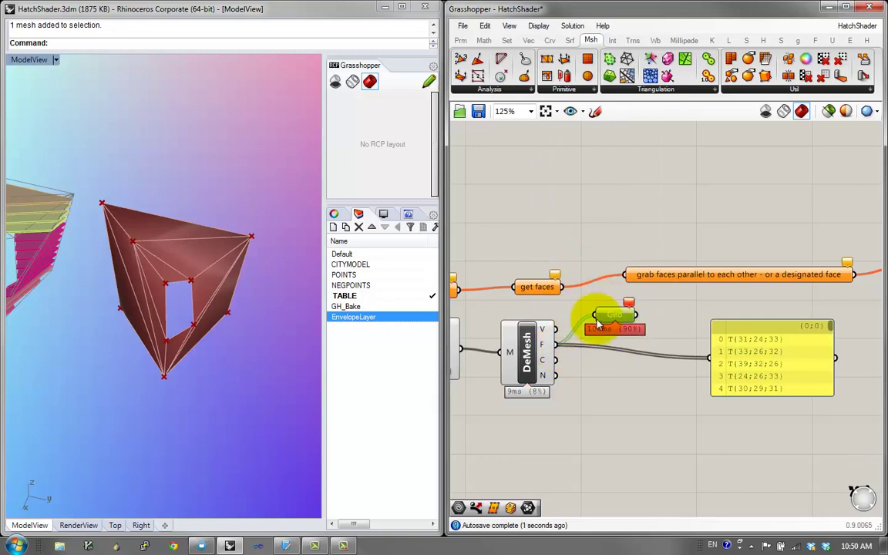
key(Delete)
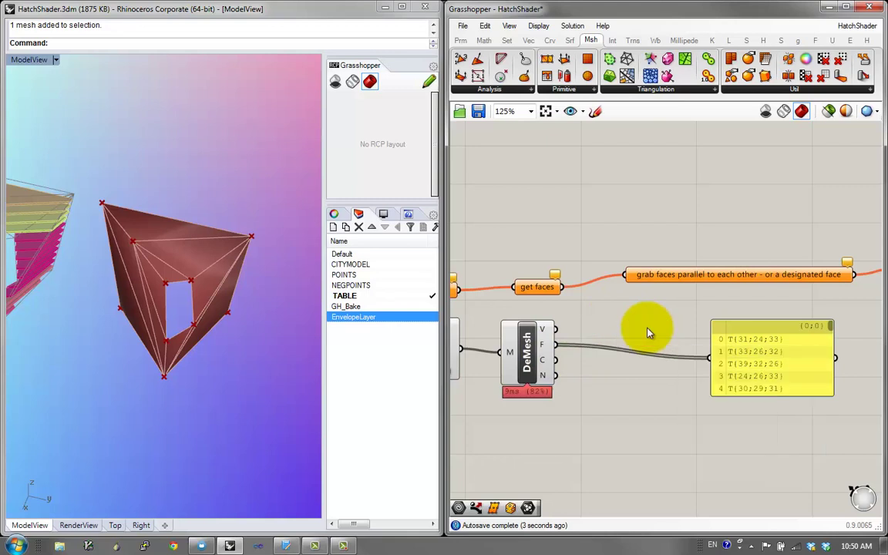
Add a Deconstruct Face component between DeMesh and the panel and feed it the mesh faces
click(492, 90)
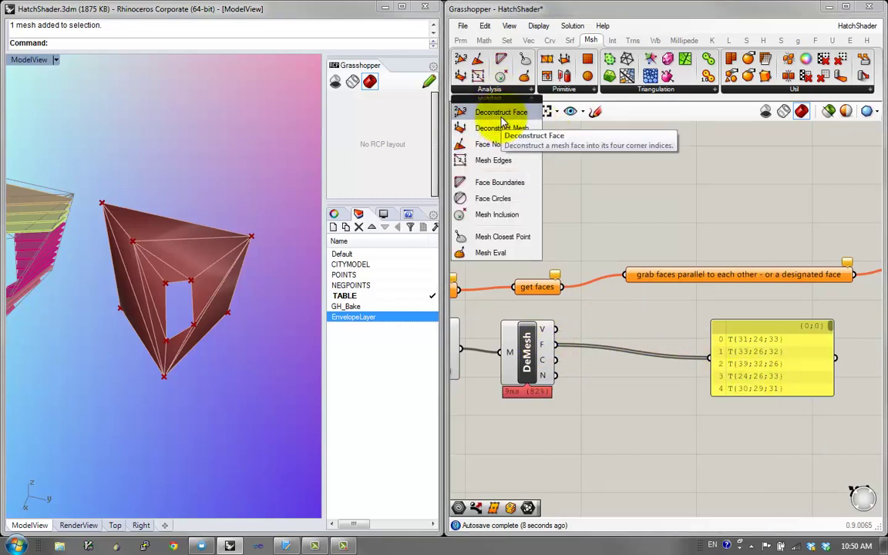
click(502, 112)
click(617, 356)
drag(555, 345, 593, 353)
drag(614, 358, 615, 347)
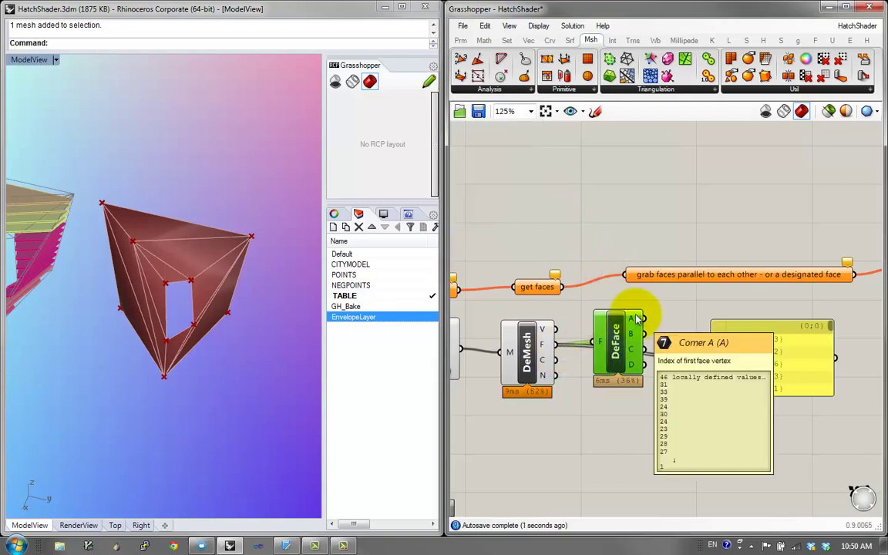
click(74, 193)
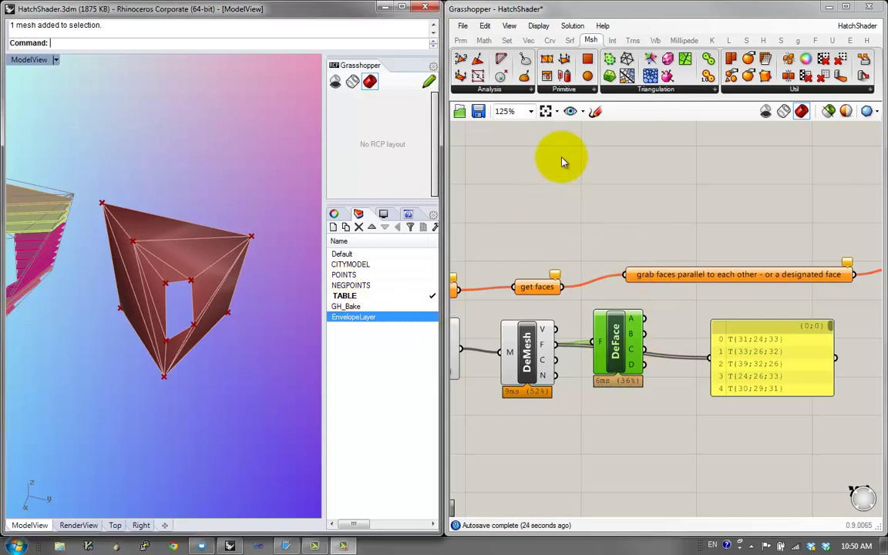
Add a Face Boundaries component, feed it the pipeline's mesh and place it beneath DeMesh
click(514, 89)
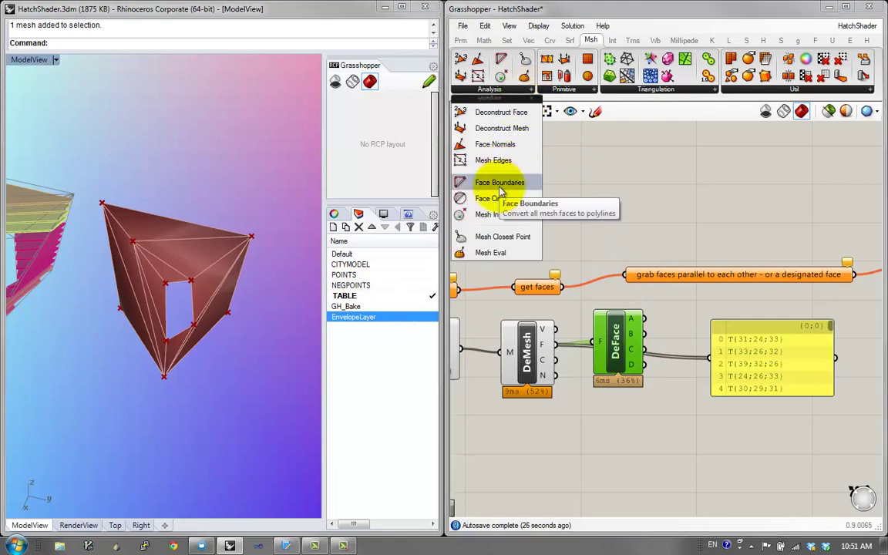
drag(500, 191, 555, 344)
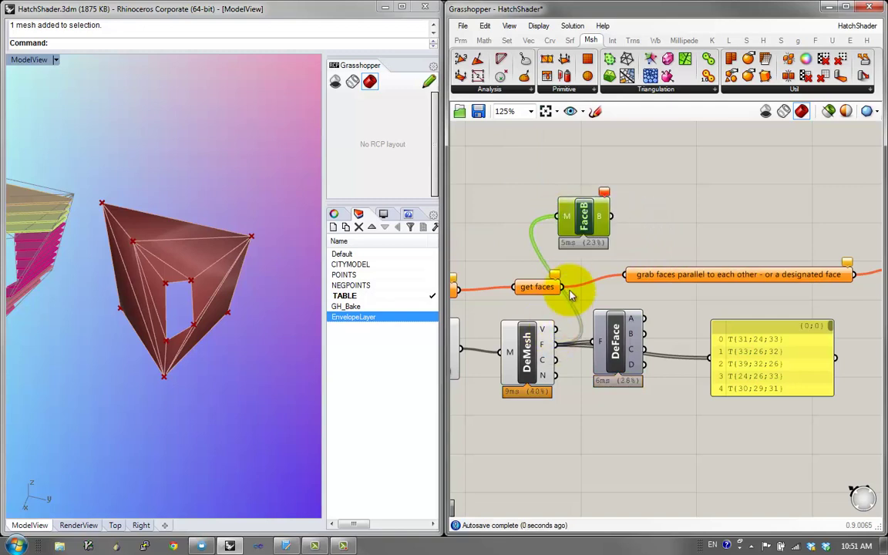
right_drag(510, 307, 579, 340)
drag(530, 381, 622, 467)
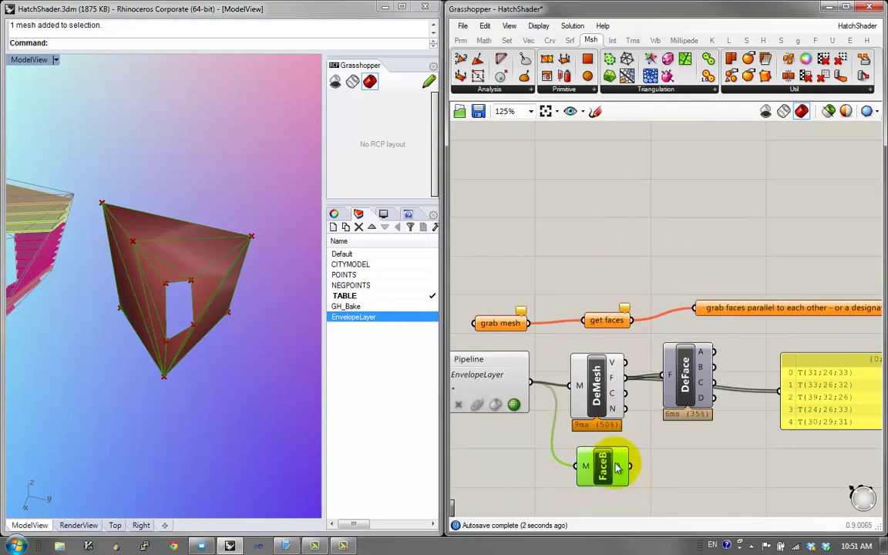
right_drag(634, 460, 626, 418)
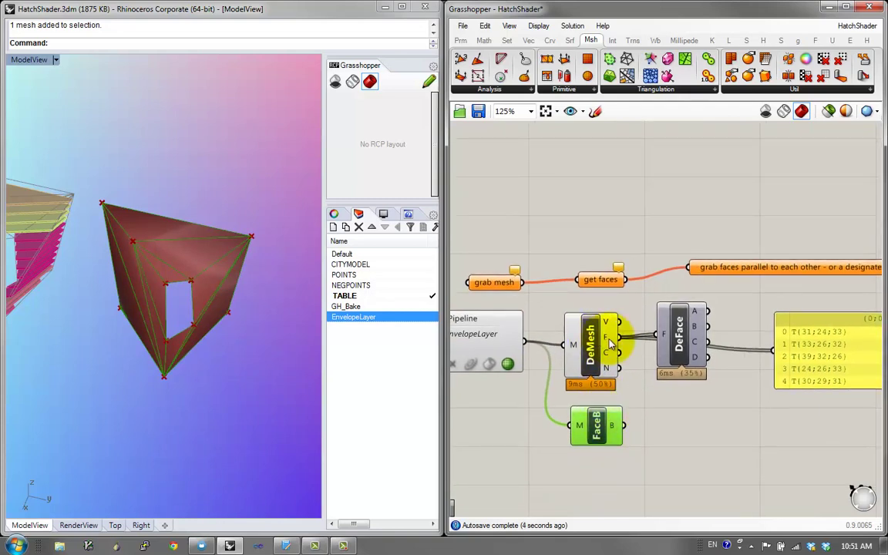
Delete the DeMesh and DeFace components and move Face Boundaries up beneath "get faces"
drag(664, 367, 561, 297)
key(Delete)
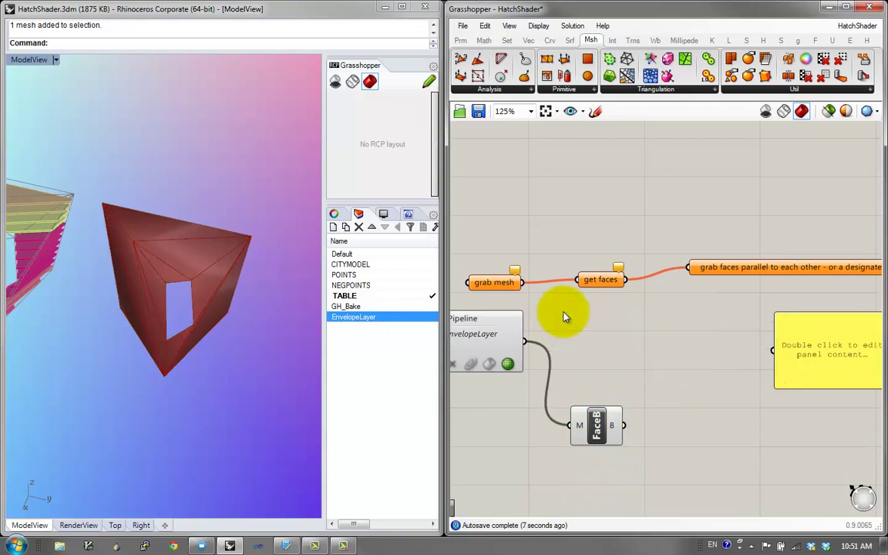
drag(596, 424, 608, 356)
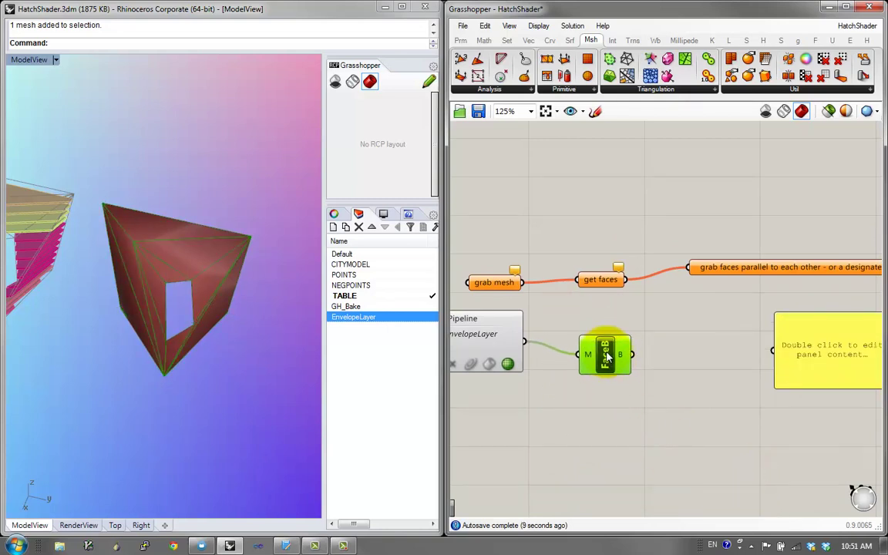
Add a List Item component to the right of and slightly below Face Boundaries
double_click(621, 417)
text(time)
key(BackSpace)
key(BackSpace)
key(BackSpace)
key(BackSpace)
text(itme)
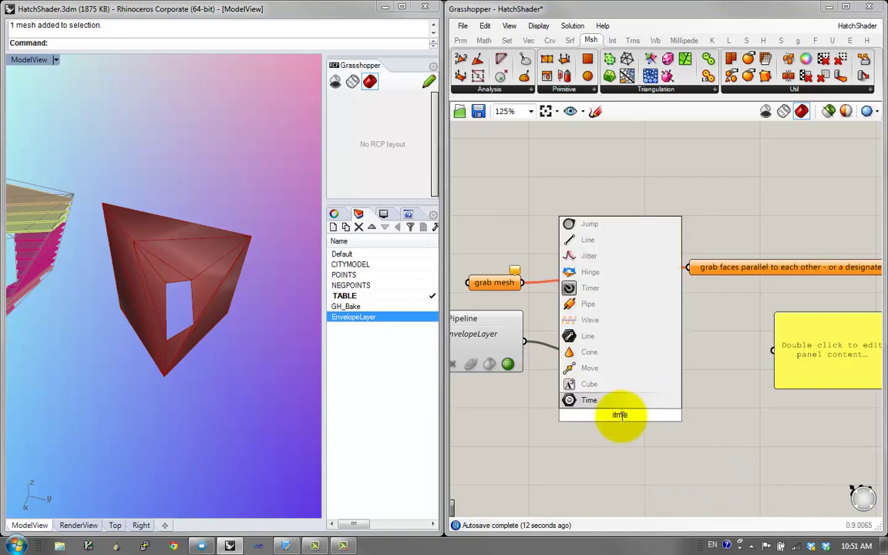
key(BackSpace)
key(BackSpace)
text(em)
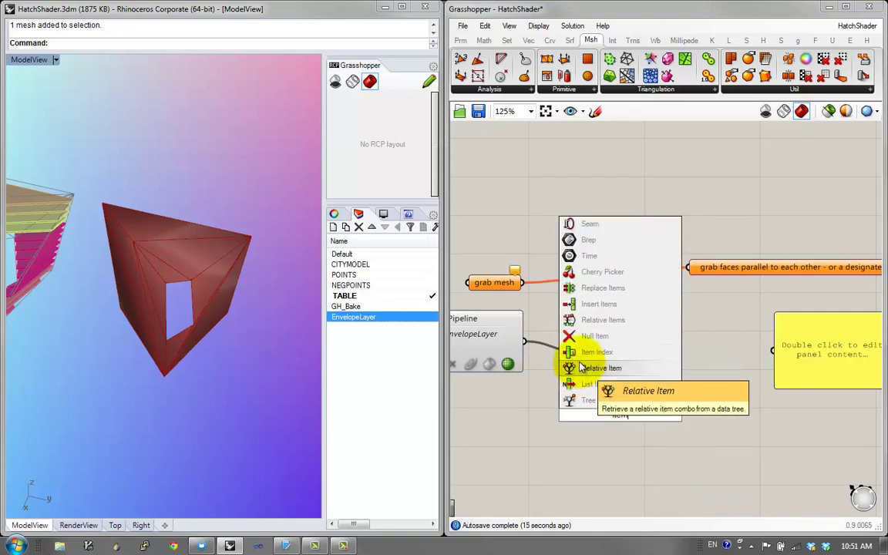
click(590, 383)
drag(626, 386, 689, 407)
Connect the face boundaries to List Item and drive its index with a number slider set to 3
double_click(579, 396)
text(3)
click(579, 383)
click(661, 408)
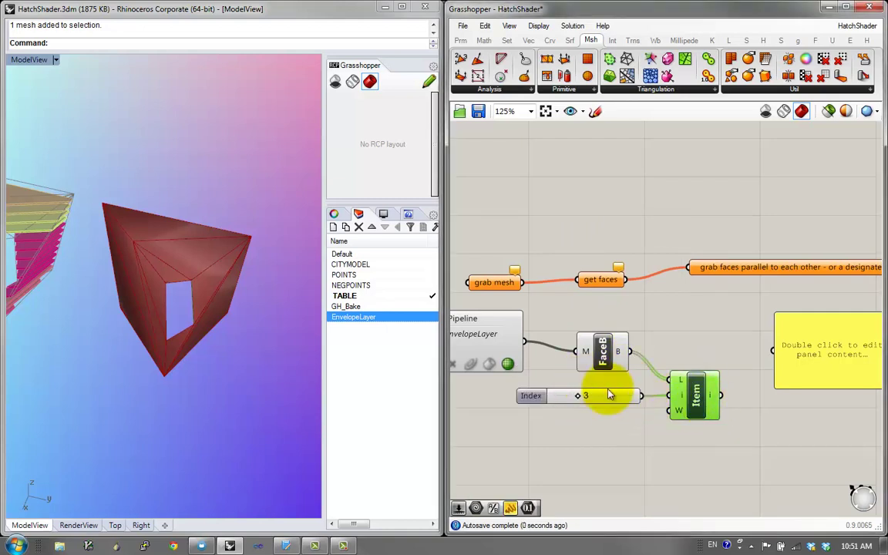
Set the index slider to 4 and hide the envelope mesh in the Rhino viewport
mouse_move(579, 398)
mouse_down()
mouse_move(631, 396)
mouse_move(585, 397)
mouse_up()
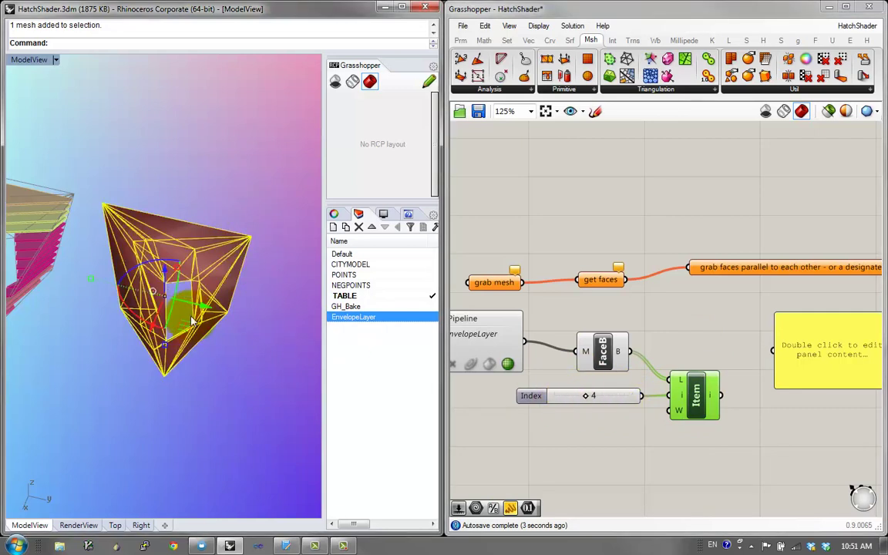
key(ctrl+h)
scroll(188, 306, up, 8)
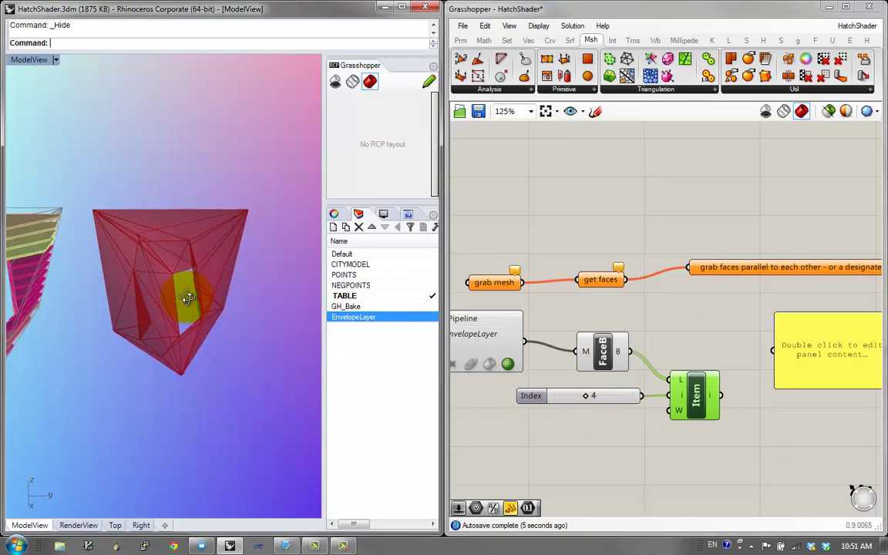
right_drag(213, 345, 262, 355)
Restrict the preview to selected components and run the index slider through values to inspect single face boundaries
drag(586, 397, 544, 407)
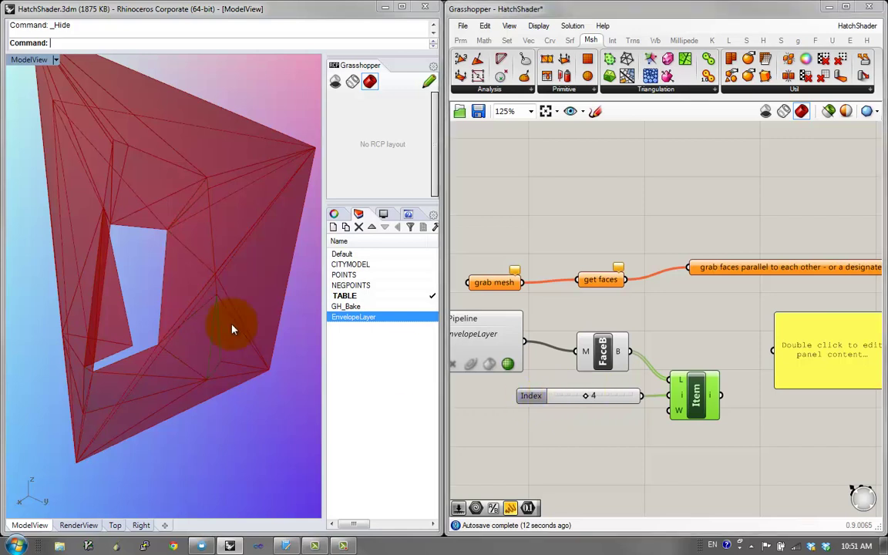
click(828, 113)
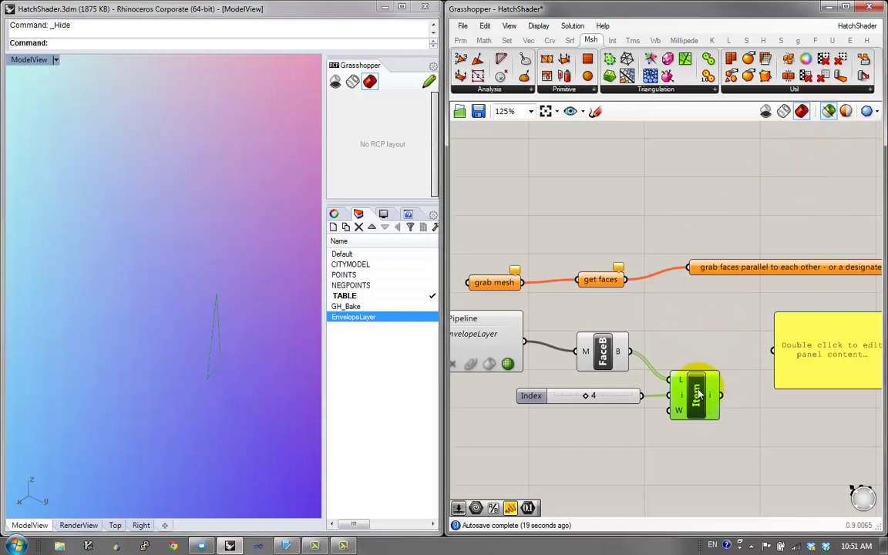
drag(697, 393, 707, 389)
drag(586, 397, 551, 396)
Connect the Face Boundaries output to the panel and delete the List Item component with its index slider
click(621, 358)
mouse_move(636, 358)
mouse_down()
mouse_move(792, 342)
mouse_move(637, 353)
mouse_up()
scroll(637, 353, down, 2)
drag(692, 441, 617, 390)
key(Delete)
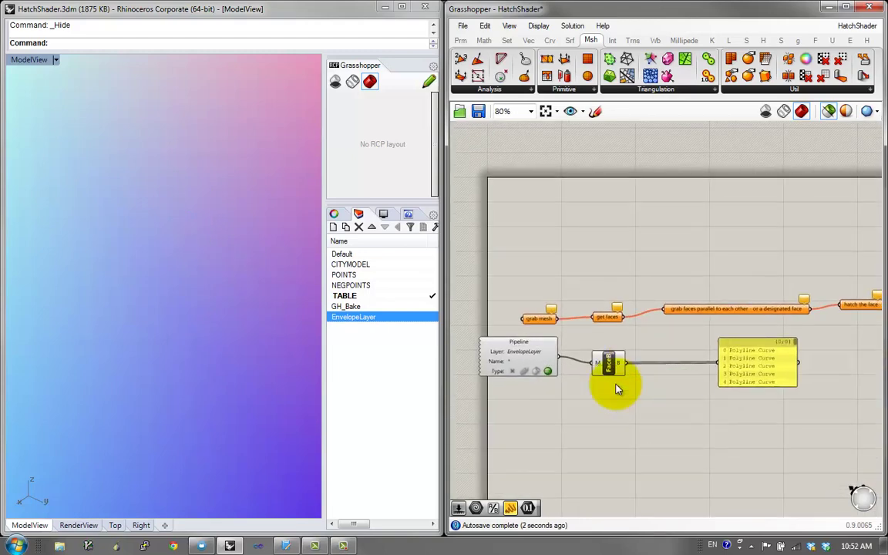
Preview all face boundaries and open up canvas space between Face Boundaries and the panel
right_drag(614, 367, 567, 384)
click(575, 395)
scroll(599, 380, up, 1)
alt+drag(627, 322, 673, 284)
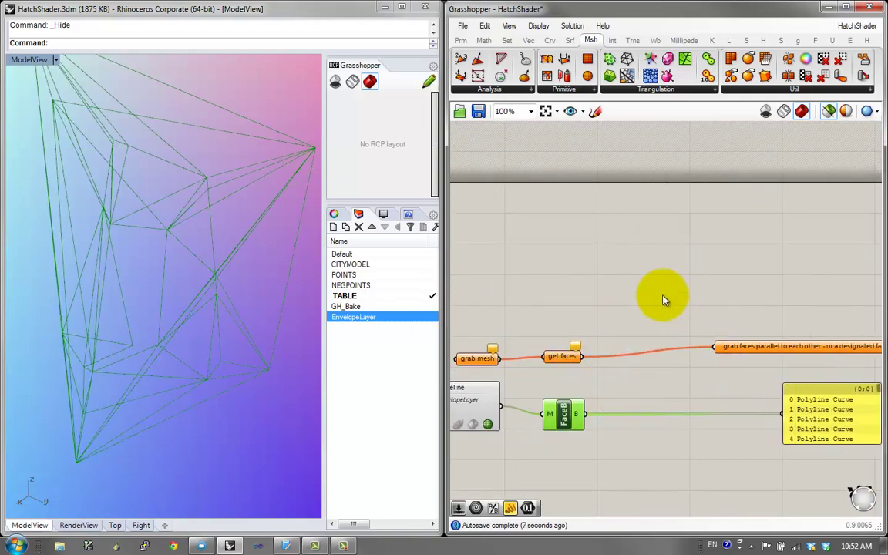
double_click(658, 297)
text(plane)
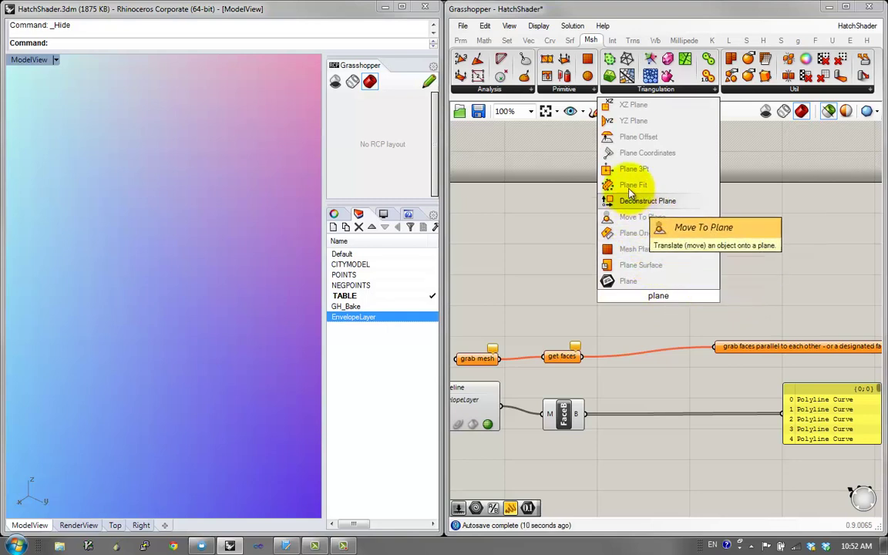
text(r)
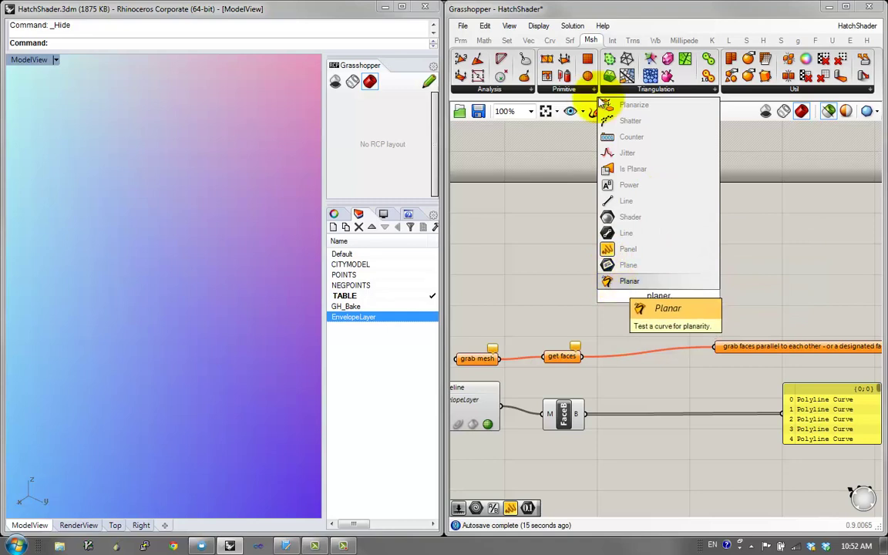
Add a Boundary Surfaces component beside Face Boundaries, feed it the face boundaries output, and preview the resulting surfaces
click(570, 40)
click(538, 91)
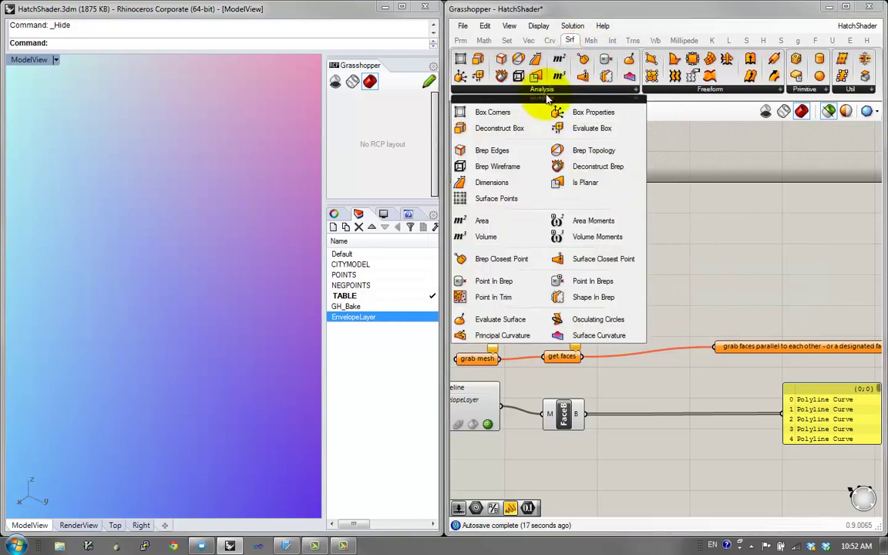
click(654, 89)
drag(663, 133, 633, 378)
drag(586, 413, 614, 378)
click(636, 385)
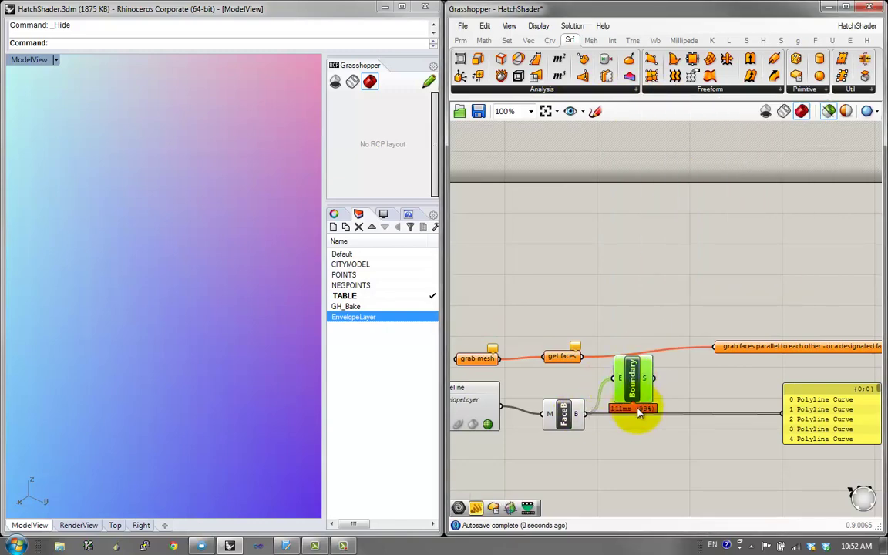
drag(638, 411, 645, 449)
right_drag(214, 191, 432, 298)
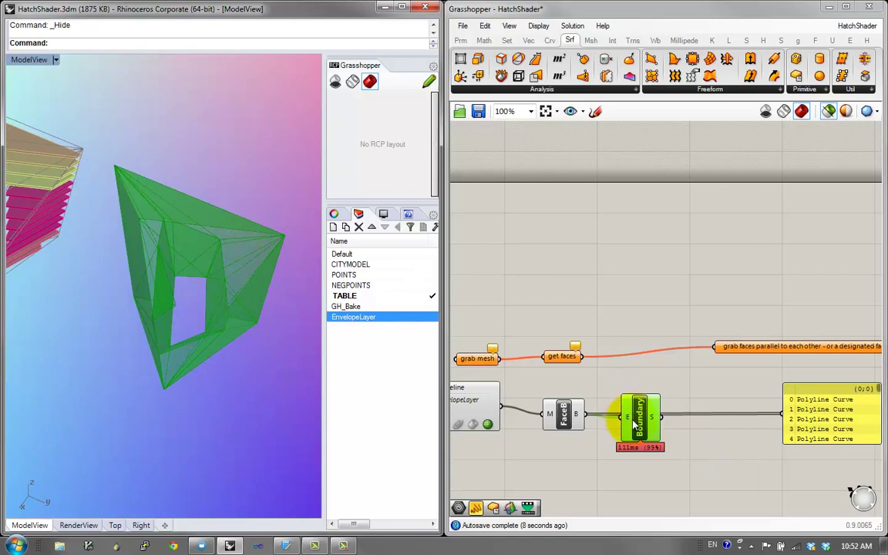
right_drag(639, 429, 627, 394)
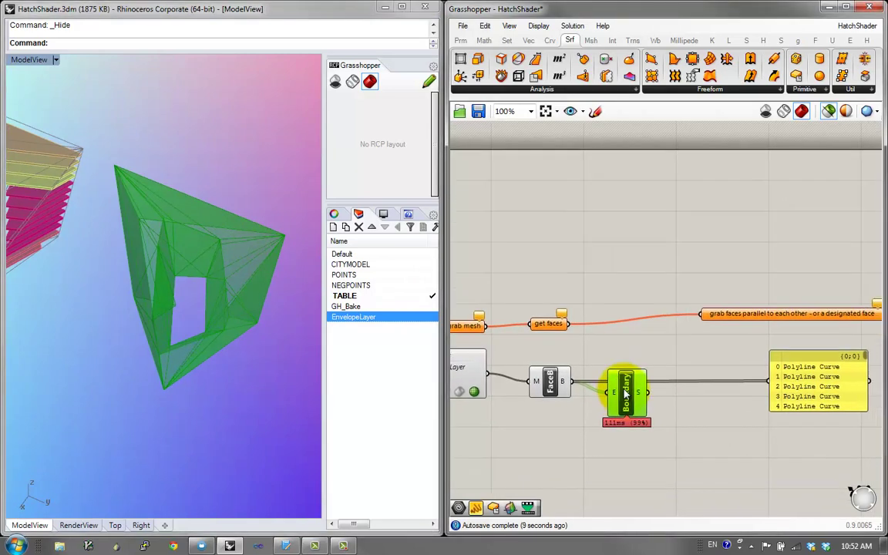
drag(627, 393, 634, 405)
Spread out the get faces, parallel faces and hatch notes, the Boundary Surfaces component and the panel across the canvas
click(193, 271)
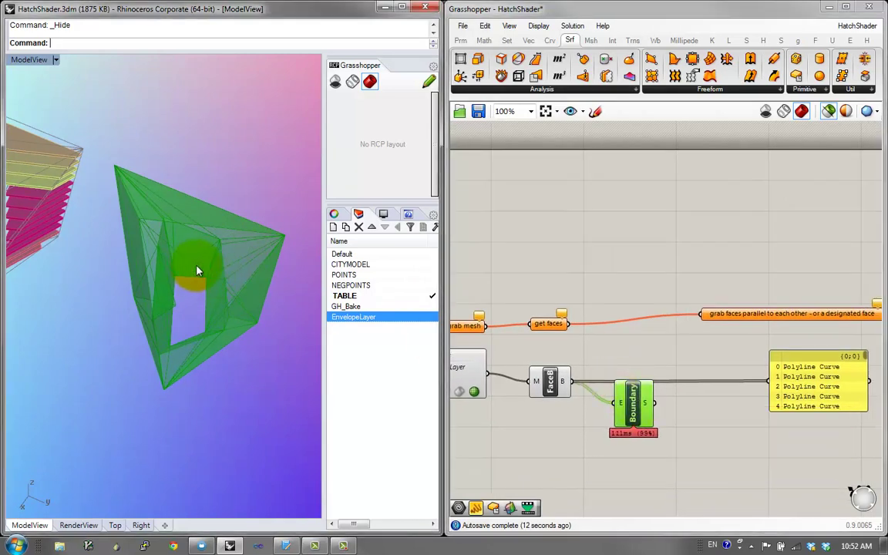
drag(548, 323, 603, 320)
drag(638, 406, 631, 388)
right_drag(677, 359, 539, 352)
drag(675, 309, 685, 302)
drag(850, 327, 729, 254)
right_drag(715, 356, 661, 326)
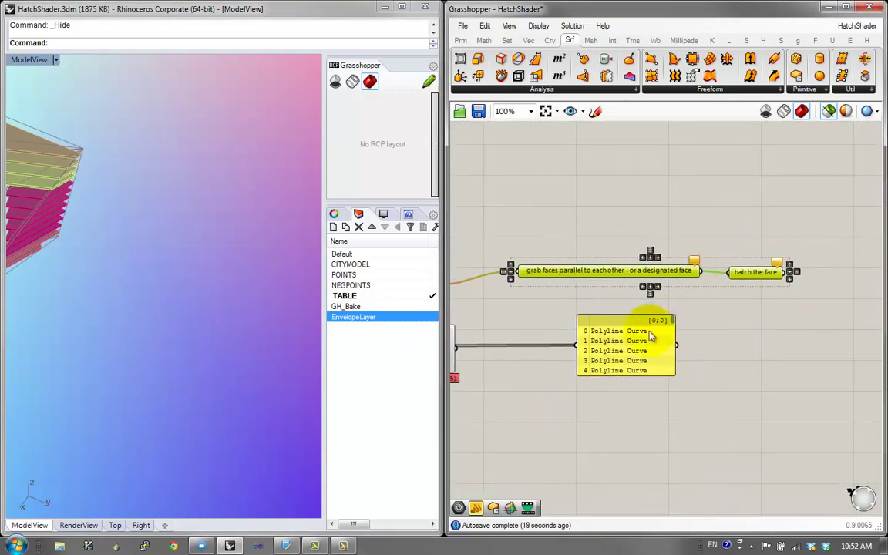
drag(582, 324, 622, 342)
click(617, 279)
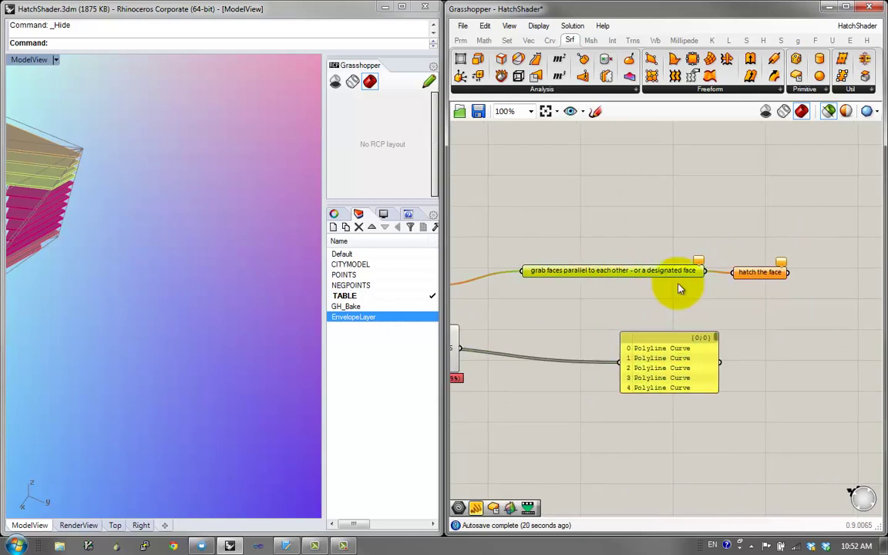
Add a List Item component below Boundary Surfaces and feed the surfaces output into its list input
right_drag(674, 283, 759, 296)
click(519, 357)
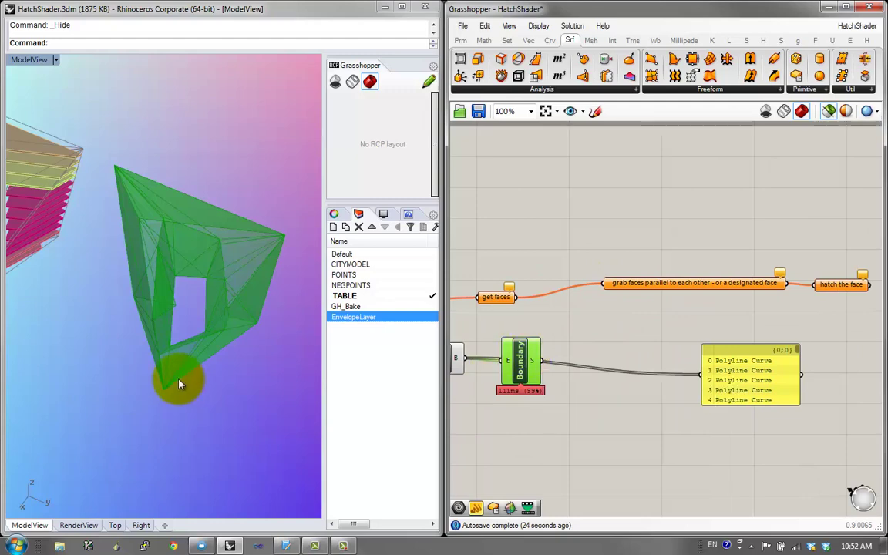
right_drag(154, 391, 228, 329)
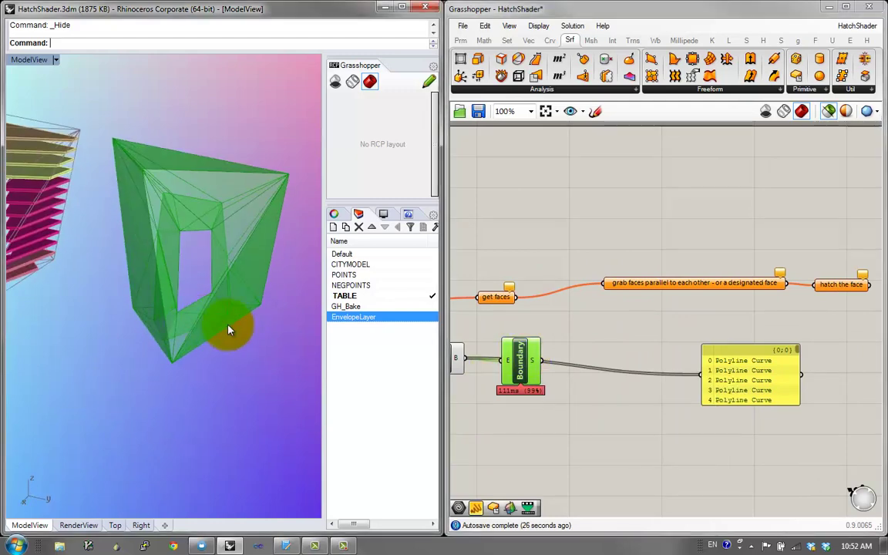
click(596, 422)
double_click(574, 415)
text(item)
click(559, 385)
Bake the List Item surface into Rhino, move it clear of the envelope, and preview the boundary surfaces around it
middle_click(599, 416)
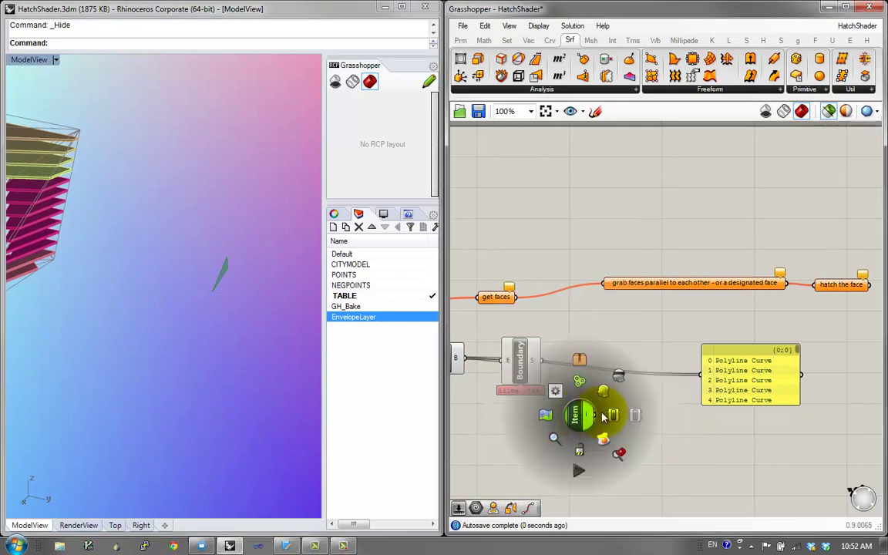
click(603, 441)
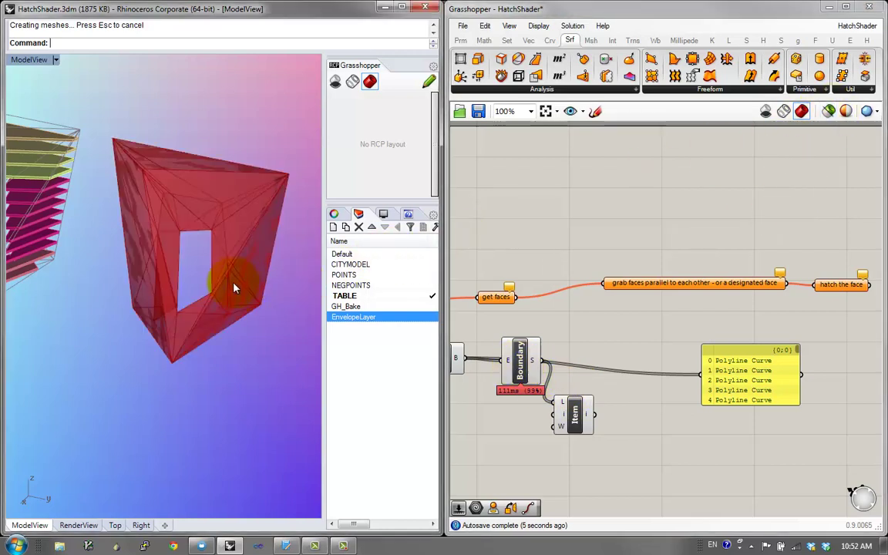
click(230, 282)
drag(239, 274, 273, 348)
right_drag(228, 369, 190, 380)
right_drag(219, 313, 175, 418)
right_drag(174, 366, 182, 306)
click(518, 361)
mouse_move(199, 407)
right_down()
mouse_move(239, 333)
mouse_move(222, 477)
mouse_move(216, 383)
mouse_move(193, 416)
right_up()
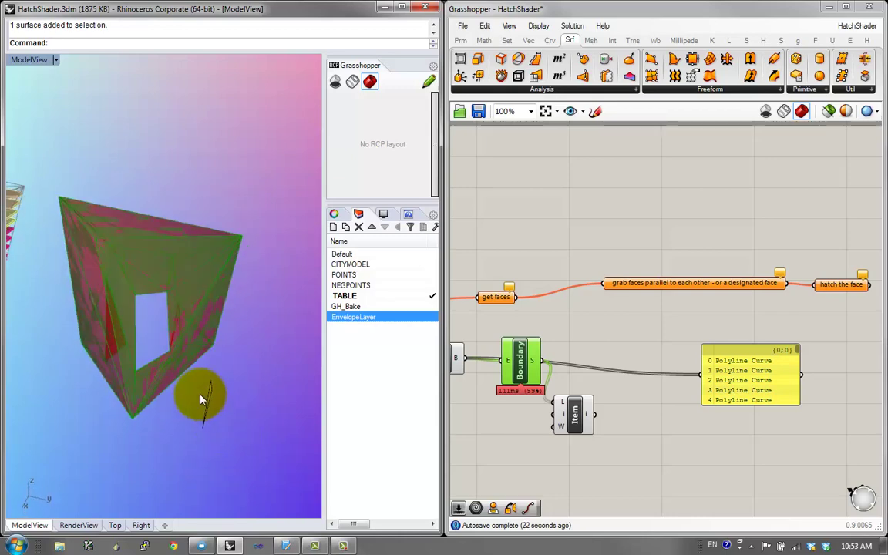
Copy the baked triangular surface twice to form a row of three parallel surfaces below the envelope
click(214, 410)
right_click(229, 443)
click(228, 440)
click(195, 456)
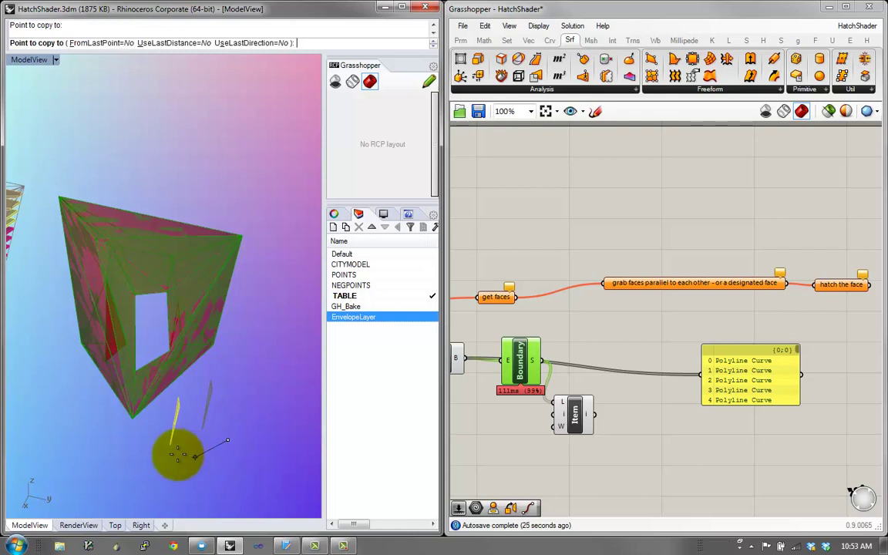
click(162, 486)
right_click(202, 437)
click(178, 423)
click(142, 444)
click(113, 467)
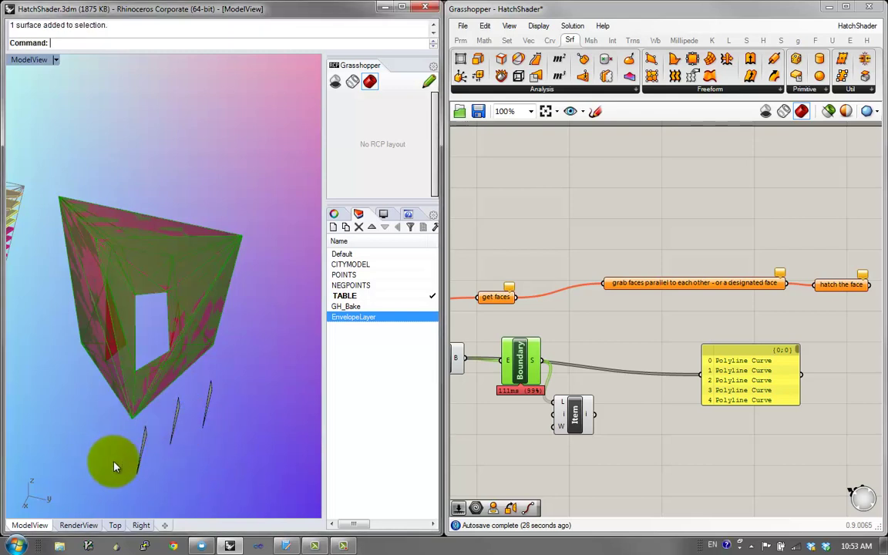
Rotate the last copied triangular surface out of parallel with the other two
drag(138, 491, 158, 487)
click(171, 482)
mouse_move(171, 481)
right_down()
mouse_move(150, 459)
mouse_move(142, 469)
mouse_move(195, 470)
right_up()
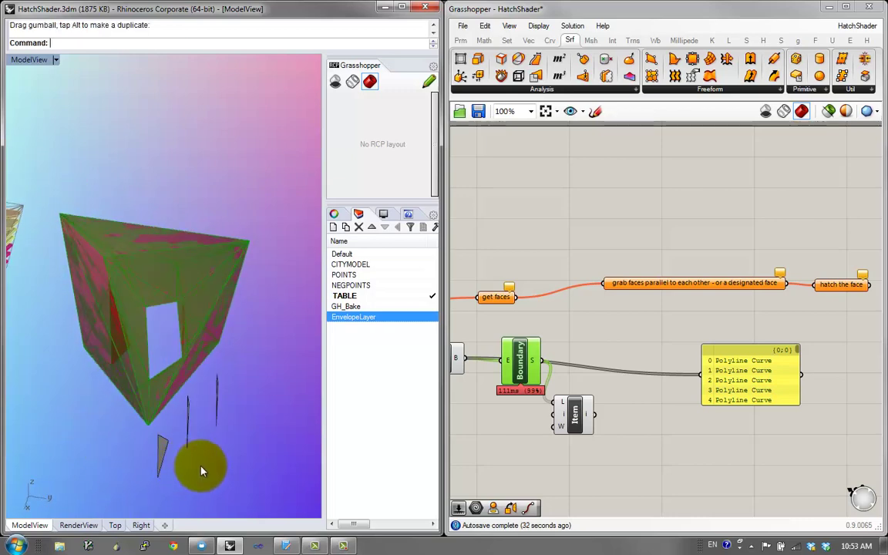
Delete the two copied triangular surfaces, keeping only the original baked one
click(161, 441)
key(Delete)
click(187, 437)
key(Delete)
right_drag(190, 428, 153, 384)
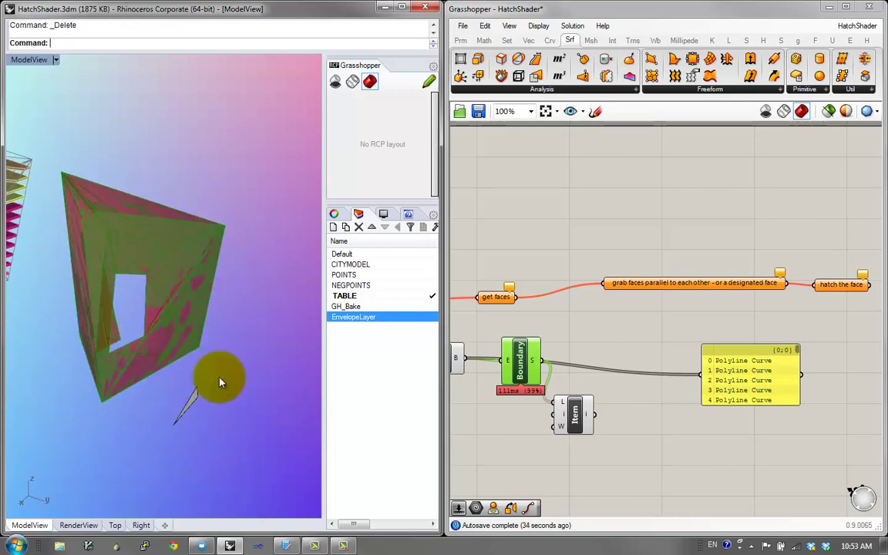
Move the panel farther from the components and select the baked triangle to compare its orientation with the envelope faces
drag(763, 389, 805, 392)
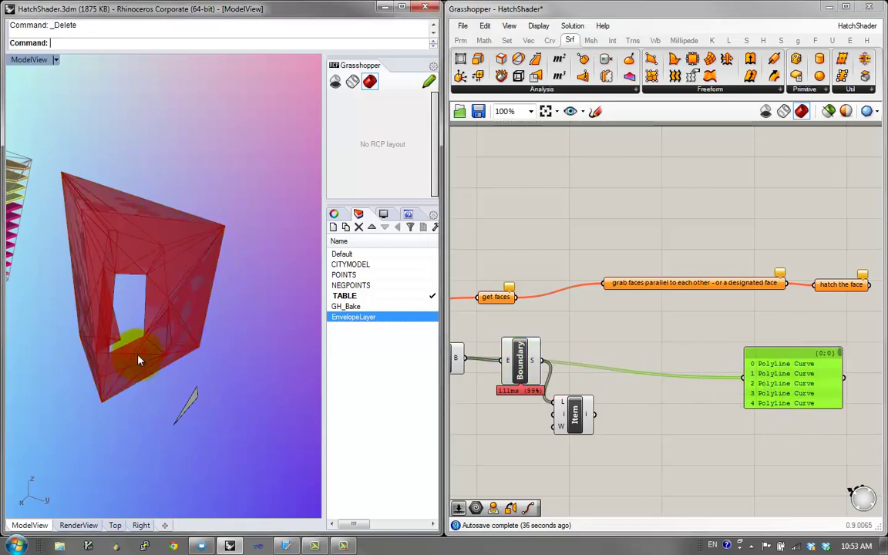
click(176, 423)
right_drag(191, 307, 158, 347)
right_drag(222, 337, 206, 349)
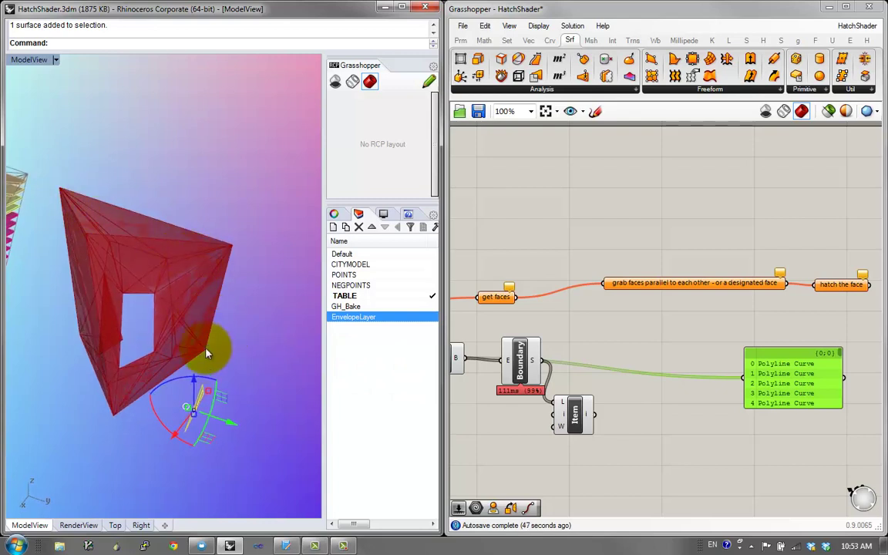
right_drag(151, 290, 151, 256)
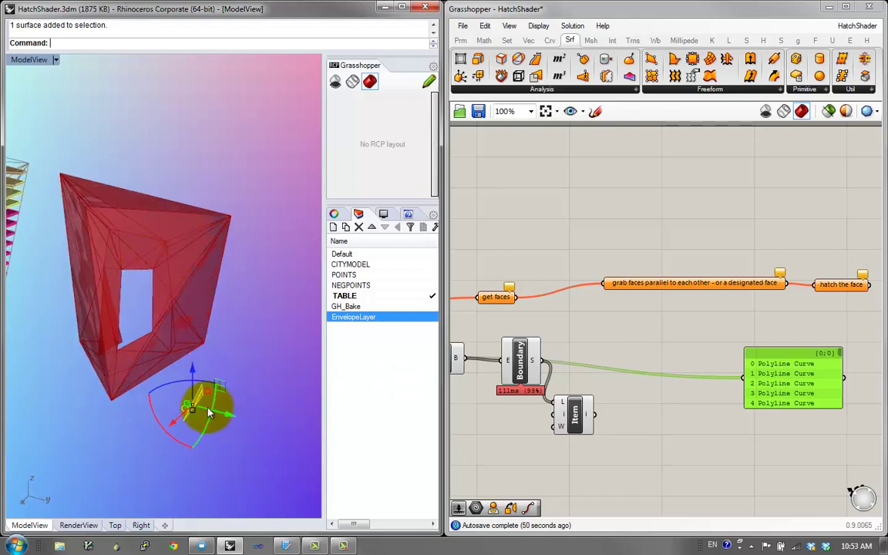
right_drag(204, 410, 189, 387)
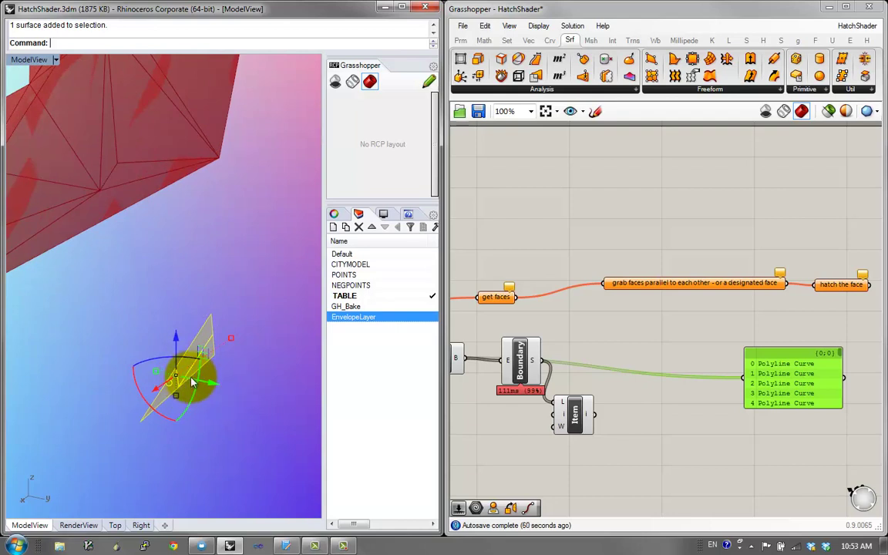
right_drag(212, 361, 192, 365)
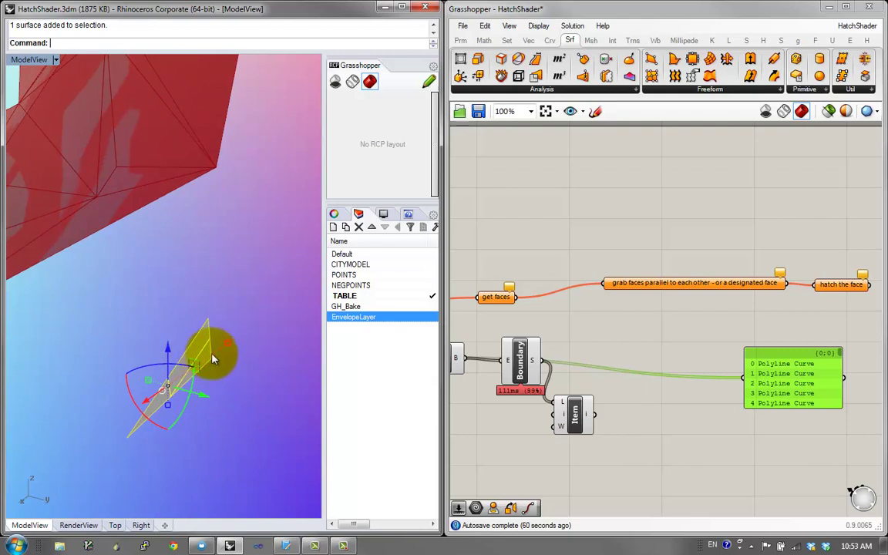
key(Escape)
text(Trs)
key(Return)
scroll(213, 357, down, 3)
key(F1)
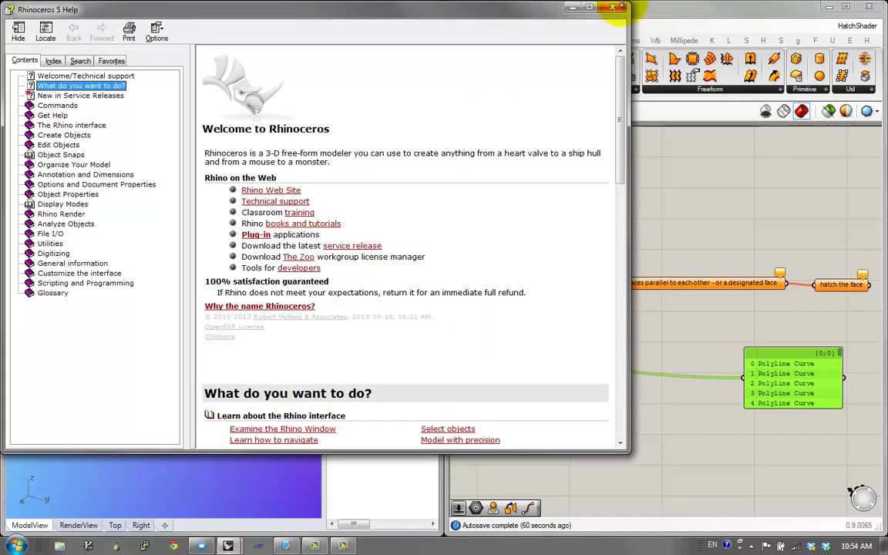
click(612, 8)
text(PLain)
key(Return)
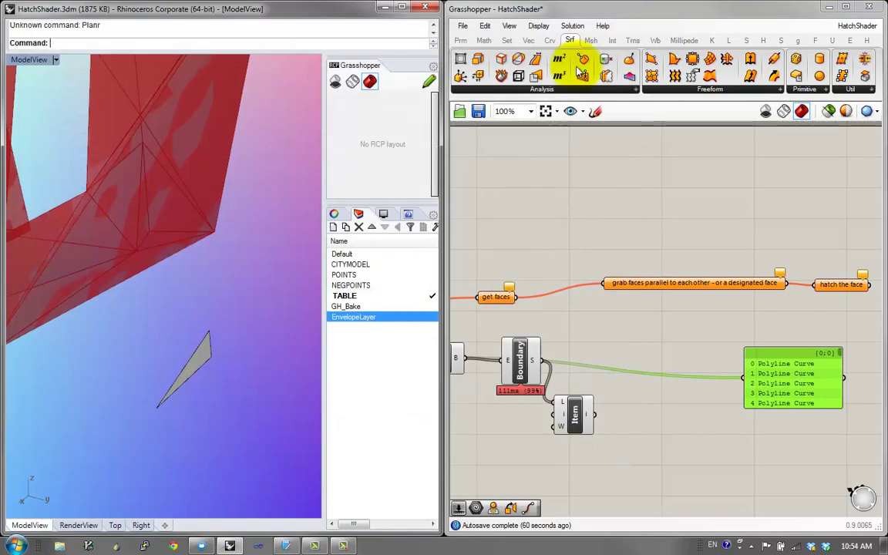
Draw a horizontal rectangular plane surface below the envelope and the baked triangle using the Plane command
text(Plane)
key(Return)
right_drag(189, 275, 189, 283)
scroll(187, 274, down, 6)
click(137, 375)
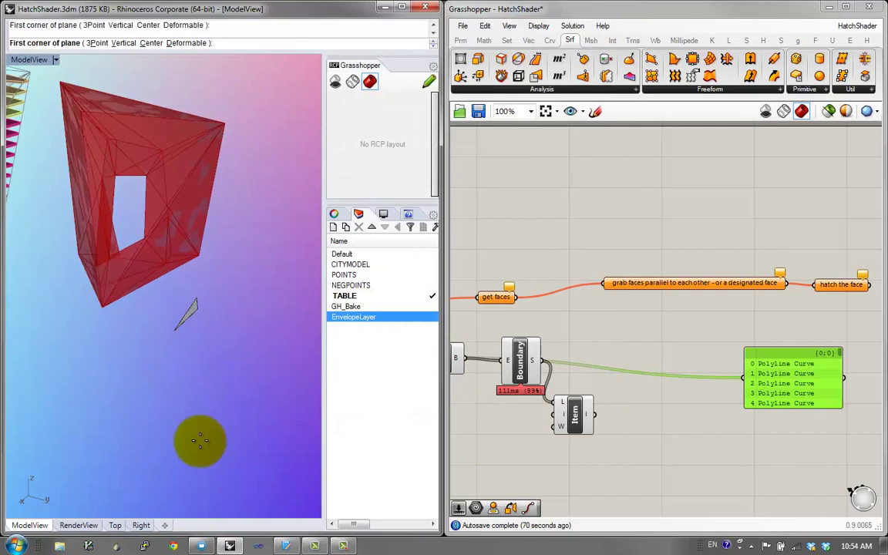
click(189, 482)
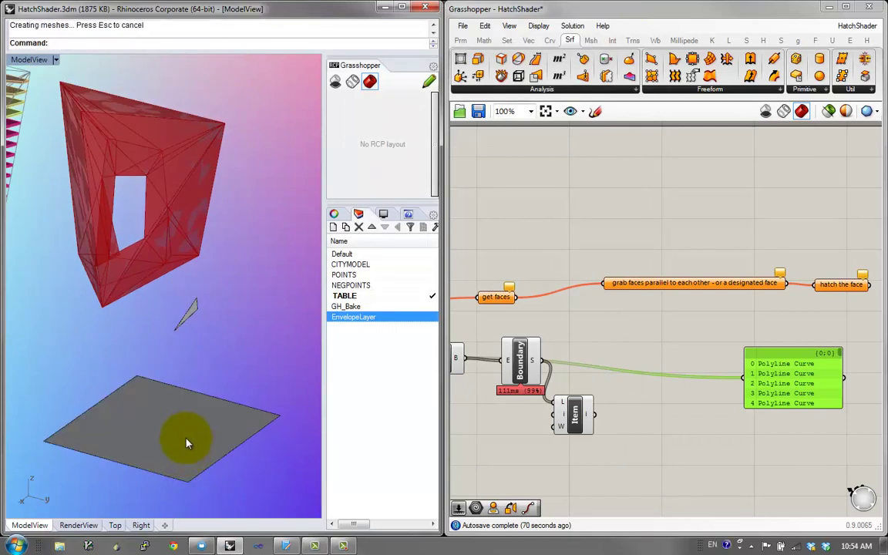
Draw a vertical polyline rising from the middle of the plane, picking its end point in the Right view
text(pl)
key(Return)
click(161, 416)
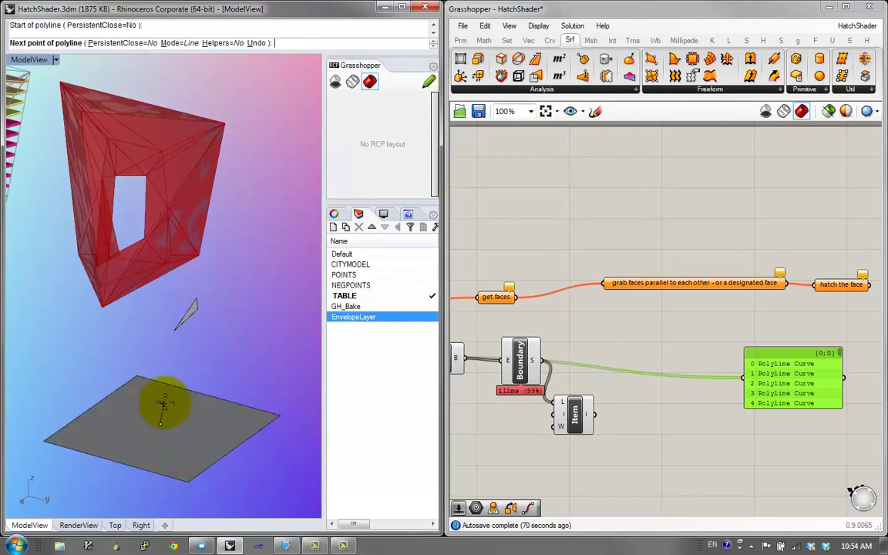
double_click(34, 62)
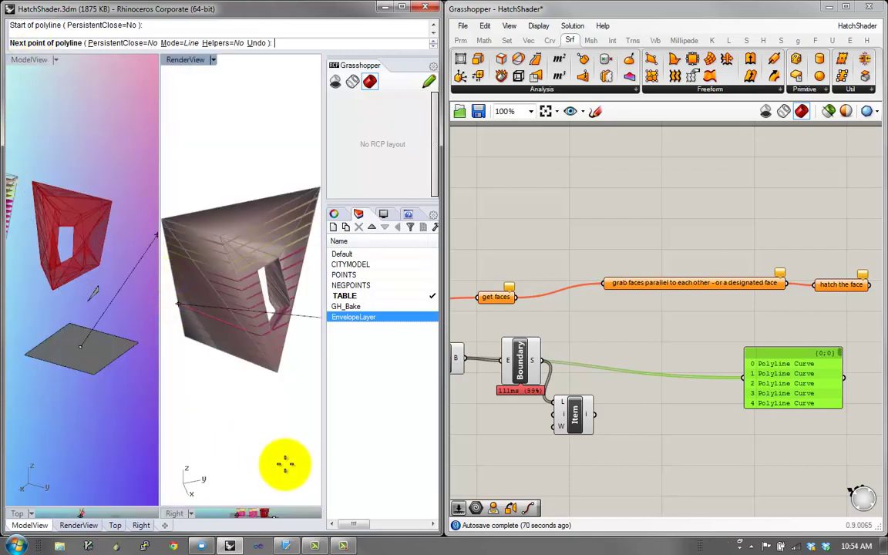
drag(159, 504, 154, 416)
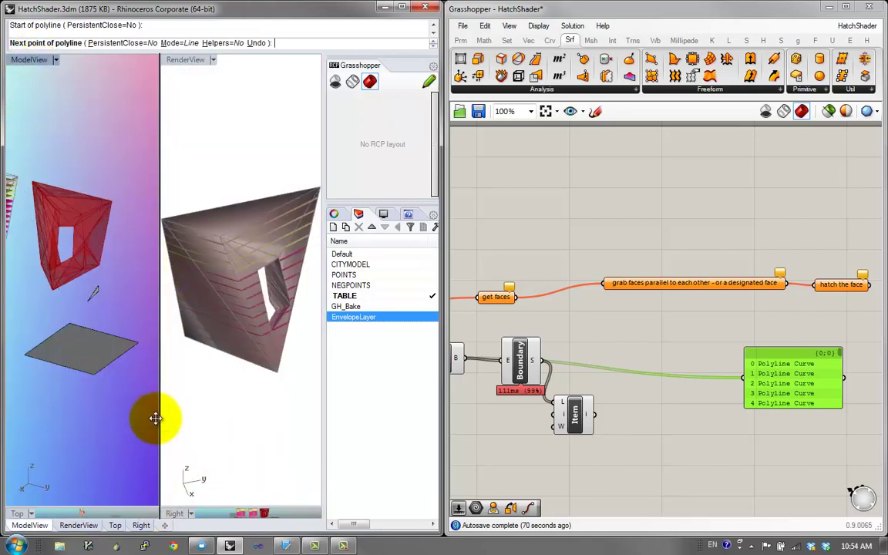
scroll(231, 447, down, 3)
click(235, 446)
click(189, 355)
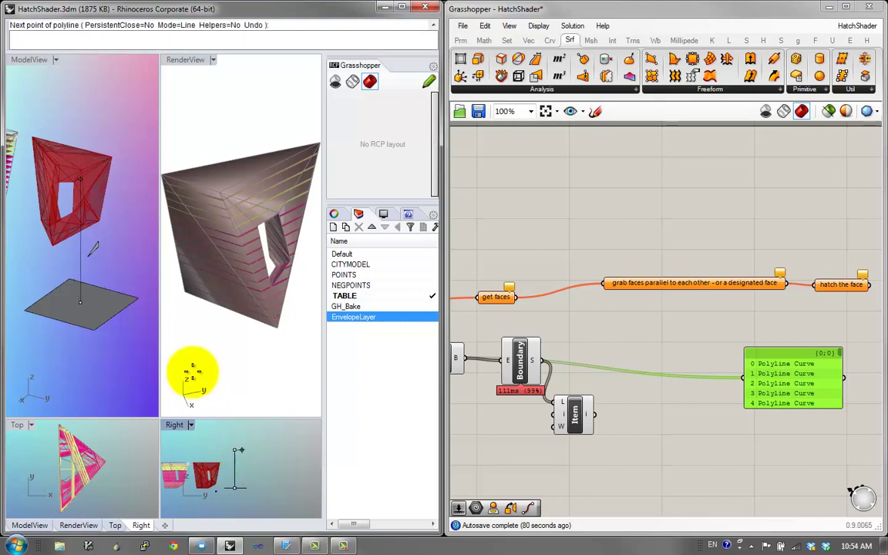
key(Return)
Maximize the ModelView viewport and erase the demonstration plane together with its vertical line
right_drag(108, 177, 133, 113)
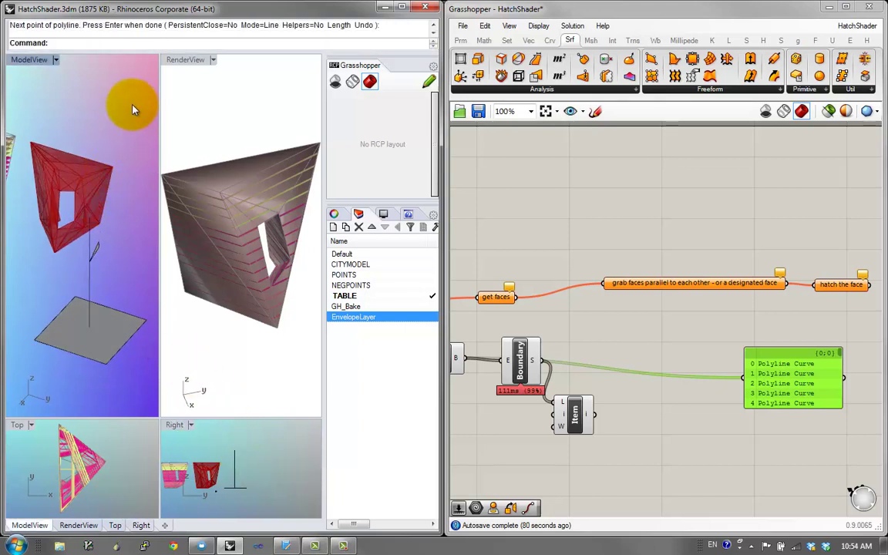
double_click(28, 59)
right_drag(194, 345, 91, 305)
click(57, 391)
drag(85, 264, 114, 312)
drag(53, 308, 55, 308)
shift+right_drag(66, 301, 107, 355)
click(65, 270)
click(224, 452)
drag(252, 471, 196, 339)
text(E)
key(Return)
Examine the baked triangle beside the envelope faces and nudge the parallel faces note on the Grasshopper canvas
scroll(218, 276, up, 8)
scroll(224, 291, down, 5)
shift+right_drag(226, 295, 155, 204)
scroll(205, 328, up, 4)
click(172, 330)
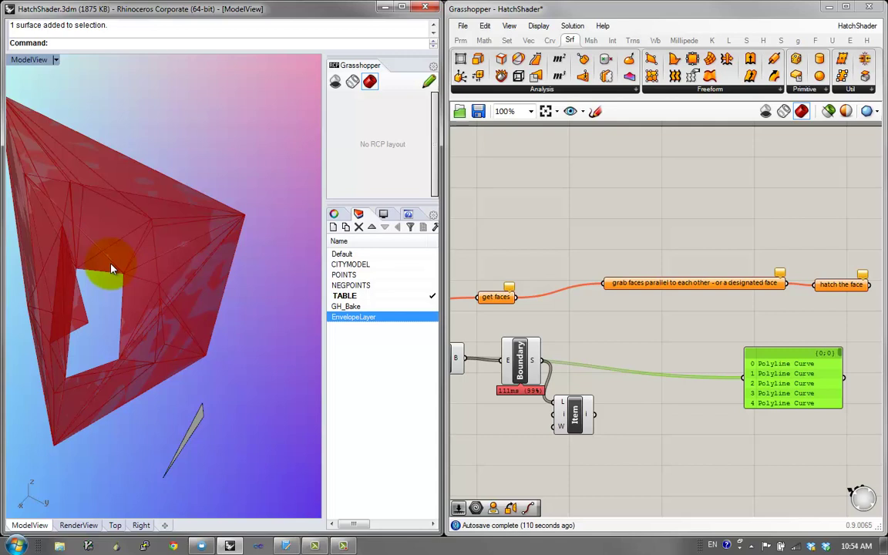
click(192, 418)
click(154, 256)
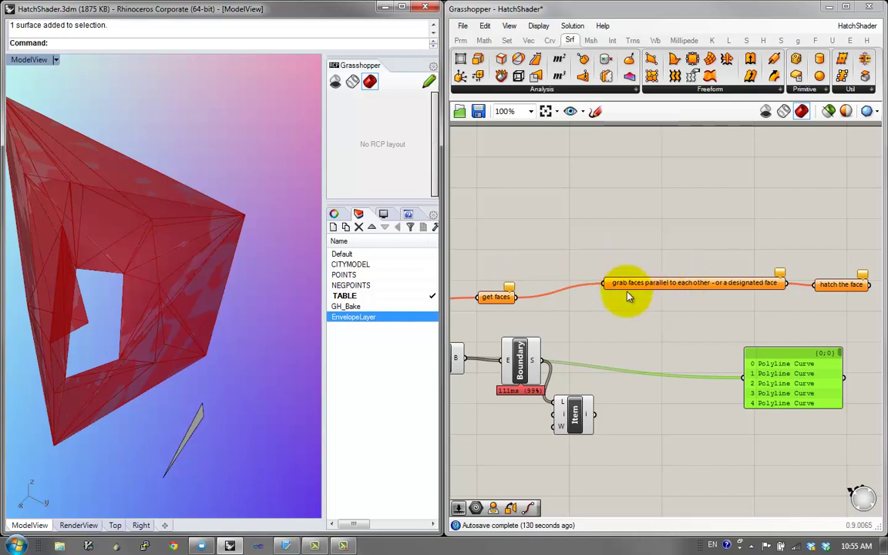
drag(629, 292, 675, 282)
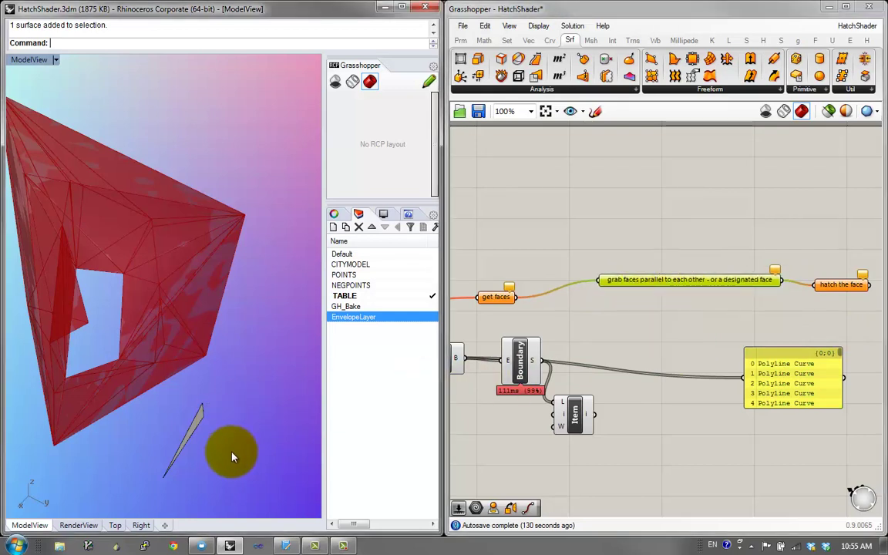
Move the Boundary Surfaces component down, clear of the wires running from Face Boundaries to the polyline panel
click(192, 420)
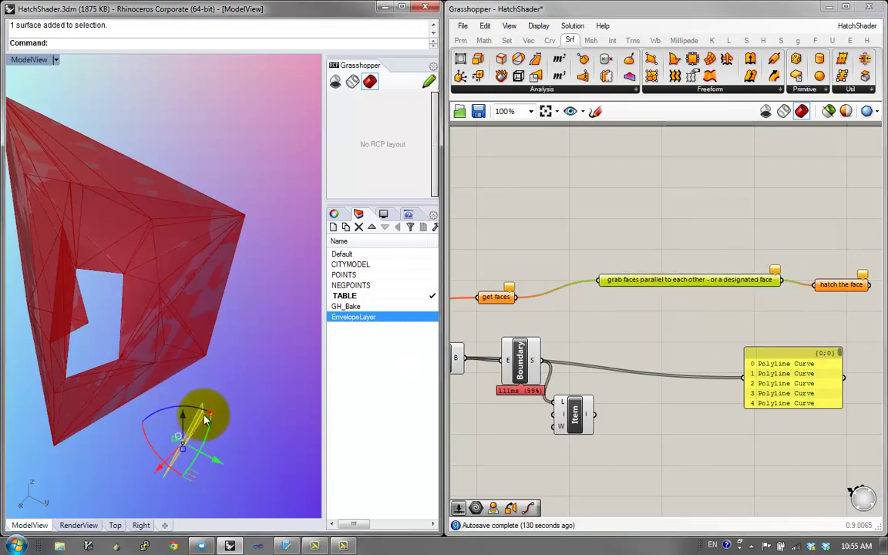
click(239, 384)
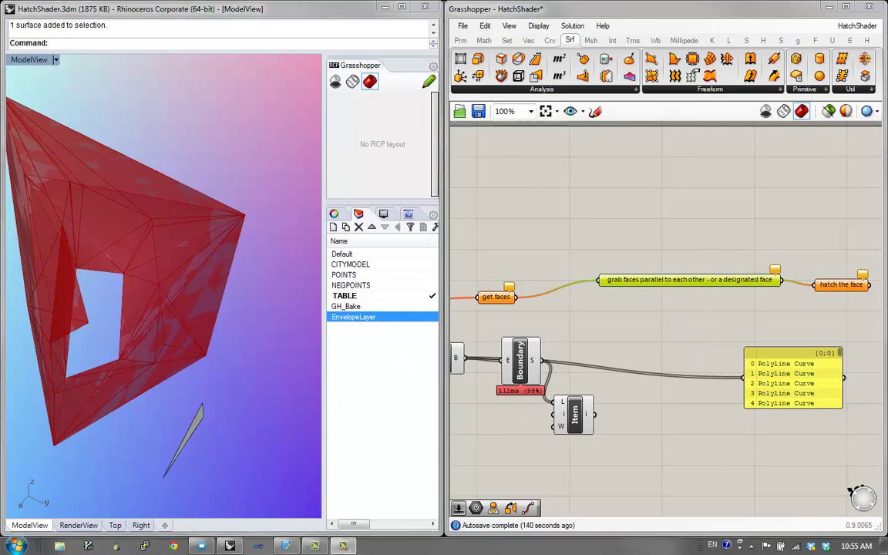
right_drag(649, 441, 704, 406)
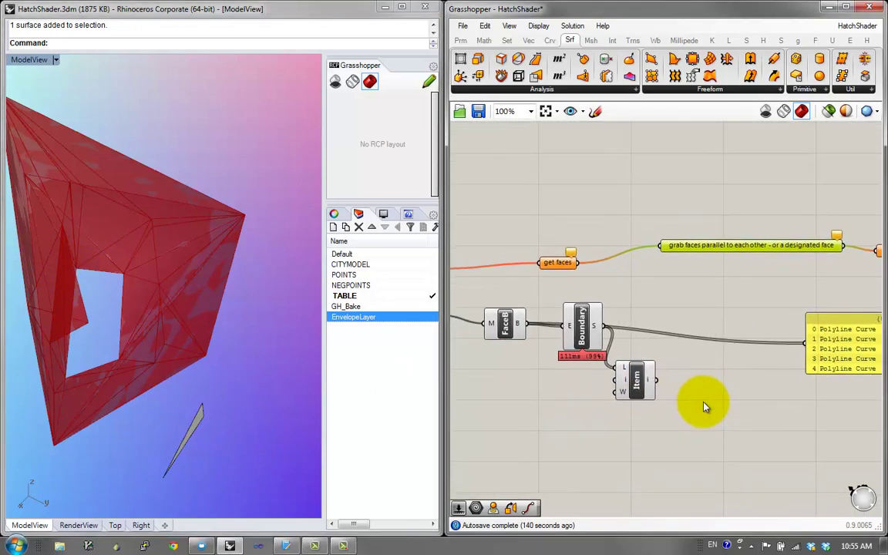
drag(599, 346, 597, 375)
right_drag(672, 393, 661, 336)
click(646, 355)
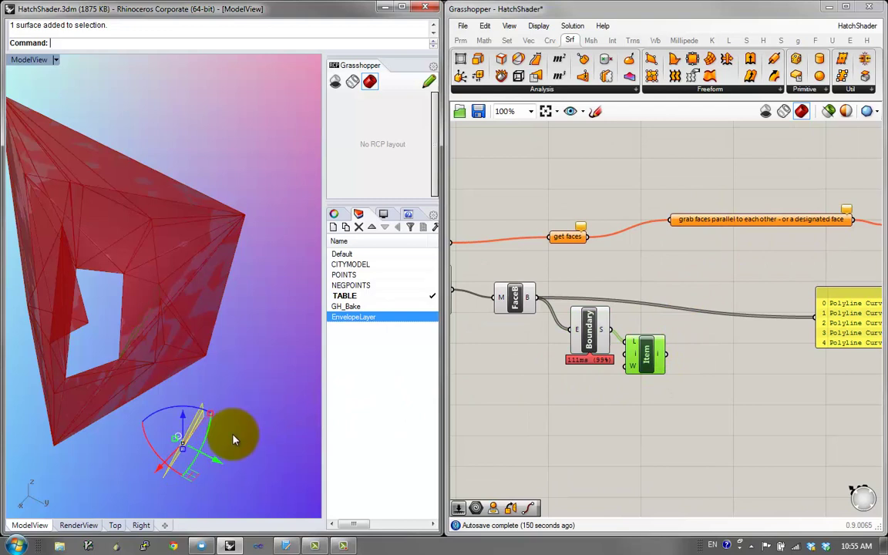
Put the baked triangle on a new layer named DesignatedFace and make that layer current
right_drag(235, 440, 234, 406)
click(338, 229)
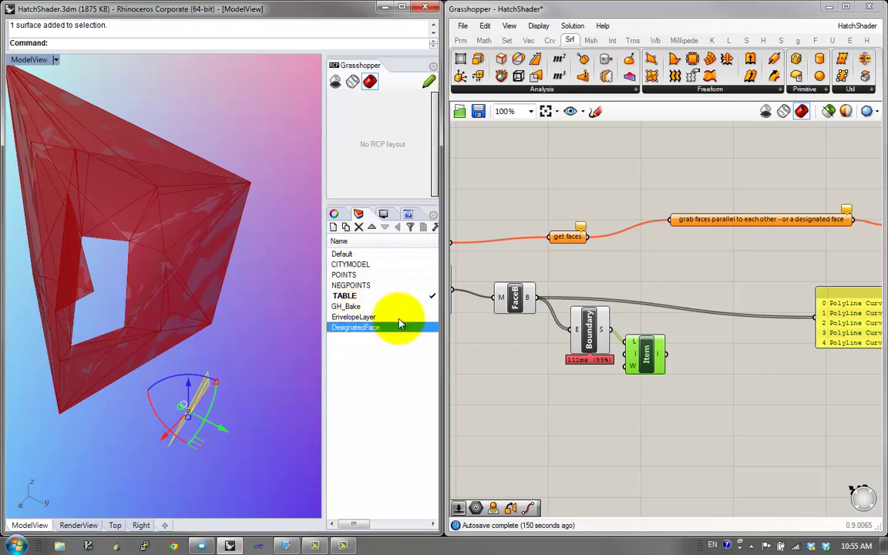
right_click(371, 333)
click(408, 279)
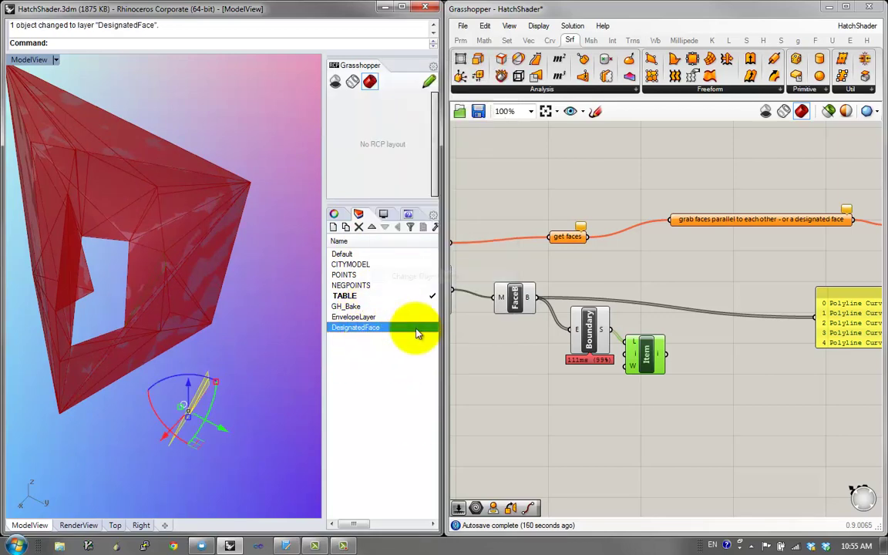
click(432, 330)
key(Escape)
Duplicate the EnvelopeLayer geometry pipeline below the original and filter the copy to breps on the DesignatedFace layer
scroll(470, 389, down, 1)
right_drag(470, 389, 646, 378)
scroll(601, 307, up, 1)
alt+drag(594, 317, 620, 426)
right_click(632, 392)
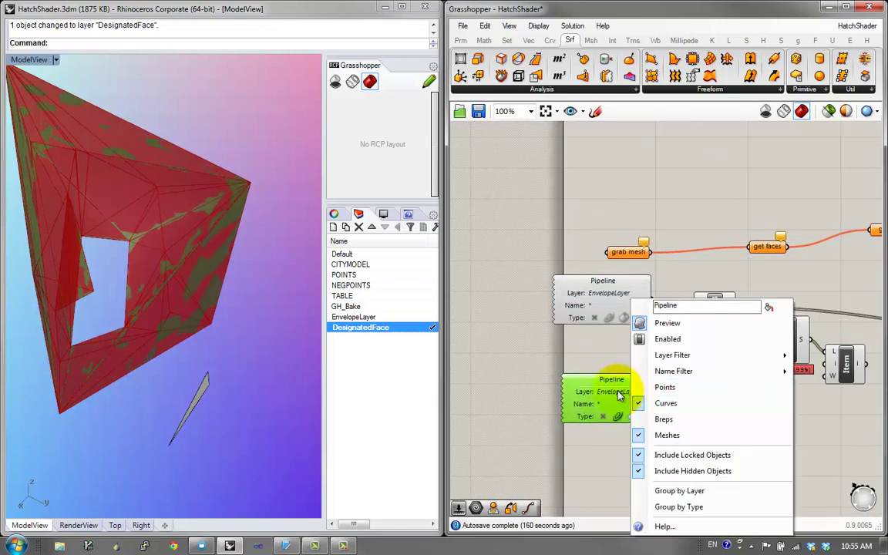
click(623, 392)
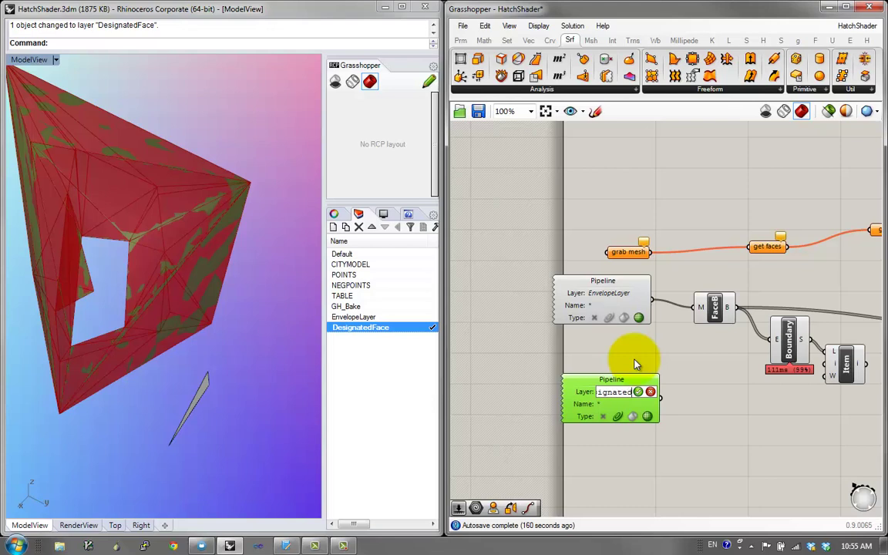
key(Return)
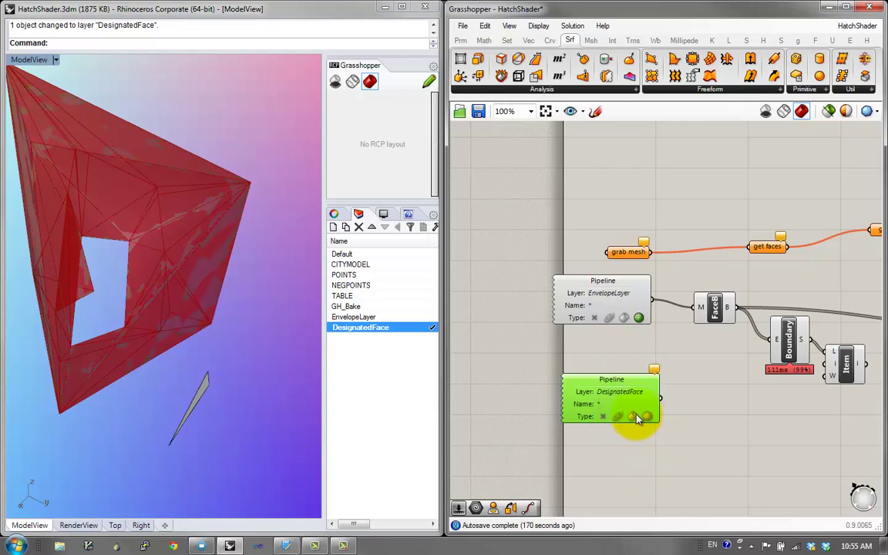
click(637, 419)
click(202, 399)
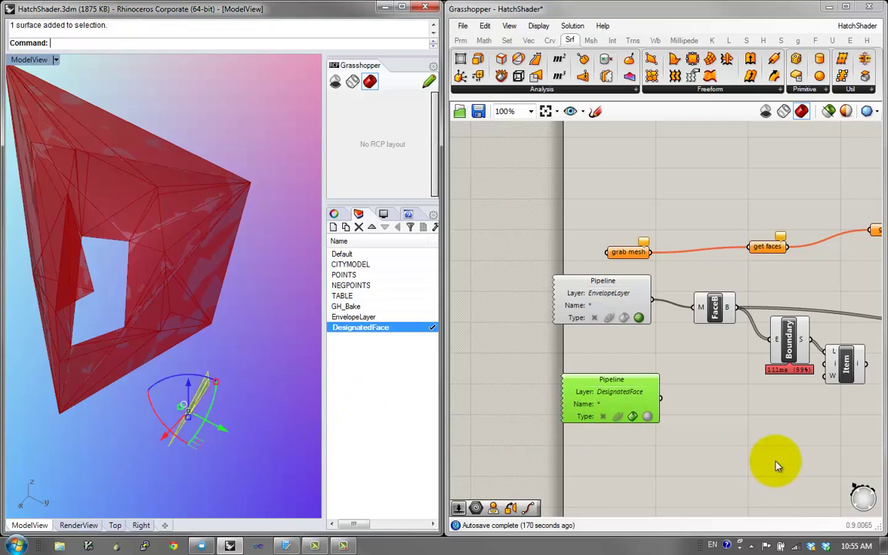
Add a Geometry parameter beside the DesignatedFace pipeline and feed it from that pipeline
right_drag(785, 468, 703, 463)
double_click(634, 410)
text(ge)
click(605, 360)
drag(578, 395, 623, 408)
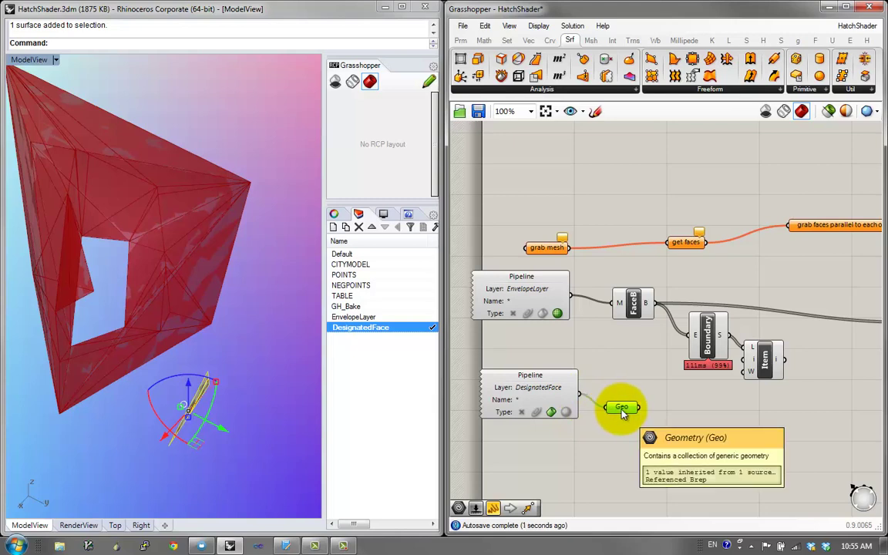
click(507, 41)
click(589, 41)
click(569, 40)
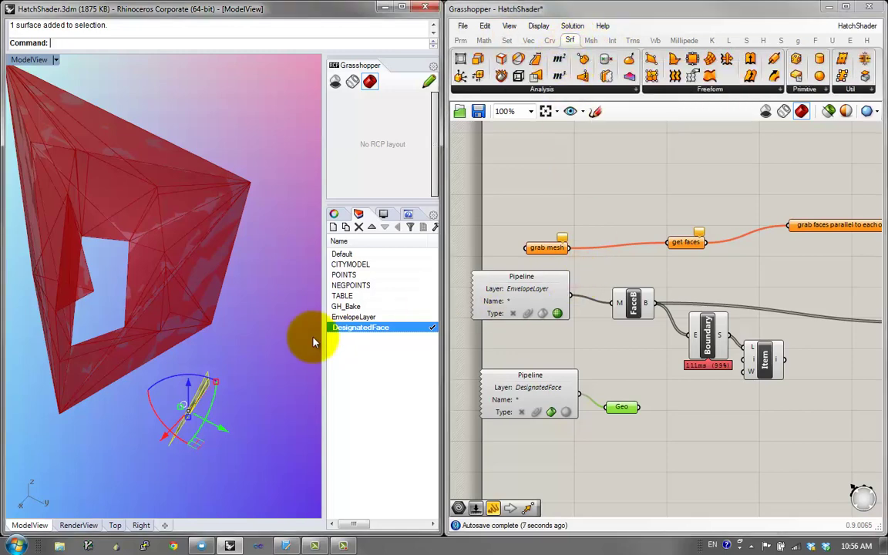
right_drag(116, 320, 158, 412)
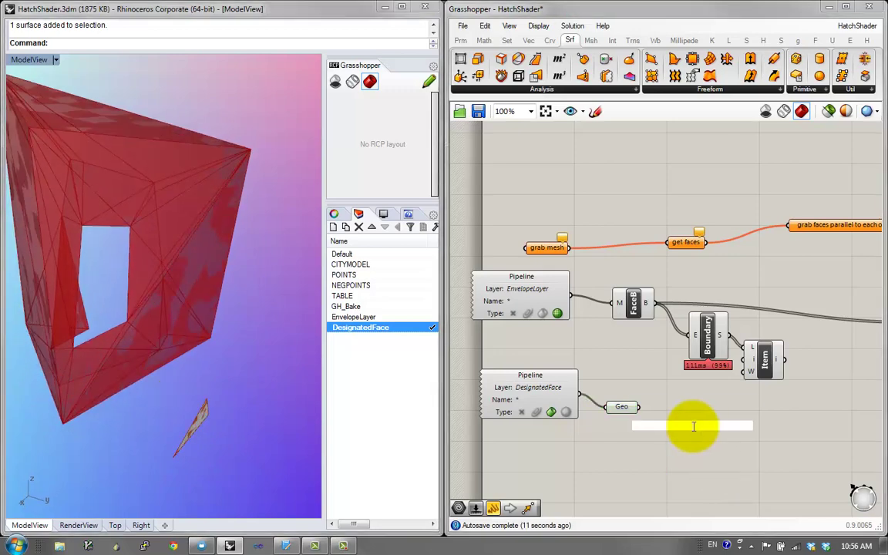
Add a Plane parameter fed by the Geometry parameter of the designated face
double_click(693, 427)
text(plane)
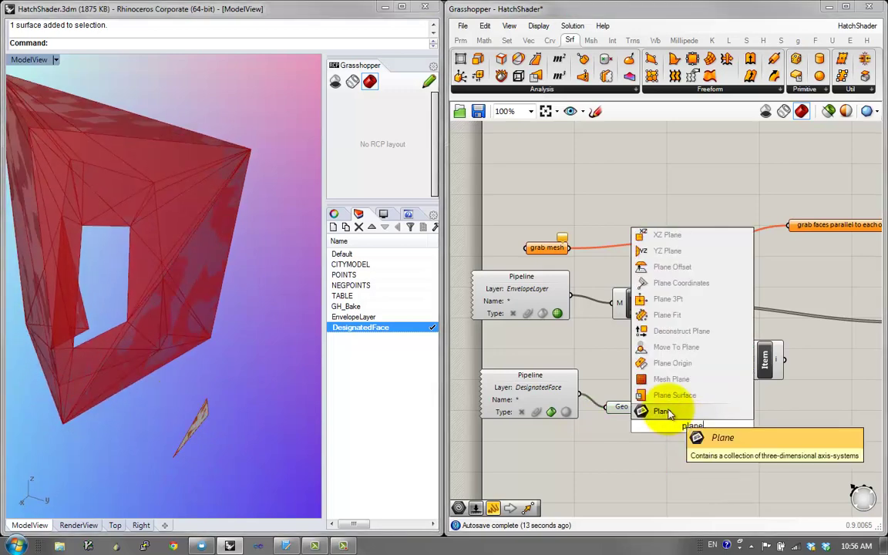
click(669, 413)
drag(639, 408, 677, 415)
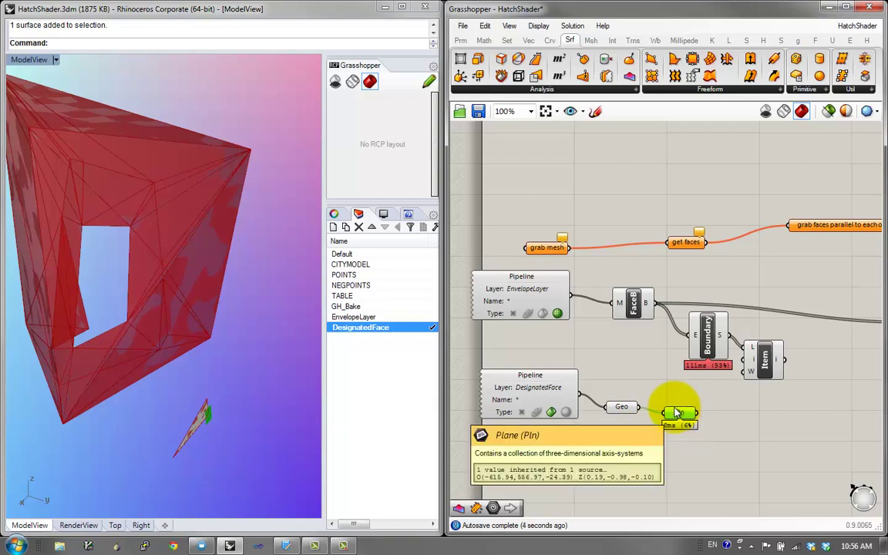
Try an Is Planar component on the designated face's geometry to compare its surface plane, and delete it
click(581, 91)
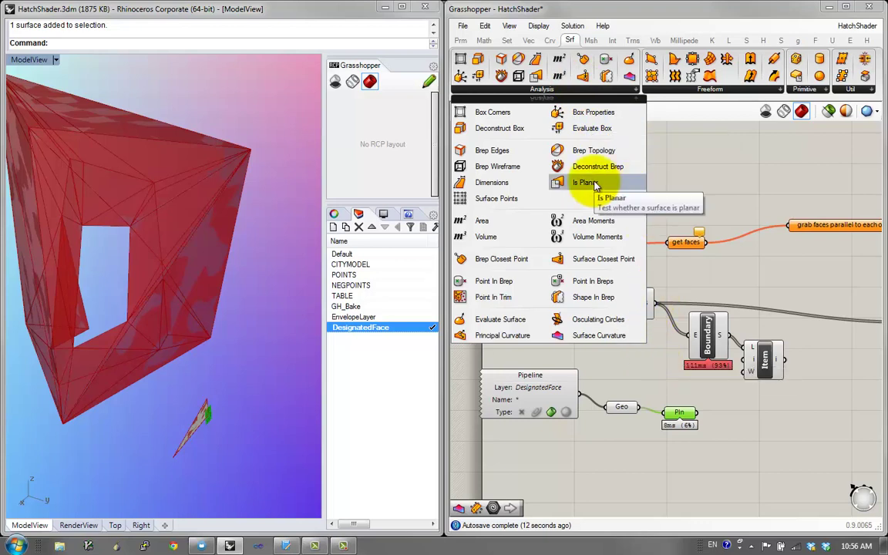
drag(593, 185, 672, 451)
drag(639, 406, 656, 447)
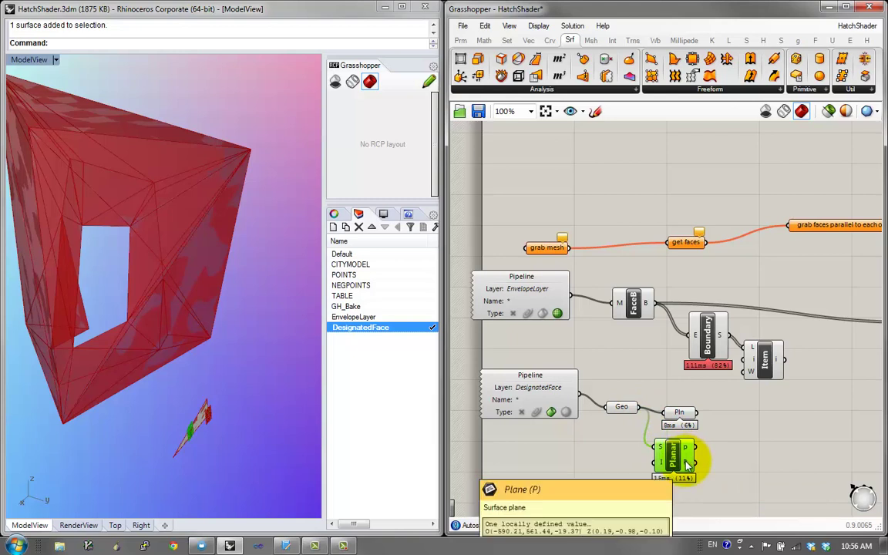
key(Delete)
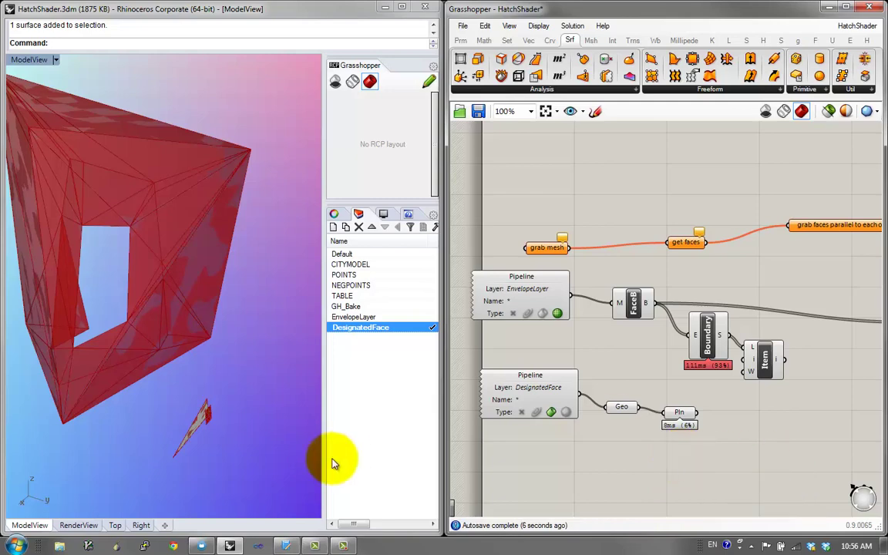
click(198, 449)
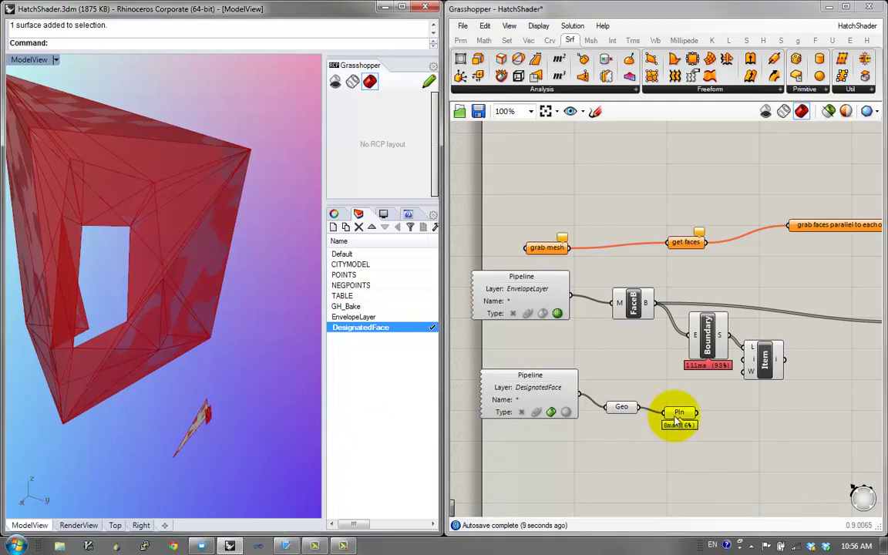
Add a panel fed by the Plane parameter, widened to fit the plane's origin and normal on one line
drag(670, 422, 696, 421)
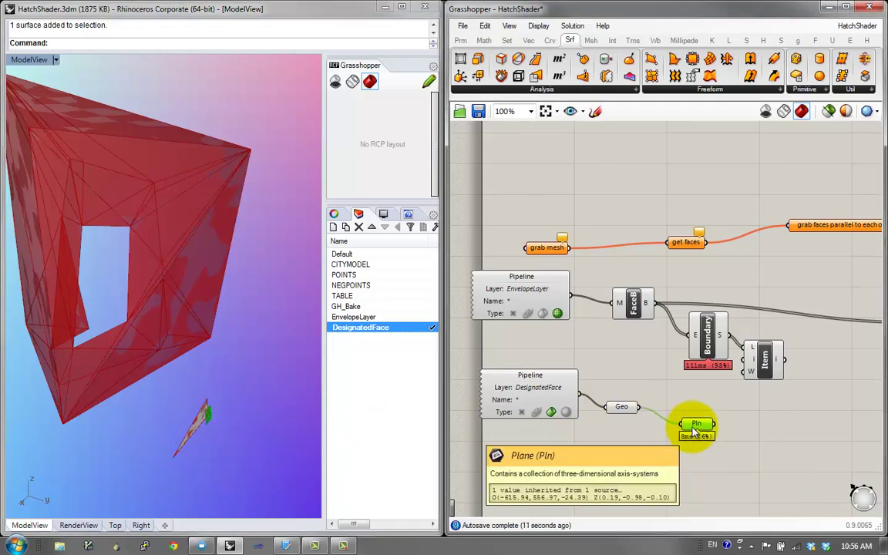
right_drag(780, 432, 722, 421)
double_click(722, 421)
text(//)
key(Return)
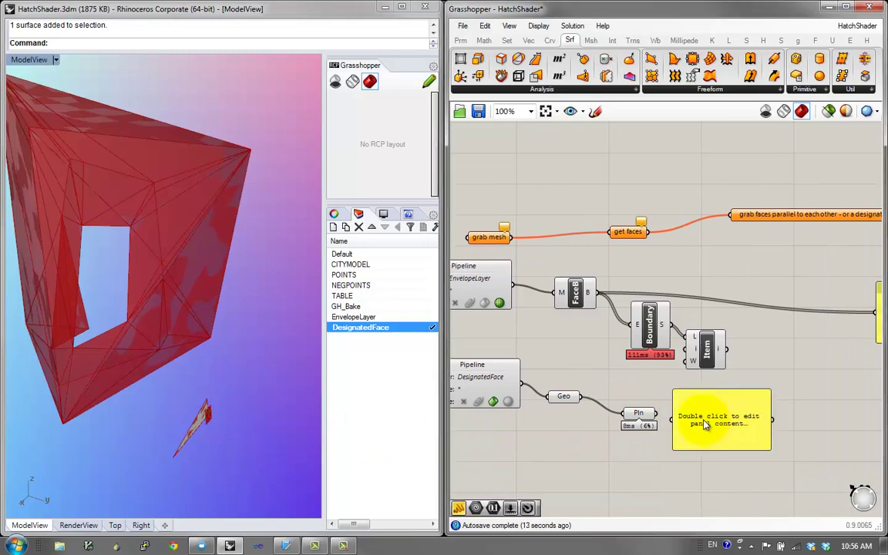
drag(671, 420, 853, 424)
scroll(652, 416, up, 1)
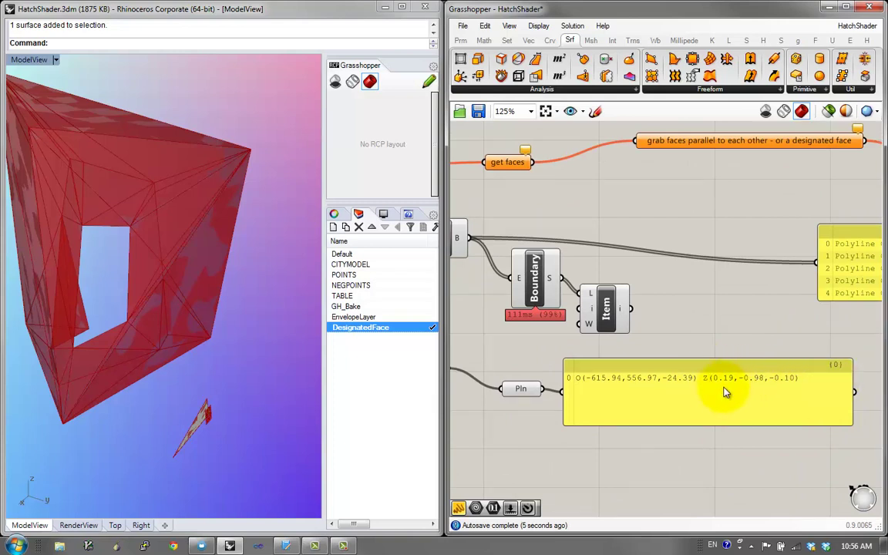
drag(725, 392, 743, 417)
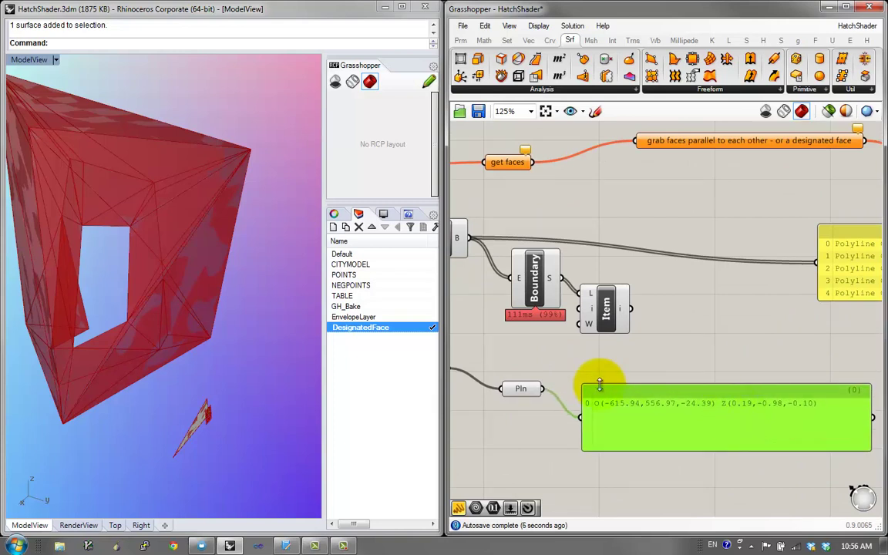
Reposition the Plane parameter and add a Vector parameter above the plane panel, fed by the Plane parameter
right_drag(564, 398, 623, 418)
drag(584, 410, 572, 395)
right_drag(663, 389, 628, 393)
click(628, 393)
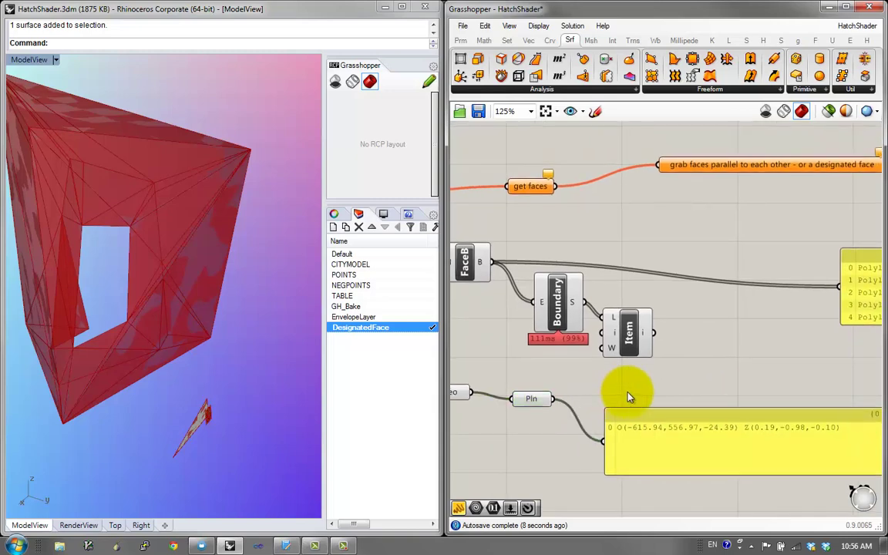
double_click(629, 397)
text(vec)
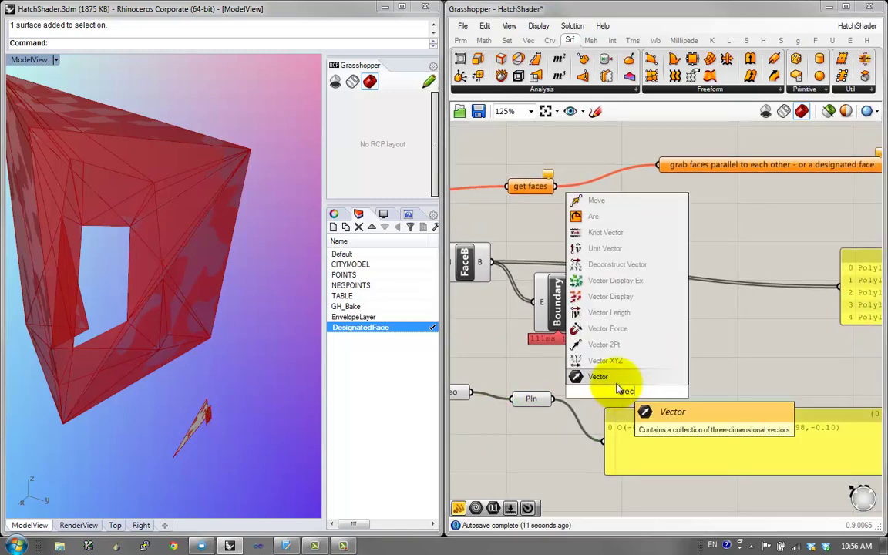
key(Return)
drag(608, 393, 610, 393)
Duplicate the plane panel and feed the copy from the Vector parameter instead, placing it above the original
right_drag(654, 390, 575, 388)
click(652, 437)
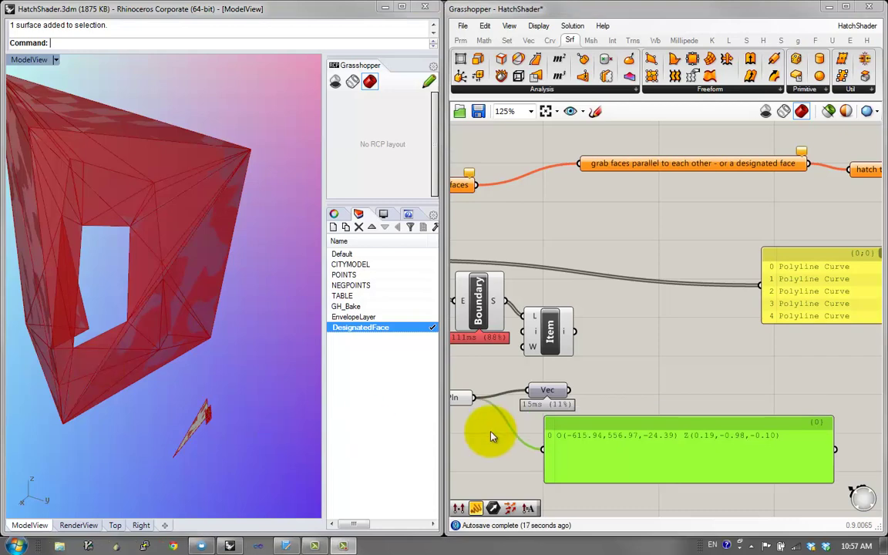
key(ctrl+c)
key(ctrl+v)
drag(612, 454, 633, 405)
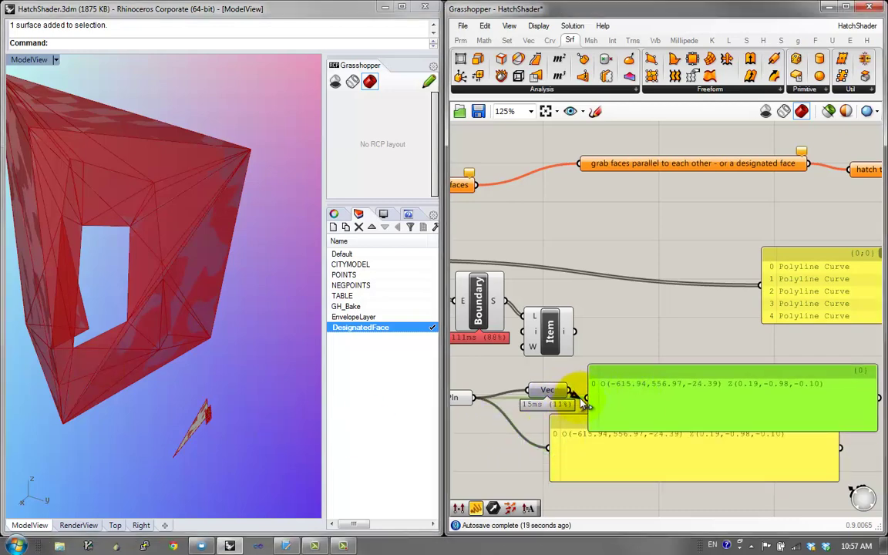
drag(579, 399, 587, 398)
drag(680, 379, 698, 376)
click(647, 443)
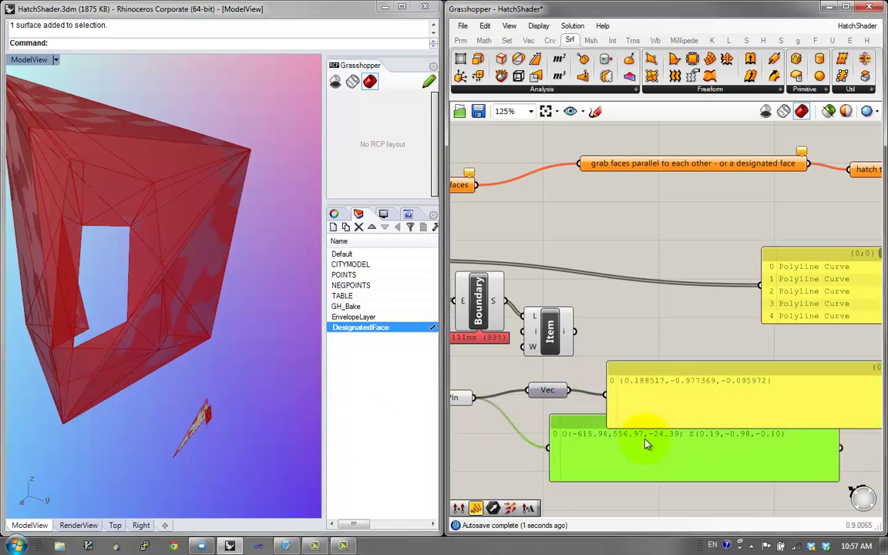
Add a Vector Display component below the panels with its vector input fed by the Vector parameter, and shift the plane panel aside
scroll(644, 440, down, 2)
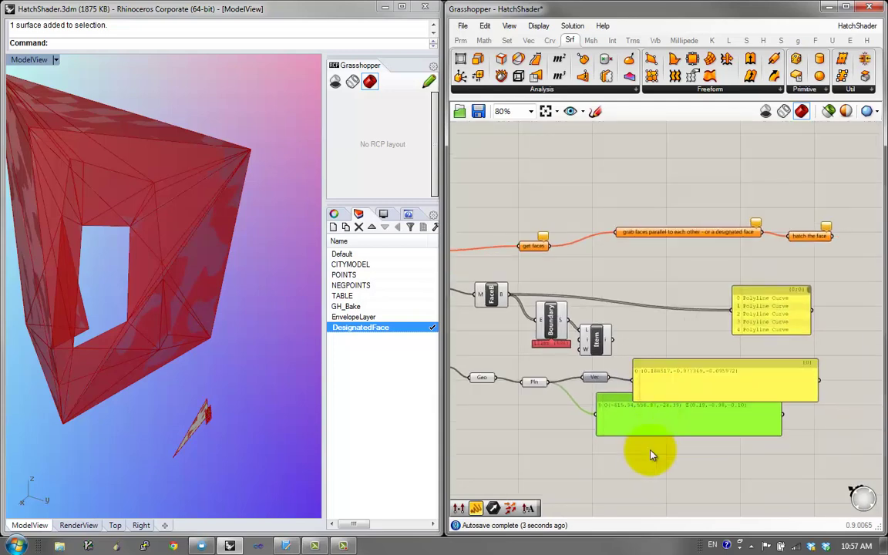
scroll(652, 456, up, 1)
double_click(657, 451)
text(vec)
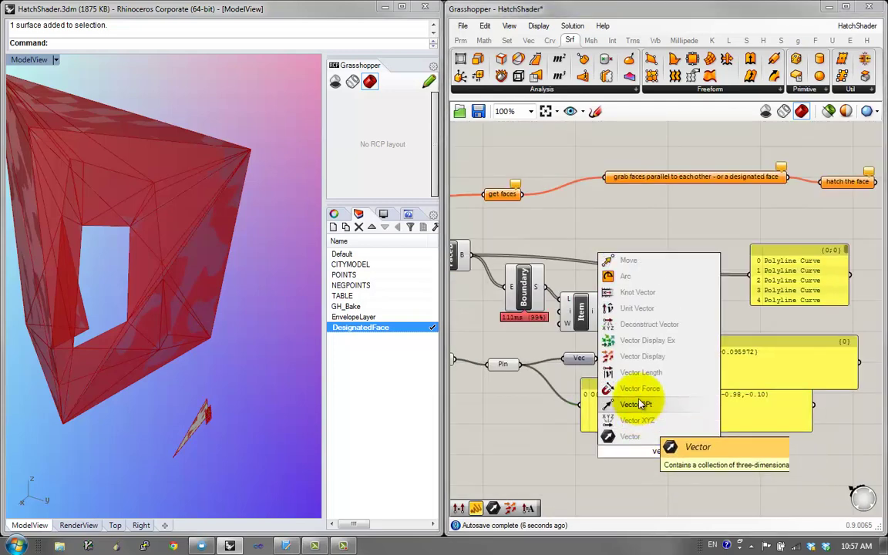
click(642, 356)
drag(597, 359, 630, 420)
scroll(674, 452, down, 1)
scroll(678, 453, down, 1)
scroll(630, 420, up, 1)
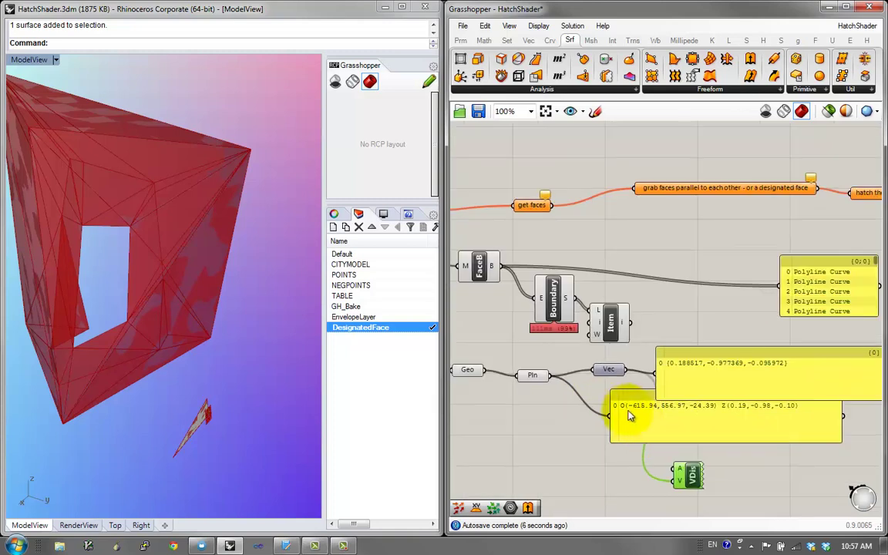
drag(698, 413, 747, 421)
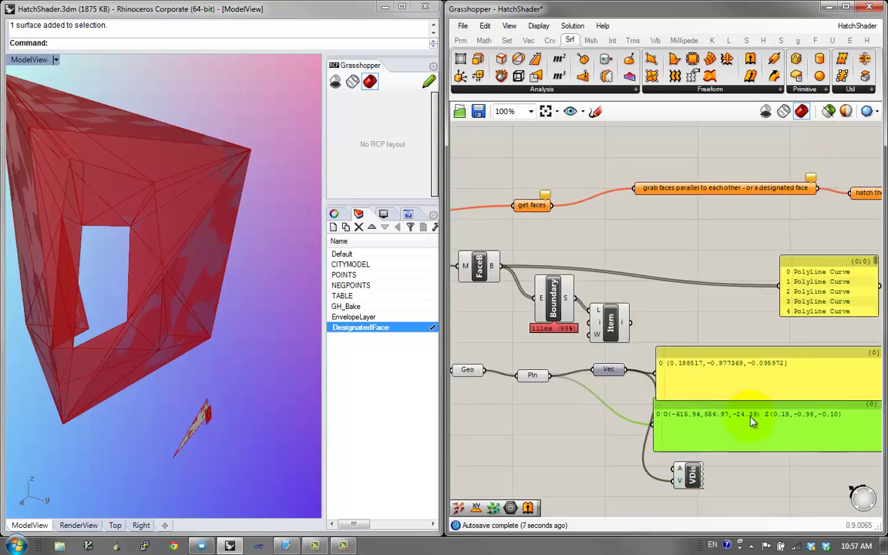
double_click(591, 421)
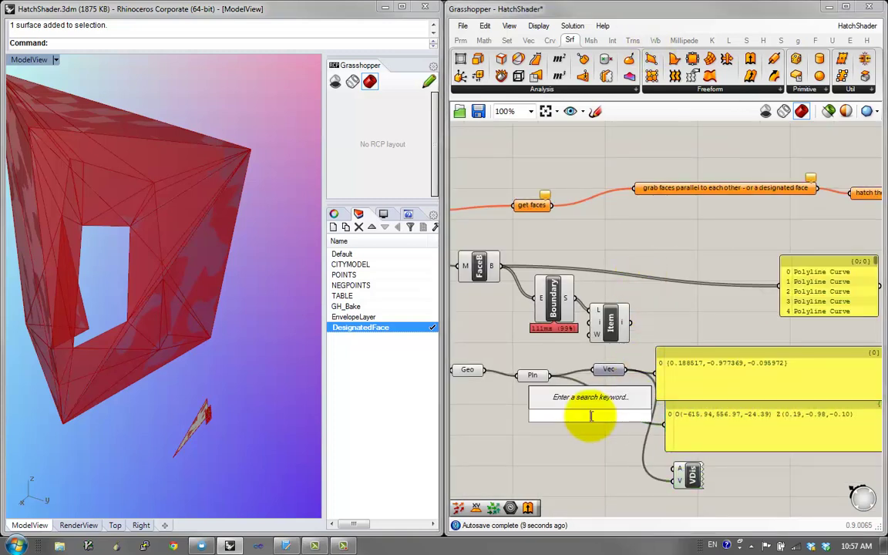
text(plane)
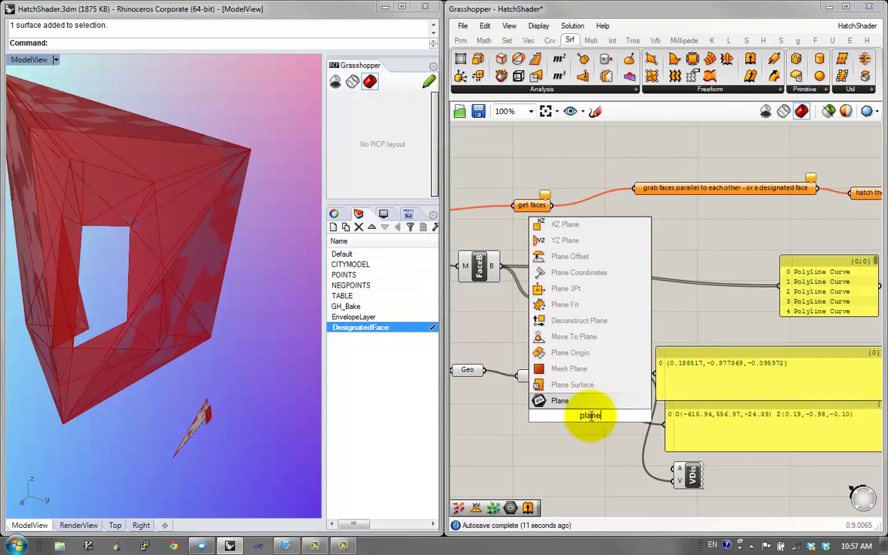
click(575, 352)
drag(587, 420, 592, 435)
key(Delete)
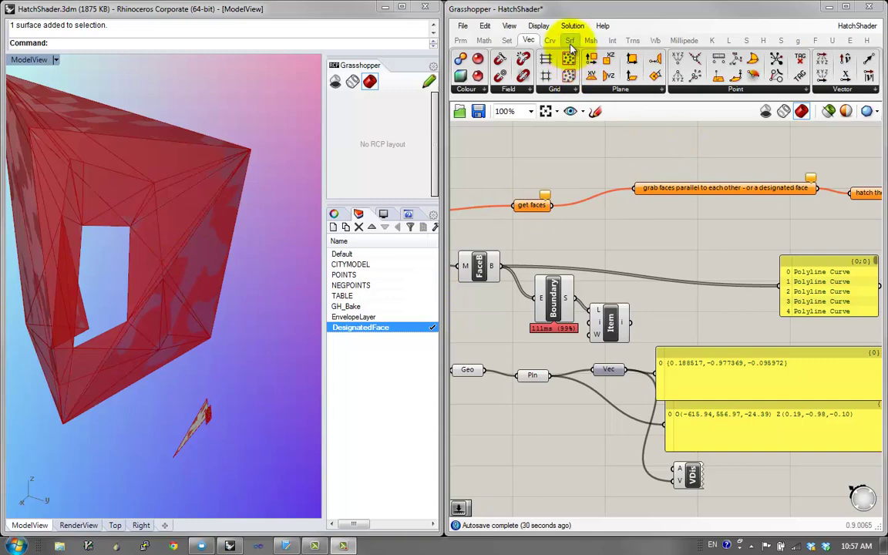
Add a Deconstruct Plane component fed by the Plane parameter and use its origin output as the Vector Display's anchor, checking the designated face's arrow
click(621, 90)
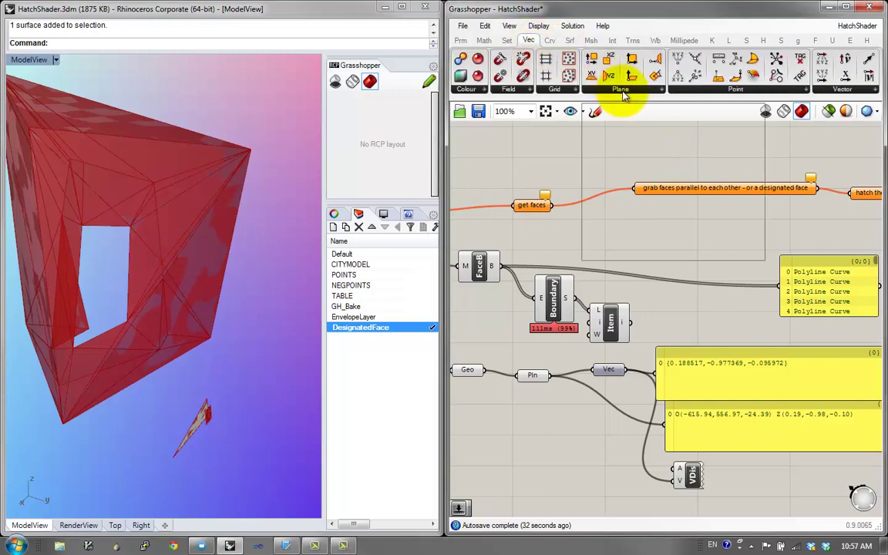
drag(580, 118, 619, 482)
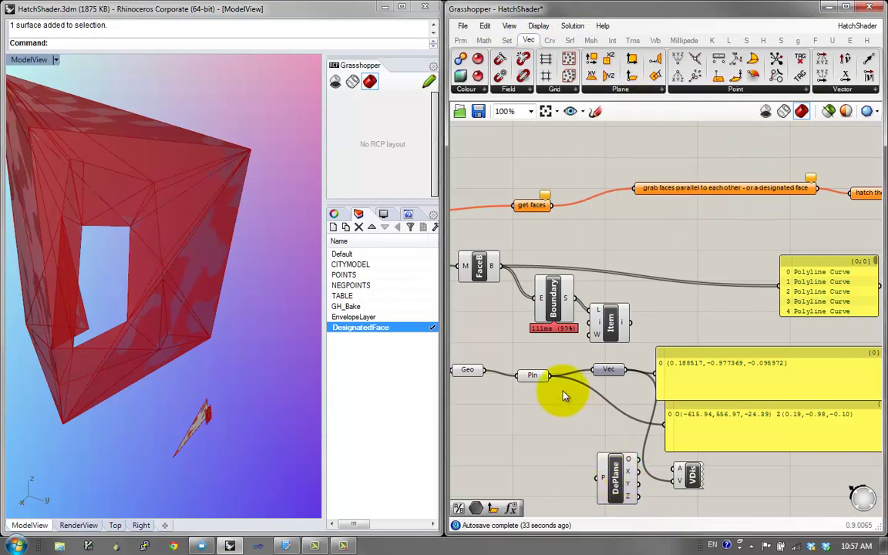
drag(549, 376, 601, 477)
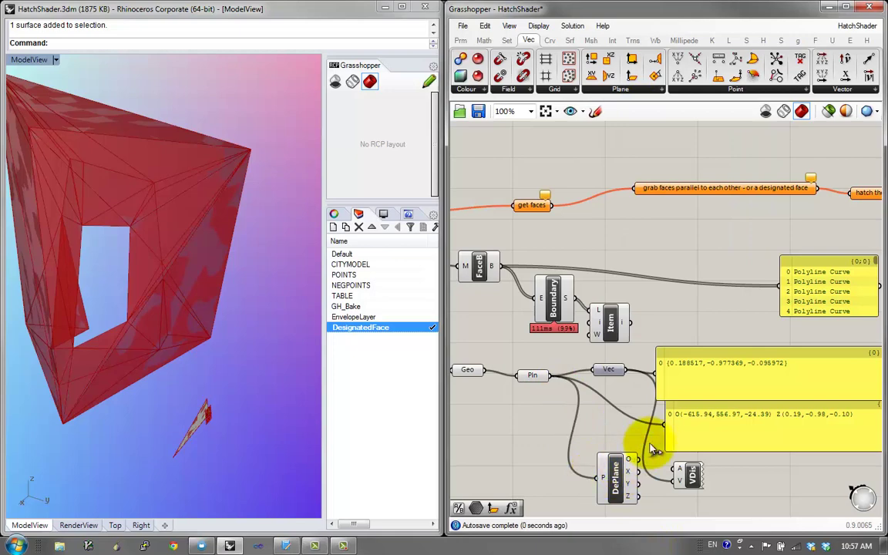
drag(661, 434, 655, 466)
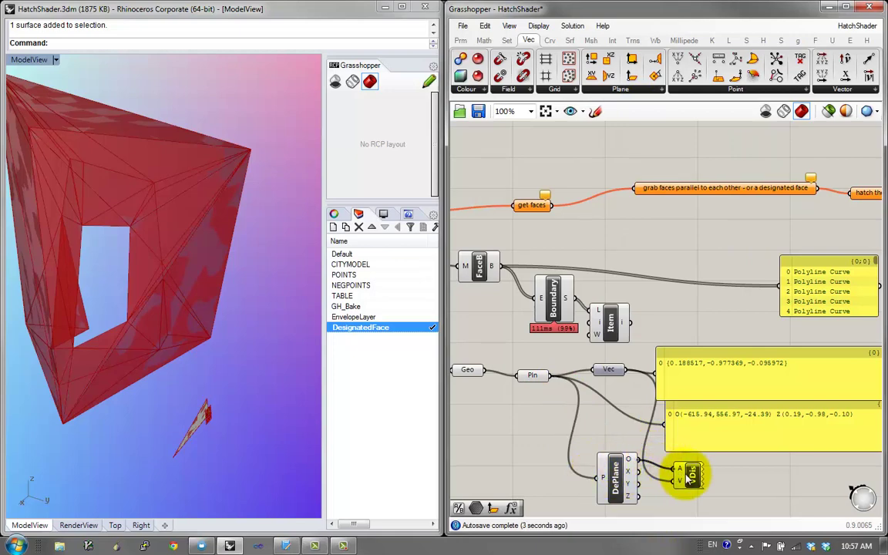
right_drag(301, 457, 152, 349)
scroll(207, 427, up, 5)
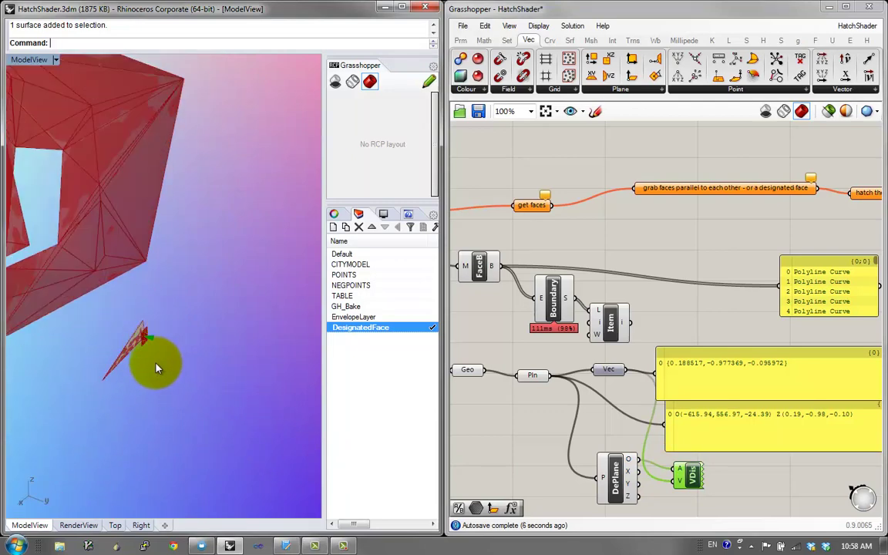
Delete the Deconstruct Plane, the Vector Display and the plane panel, and reposition the Vector parameter
right_drag(698, 480, 675, 481)
drag(599, 484, 597, 479)
drag(686, 500, 576, 440)
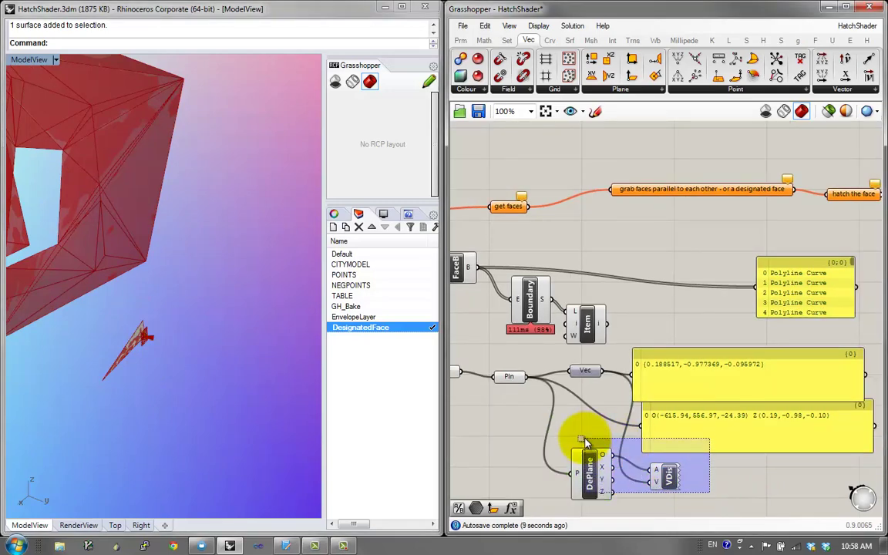
key(Delete)
drag(593, 393, 593, 399)
Add a Face Normals component fed by the same mesh as Face Boundaries, and feed its normals output into the polyline panel instead
right_drag(653, 387, 621, 489)
right_drag(630, 330, 857, 326)
right_drag(702, 336, 558, 270)
click(591, 40)
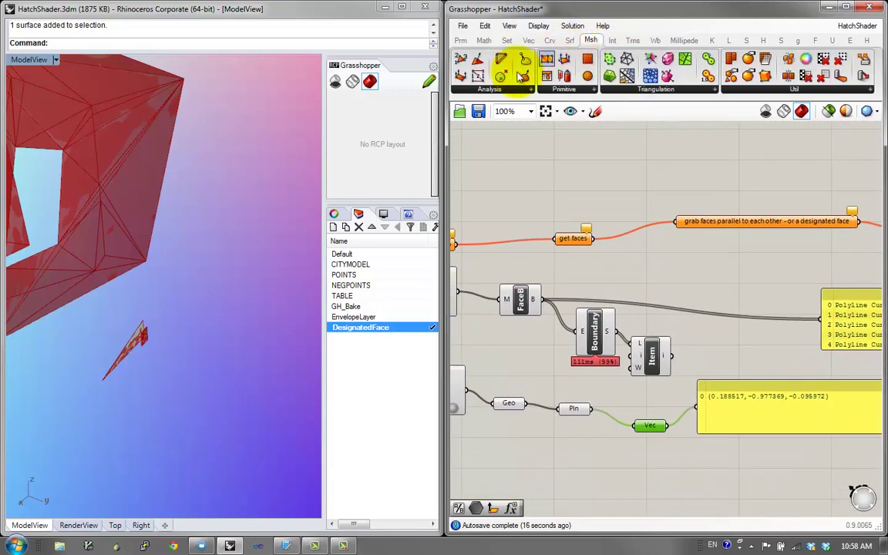
click(493, 88)
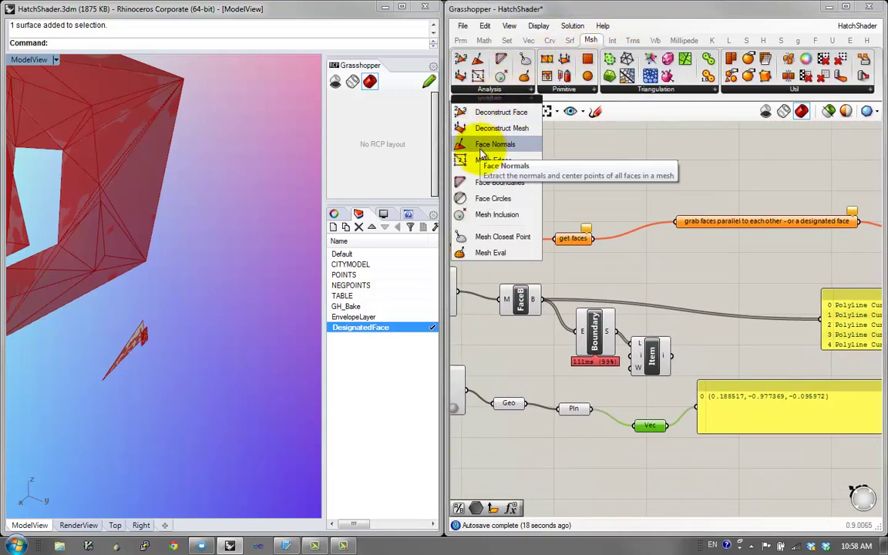
drag(482, 152, 632, 270)
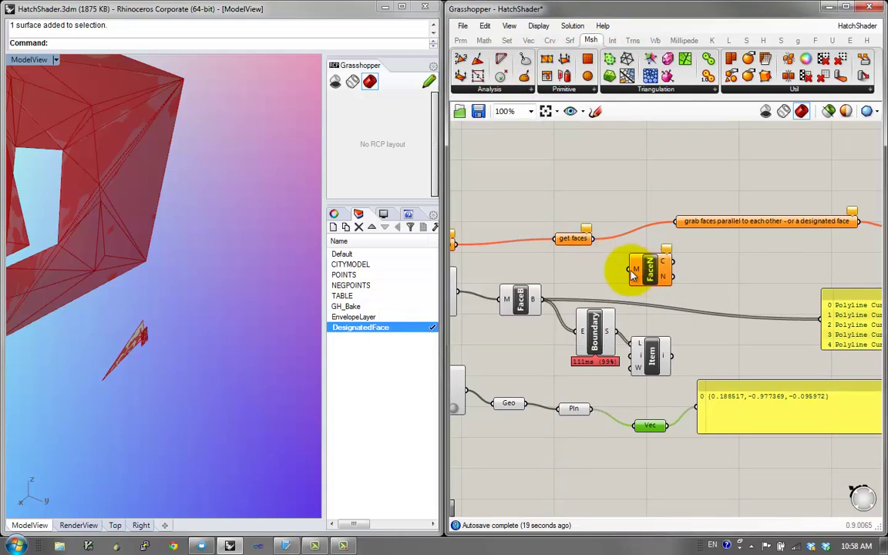
right_drag(583, 288, 622, 297)
drag(497, 301, 725, 282)
right_drag(725, 282, 575, 303)
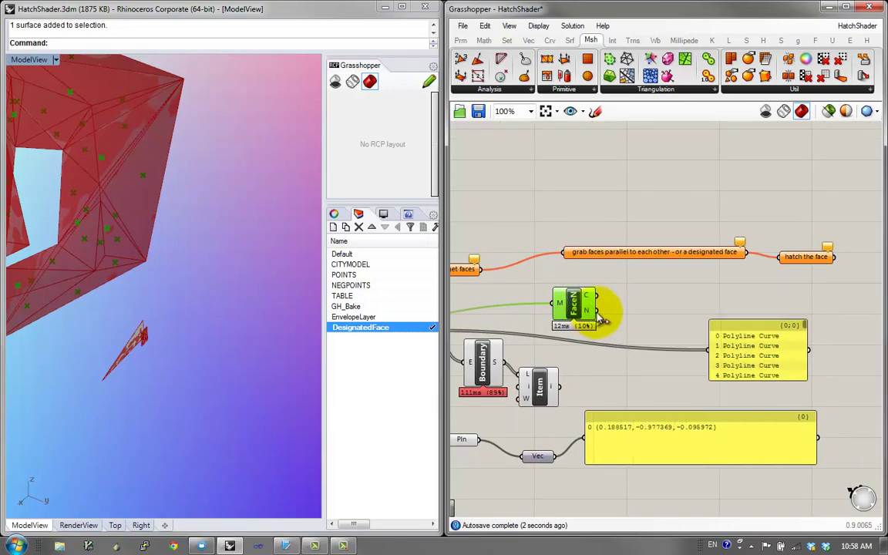
drag(704, 356, 733, 348)
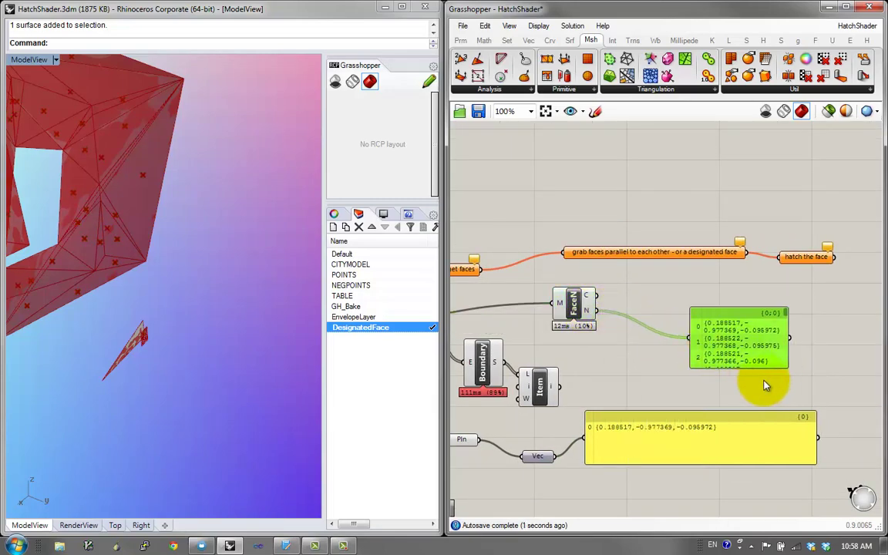
Add a Vector Display with the face centers as anchors and the face normals as vectors, and check the arrows on the envelope
right_drag(180, 239, 7, 358)
shift+right_drag(184, 377, 139, 369)
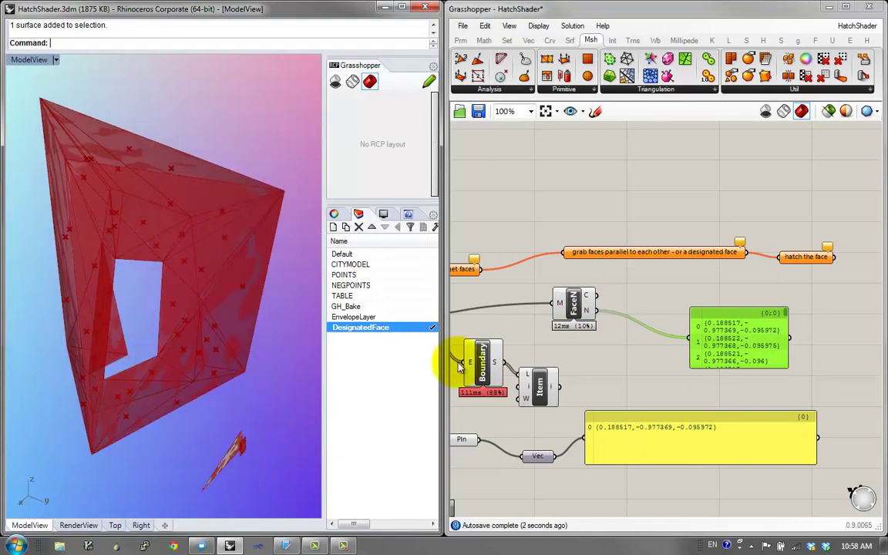
double_click(633, 373)
text(vec)
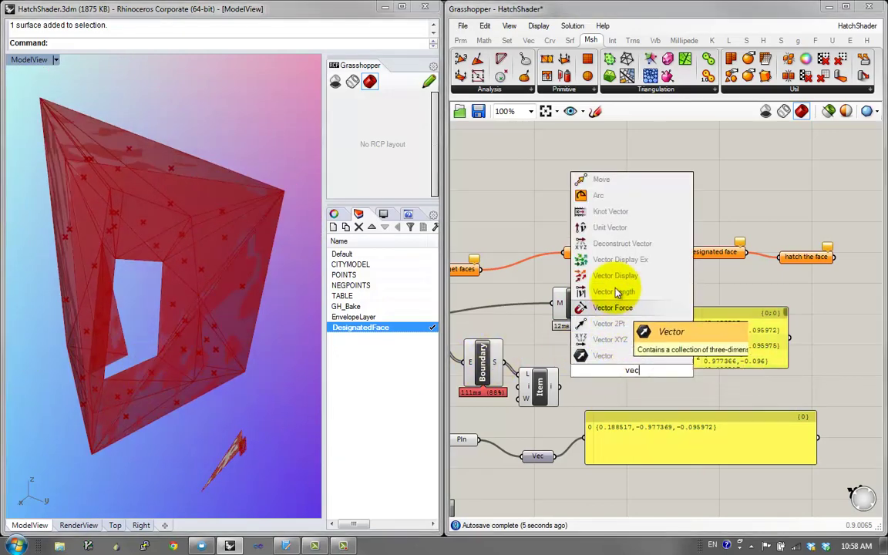
click(615, 275)
drag(599, 299, 635, 306)
right_drag(146, 205, 166, 244)
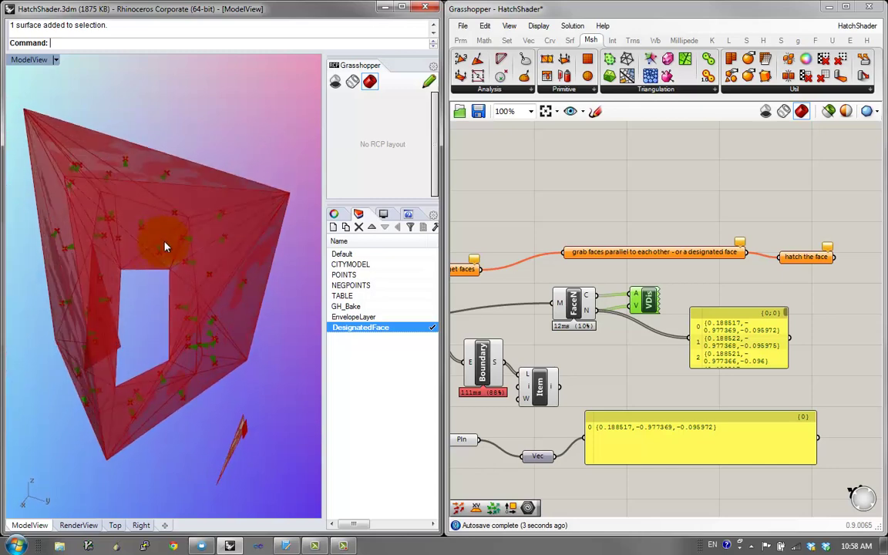
Insert a Vector parameter between the Face Normals output and its panel
double_click(619, 362)
text(ve)
click(588, 353)
drag(595, 311, 688, 337)
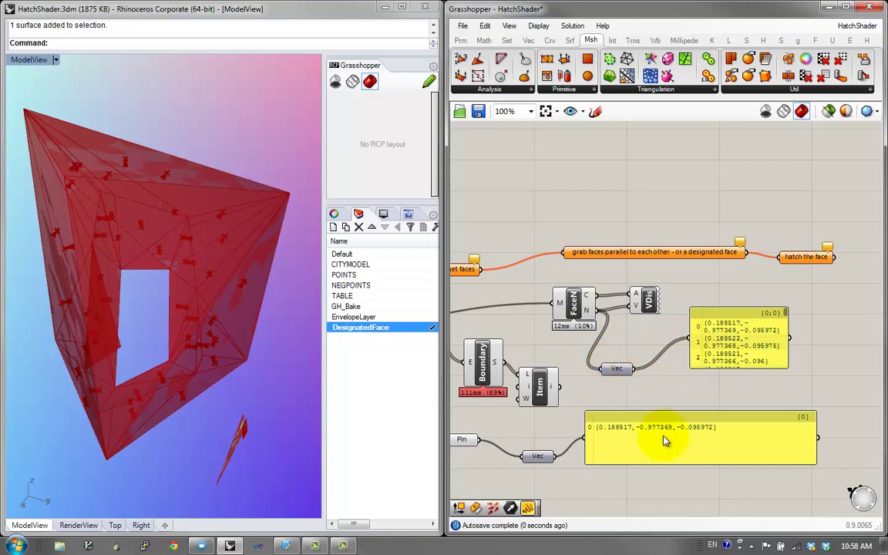
Move both vector panels further along the canvas and align the designated face's Vector parameter with the face normals' Vector parameter
drag(663, 434, 772, 456)
click(613, 379)
drag(542, 457, 610, 448)
right_drag(649, 370, 553, 370)
right_drag(629, 385, 636, 367)
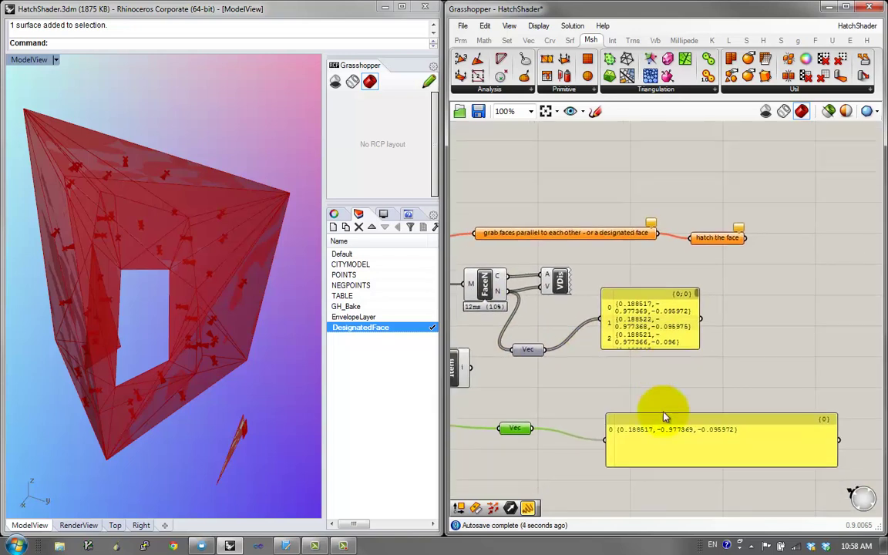
drag(701, 331, 792, 324)
right_drag(674, 409, 660, 411)
drag(657, 424, 763, 431)
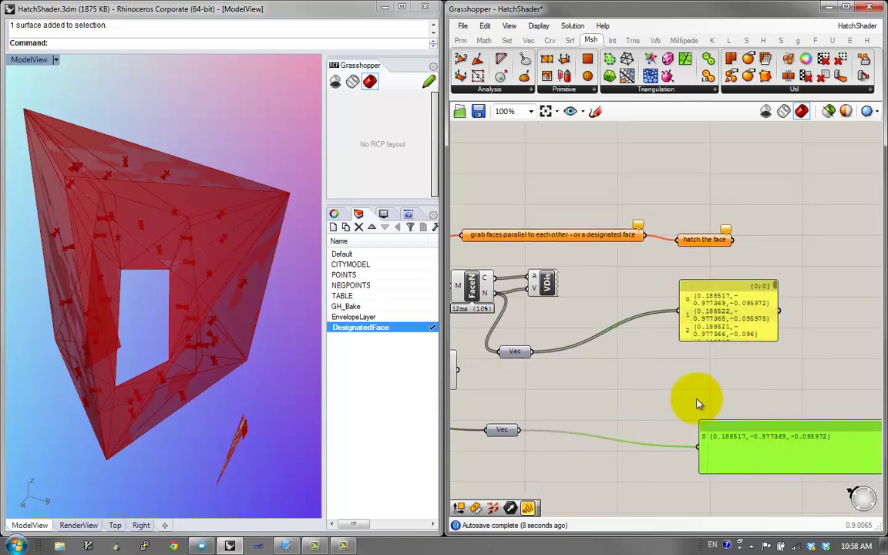
right_drag(247, 362, 243, 362)
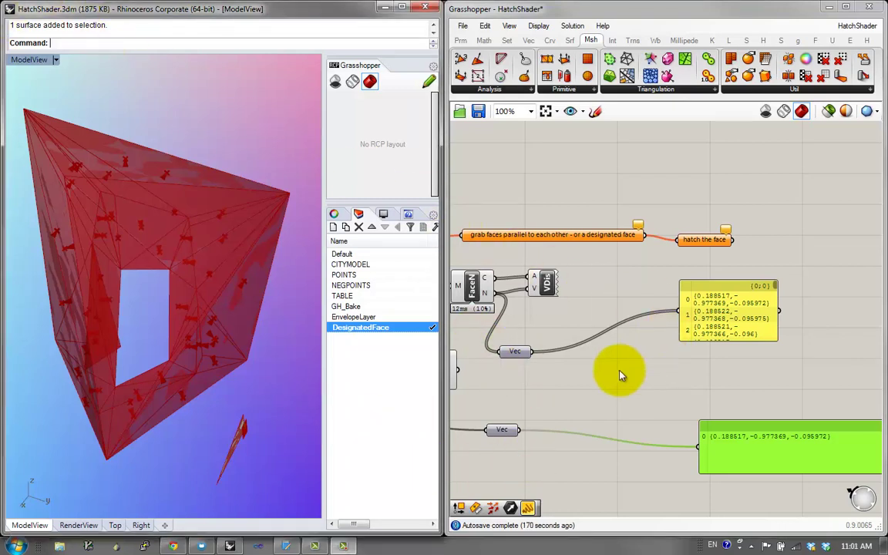
drag(514, 433, 516, 436)
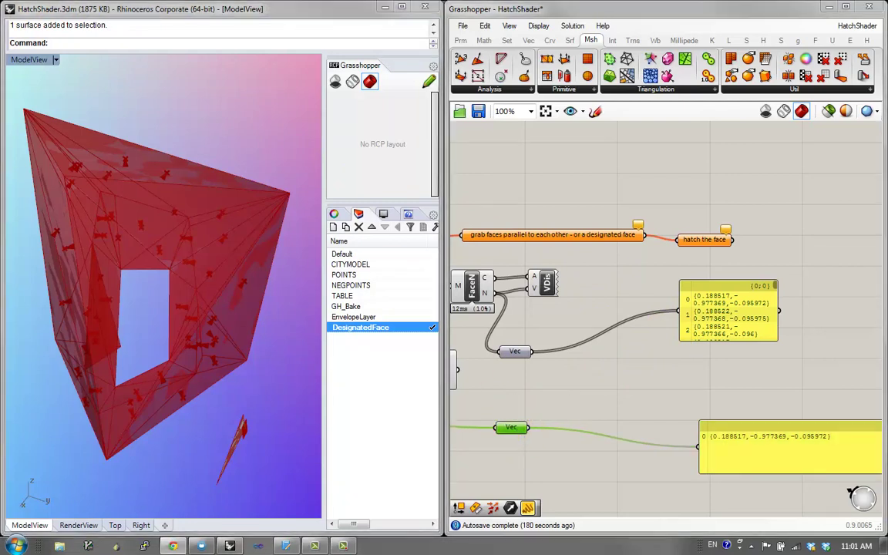
Switch to Chrome and examine wikiHow's method for the angle between two vectors and Wikipedia's geometric definition of the dot product
drag(2, 46, 403, 3)
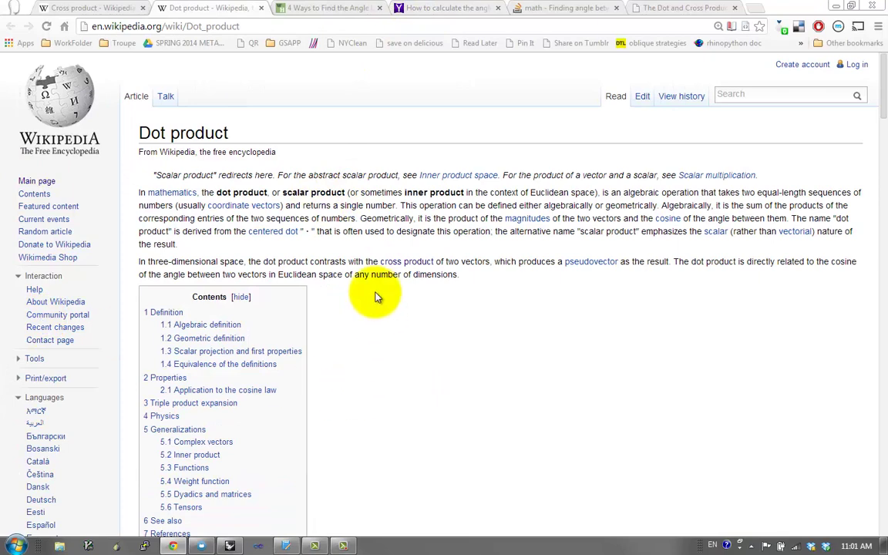
click(339, 9)
scroll(586, 227, up, 15)
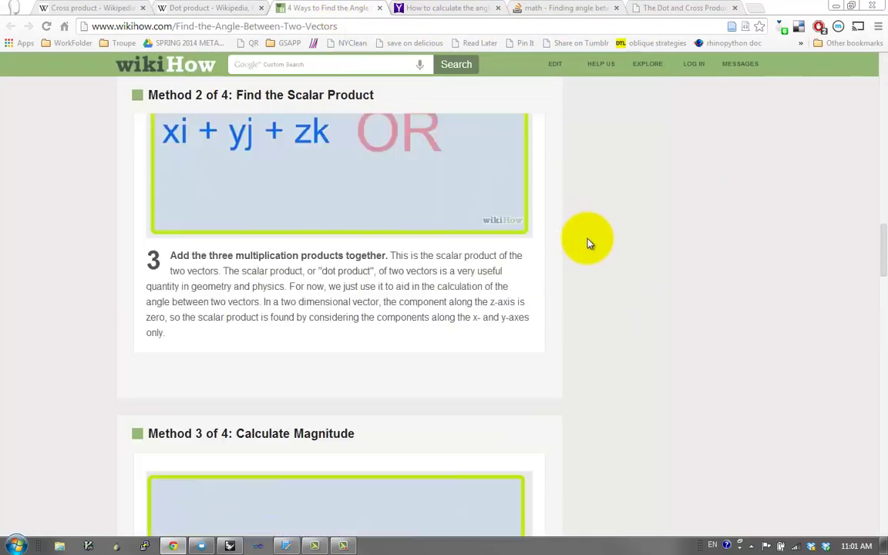
scroll(587, 242, down, 10)
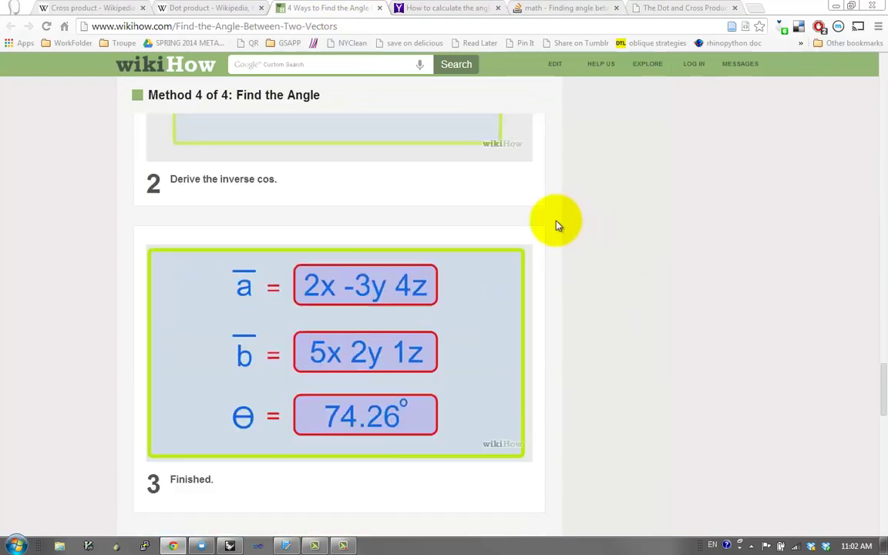
scroll(558, 224, up, 6)
scroll(555, 224, up, 1)
click(223, 14)
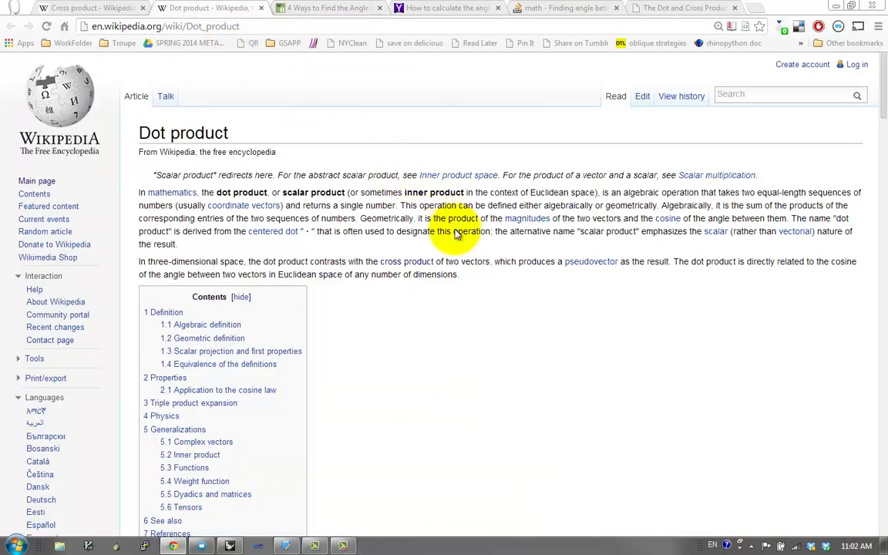
scroll(454, 240, down, 9)
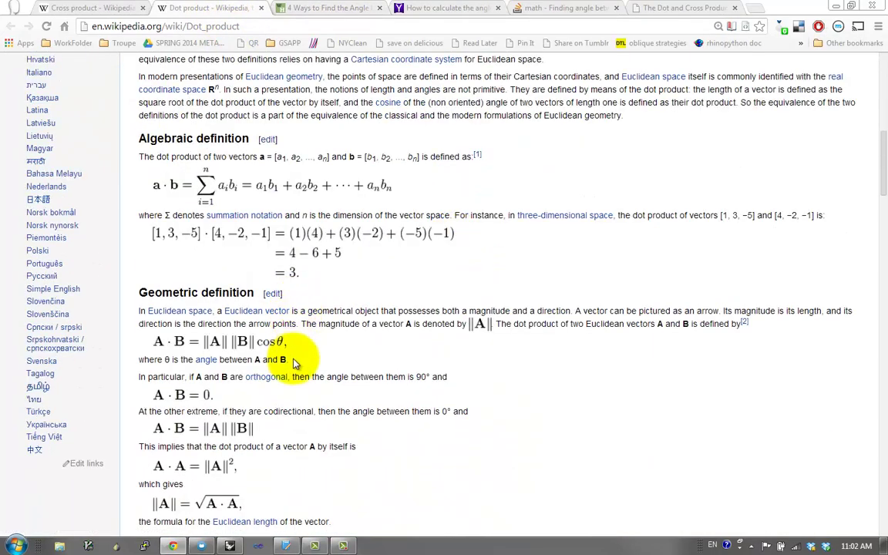
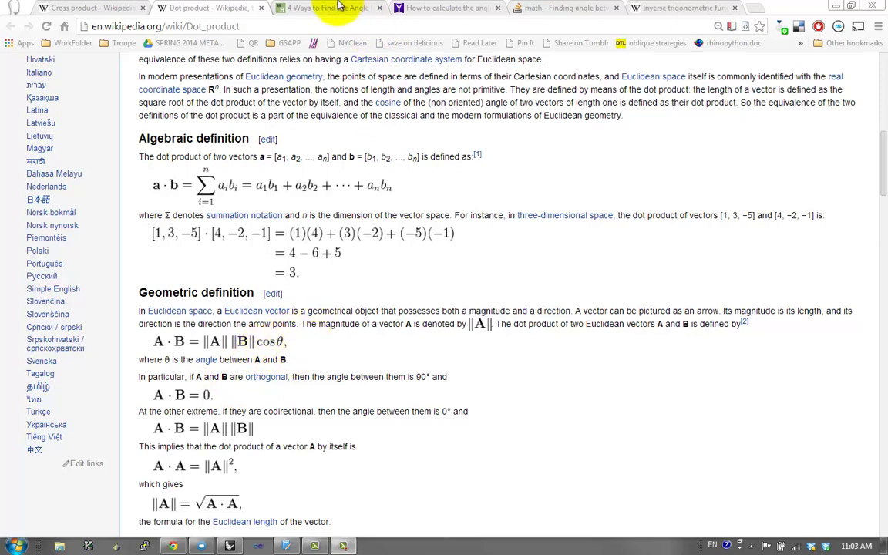
Review the inverse cosine step in wikiHow's Find the Angle method, and return to Grasshopper
click(307, 9)
scroll(336, 141, up, 6)
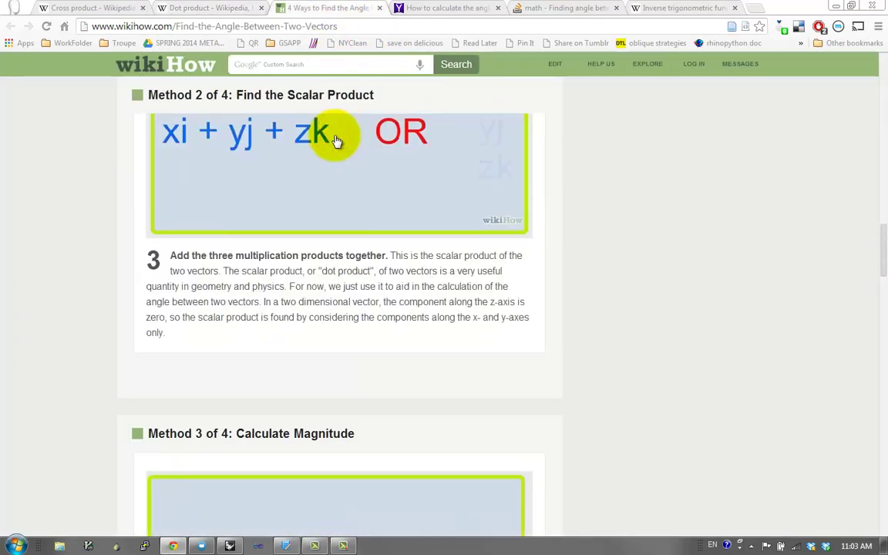
scroll(336, 140, down, 8)
scroll(335, 140, down, 2)
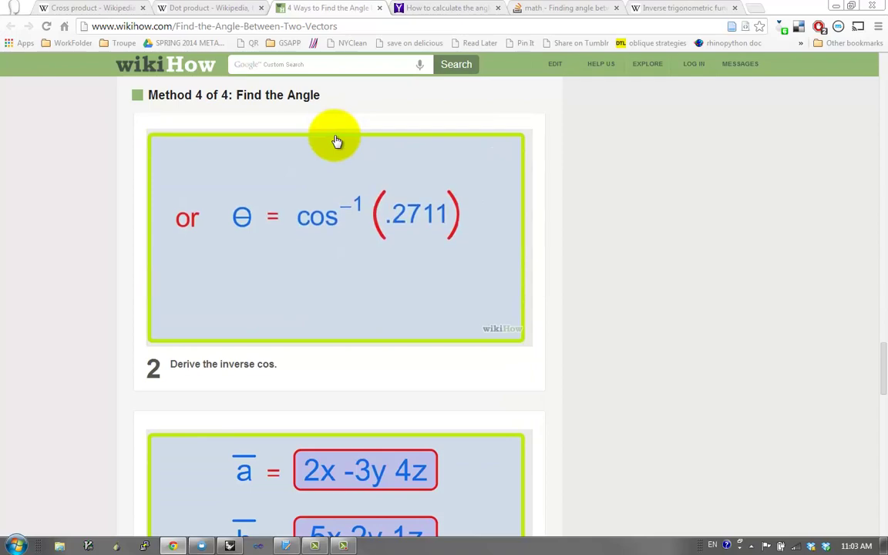
drag(796, 5, 0, 6)
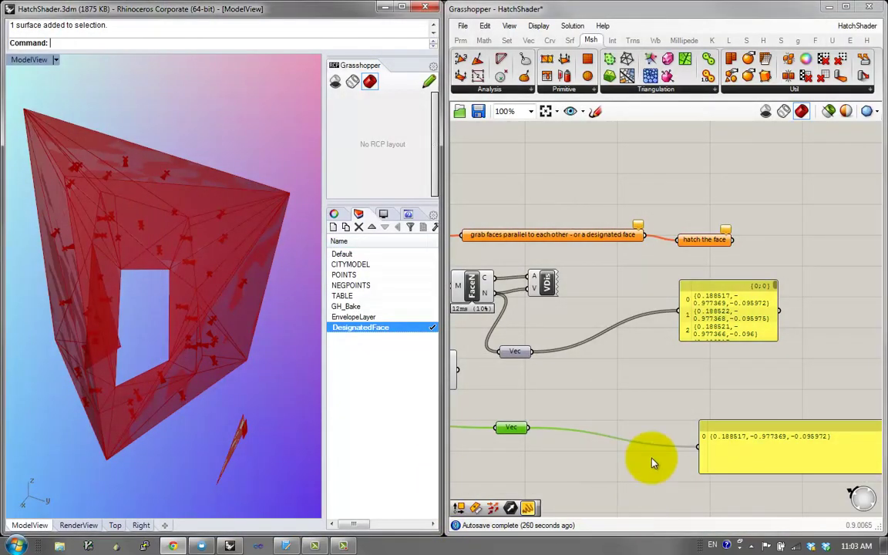
mouse_move(637, 367)
right_down()
mouse_move(581, 361)
mouse_move(626, 364)
right_up()
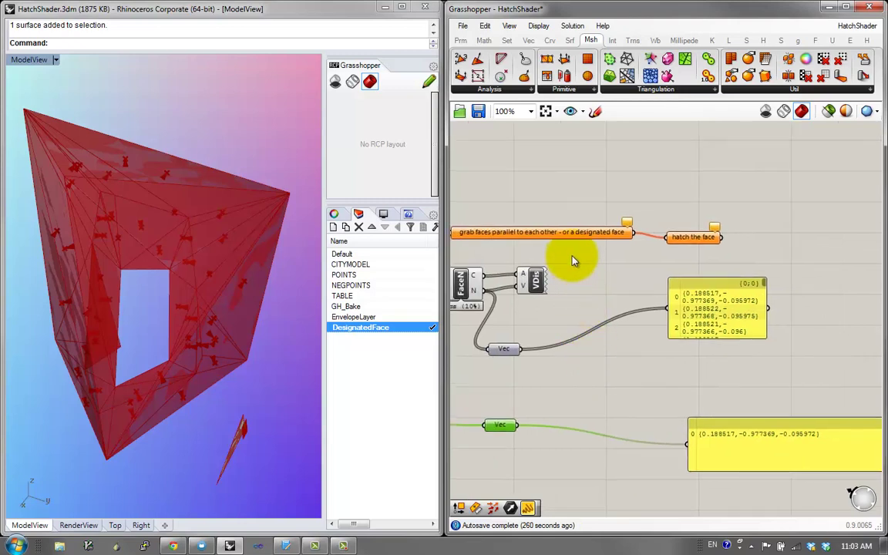
click(693, 243)
key(ctrl+c)
key(ctrl+v)
key(ctrl+z)
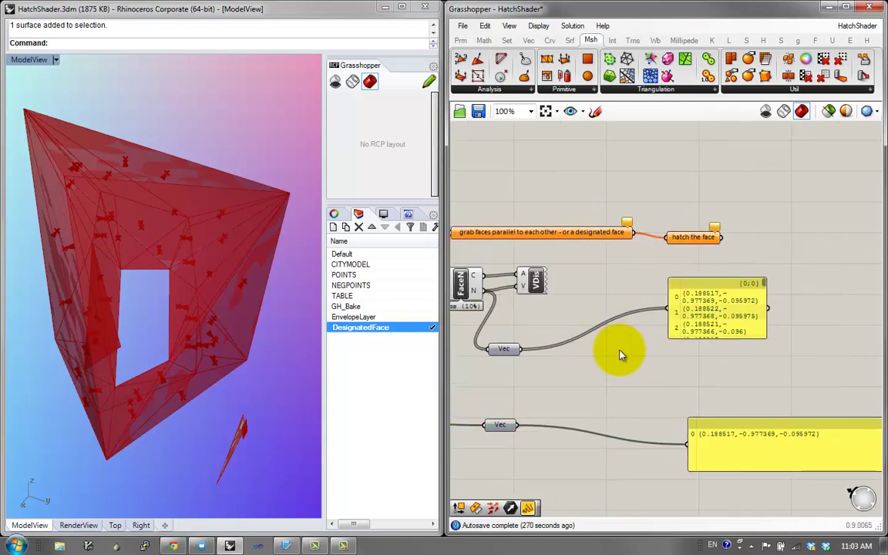
Add a new panel beneath the face normals panel and write the formula a . b = |a| * |b| * cos (theta) in it
double_click(621, 356)
text(Panel)
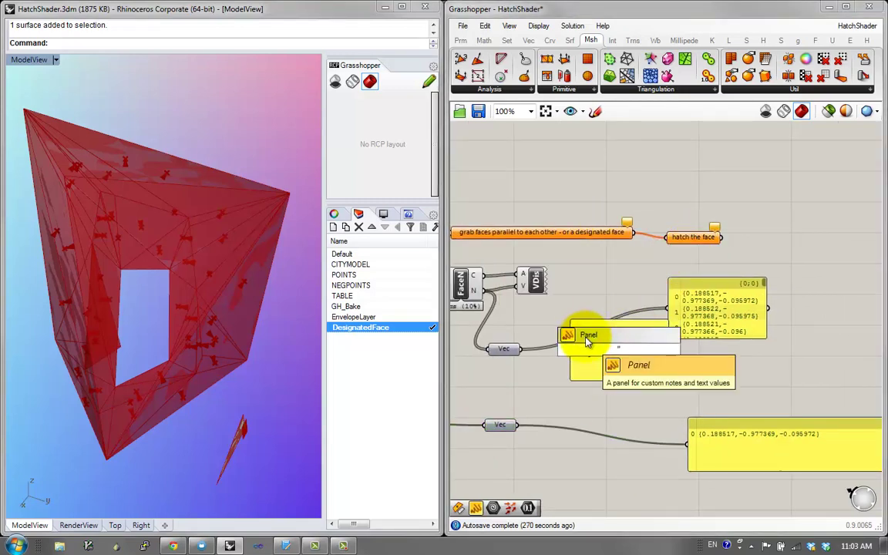
key(Return)
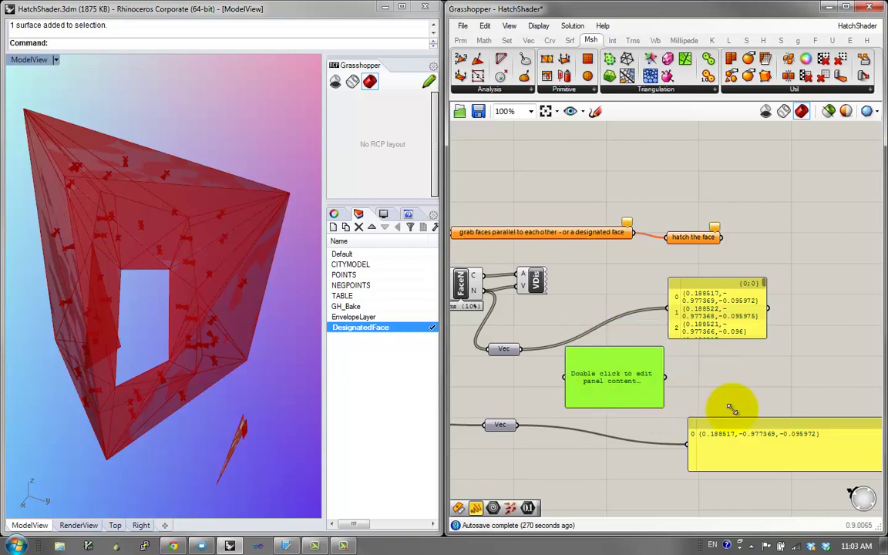
double_click(625, 351)
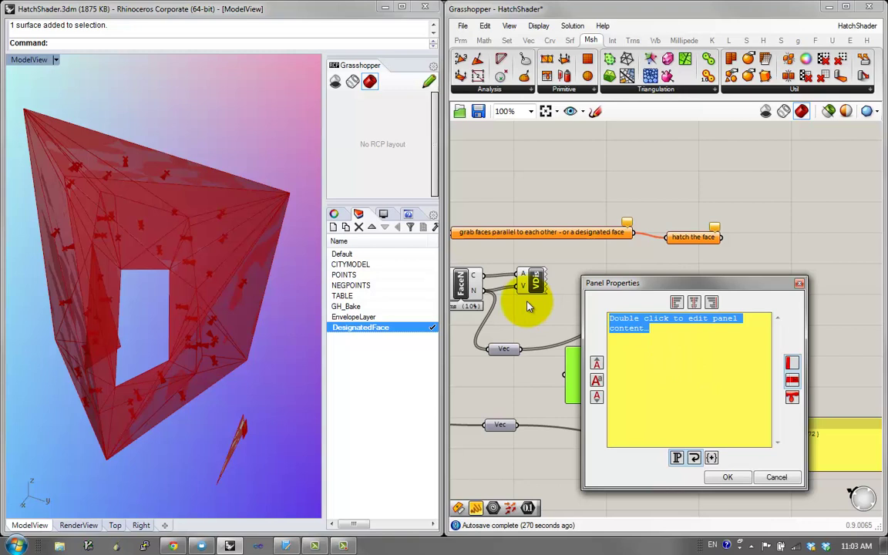
text(a .)
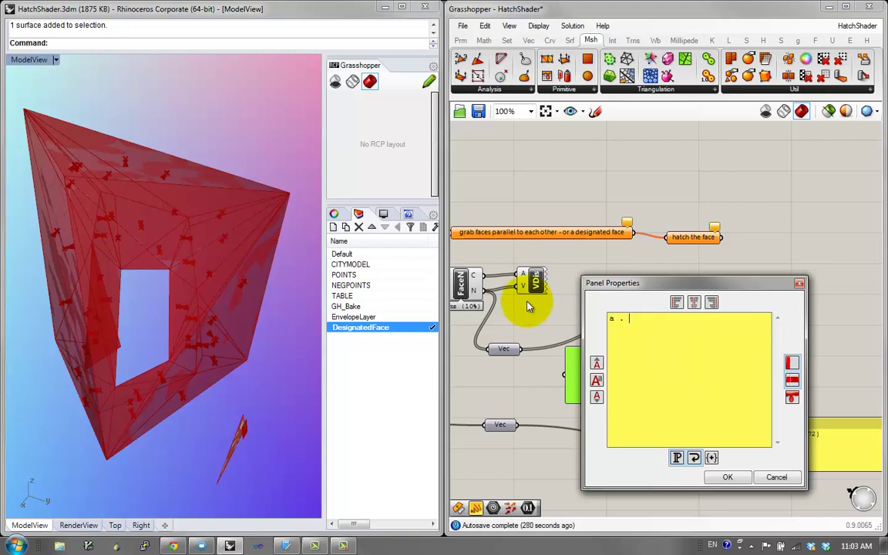
text( b = |a|)
Write the simplified unit-vector form a . b = cos(theta) below the first formula, leaving one blank line between them
key(Down)
key(Down)
text(a .b)
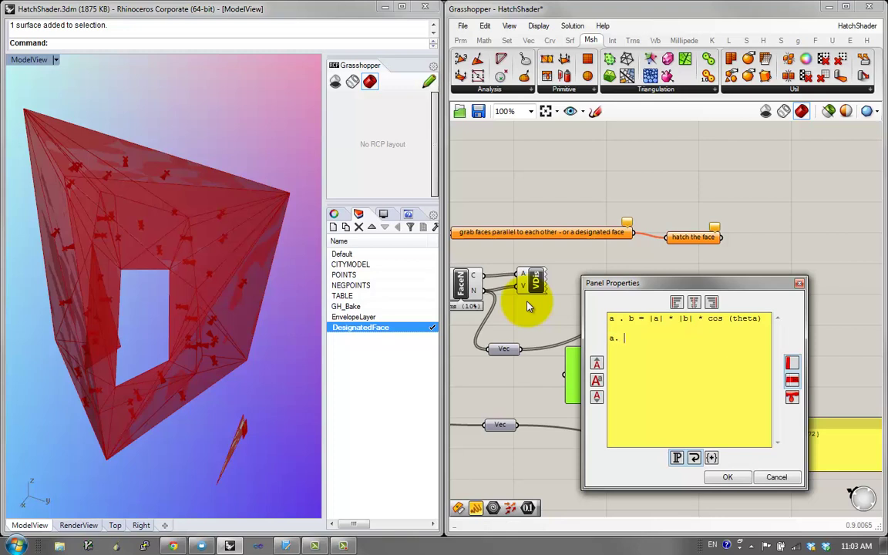
text( = cost(theta))
key(Return)
Finish the note with the line arccos(a . b) = theta, accept the text and widen the panel to fit it
text(a .)
key(BackSpace)
key(BackSpace)
text(rccos()
key(BackSpace)
text(cos.)
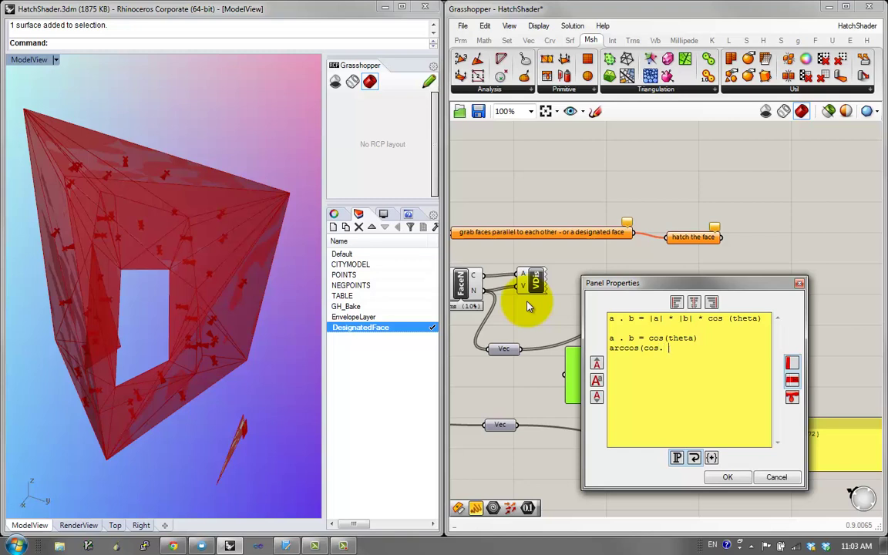
key(BackSpace)
key(BackSpace)
key(BackSpace)
key(BackSpace)
key(BackSpace)
text(a.)
key(BackSpace)
key(BackSpace)
text(. b) = theta)
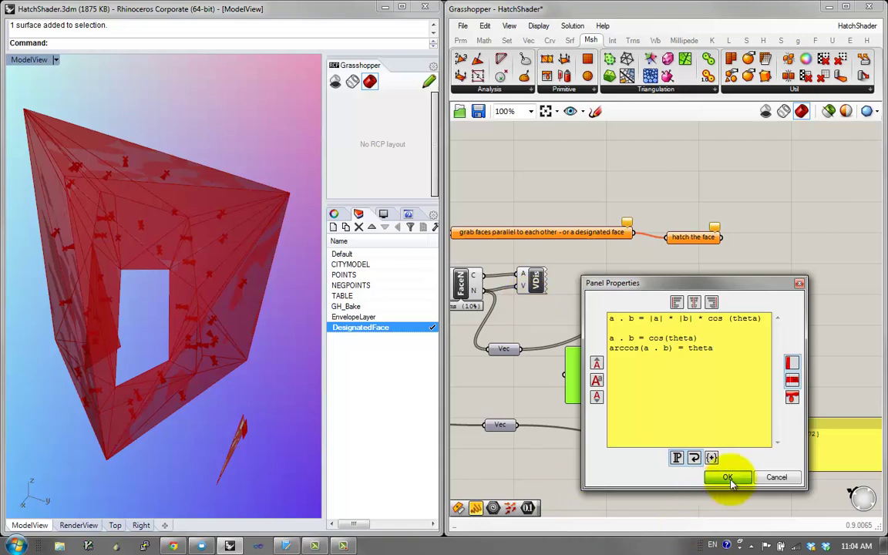
click(727, 477)
drag(645, 369, 642, 372)
right_drag(700, 360, 779, 354)
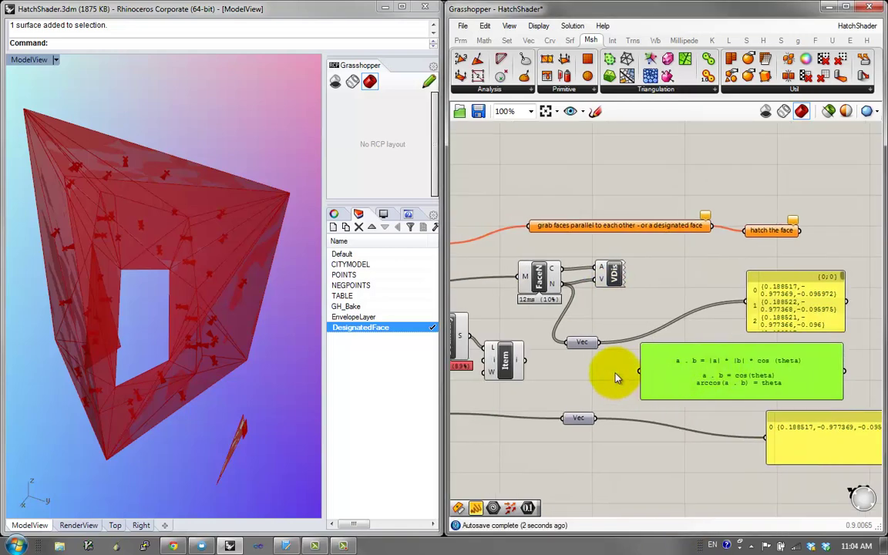
Add a Unit Vector component to each of the two Vector parameters
click(615, 373)
double_click(633, 327)
text(uni)
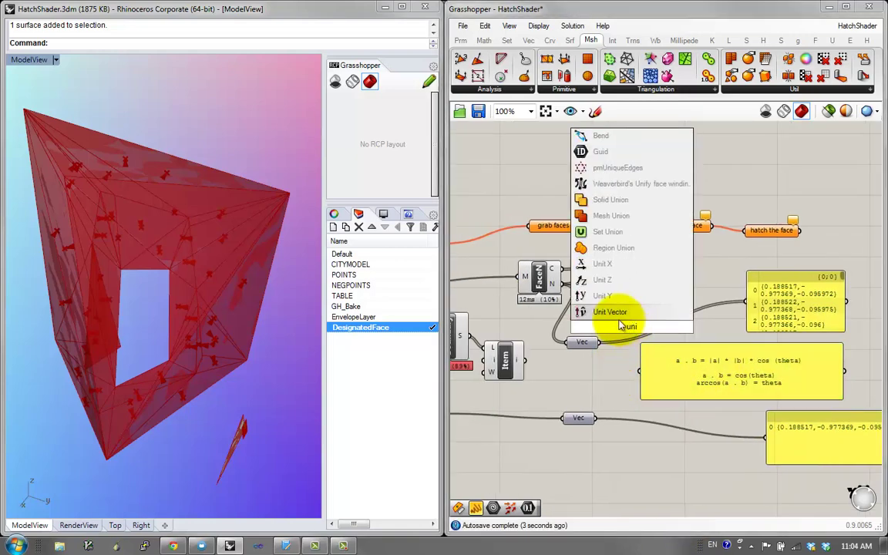
click(617, 313)
drag(616, 329, 615, 327)
drag(630, 329, 647, 424)
drag(664, 426, 648, 431)
right_drag(665, 430, 642, 425)
Move the formula panel and the face normals panel away from the Vector parameters to make room for more components
drag(654, 377, 743, 379)
right_drag(742, 379, 668, 379)
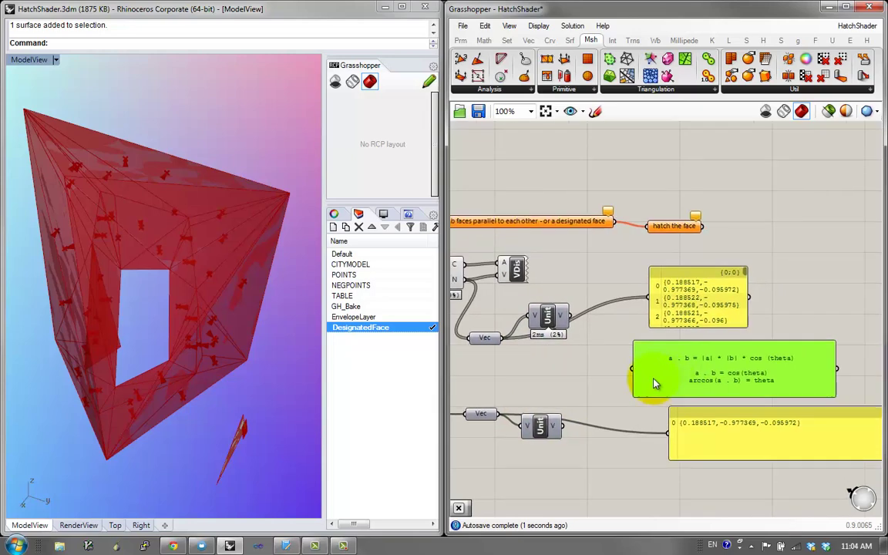
drag(548, 316, 538, 307)
drag(703, 301, 756, 300)
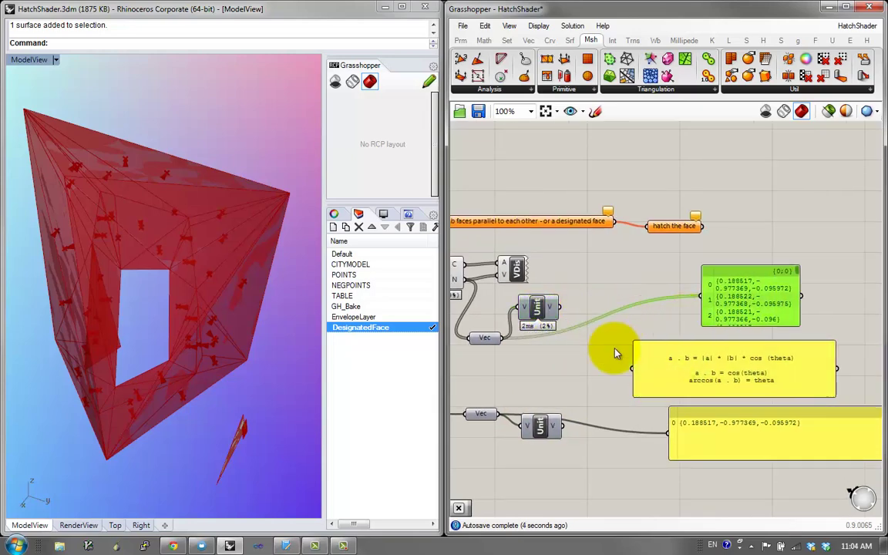
Add a Dot Product component and wire the two Unit Vector outputs into its A and B inputs
double_click(616, 351)
text(dot)
click(593, 317)
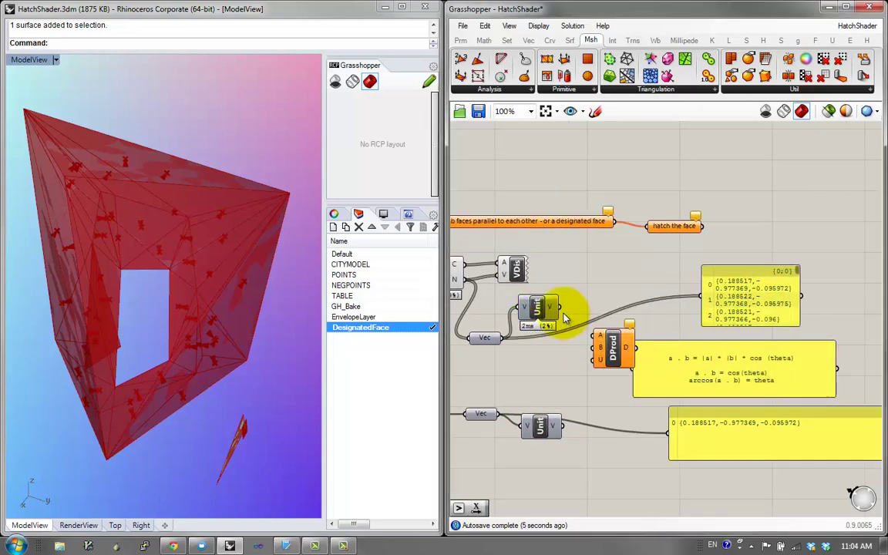
drag(595, 348, 570, 428)
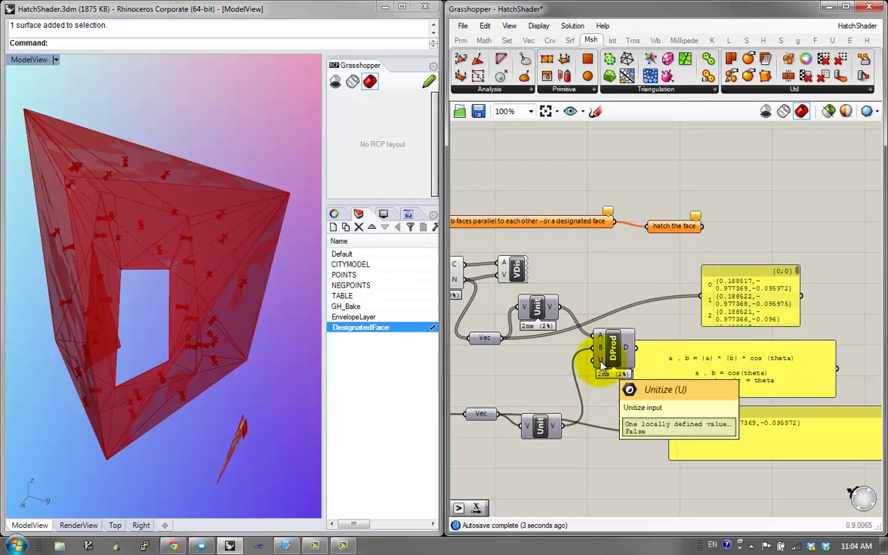
Set the Dot Product's Unitize input to True and wire the face normals' Vector parameter directly into input A
right_click(603, 367)
mouse_move(638, 440)
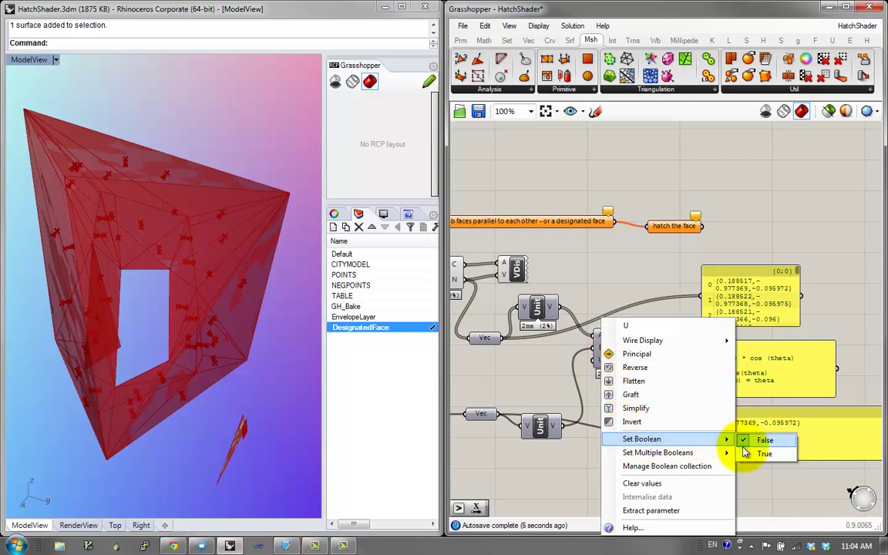
click(750, 453)
drag(503, 338, 593, 337)
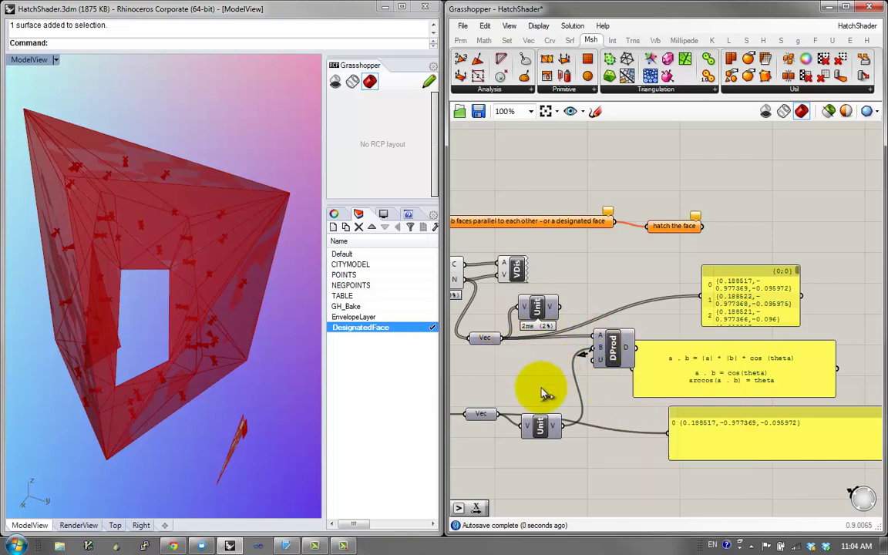
Wire the designated face's vector directly into the Dot Product's B input, delete both Unit Vector components and bring the Dot Product closer
drag(533, 421, 534, 346)
shift+click(532, 303)
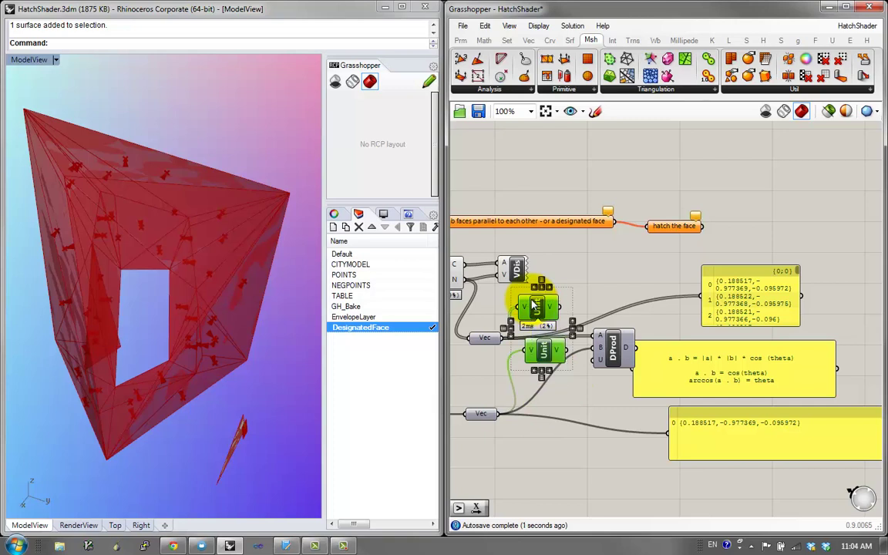
key(Delete)
drag(612, 354, 547, 360)
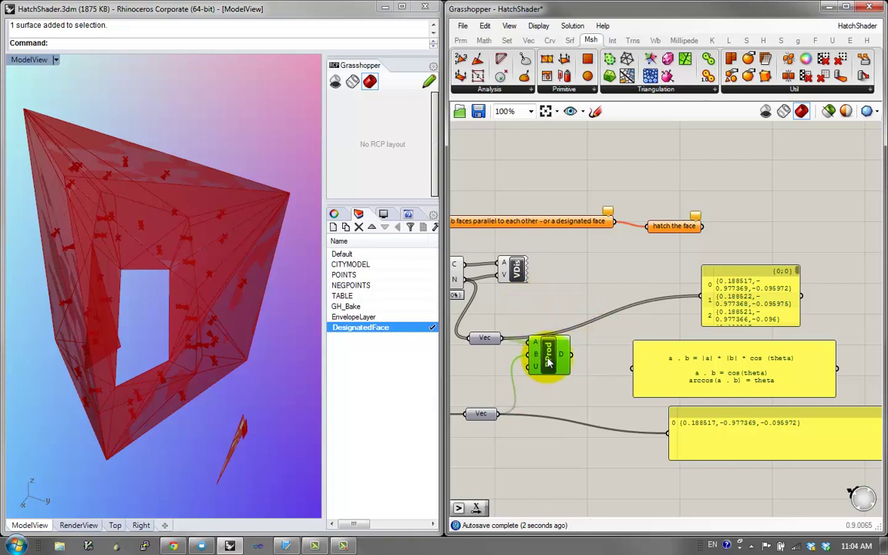
Connect a new panel to the Dot Product's output and move the surrounding panels to make room for it
drag(663, 377, 733, 385)
double_click(645, 377)
text(//)
key(Return)
drag(621, 373, 571, 355)
drag(660, 376, 676, 377)
drag(731, 312, 808, 306)
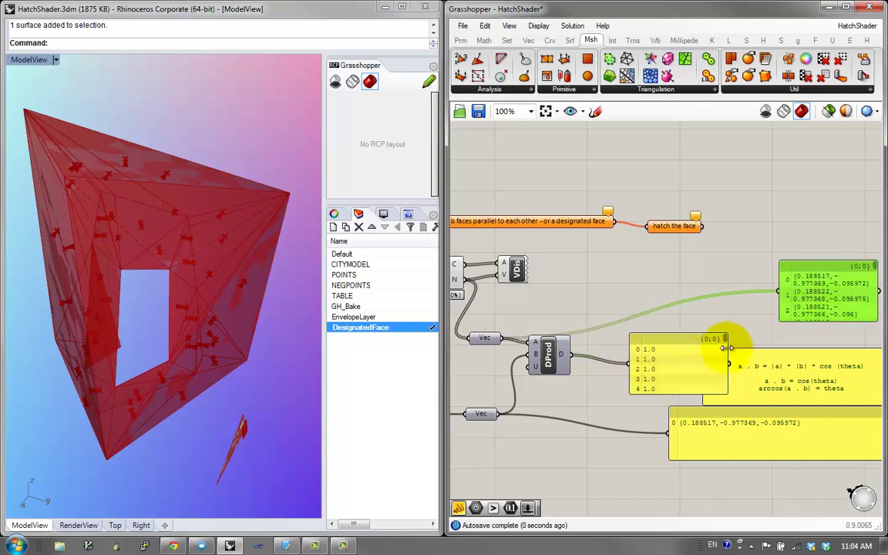
mouse_move(725, 339)
mouse_down()
mouse_move(723, 379)
mouse_move(723, 335)
mouse_up()
drag(703, 373, 720, 373)
Insert an ArcCosine component between the Dot Product output and its panel
double_click(670, 281)
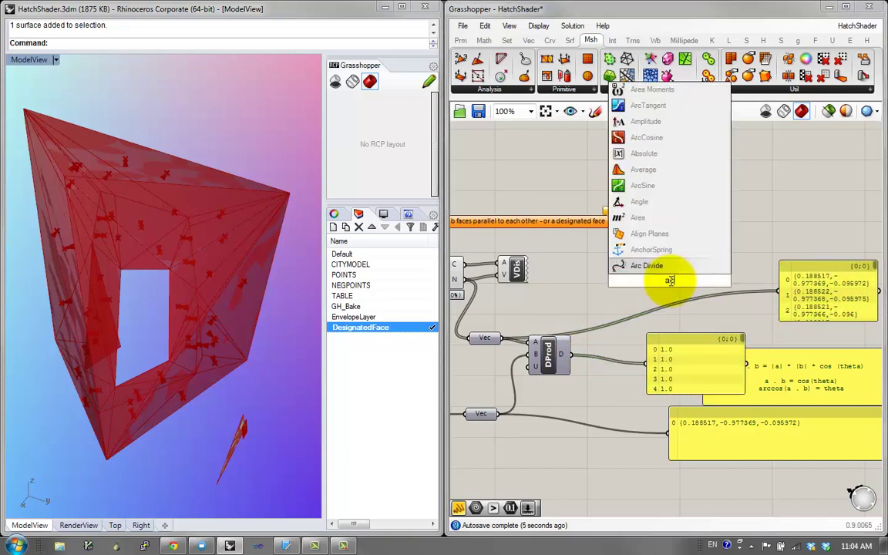
text(arc)
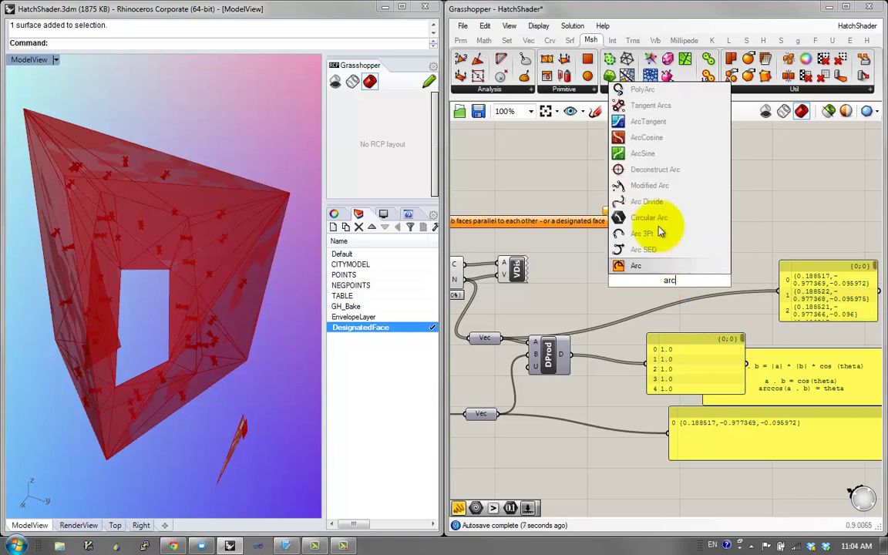
click(646, 137)
drag(667, 281, 645, 364)
drag(624, 310, 613, 356)
right_drag(601, 358, 565, 367)
drag(674, 356, 745, 321)
Insert a Degrees component between the ArcCosine output and the panel, and look through the converted angles
double_click(639, 286)
text(deg)
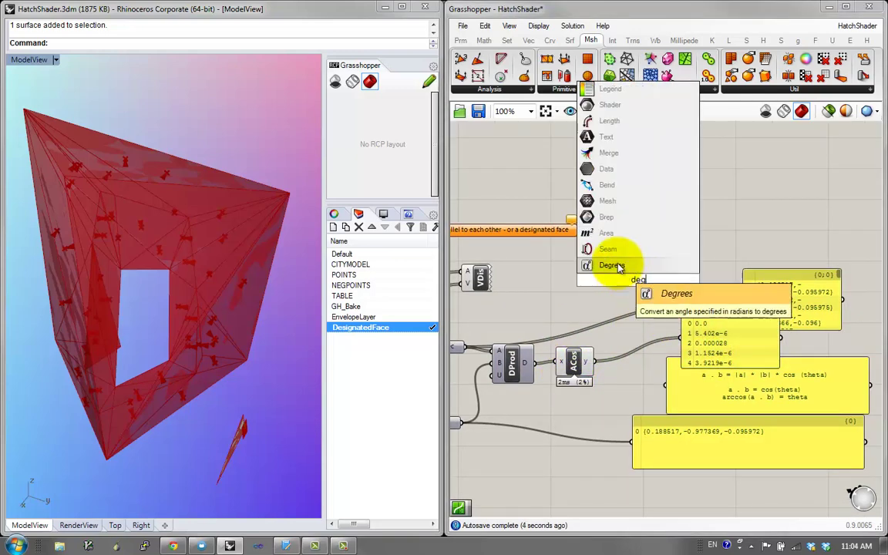
click(610, 263)
drag(613, 286, 682, 337)
drag(641, 289, 643, 359)
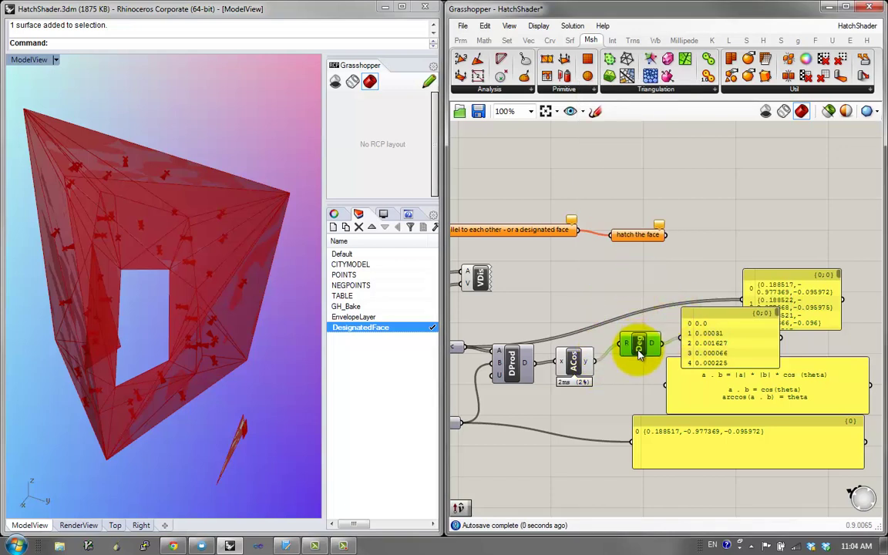
mouse_move(780, 316)
mouse_down()
mouse_move(777, 367)
mouse_move(781, 308)
mouse_up()
right_drag(702, 350, 776, 347)
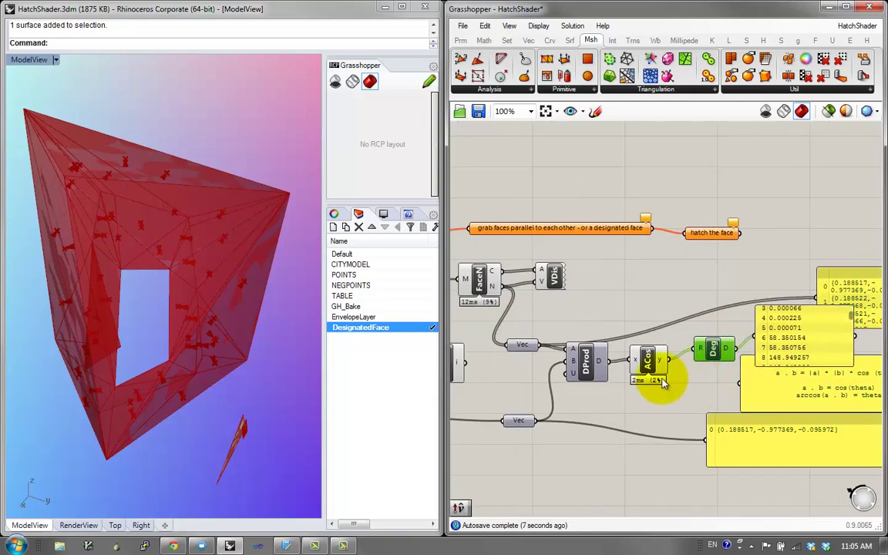
Group the Dot Product, ArcCosine and Degrees components into a single cluster
drag(658, 367, 582, 362)
click(708, 388)
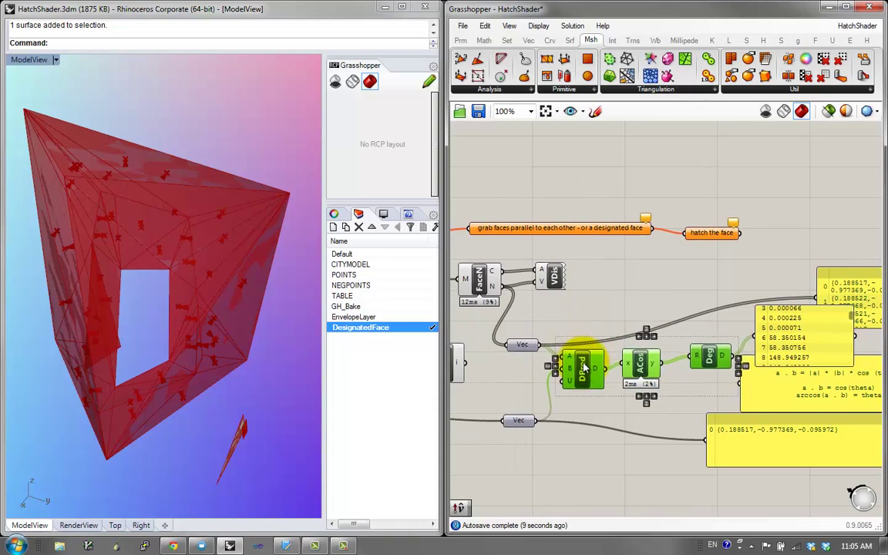
middle_click(582, 363)
click(582, 308)
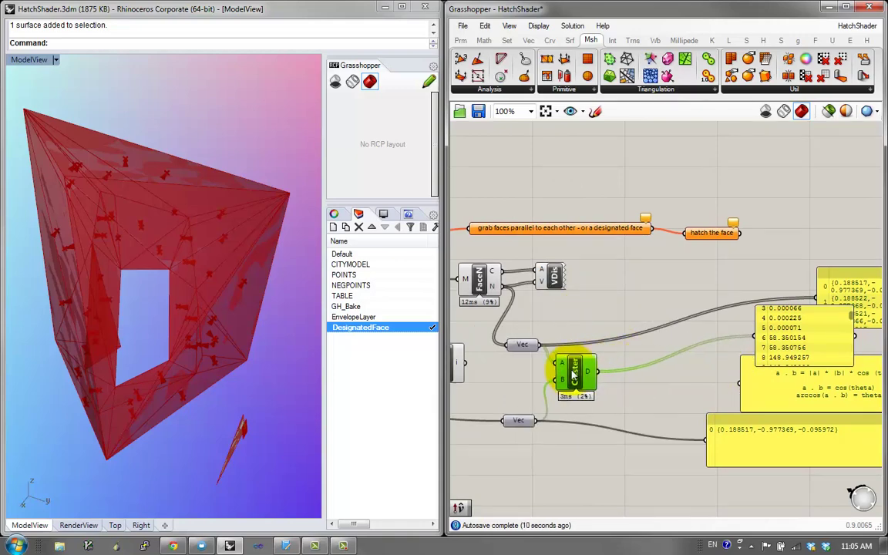
Rename the cluster as #DegreesBetweenVecotrs
right_click(572, 369)
text(#Degrees)
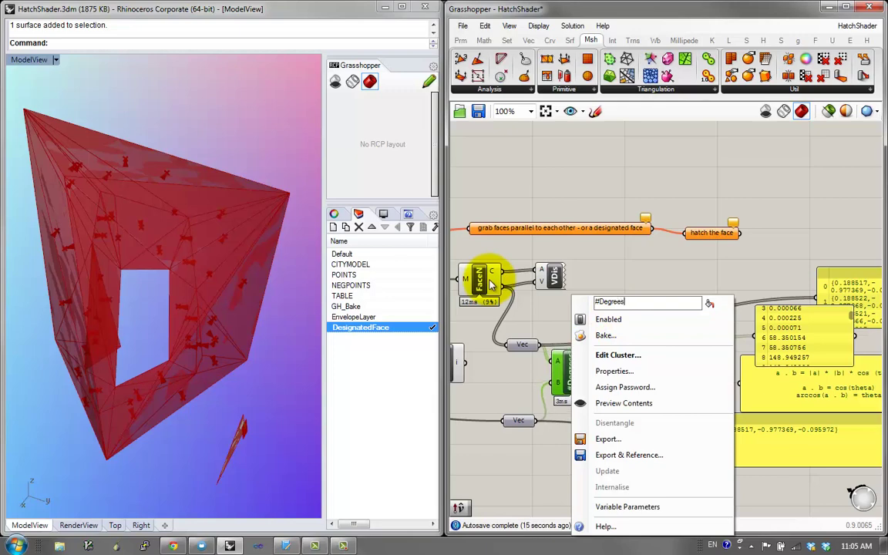
text(BetweenVecotrs)
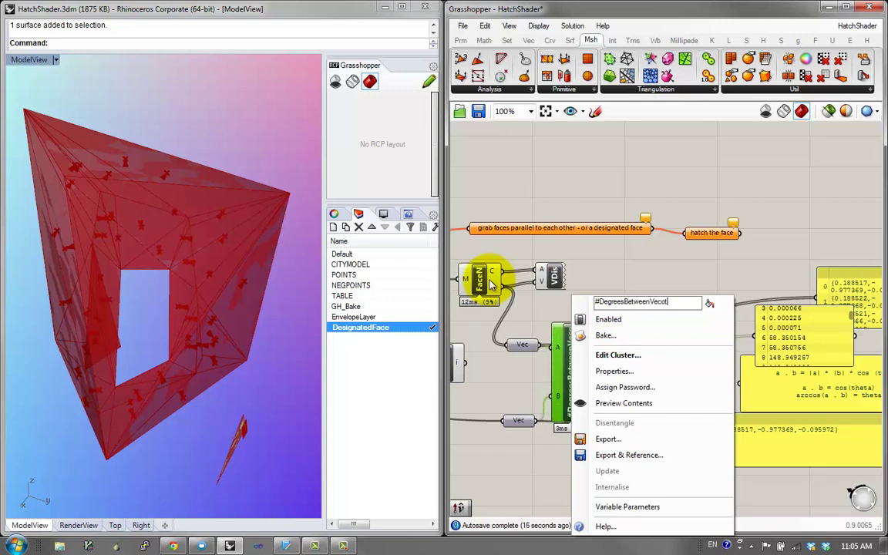
key(Return)
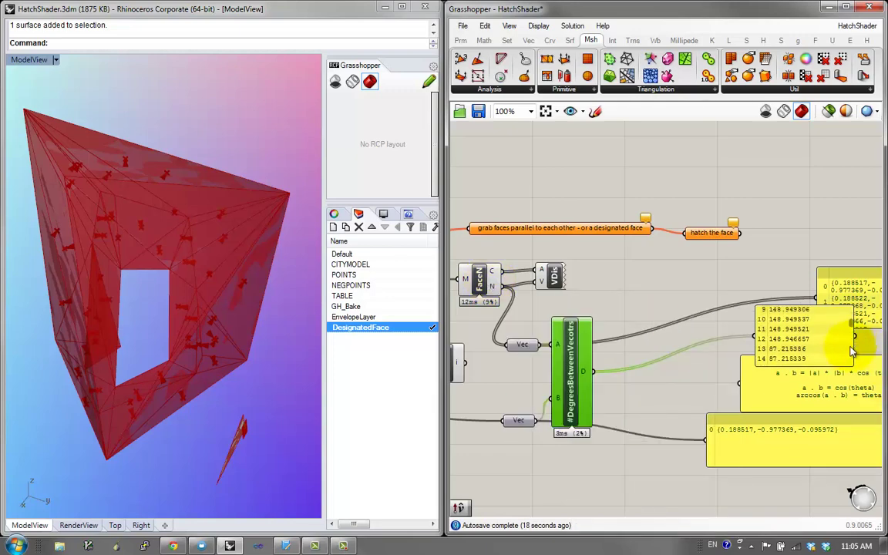
Look through the whole list of angles and move the cluster a little further from the Vector parameters
scroll(847, 312, up, 1)
drag(849, 311, 850, 361)
drag(592, 389, 614, 386)
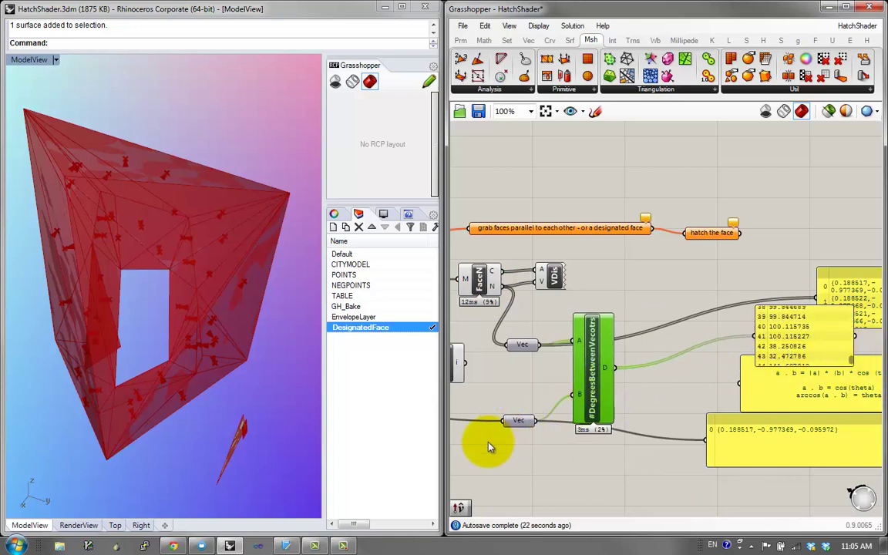
Switch to the Rhino viewport, copy the designated face surface a short distance beside the original and select the copy
click(236, 455)
right_click(245, 458)
click(256, 463)
click(219, 479)
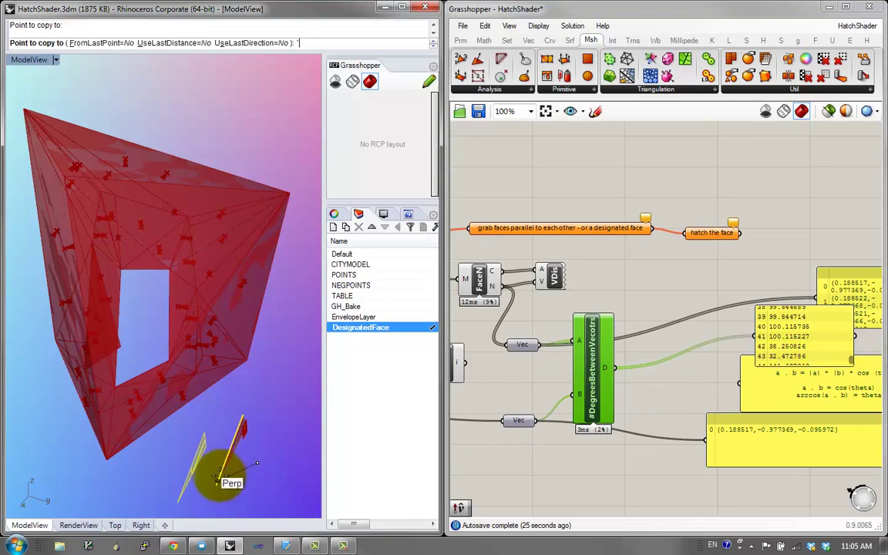
right_click(205, 479)
click(191, 466)
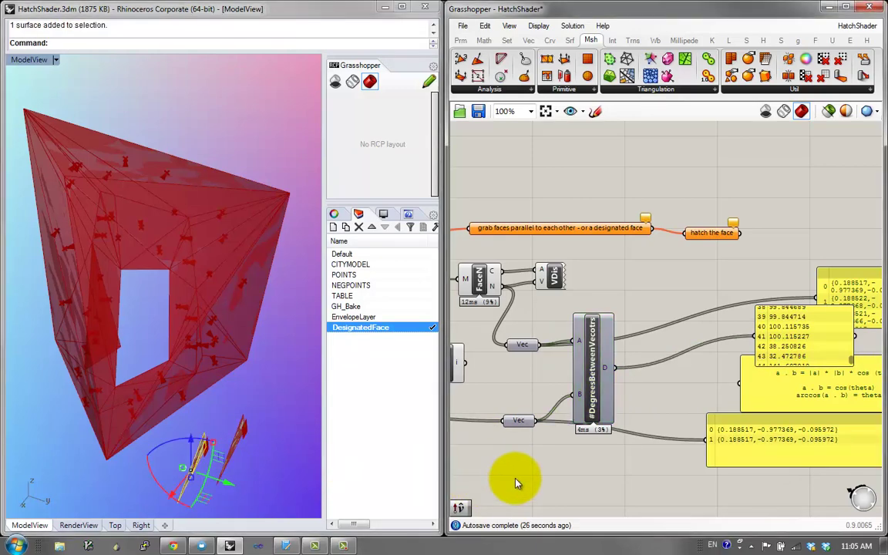
Add a Geometry parameter below the designated face's Vector parameter and assign the copied surface to it
double_click(515, 476)
text(geo)
click(501, 436)
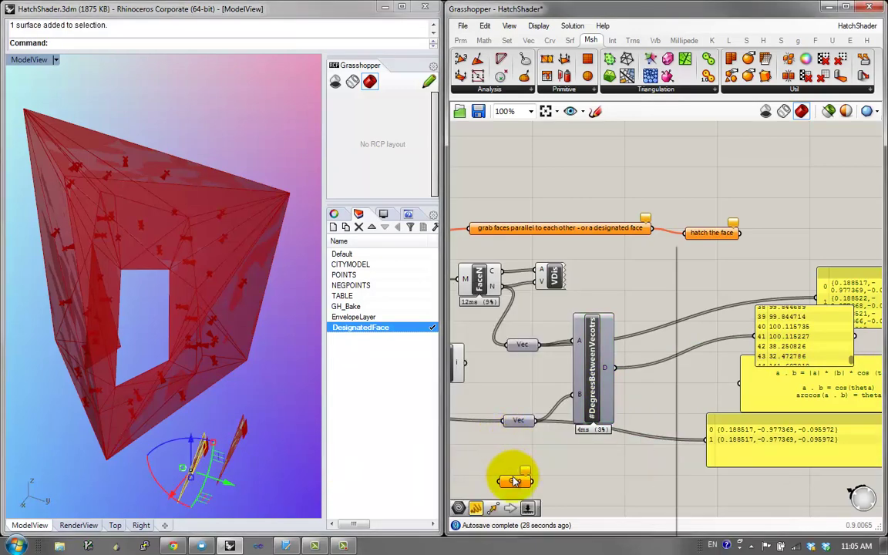
right_click(515, 481)
click(552, 423)
Duplicate the angle cluster with the designated face's vector in A and the Geometry parameter in B, and copy a panel onto its output
click(603, 389)
alt+drag(603, 389, 605, 494)
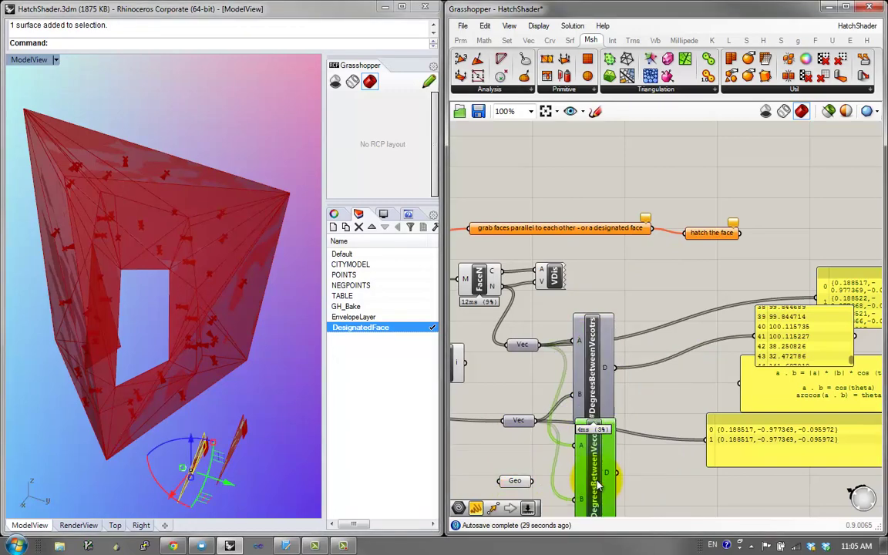
right_drag(605, 494, 631, 422)
drag(561, 349, 599, 383)
drag(600, 429, 558, 410)
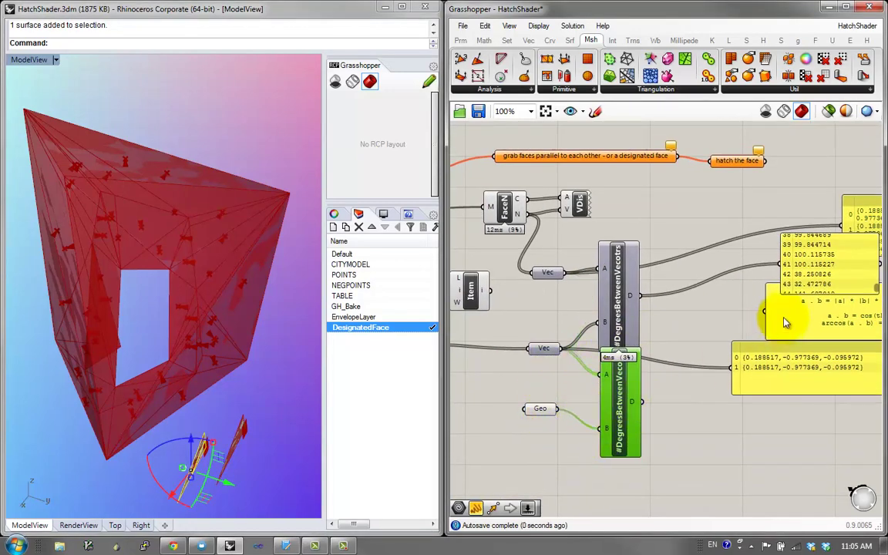
alt+drag(809, 286, 697, 421)
click(663, 470)
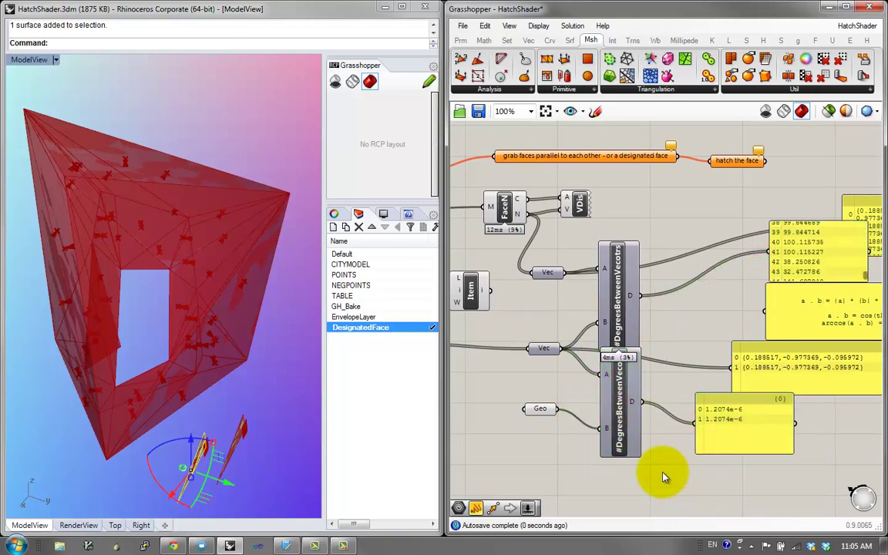
Nudge the duplicated angle cluster slightly down and move the copied surface to the Default layer
right_drag(657, 466, 651, 427)
drag(632, 376, 632, 390)
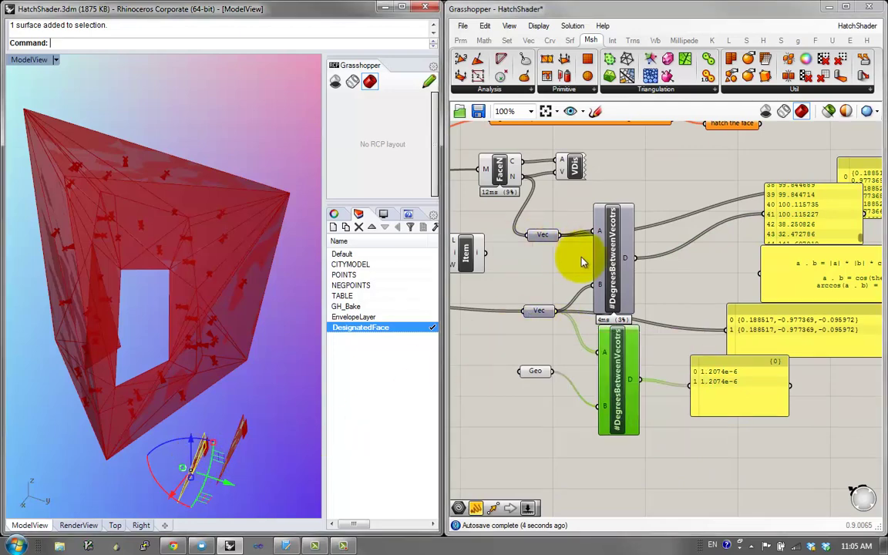
right_click(350, 254)
click(381, 468)
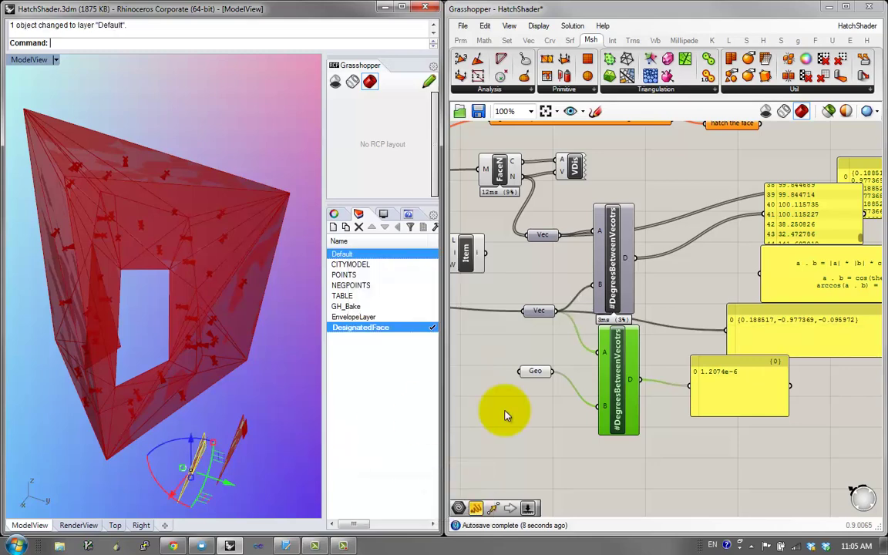
Select the copied surface's Geometry parameter and widen the duplicated cluster's result panel
click(535, 374)
right_drag(626, 375, 517, 351)
scroll(669, 388, up, 1)
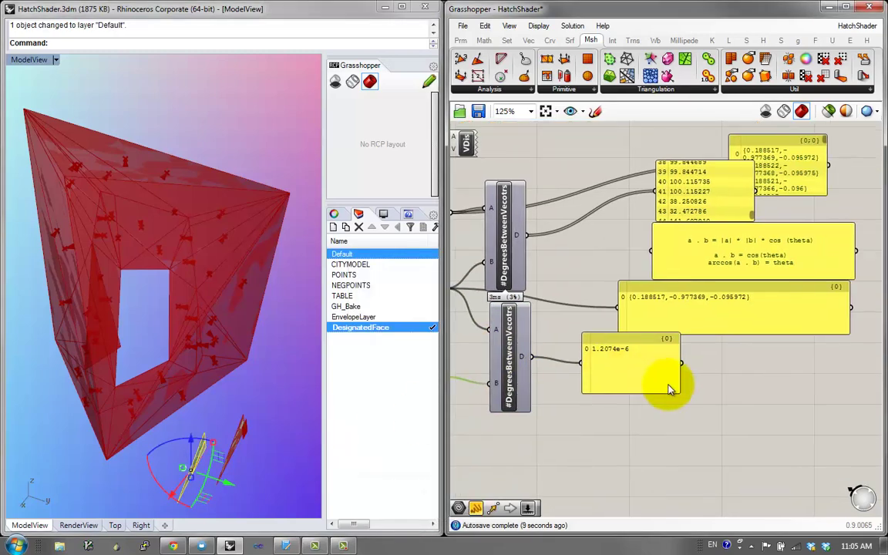
drag(683, 394, 831, 397)
right_drag(656, 383, 762, 401)
Select the copied surface in the Rhino viewport and rotate it well away from the designated face to test the angle
click(375, 448)
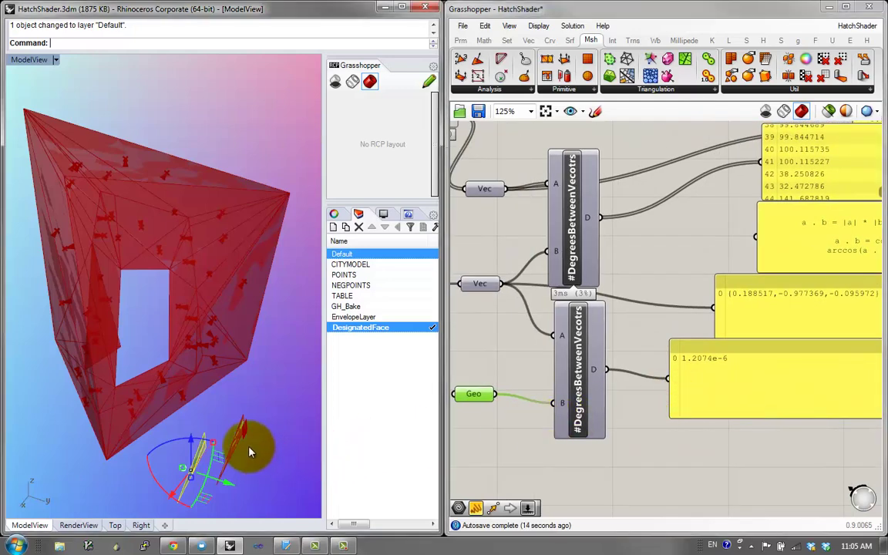
shift+right_drag(250, 453, 227, 434)
click(591, 482)
click(388, 460)
click(160, 453)
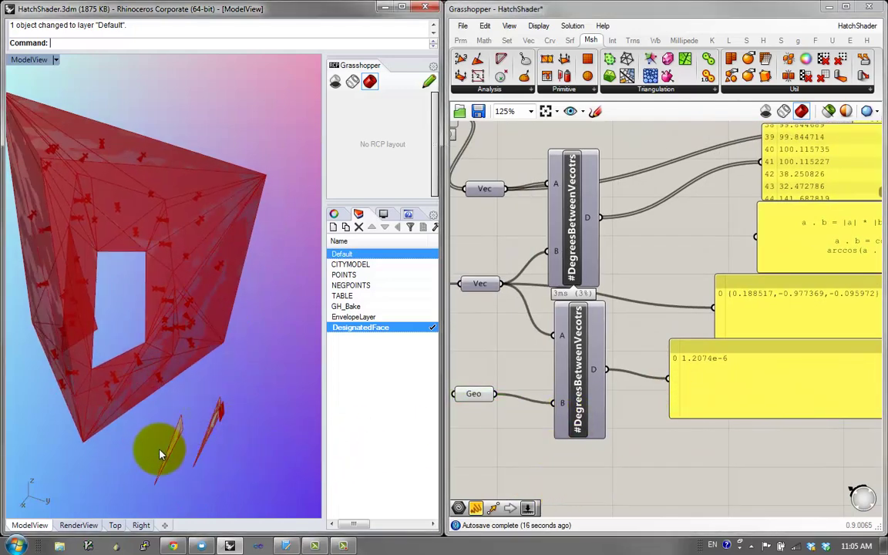
click(160, 455)
mouse_move(158, 423)
mouse_down()
mouse_move(149, 423)
mouse_move(131, 465)
mouse_move(128, 453)
mouse_move(171, 423)
mouse_up()
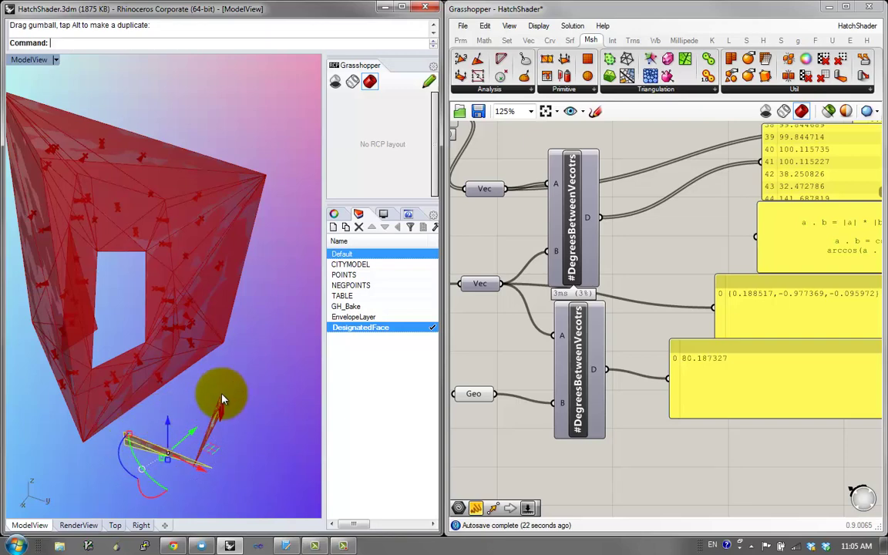
Delete the rotated test copy of the designated face from the Rhino model, keeping the original surface
key(ctrl+h)
right_drag(222, 399, 410, 321)
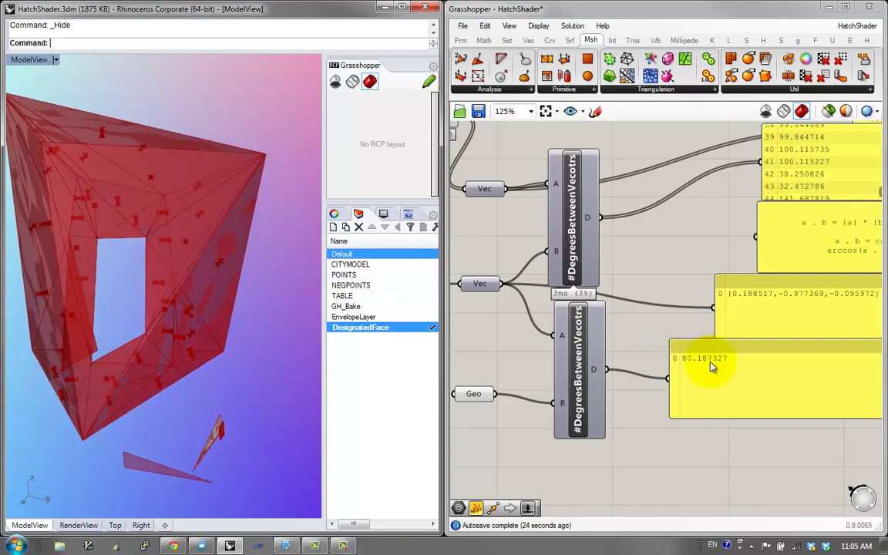
click(171, 482)
right_drag(155, 492, 249, 437)
click(225, 430)
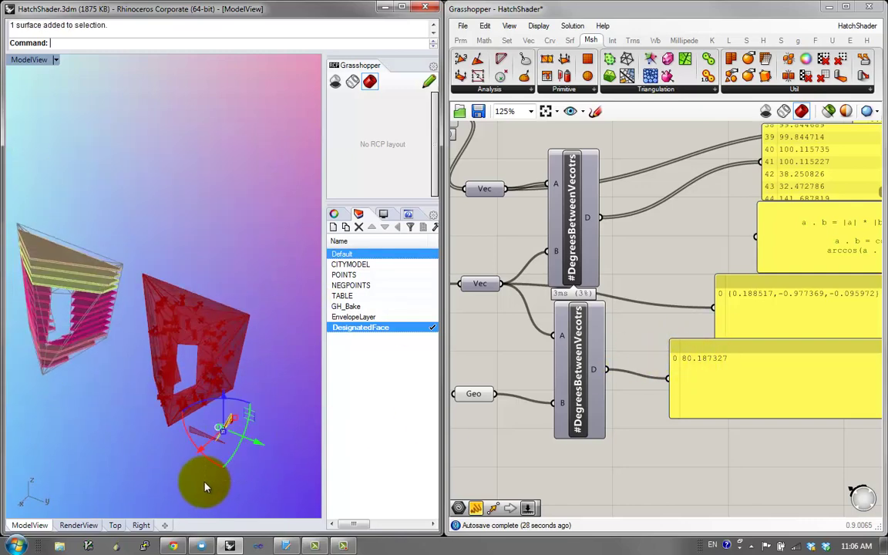
key(ctrl+z)
click(205, 437)
key(Delete)
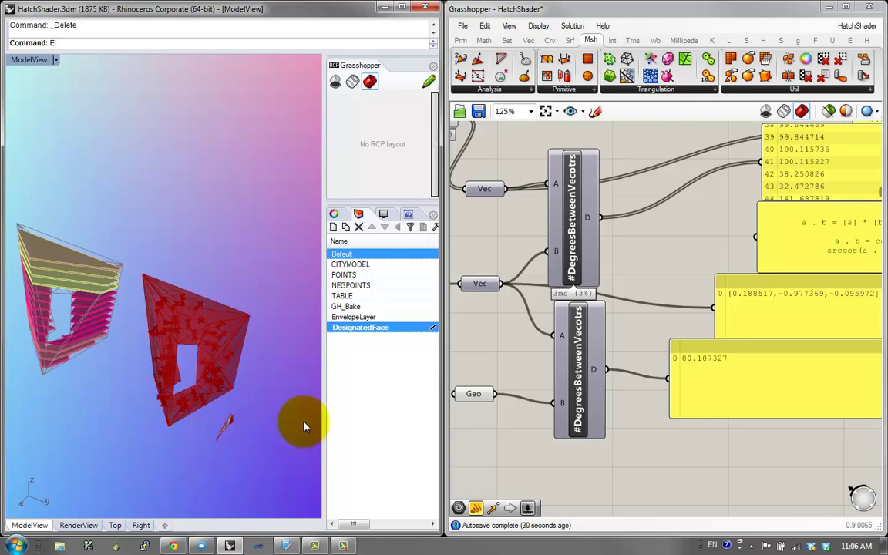
Delete the duplicated angle cluster together with its Geometry parameter and result panel
drag(603, 473, 459, 376)
shift+click(682, 372)
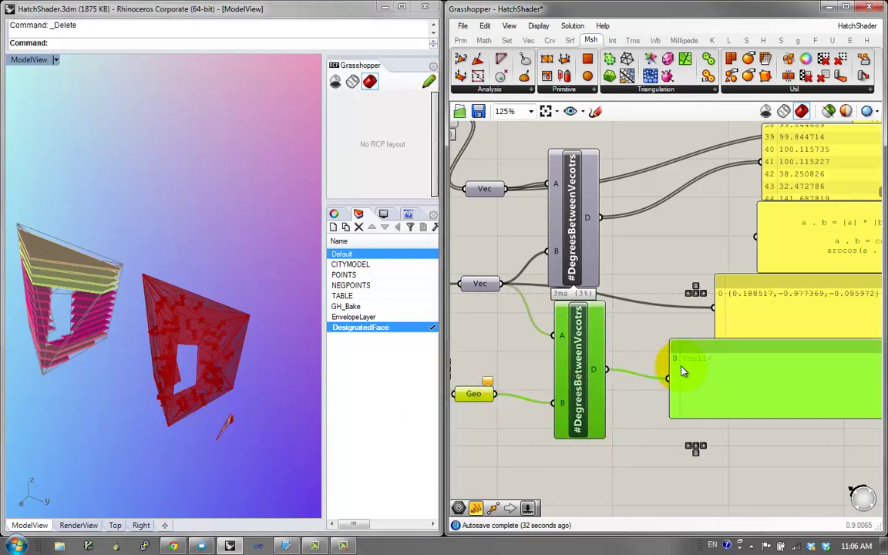
key(Delete)
scroll(696, 367, down, 2)
right_drag(696, 366, 794, 388)
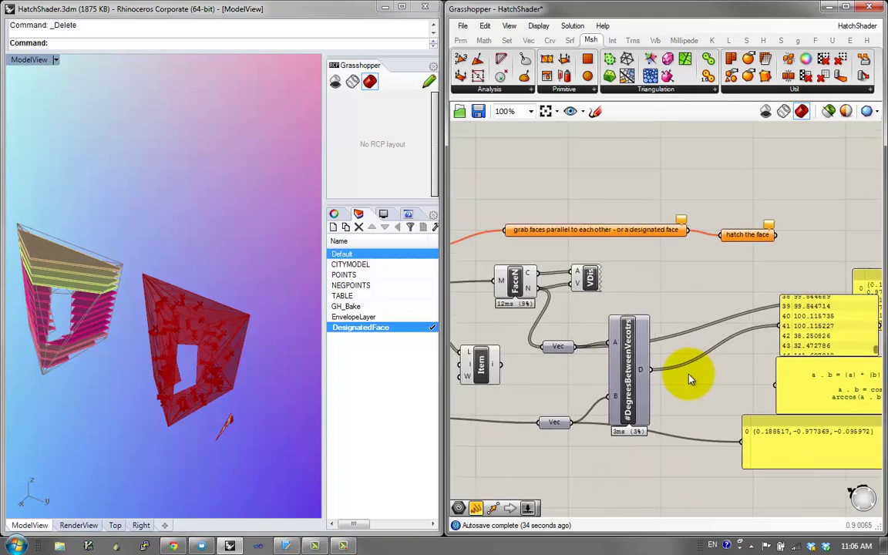
Reposition the angle cluster slightly, move its angle panel up and return the list to the first values
click(631, 368)
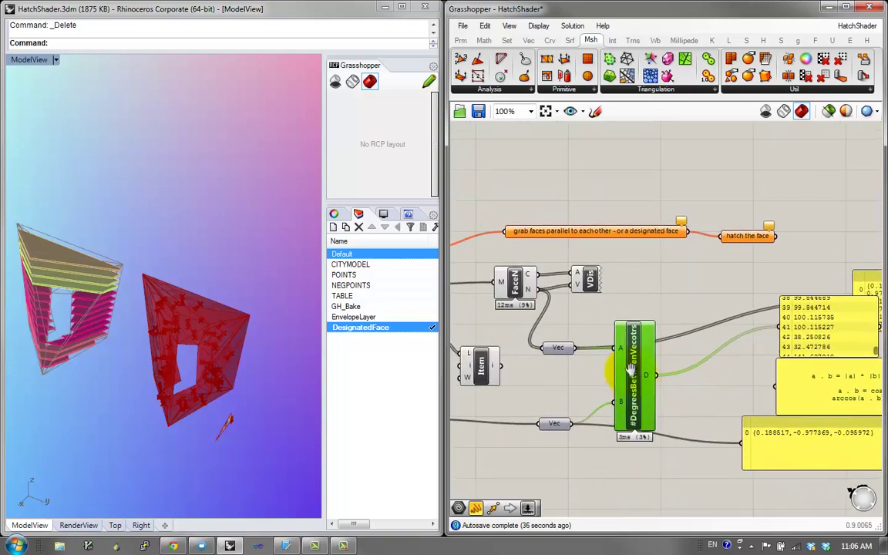
right_drag(680, 378, 628, 371)
drag(733, 337, 654, 339)
drag(747, 346, 745, 291)
drag(704, 324, 786, 292)
click(715, 336)
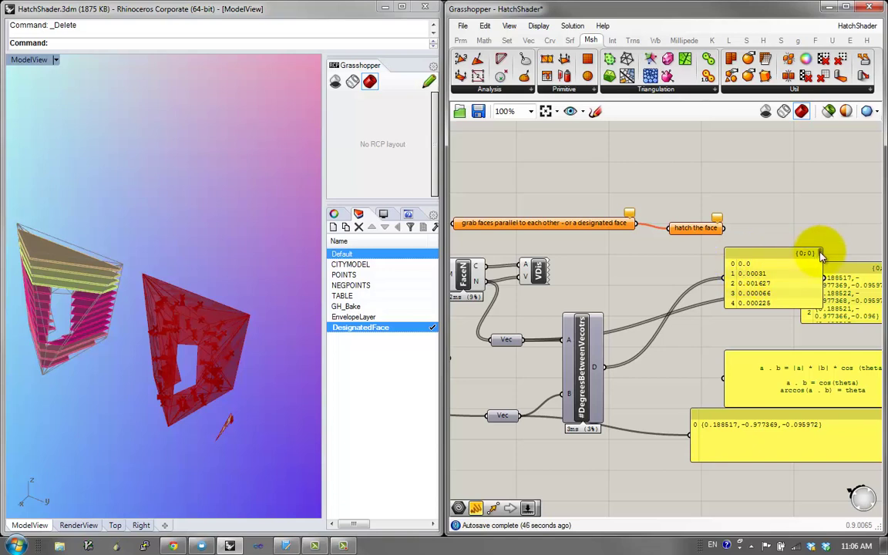
double_click(699, 343)
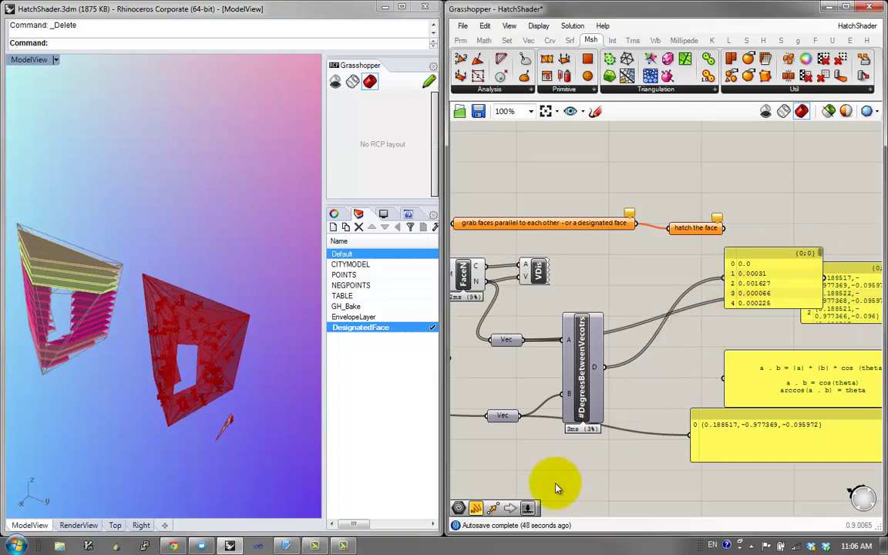
Add a Number parameter below the cluster and connect a number slider set to 10 to it
double_click(555, 484)
text(num)
click(547, 471)
double_click(486, 486)
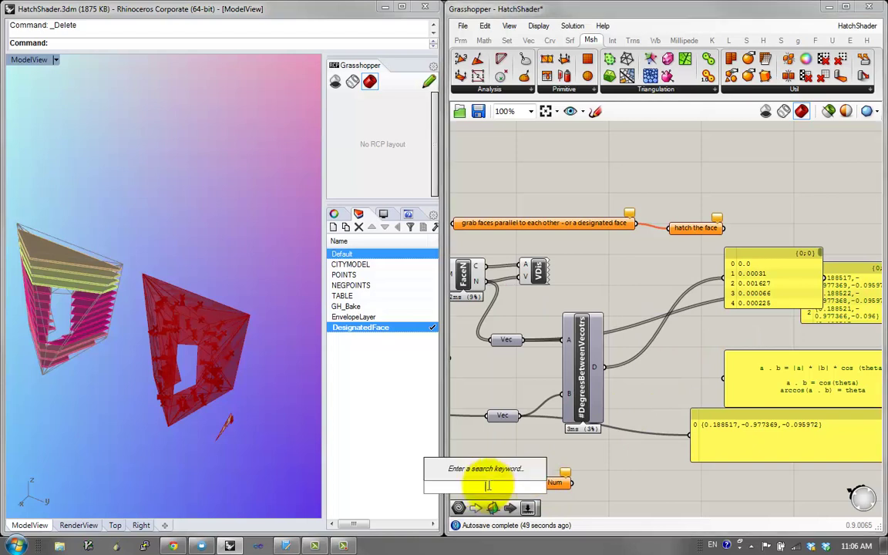
text(10)
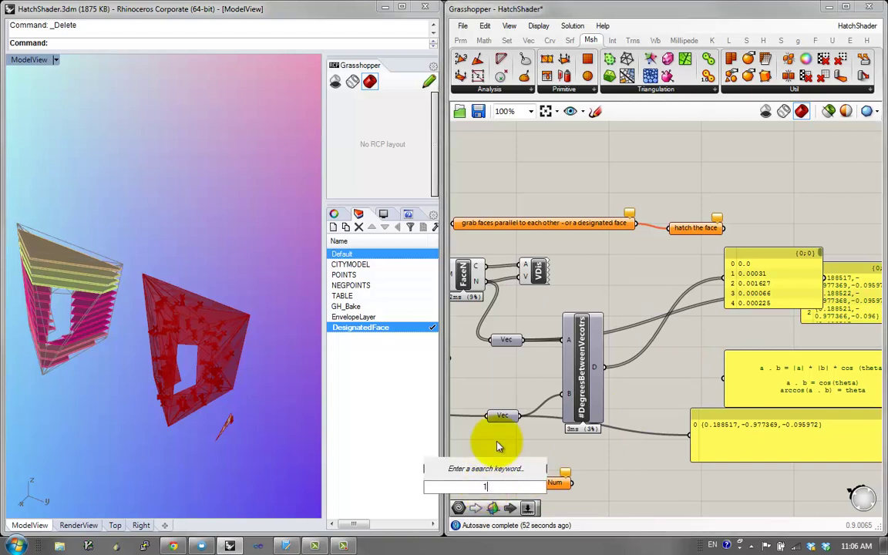
key(Return)
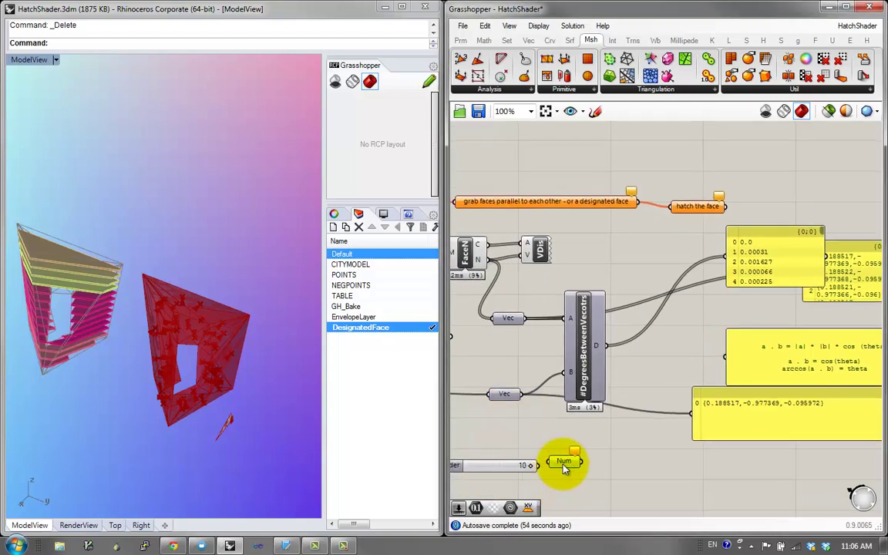
right_drag(579, 472, 562, 494)
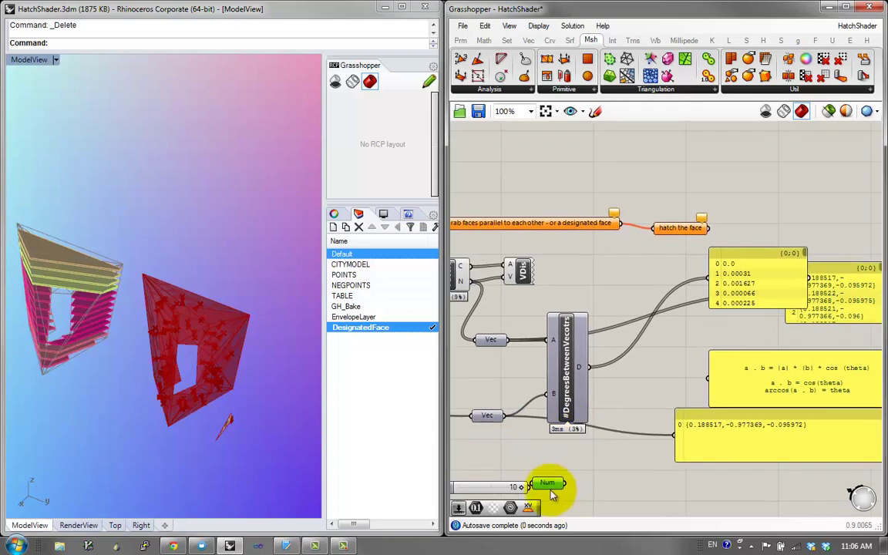
Shift the result and formula panels and the "hatch the face" note farther from the cluster to make room
right_drag(713, 359, 618, 353)
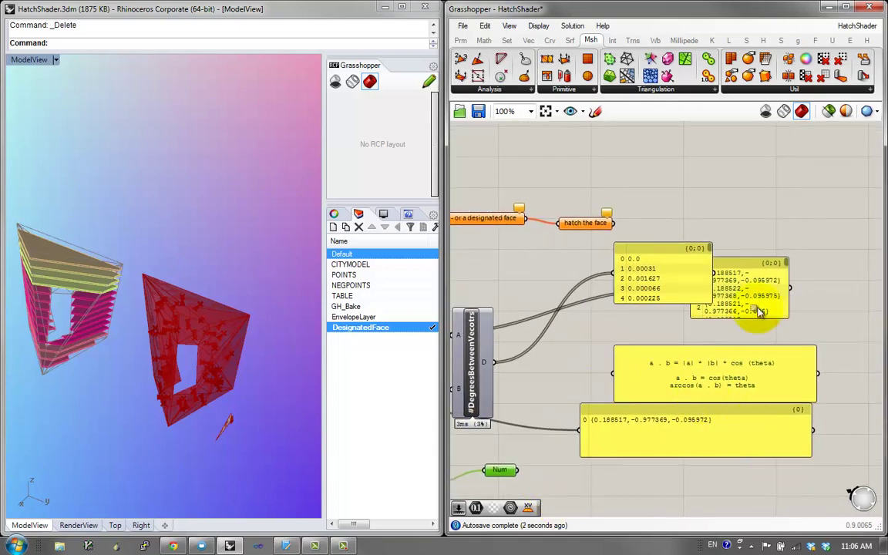
mouse_move(779, 470)
mouse_down()
mouse_move(639, 208)
mouse_move(601, 226)
mouse_move(746, 223)
mouse_up()
click(654, 376)
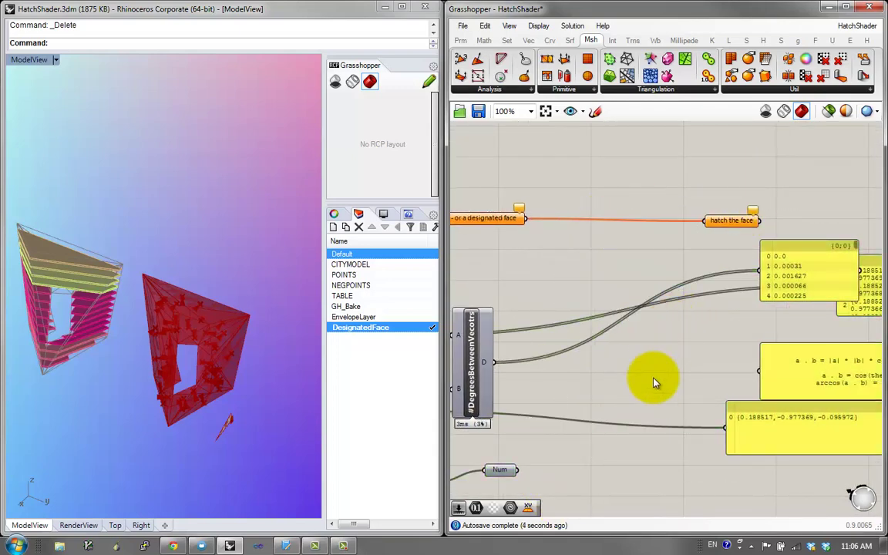
Add a Smaller Than component with the cluster's angles in A and the Number parameter in B
double_click(654, 376)
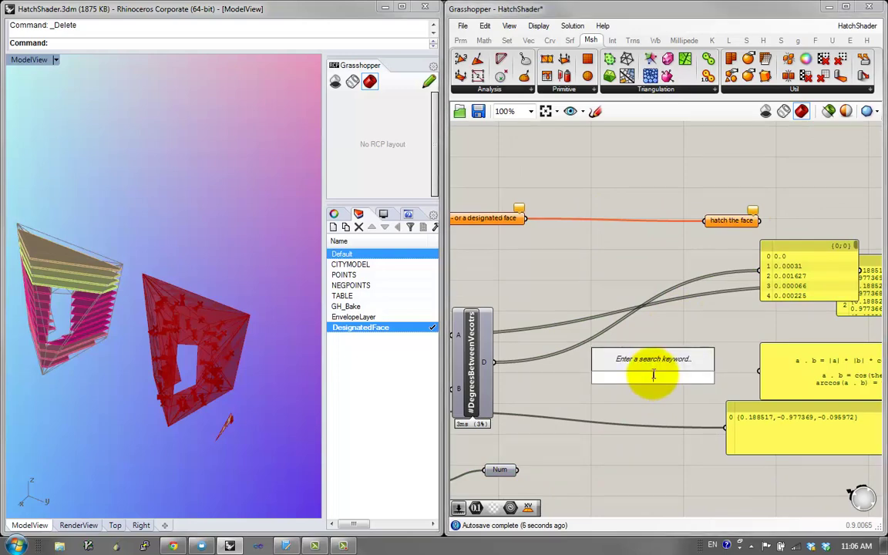
text(small)
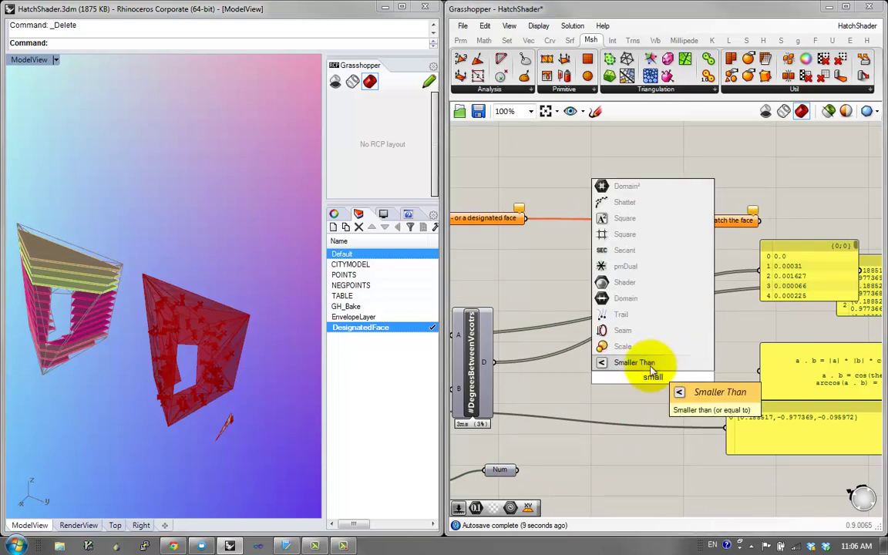
click(652, 363)
drag(550, 340, 574, 453)
drag(708, 360, 639, 356)
Add a panel showing the strictly-less-than results of the Smaller Than component and place it below
double_click(679, 371)
text(//)
key(Return)
drag(702, 405, 717, 438)
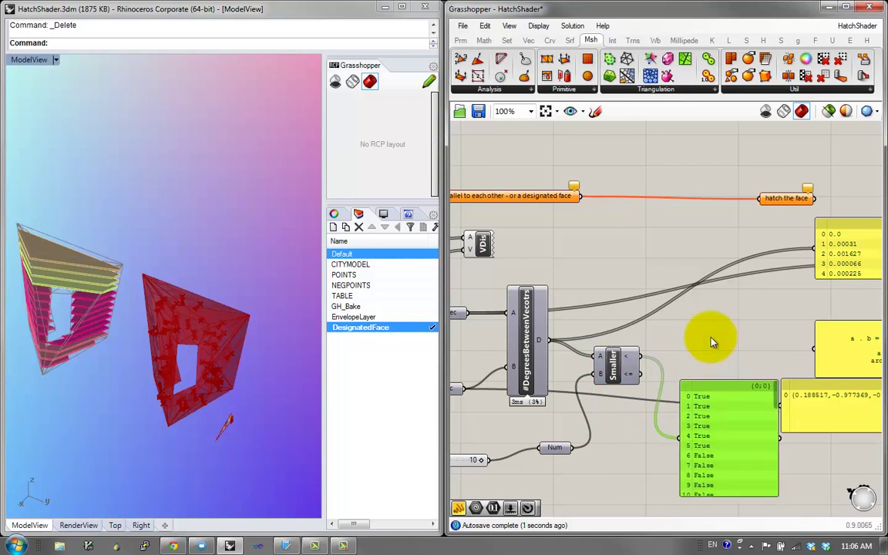
Add a Dispatch component, feed the Smaller Than result into its P input and move it up slightly
double_click(711, 339)
text(dis)
click(698, 326)
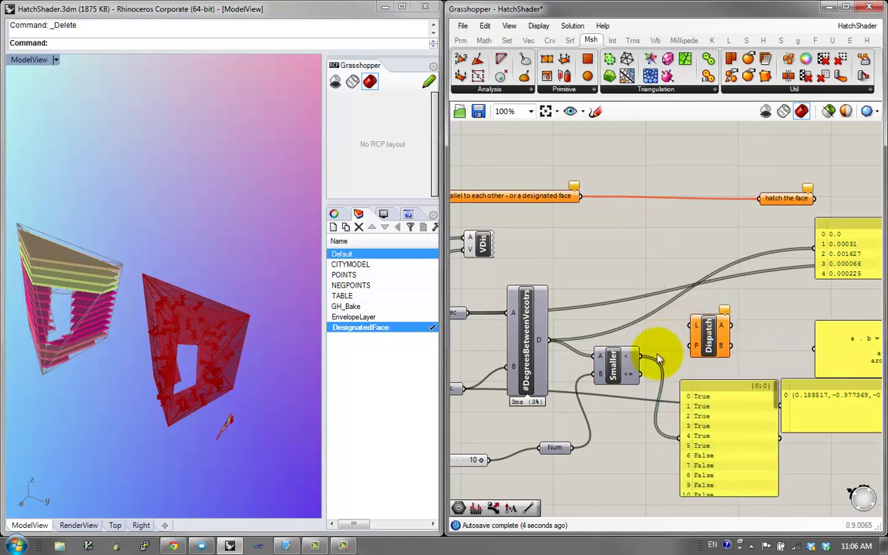
drag(645, 358, 695, 351)
right_drag(568, 347, 614, 353)
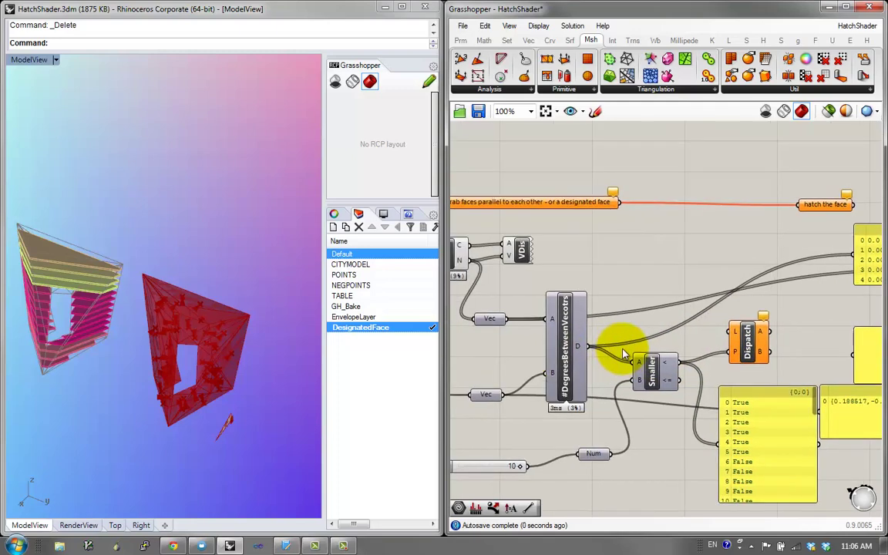
drag(763, 353, 761, 337)
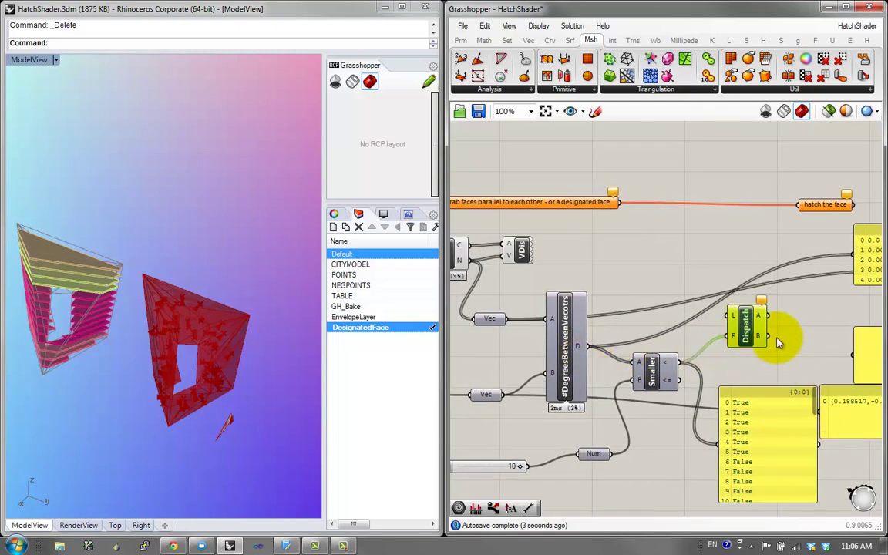
Connect the Face Boundaries output to the L input of the Dispatch component
scroll(736, 355, down, 1)
right_drag(702, 355, 755, 352)
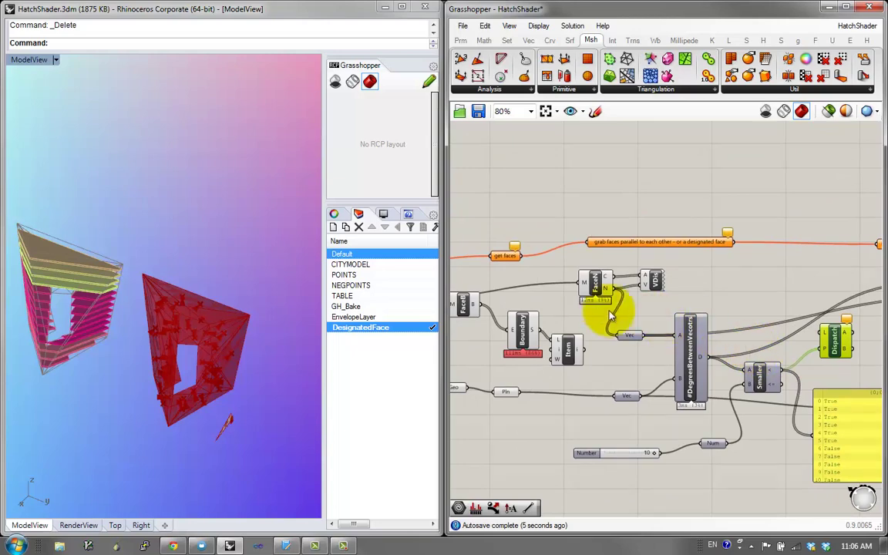
right_drag(623, 308, 704, 301)
scroll(703, 302, down, 1)
click(573, 301)
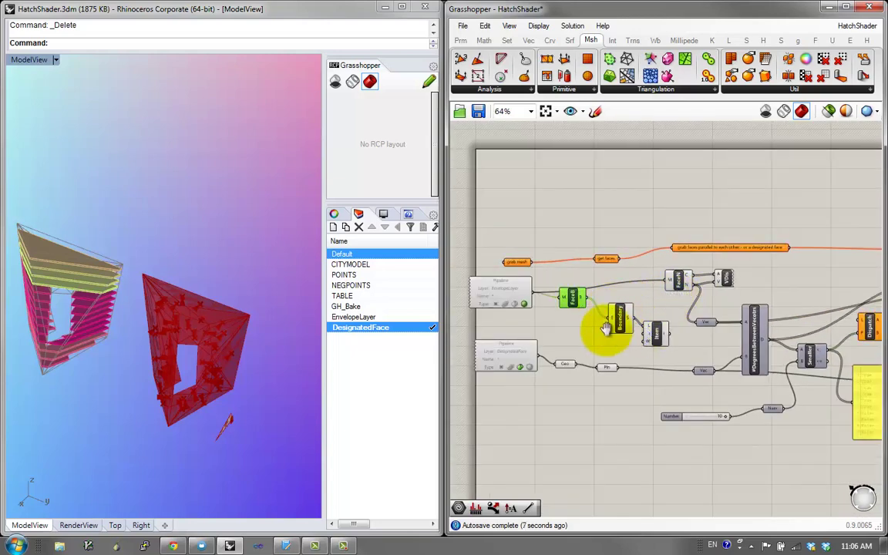
right_drag(580, 312, 524, 314)
drag(526, 303, 806, 326)
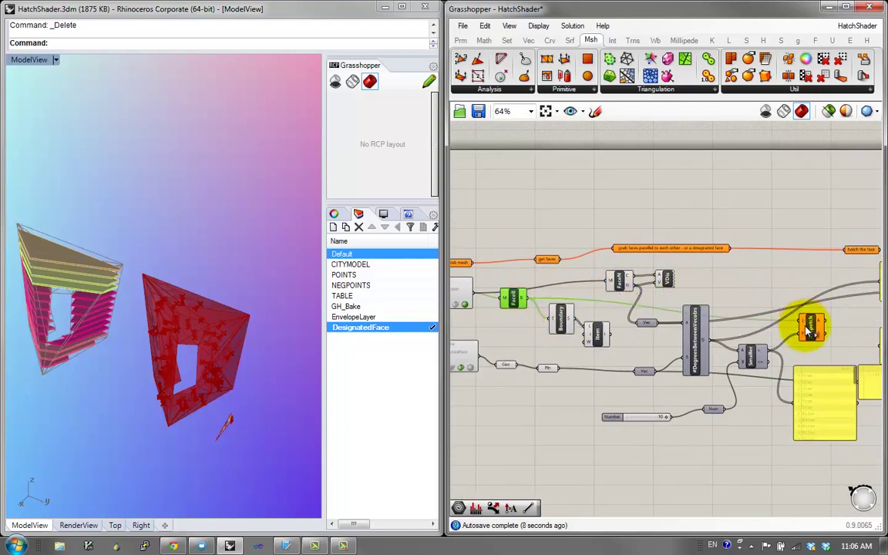
scroll(698, 352, up, 3)
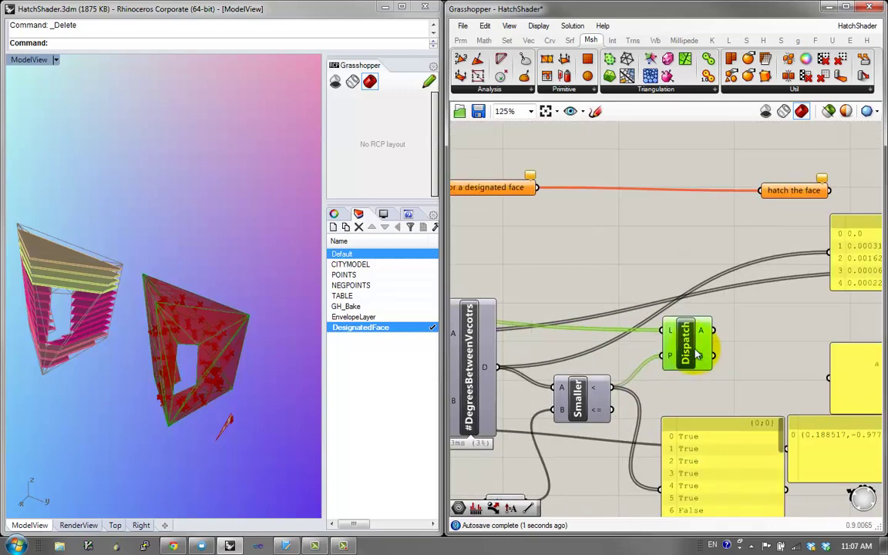
Add a Geometry parameter on Dispatch's A output and preview only the selected objects in the viewport
right_drag(709, 362, 625, 372)
double_click(692, 329)
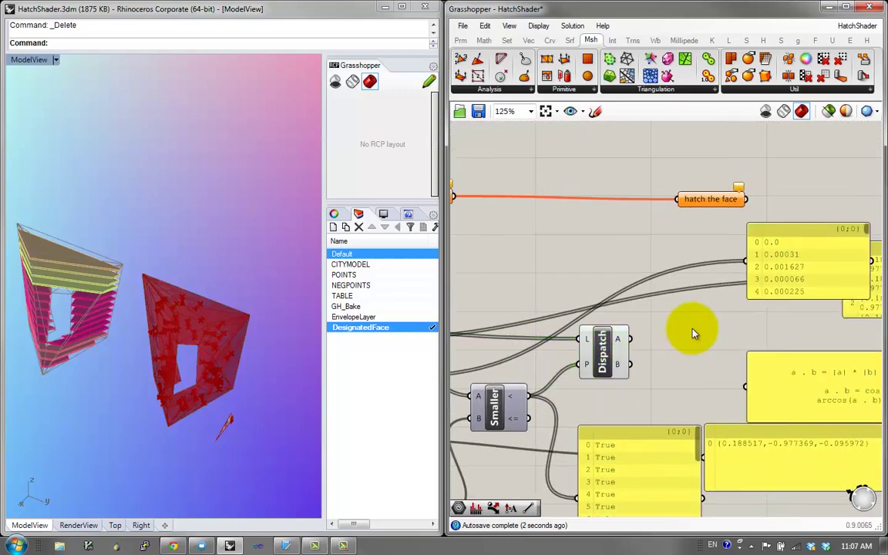
text(ge)
click(680, 299)
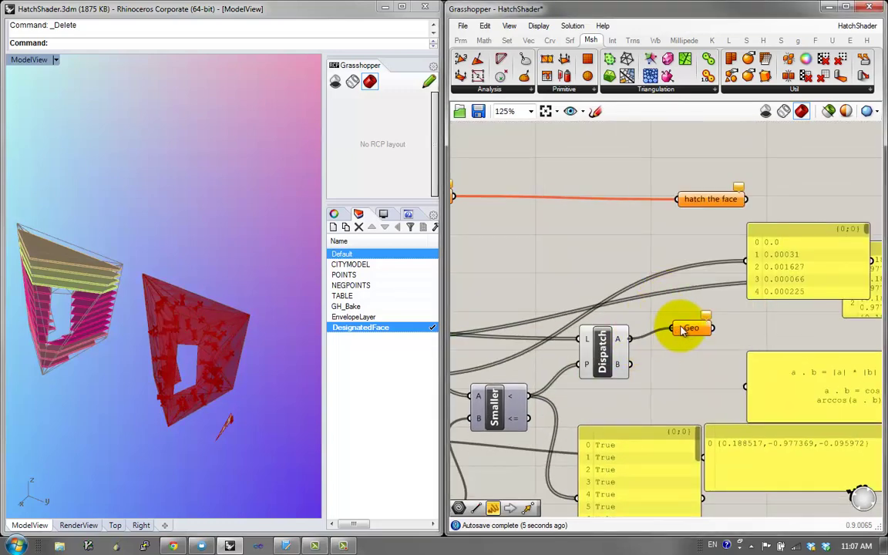
click(827, 115)
right_drag(225, 315, 225, 295)
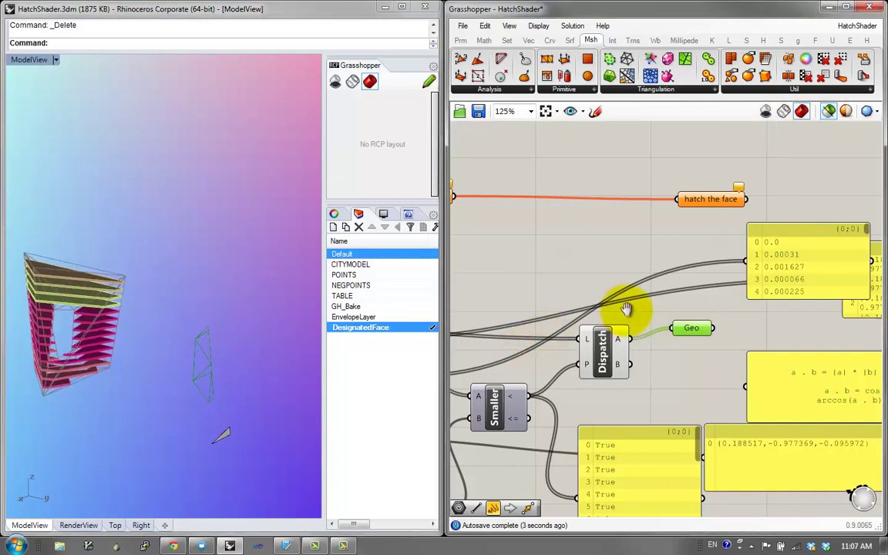
Move all the result and formula panels, including the True/False list, away from the Dispatch component
scroll(625, 309, down, 2)
drag(679, 381, 672, 384)
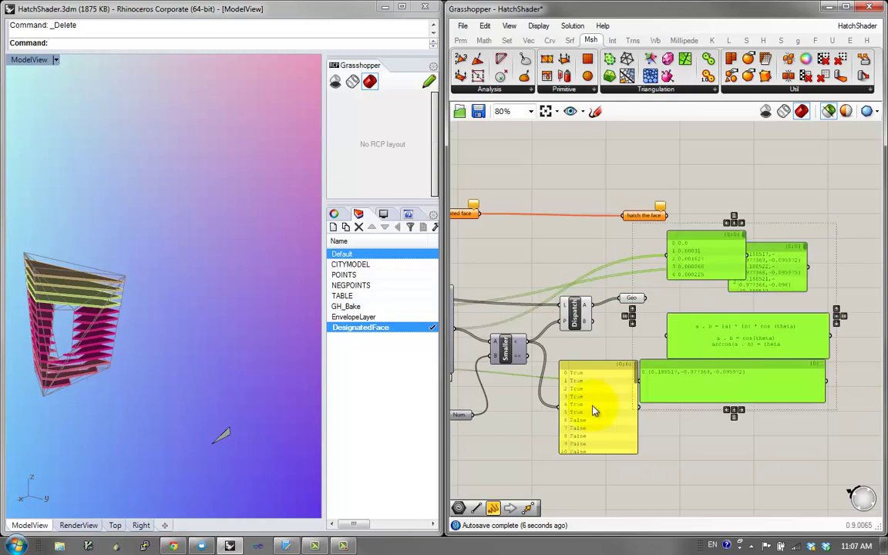
shift+click(593, 410)
drag(593, 410, 724, 454)
click(609, 347)
right_drag(485, 316, 690, 323)
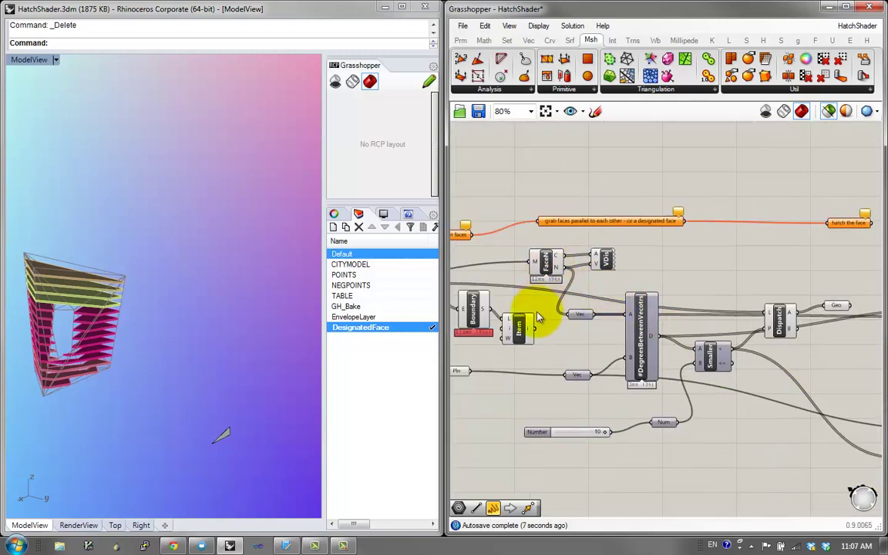
Move the Boundary Surfaces and List Item components beside the Geometry parameter and connect Geometry to Boundary's E input
click(475, 309)
click(519, 335)
shift+click(477, 311)
drag(477, 311, 854, 301)
right_drag(854, 301, 622, 344)
drag(615, 339, 633, 336)
scroll(630, 339, up, 1)
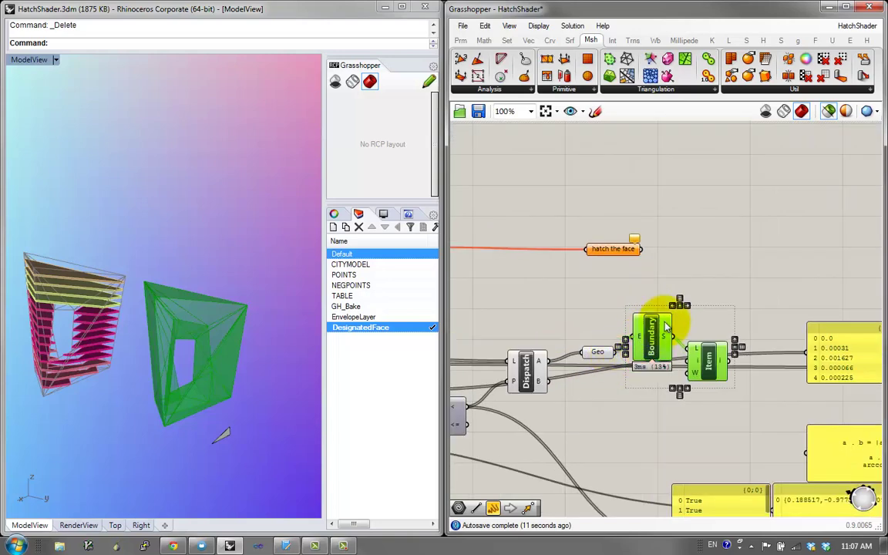
click(686, 311)
click(653, 339)
Rotate the designated face surface about its vertical axis to test which envelope faces are filtered
right_drag(217, 409, 239, 441)
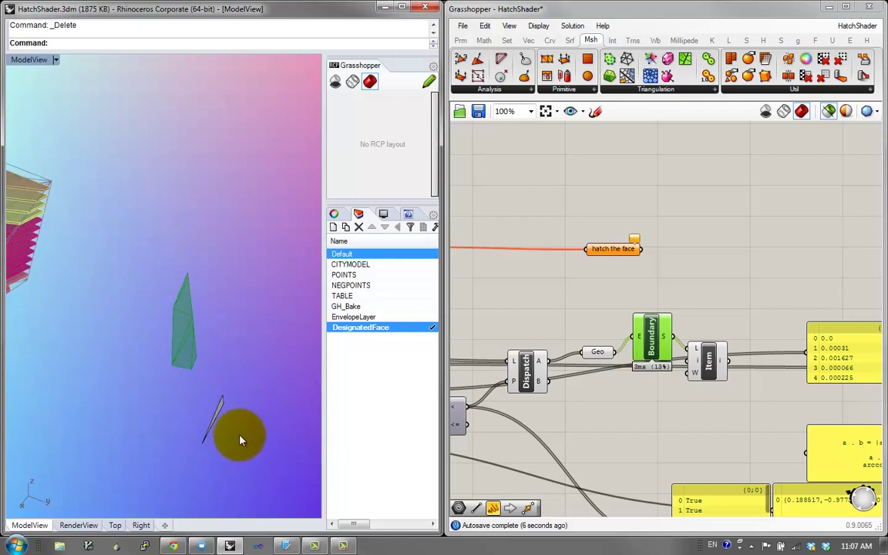
click(214, 418)
drag(206, 391, 252, 380)
scroll(252, 379, down, 2)
right_drag(480, 455, 638, 420)
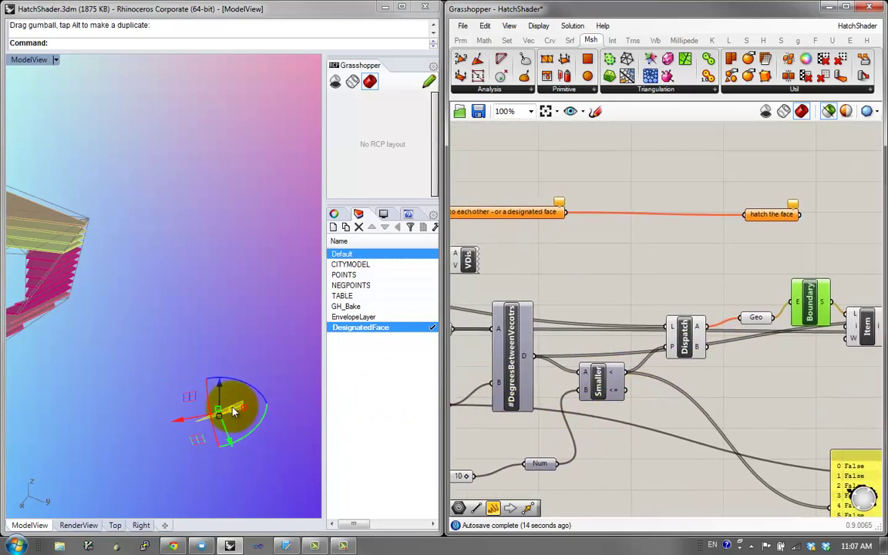
drag(226, 379, 212, 377)
Set the angle number slider's maximum to 40 and its value to 26
right_drag(485, 416, 605, 354)
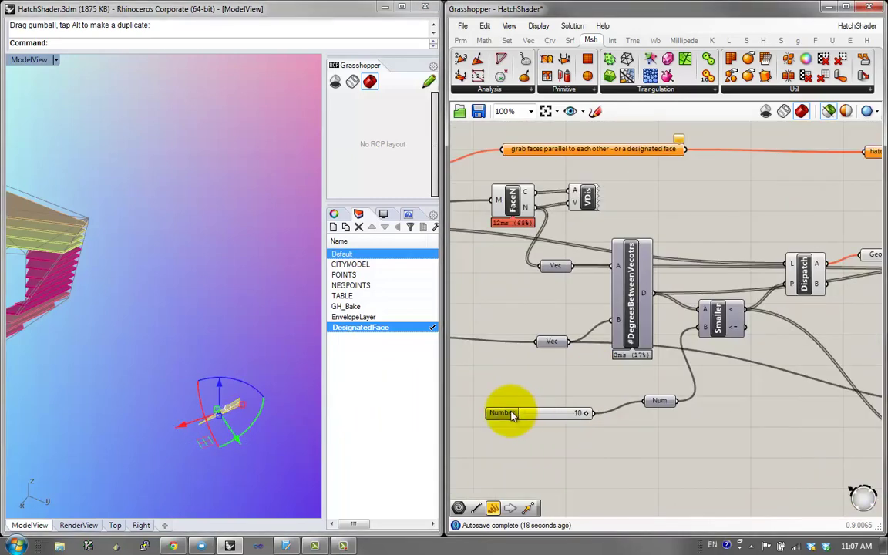
double_click(512, 414)
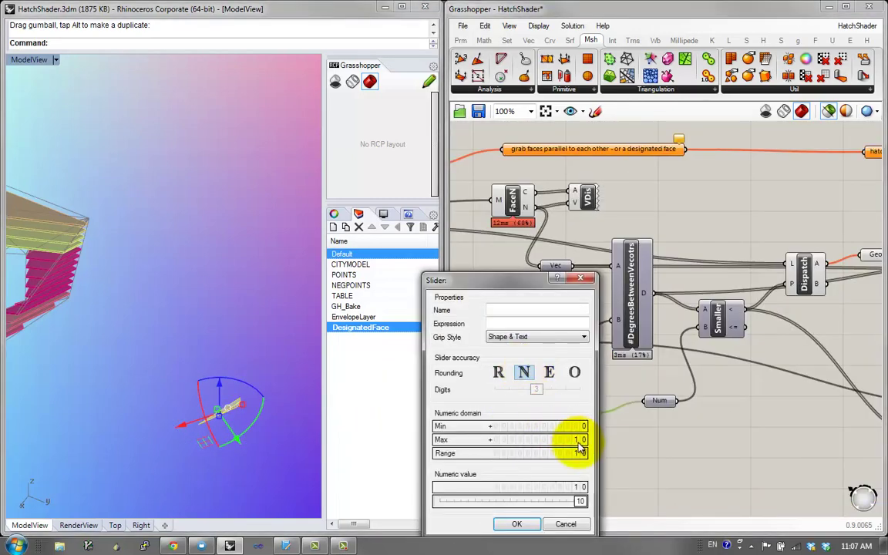
click(517, 525)
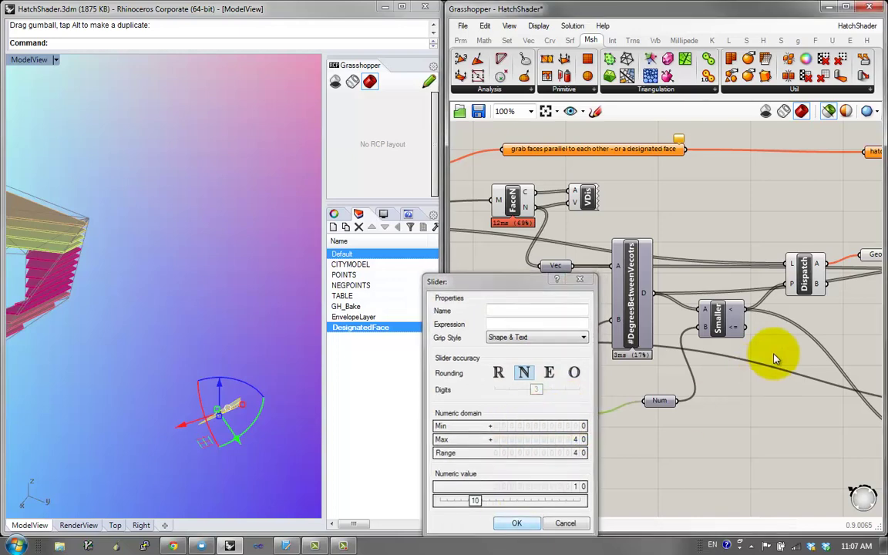
mouse_move(627, 416)
right_down()
mouse_move(506, 444)
mouse_move(615, 423)
right_up()
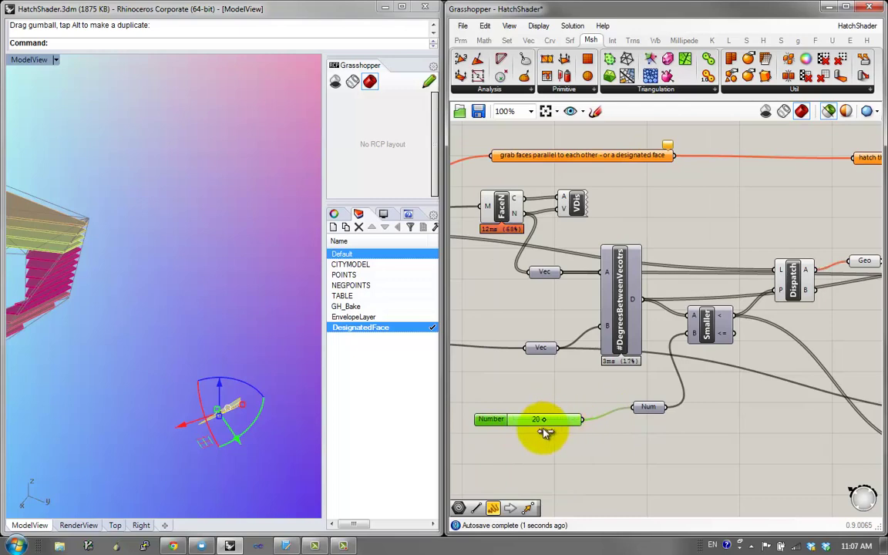
right_drag(745, 411, 658, 430)
click(708, 393)
Rotate the designated face further about its vertical axis and preview the Boundary Surfaces output
drag(234, 420, 206, 384)
click(831, 266)
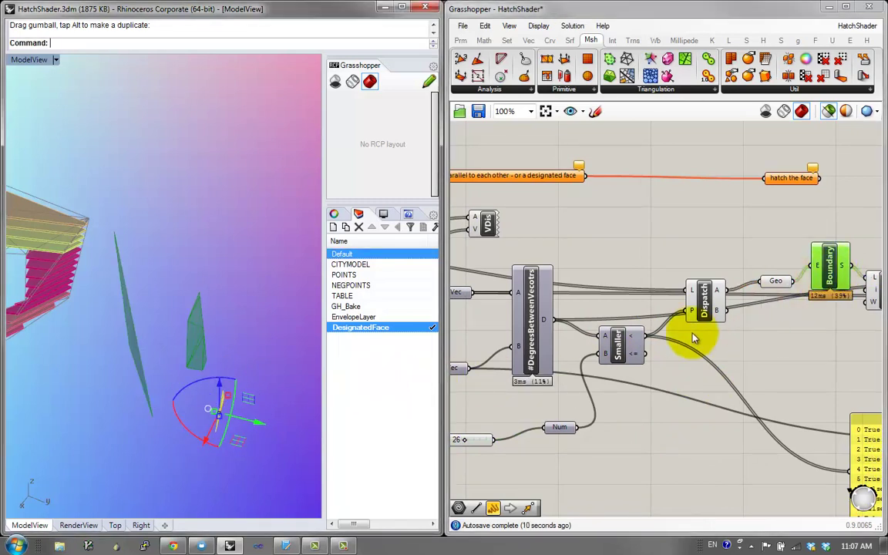
right_drag(253, 443, 195, 463)
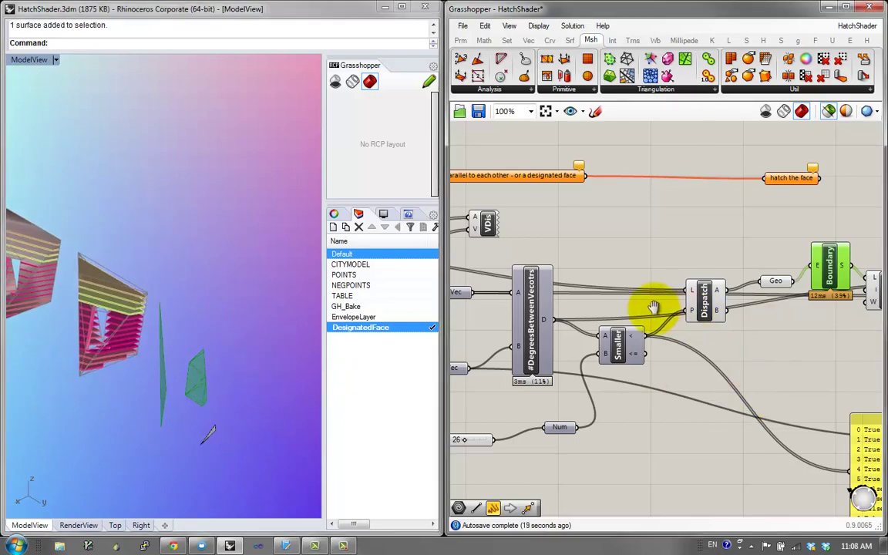
Delete the List Item component and move Boundary Surfaces below the Geometry parameter
right_drag(860, 339, 709, 355)
drag(732, 301, 739, 347)
key(Delete)
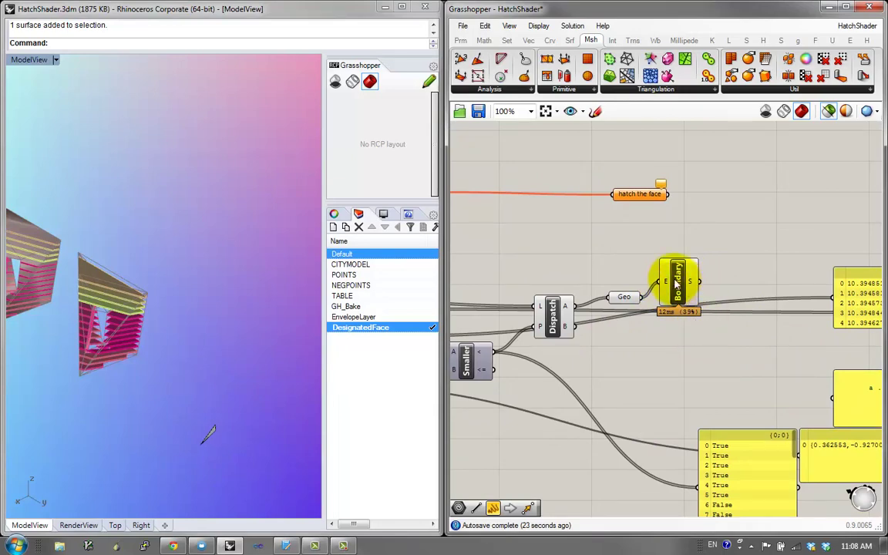
drag(676, 284, 677, 366)
Turn the designated face toward another side of the envelope and hide it in the viewport
right_drag(601, 326, 695, 337)
right_drag(608, 418, 714, 402)
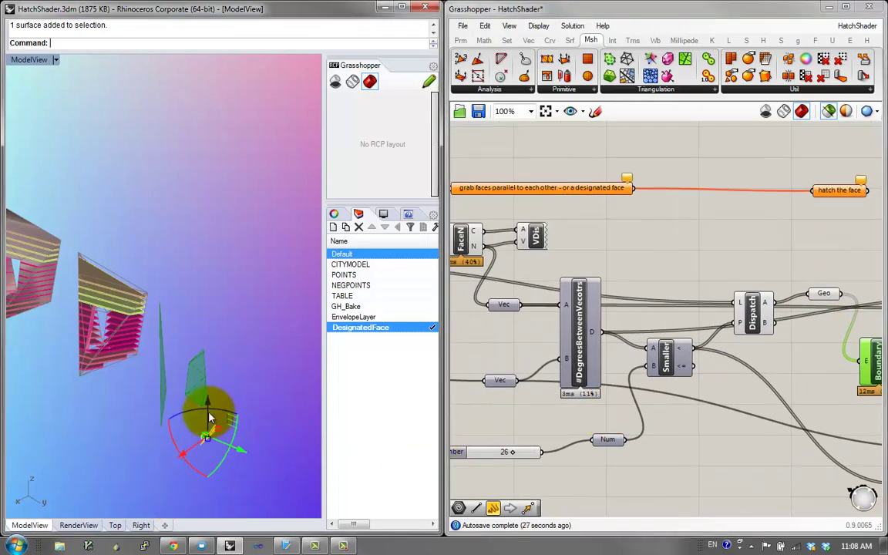
drag(207, 409, 271, 420)
drag(301, 460, 292, 455)
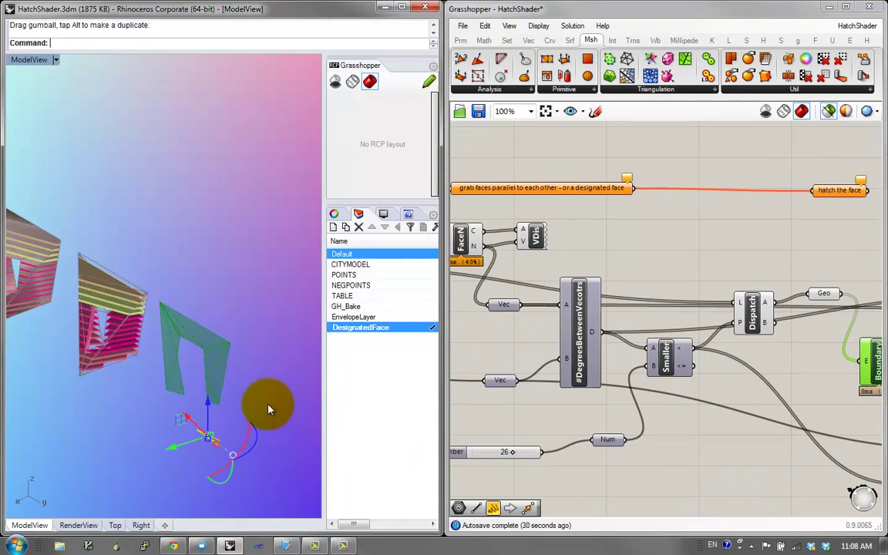
right_drag(857, 352, 813, 358)
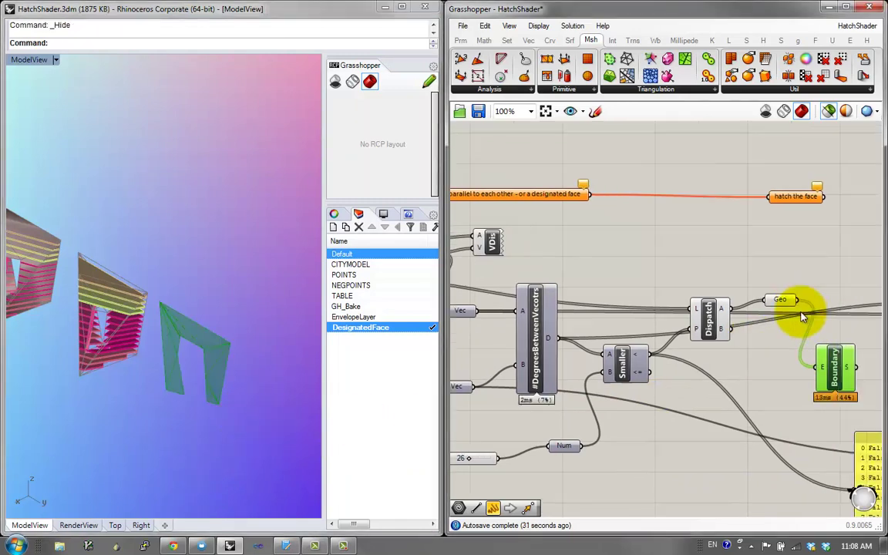
Preview the dispatched Geometry outlines and the Boundary surfaces in turn, viewing them from another angle
click(775, 301)
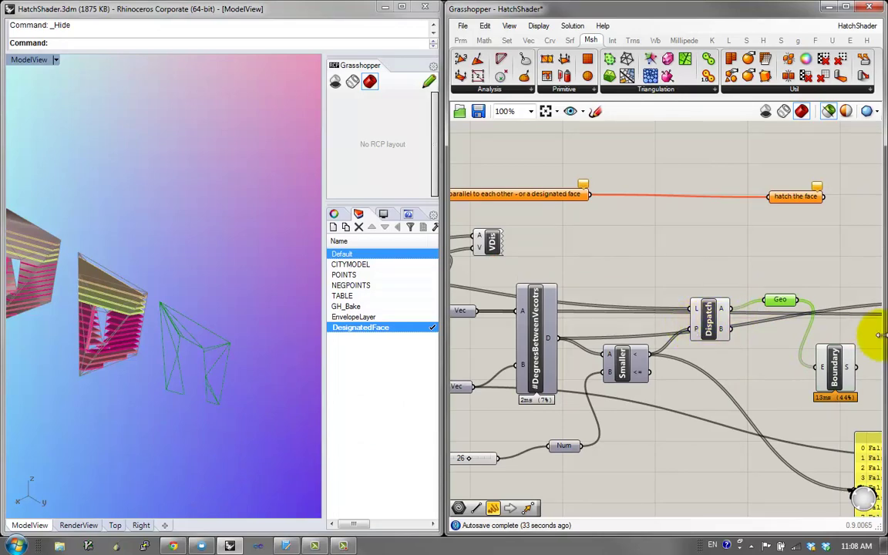
click(833, 369)
right_drag(280, 397, 231, 362)
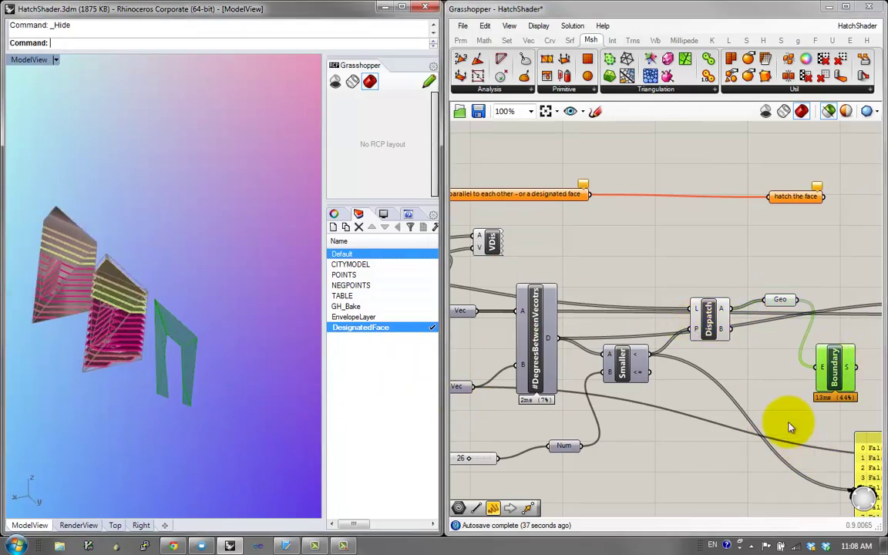
Copy the True/False panel, connect the angle cluster's D output to the copy and place it below Smaller Than
right_drag(790, 428, 715, 357)
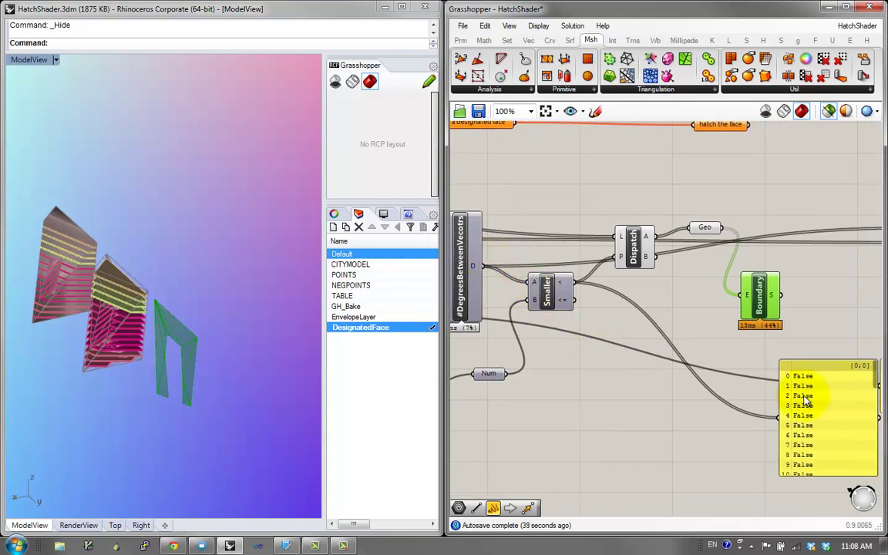
alt+drag(804, 399, 673, 419)
mouse_move(757, 383)
mouse_down()
mouse_move(765, 461)
mouse_move(758, 379)
mouse_up()
scroll(760, 440, down, 8)
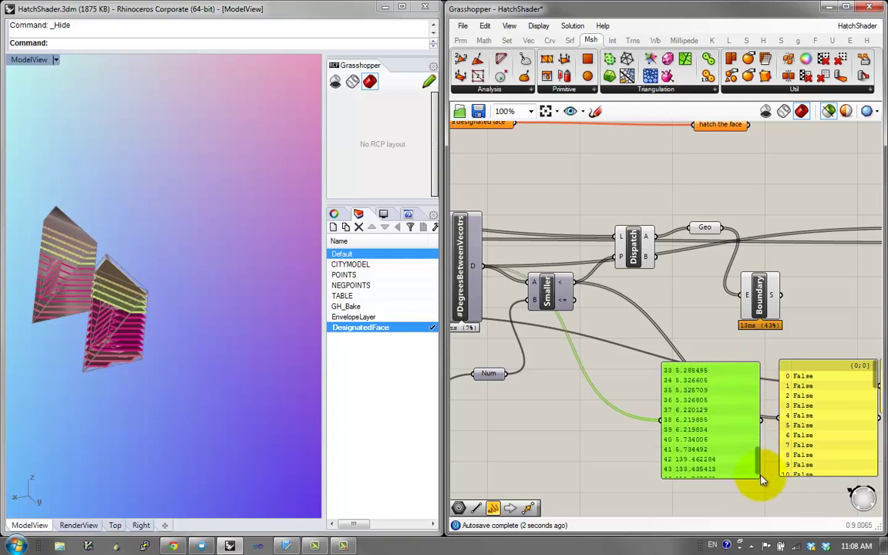
right_drag(698, 426, 752, 407)
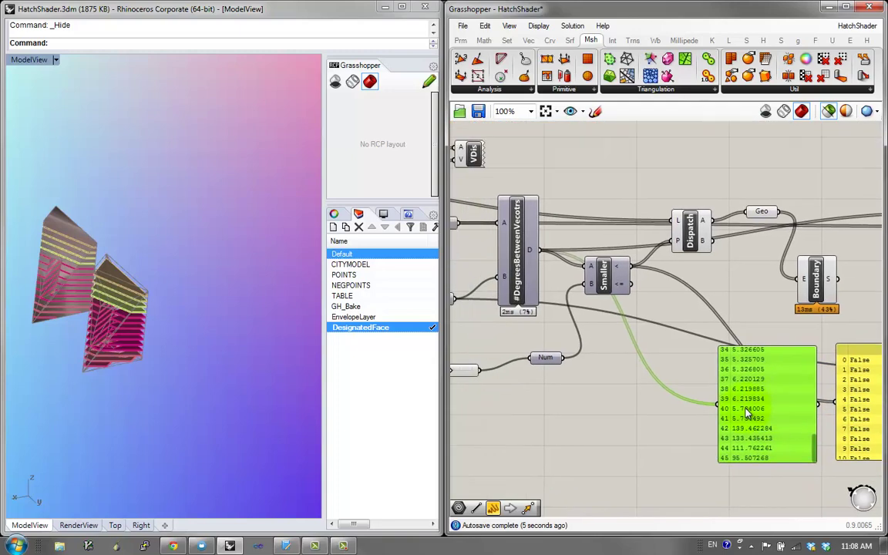
drag(736, 409, 682, 417)
right_drag(717, 413, 784, 397)
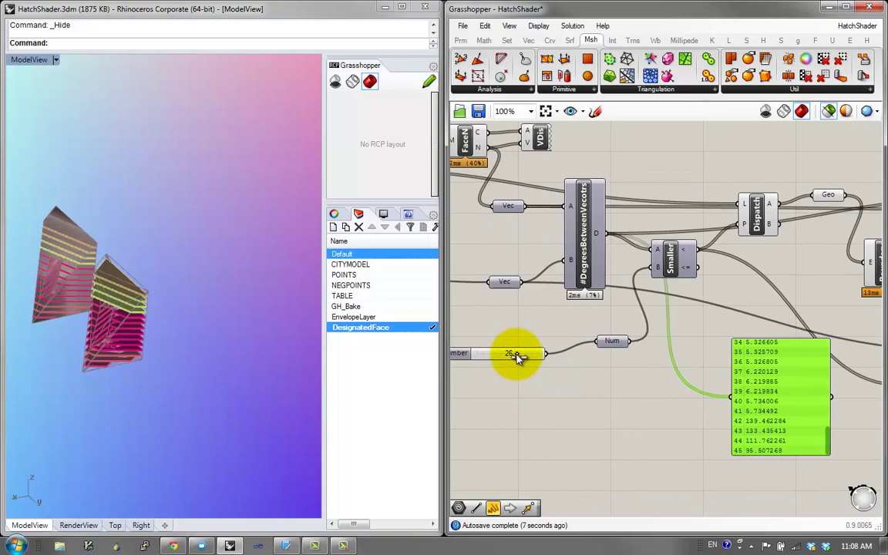
Set the angle number slider to 33 and preview the Boundary Surfaces output
drag(528, 354, 530, 355)
right_drag(803, 244, 760, 250)
click(835, 266)
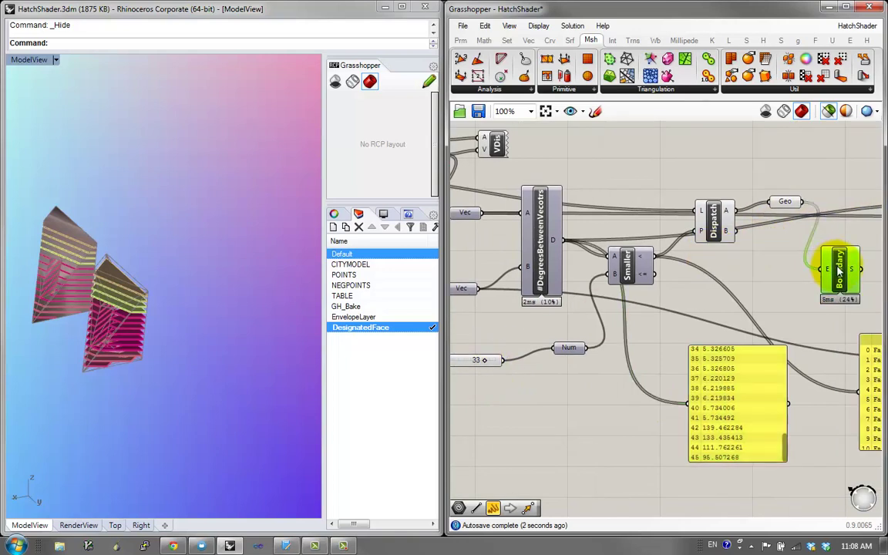
Examine the full list of face angles in the panel against the filtered faces from several view directions
drag(785, 451, 761, 371)
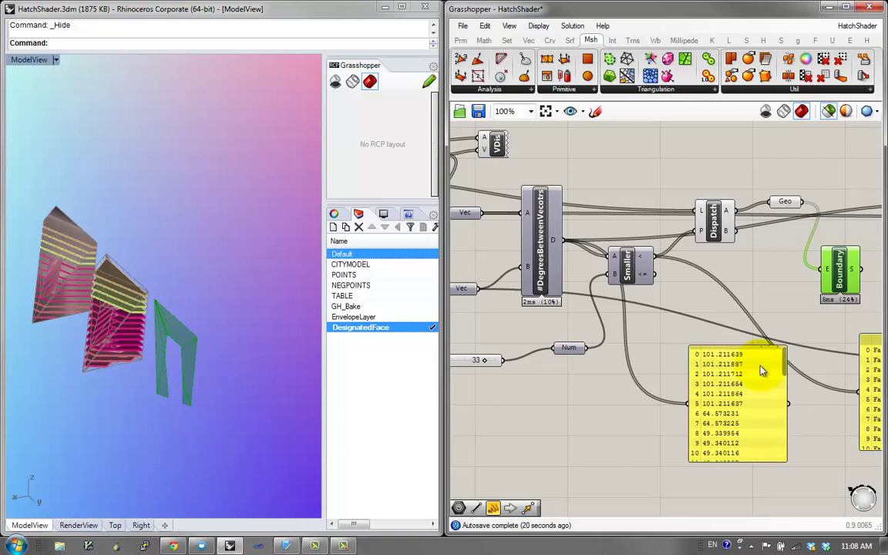
drag(761, 371, 776, 458)
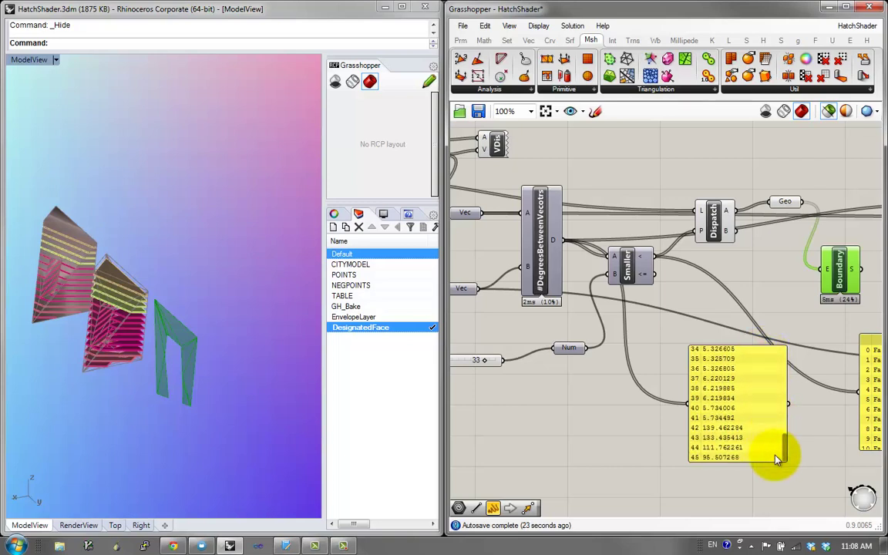
click(276, 376)
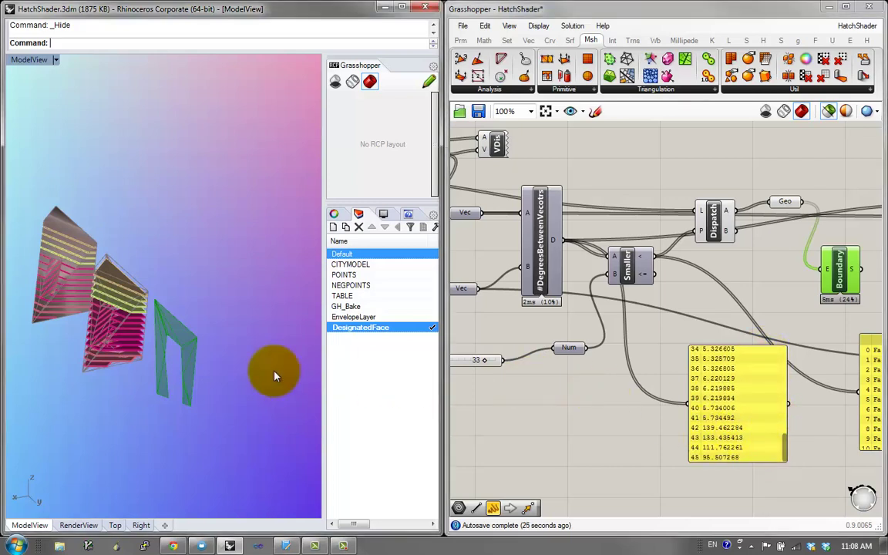
right_drag(171, 439, 238, 426)
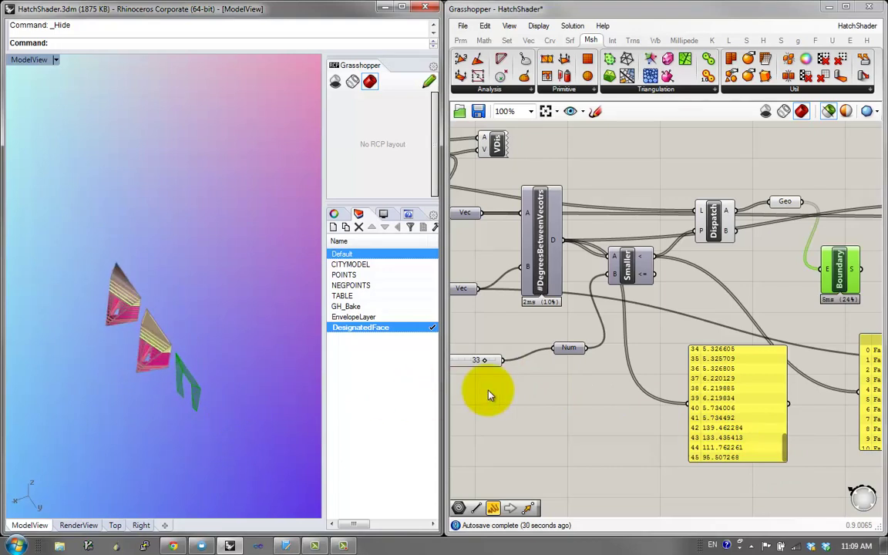
right_drag(228, 414, 135, 353)
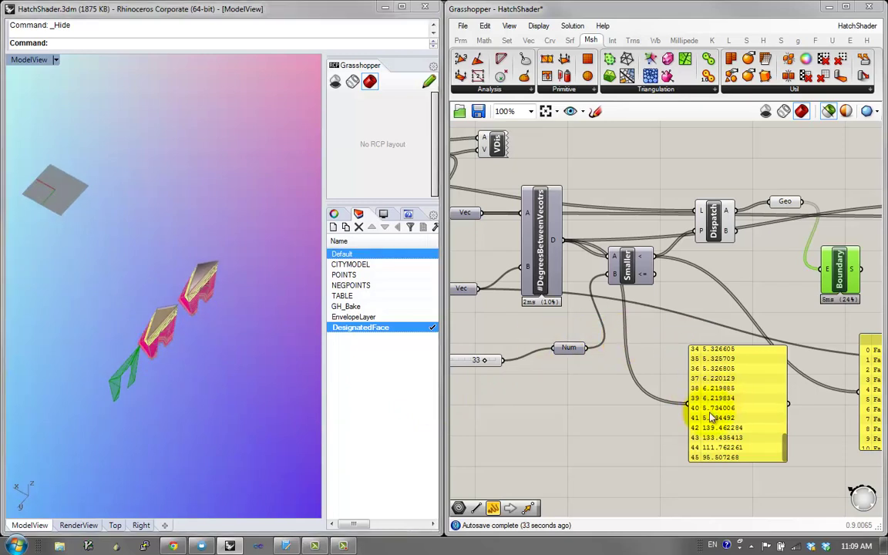
mouse_move(704, 416)
mouse_down()
mouse_move(678, 430)
mouse_move(697, 422)
mouse_up()
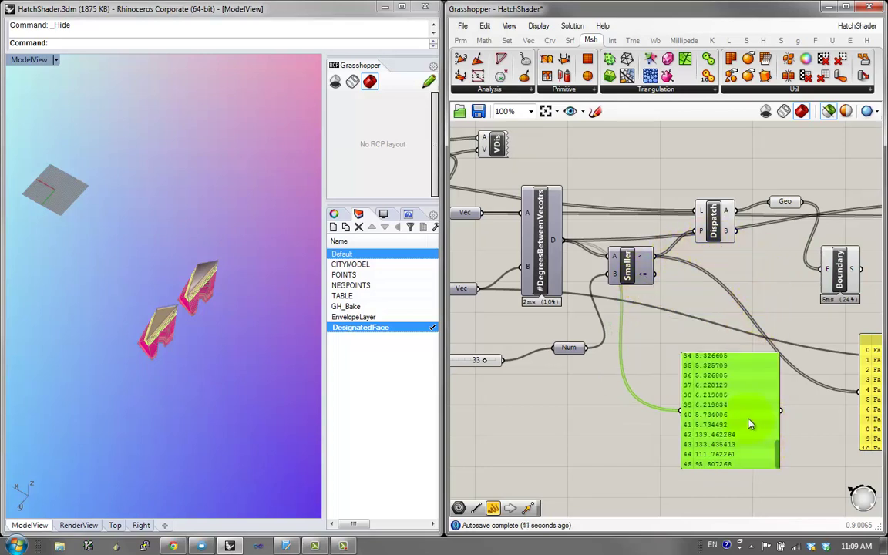
mouse_move(776, 454)
mouse_down()
mouse_move(780, 414)
mouse_move(777, 458)
mouse_up()
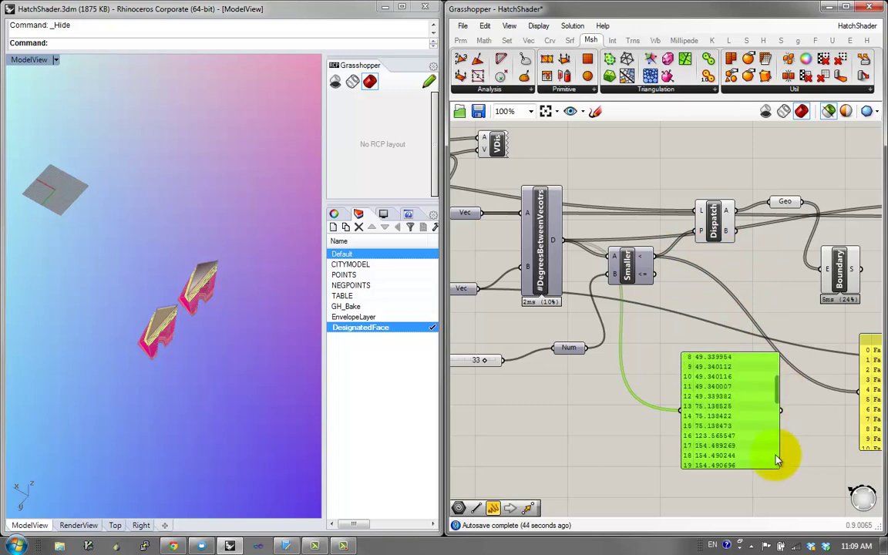
Rearrange the number slider, the angle panel and the Smaller Than component to free space after the angle cluster
click(460, 360)
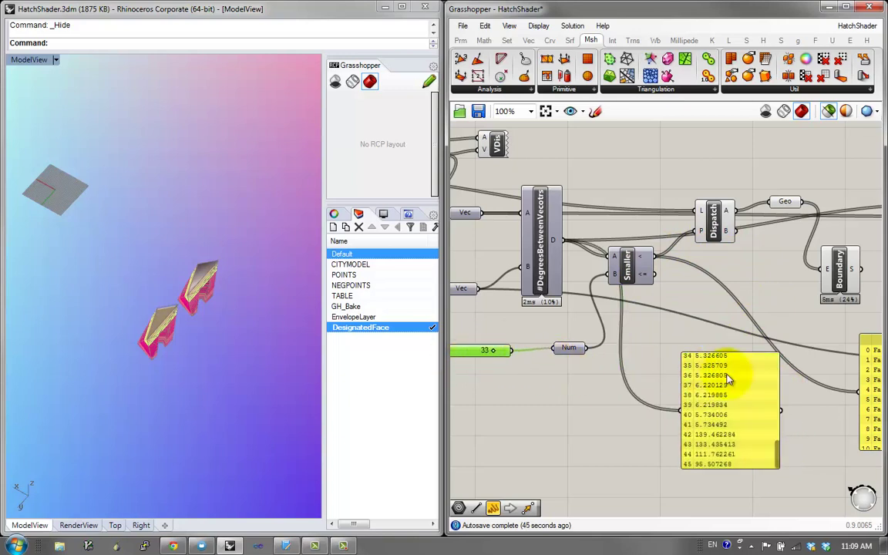
right_drag(719, 409, 722, 409)
drag(723, 409, 786, 394)
drag(640, 268, 681, 264)
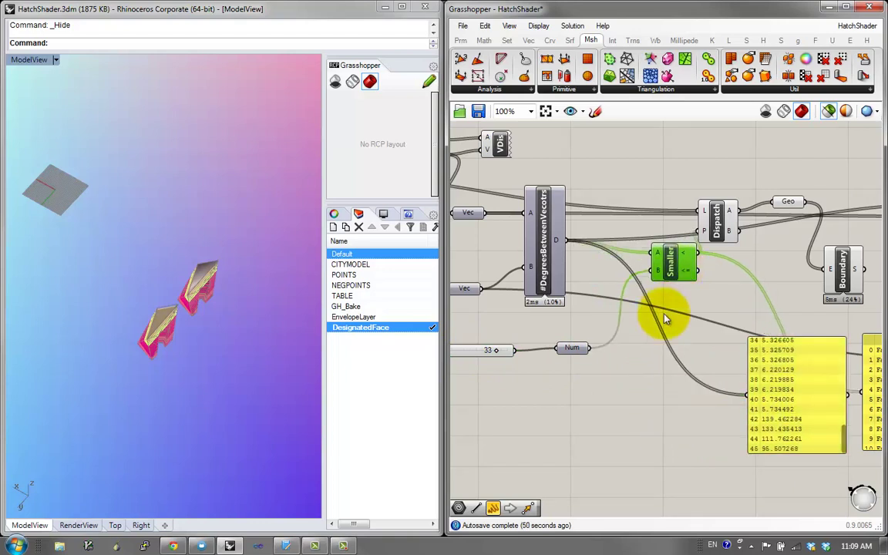
Add a Subtraction component below Smaller Than and connect the angle cluster's D output to its A input
double_click(640, 430)
text(sub)
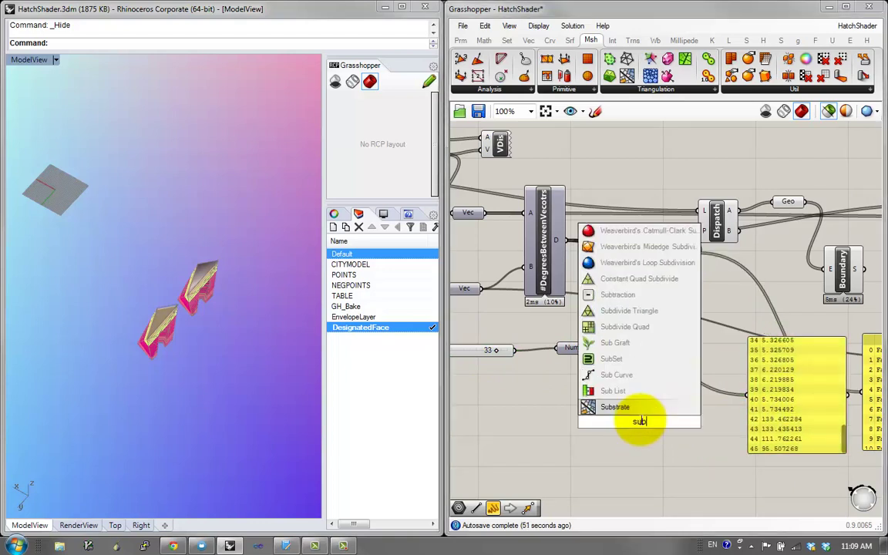
click(605, 294)
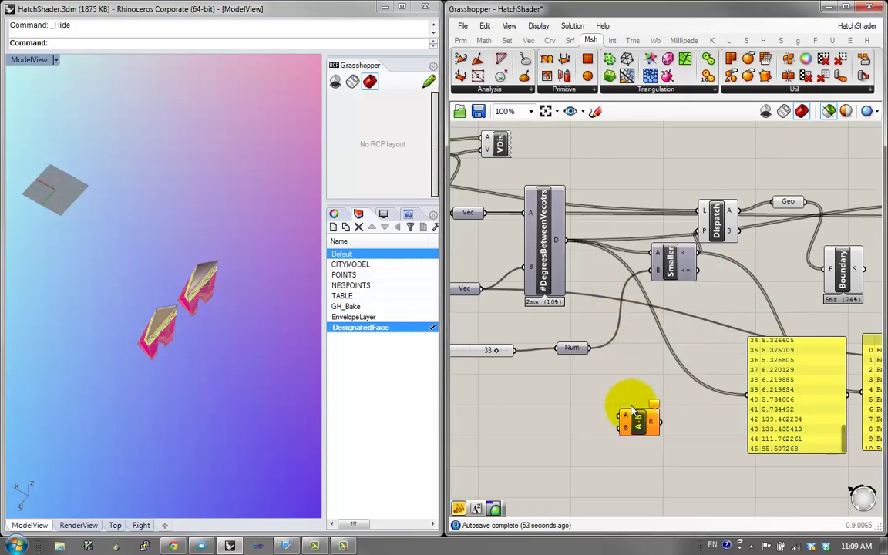
right_drag(582, 302, 577, 278)
drag(550, 251, 594, 381)
drag(603, 426, 641, 416)
double_click(551, 416)
text(180)
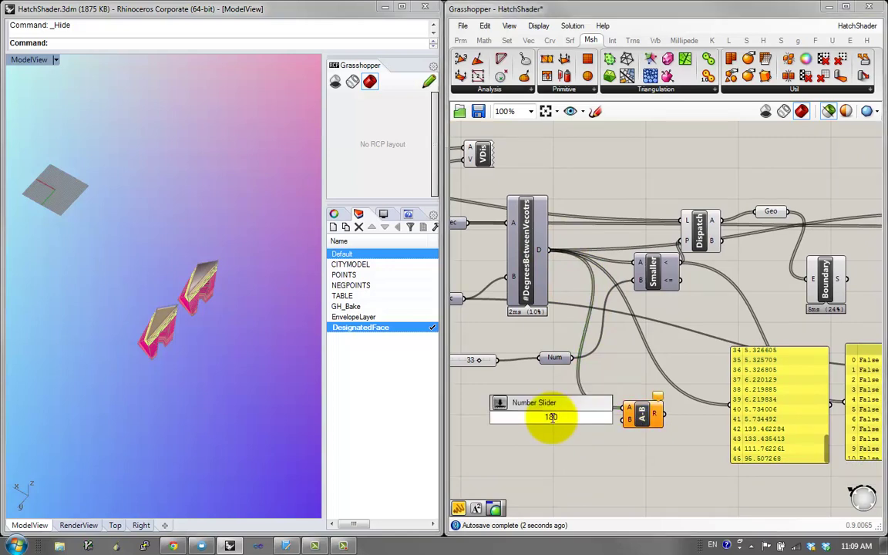
key(Escape)
double_click(532, 450)
text(num)
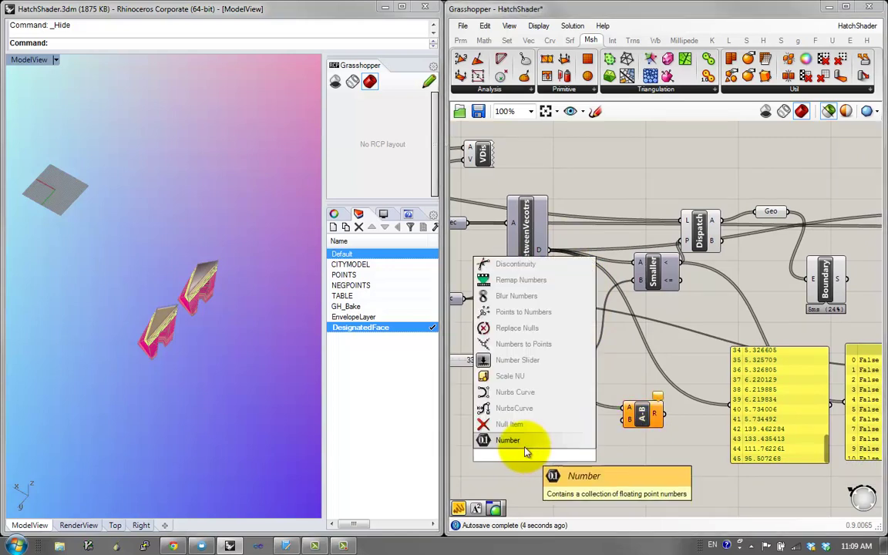
key(Escape)
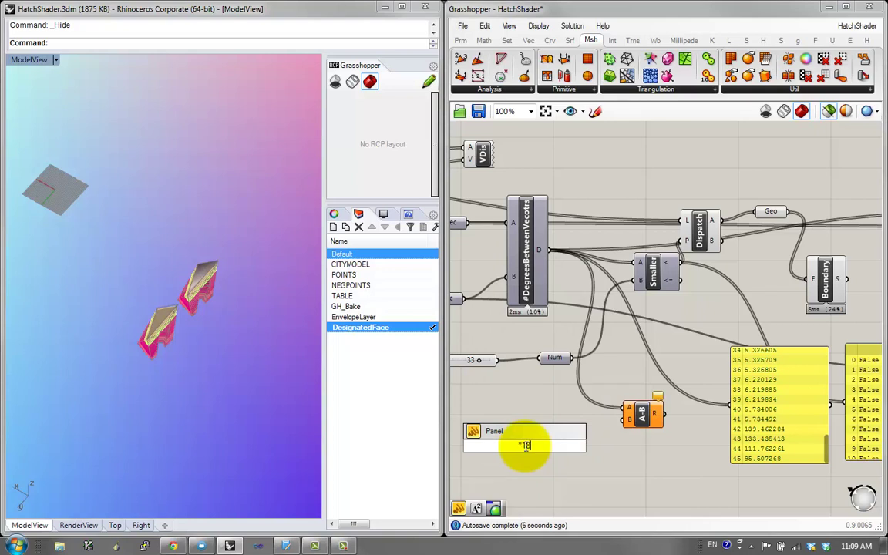
Add a panel containing 180 beside the Subtraction component
click(531, 454)
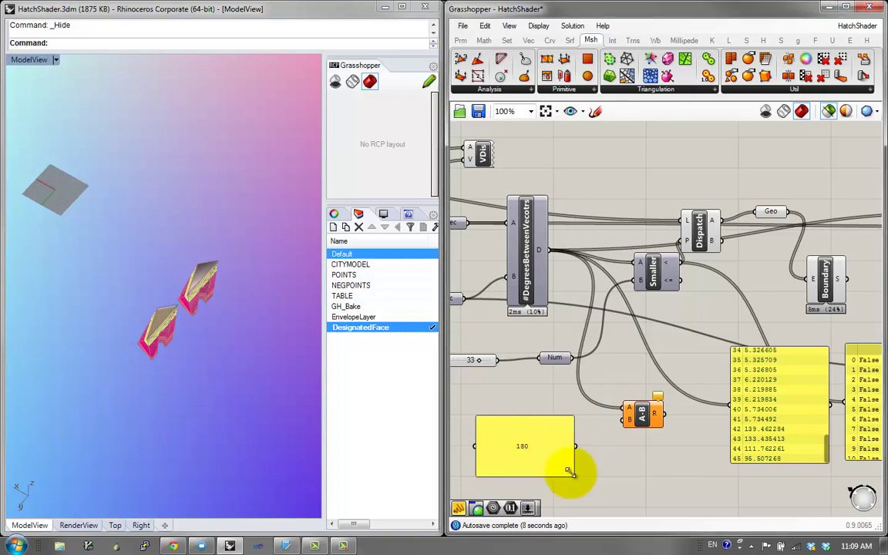
Shrink the 180 panel, connect it to the Subtraction component's B input, and feed the R output into the angle panel
drag(569, 472, 629, 418)
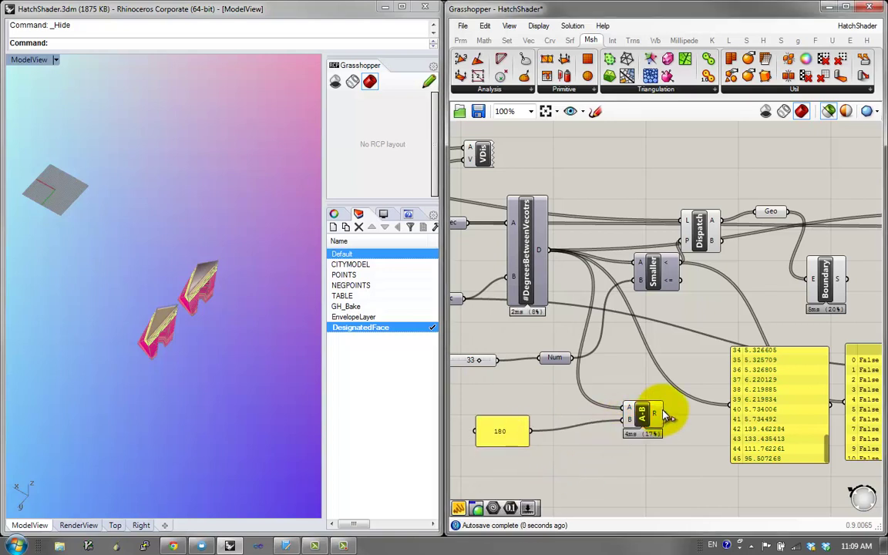
drag(826, 455, 818, 390)
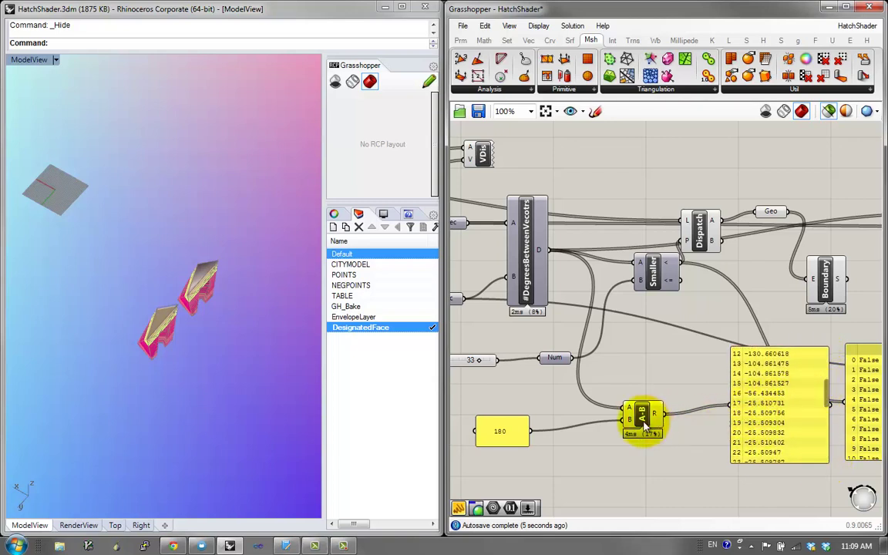
drag(642, 418, 636, 419)
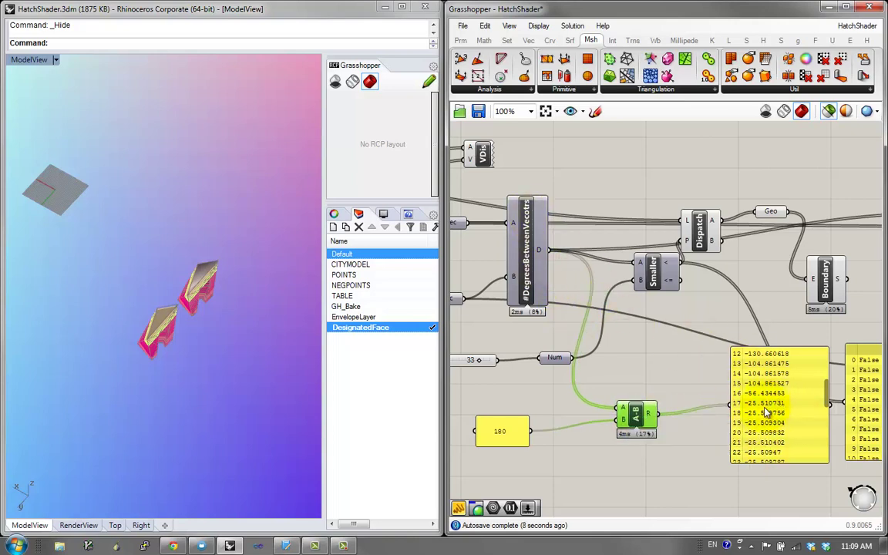
drag(513, 436, 554, 436)
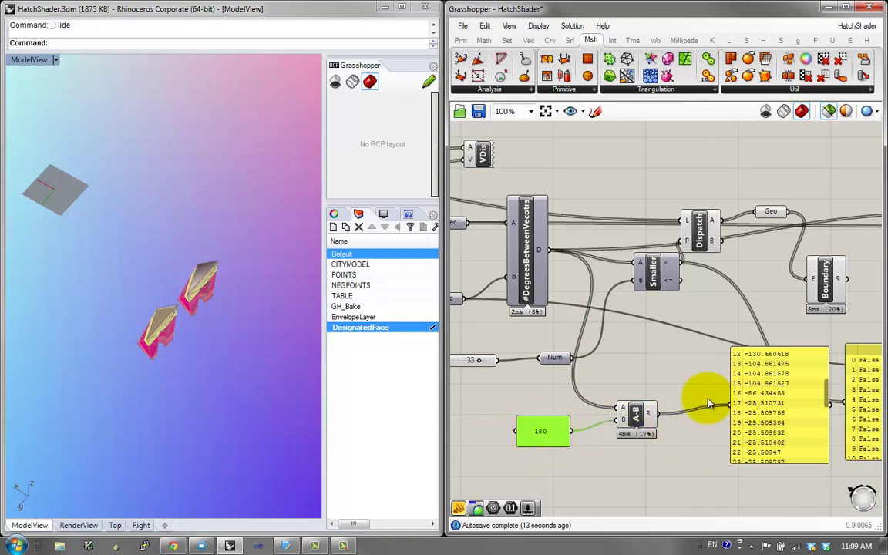
Add an Absolute component after the Subtraction, connect R to its x input, and feed its y output into the angle panel
double_click(685, 373)
text(a)
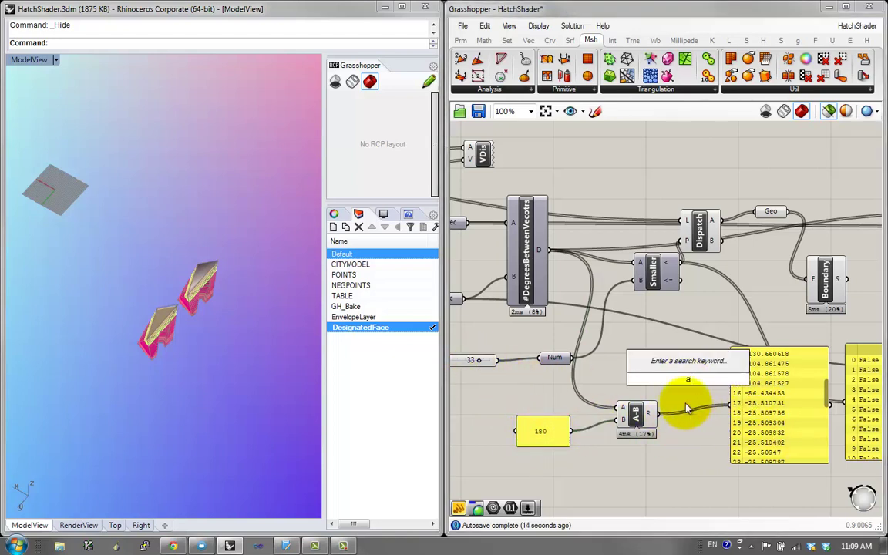
text(b)
click(660, 366)
drag(659, 413, 794, 418)
click(687, 390)
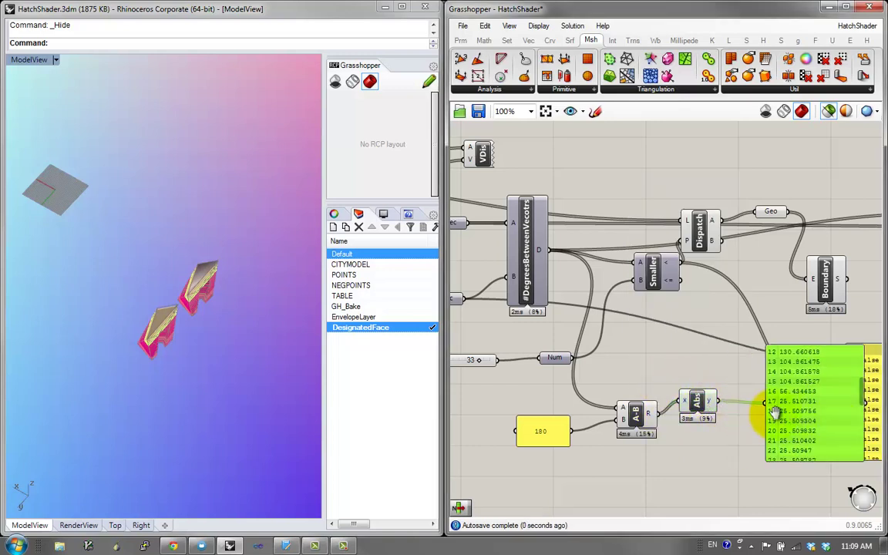
right_drag(773, 413, 747, 415)
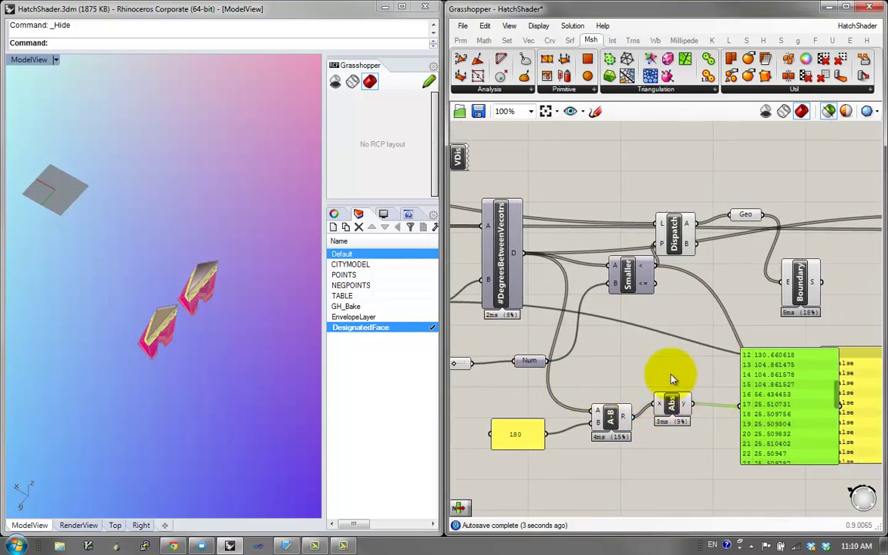
Move the 180 panel, Subtraction and Absolute components together away from the value panel to free up space
drag(707, 377, 512, 428)
drag(615, 416, 563, 442)
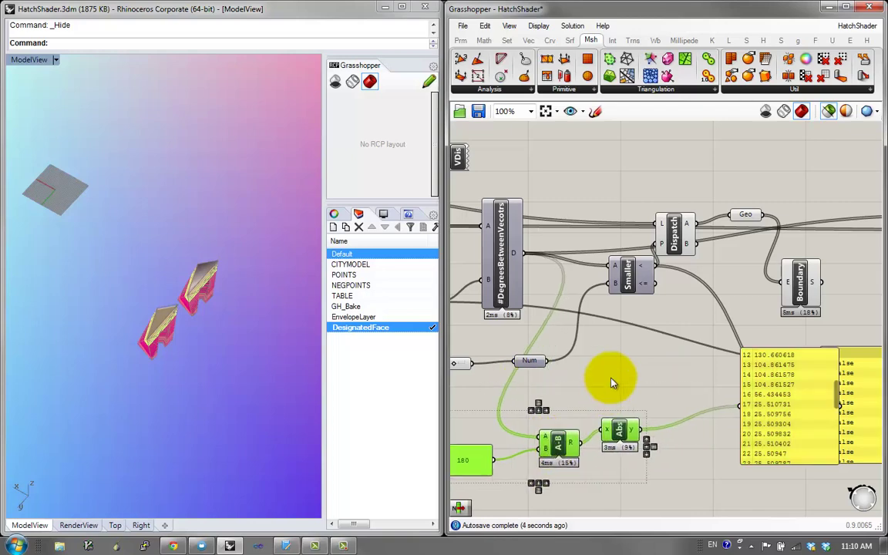
click(611, 378)
right_drag(629, 361, 648, 356)
right_drag(647, 298, 661, 290)
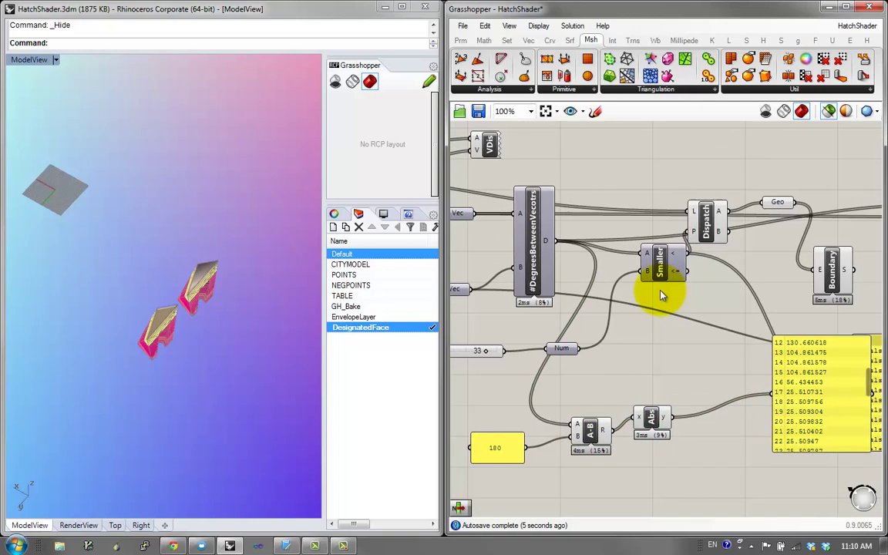
Duplicate the Smaller Than component below the original, connect Absolute's y output to its A input, and feed its result into the panel
drag(661, 274, 668, 278)
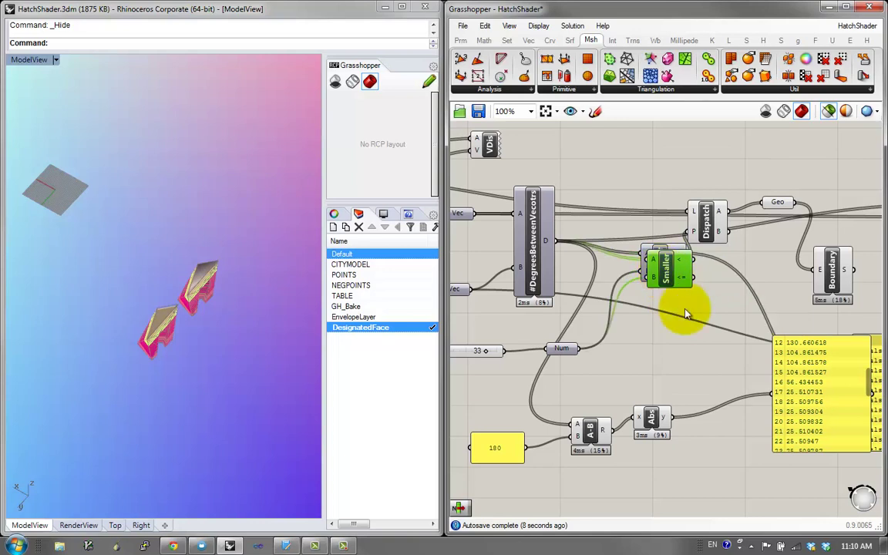
alt+drag(686, 314, 672, 417)
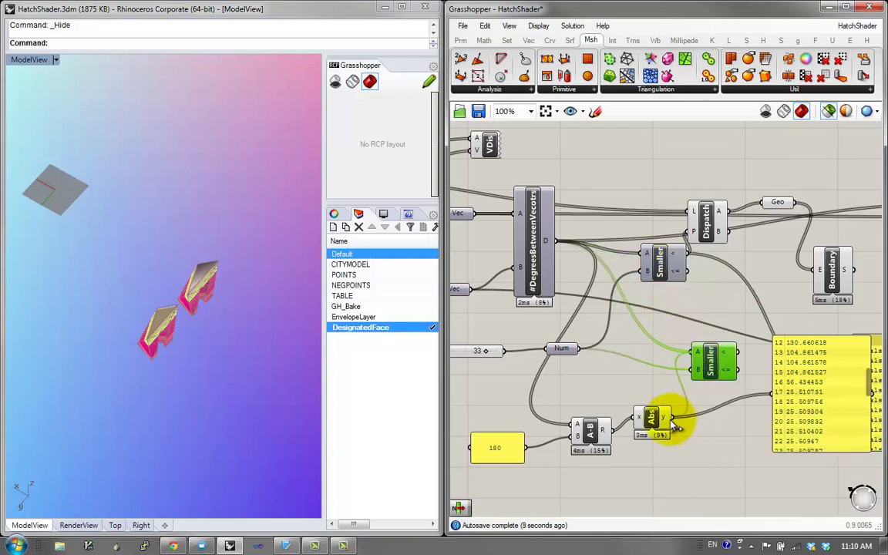
right_drag(742, 352, 676, 365)
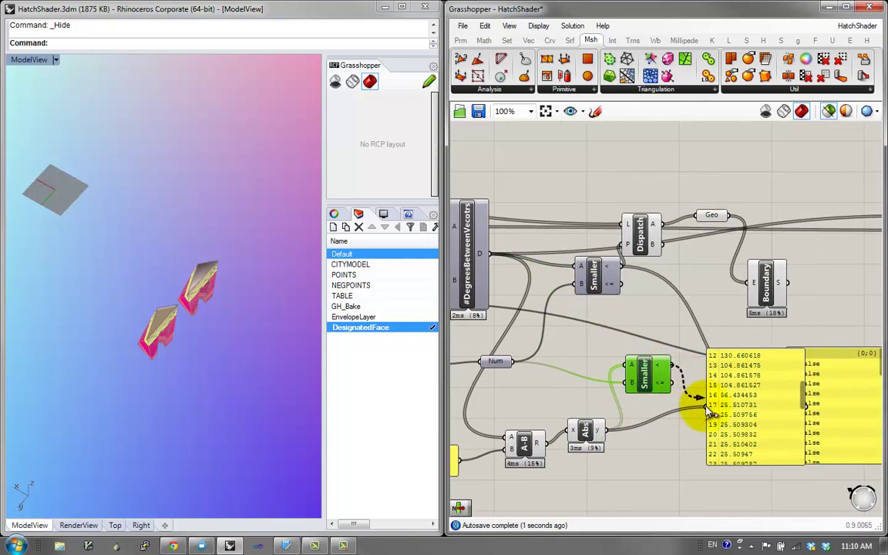
drag(707, 407, 707, 408)
drag(647, 377, 655, 379)
right_drag(656, 380, 632, 387)
drag(627, 382, 574, 375)
Duplicate the Dispatch with the second Smaller Than result as its P input, and connect a copied Geo parameter to its A output
click(614, 244)
alt+drag(621, 249, 651, 305)
drag(606, 364, 628, 309)
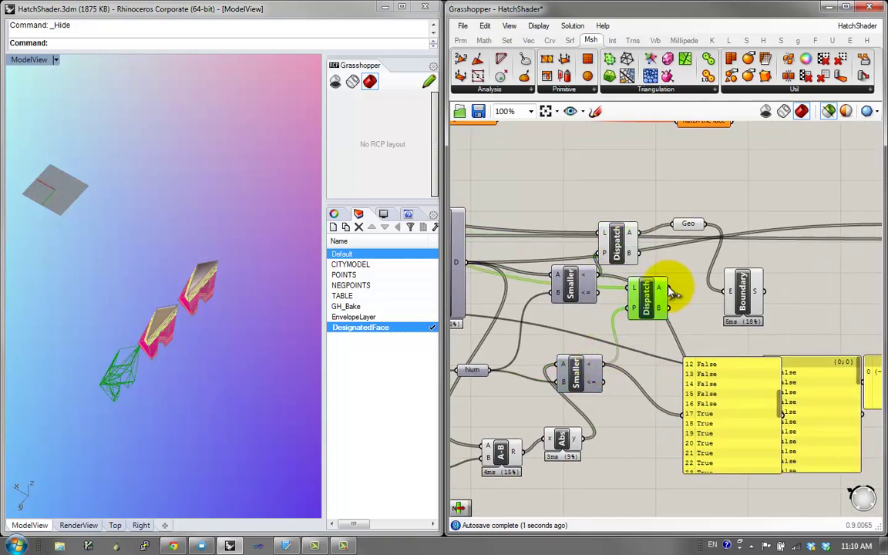
click(691, 224)
key(ctrl+c)
key(ctrl+v)
drag(669, 289, 675, 231)
Duplicate the Boundary component and connect the second Geo parameter to the copy's E input
click(742, 291)
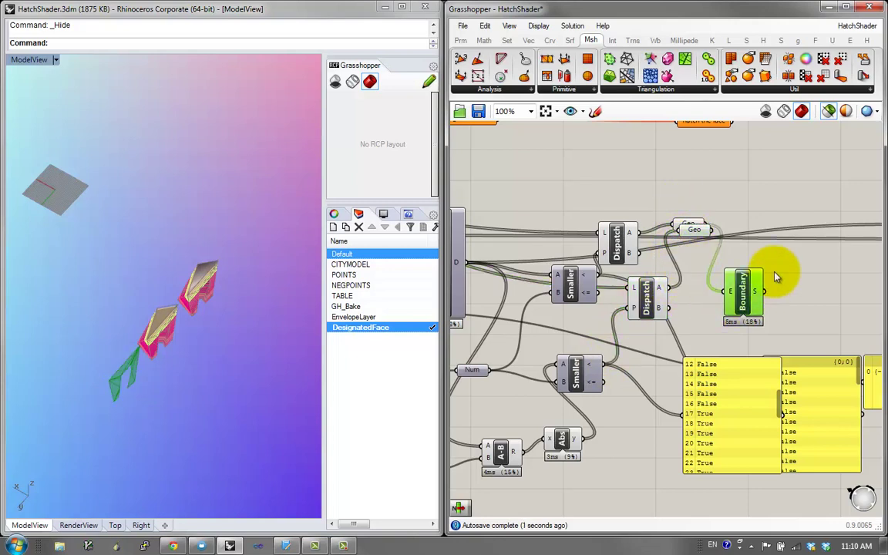
drag(748, 278, 776, 302)
key(ctrl+c)
key(ctrl+v)
click(695, 230)
right_drag(722, 295, 745, 291)
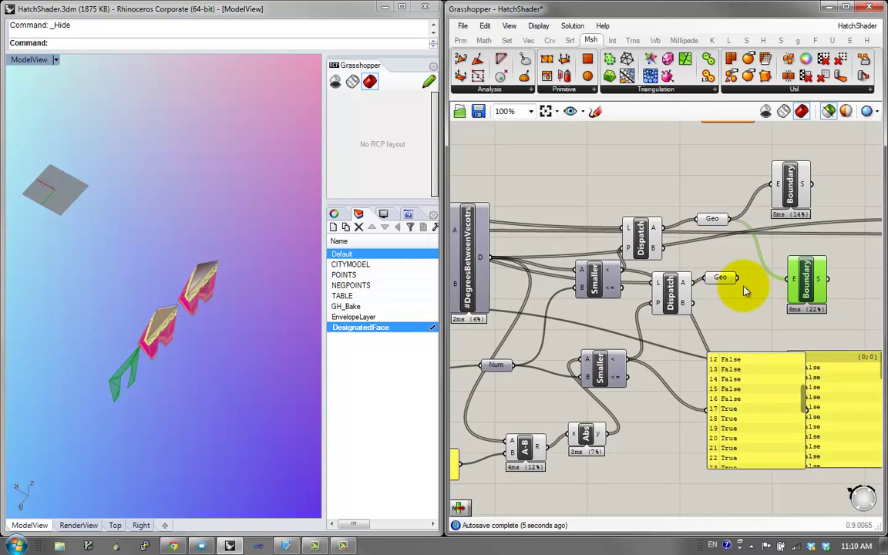
drag(787, 287, 789, 282)
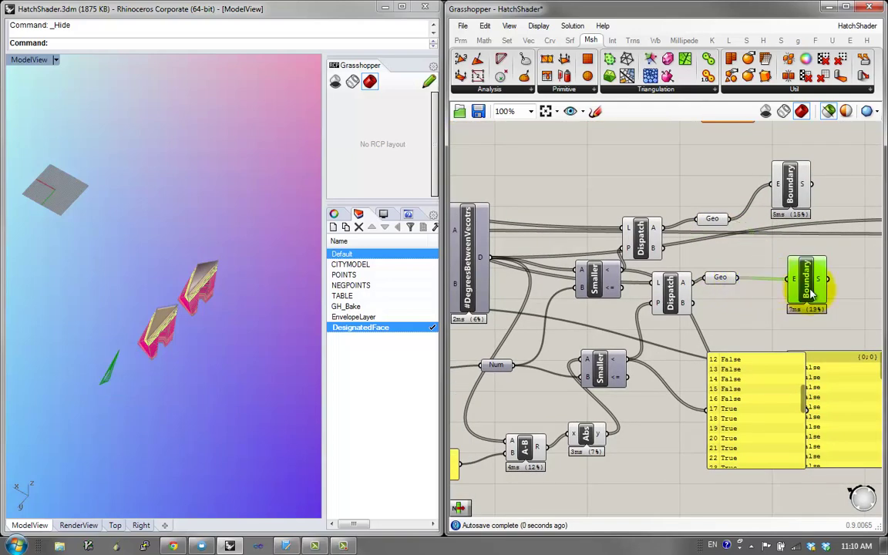
Highlight both Boundary components and examine their combined filtered faces in the model view
right_drag(711, 283, 715, 262)
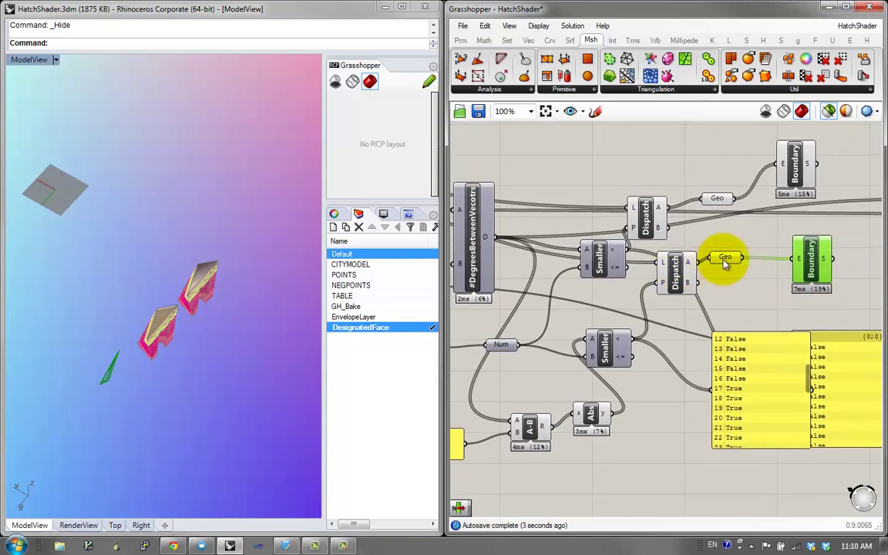
click(797, 173)
shift+click(810, 261)
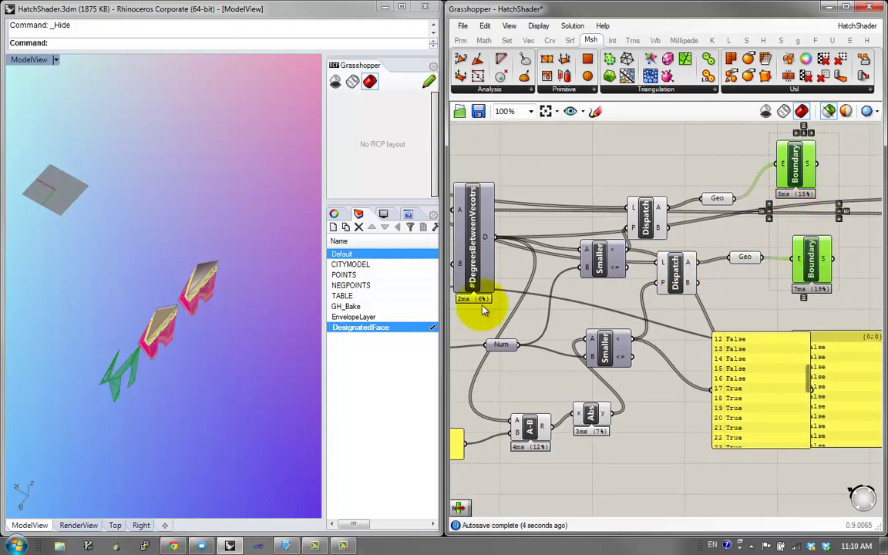
mouse_move(117, 359)
right_down()
mouse_move(234, 348)
mouse_move(220, 390)
mouse_move(191, 406)
mouse_move(184, 184)
mouse_move(254, 293)
mouse_move(253, 361)
mouse_move(234, 322)
mouse_move(210, 319)
mouse_move(163, 416)
right_up()
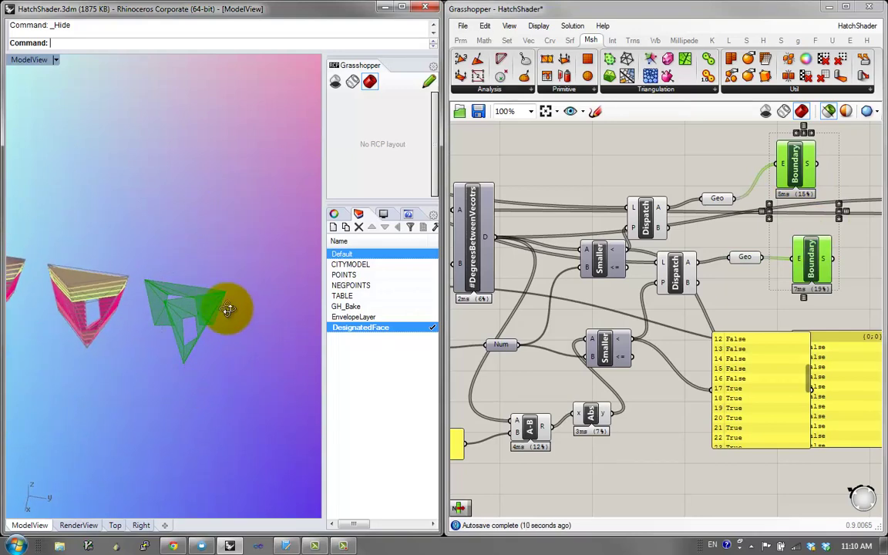
right_drag(228, 309, 200, 302)
Show the hidden Rhino objects, then hide the envelope mesh again so the designated face remains visible
text(Show)
key(Return)
scroll(205, 330, up, 7)
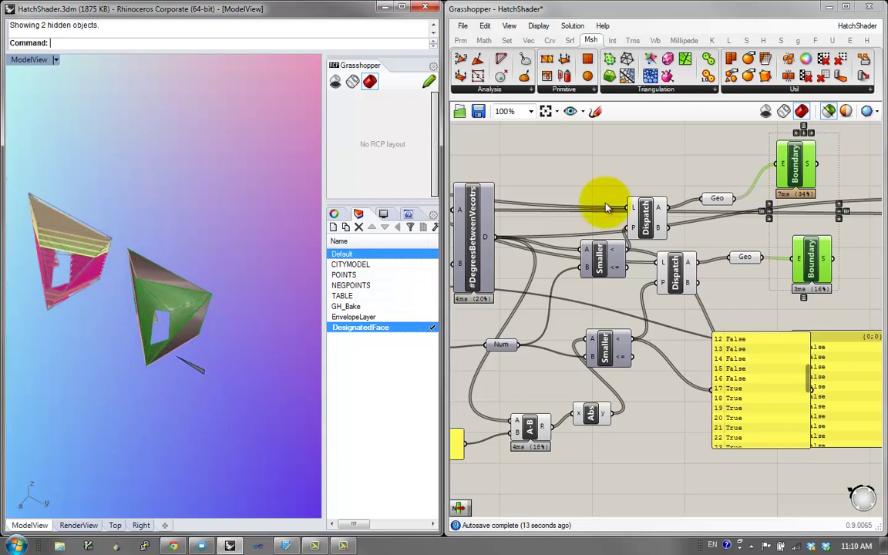
click(163, 311)
key(ctrl+h)
Reorient the designated face with the gumball and check the filtered faces from several angles
right_drag(164, 277, 196, 319)
right_drag(297, 301, 283, 356)
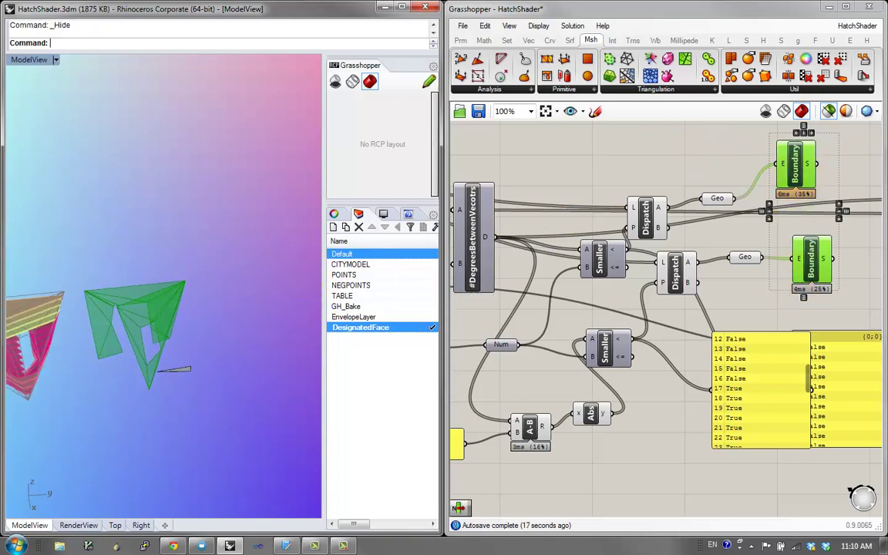
mouse_move(171, 352)
right_down()
mouse_move(174, 372)
mouse_move(197, 348)
right_up()
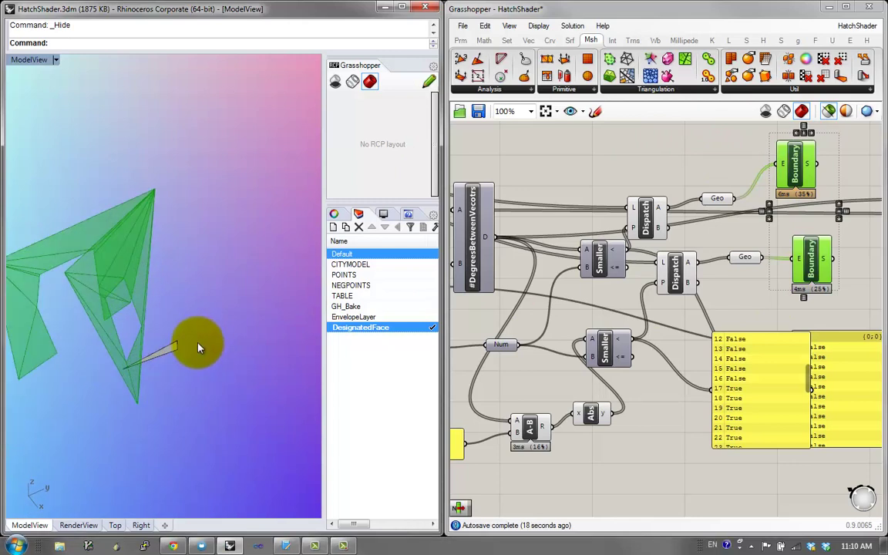
drag(176, 333, 154, 395)
right_drag(154, 395, 164, 420)
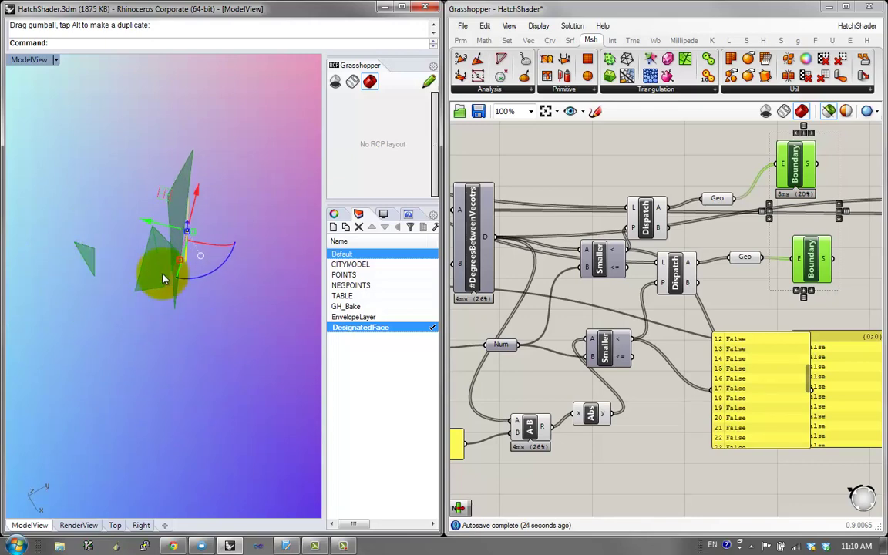
right_drag(174, 287, 192, 243)
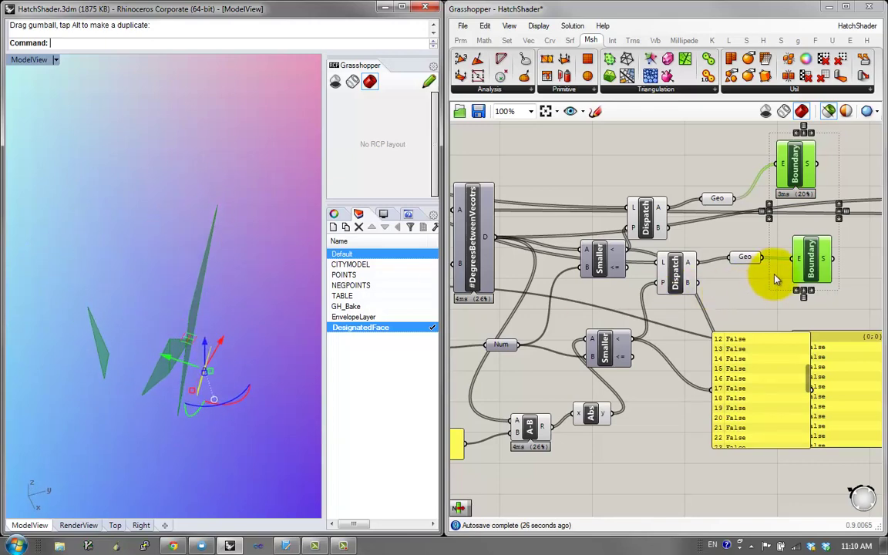
Move the two Boundary components farther from their Geo parameters, checking the faces each one produces
right_drag(763, 271, 646, 316)
click(710, 216)
drag(668, 212, 691, 206)
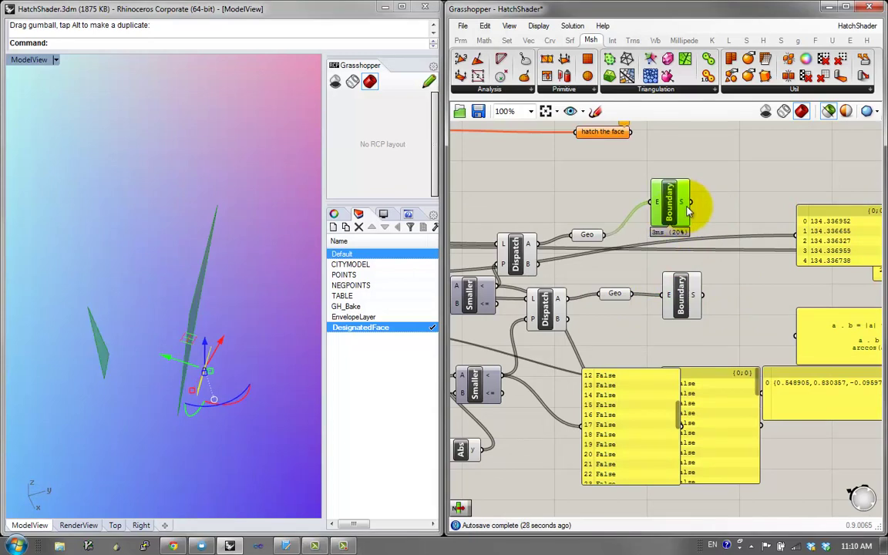
click(681, 287)
drag(682, 290, 730, 272)
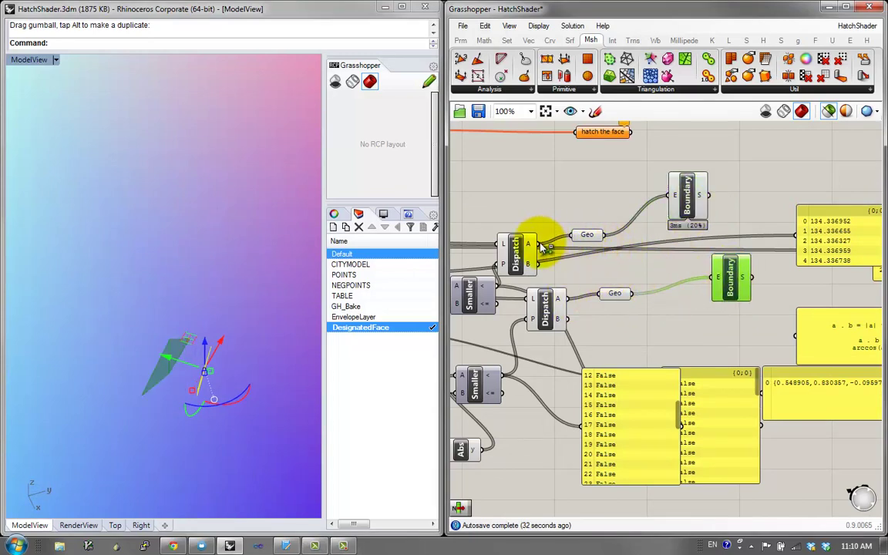
Add the first Dispatch's A output to the second Geo parameter, delete the first Geo and Boundary, and tidy the remaining pair
shift+drag(602, 289, 599, 292)
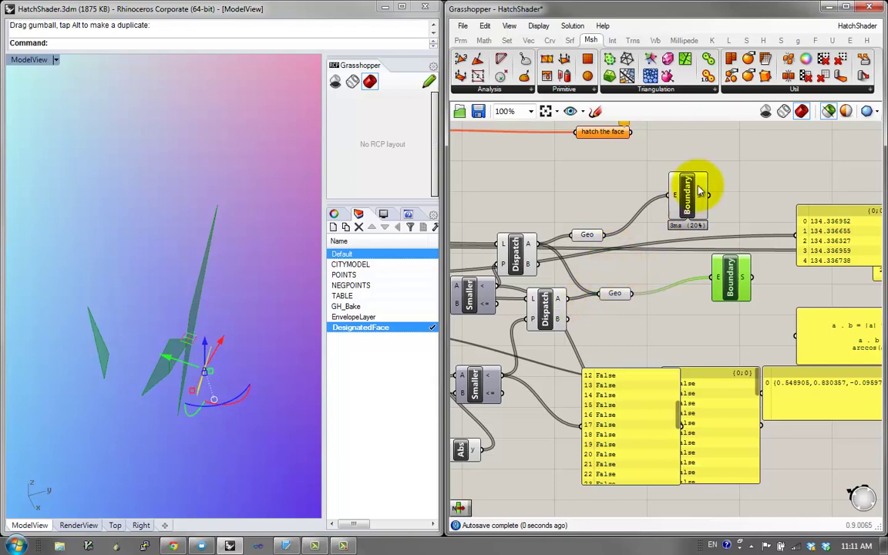
drag(697, 183, 617, 216)
drag(663, 198, 587, 239)
key(Delete)
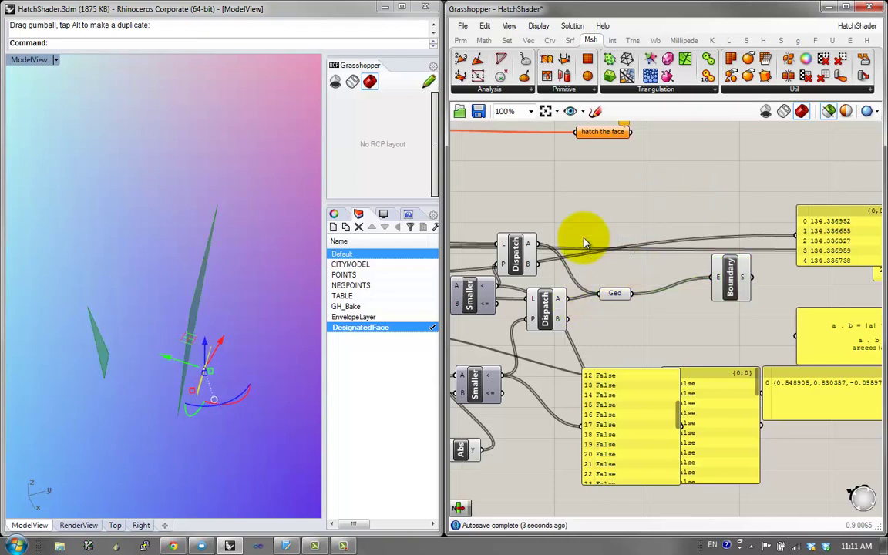
click(719, 296)
drag(719, 297, 698, 296)
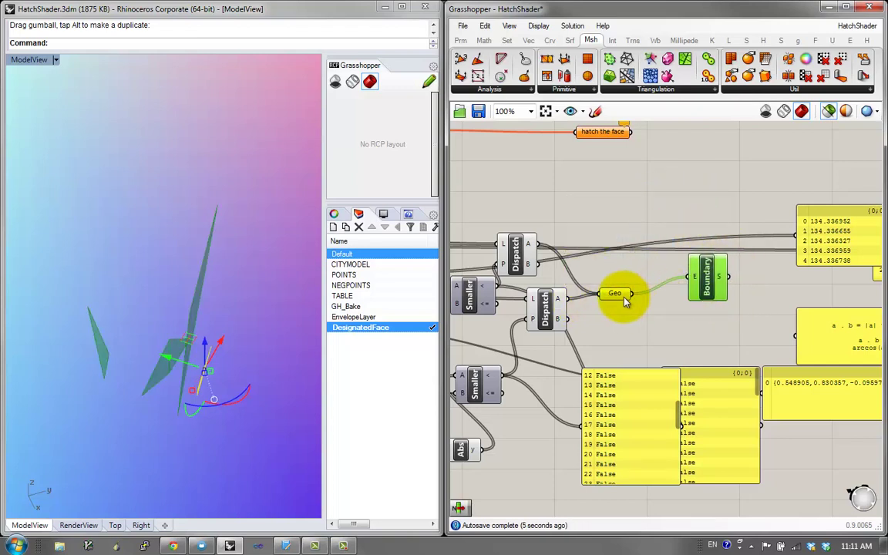
drag(616, 294, 640, 267)
Connect the first Dispatch's A output to the panel to inspect its contents
drag(567, 318, 581, 425)
drag(532, 245, 582, 425)
drag(666, 368, 635, 410)
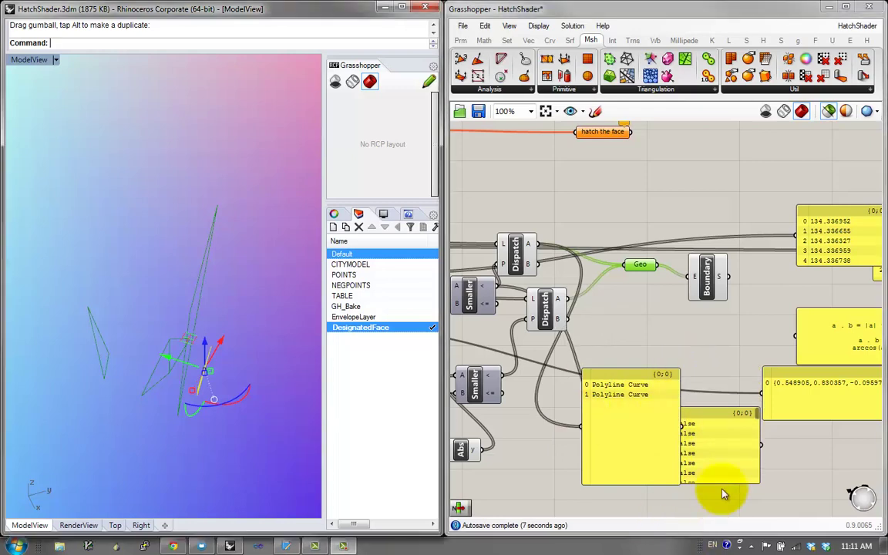
Delete the leftover data panels around the Dispatch and Boundary components
click(672, 471)
right_drag(668, 461, 532, 417)
scroll(532, 417, down, 1)
drag(651, 453, 532, 385)
shift+click(666, 252)
key(Delete)
Review the definition along its workflow labels, from grabbing the mesh through getting faces to the parallel-face comparison
right_drag(614, 287, 771, 316)
right_drag(615, 250, 801, 248)
scroll(661, 241, down, 1)
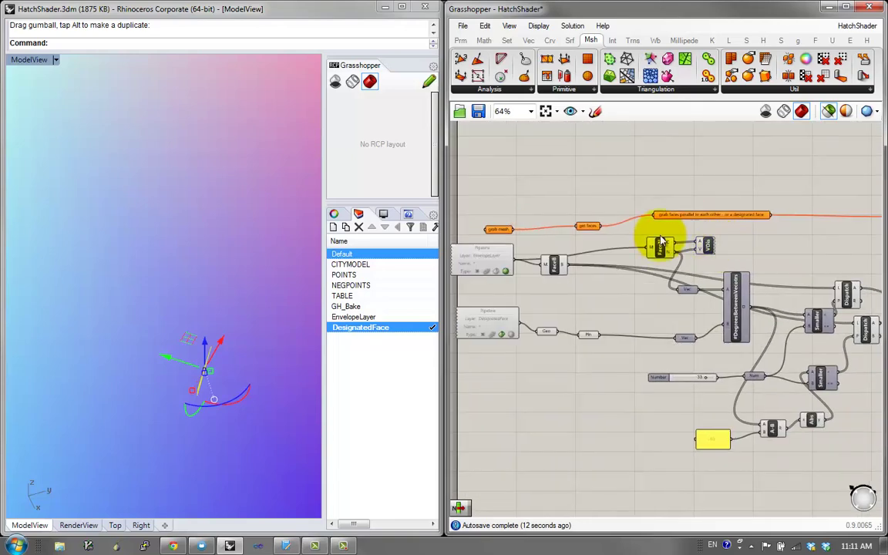
scroll(573, 241, up, 1)
drag(478, 228, 475, 224)
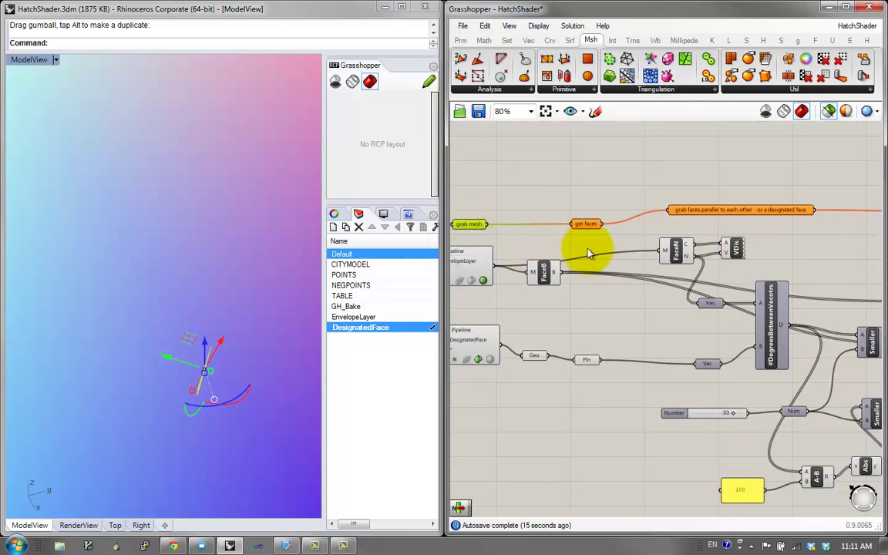
mouse_move(732, 221)
right_down()
mouse_move(669, 200)
mouse_move(609, 214)
right_up()
right_drag(685, 348, 725, 341)
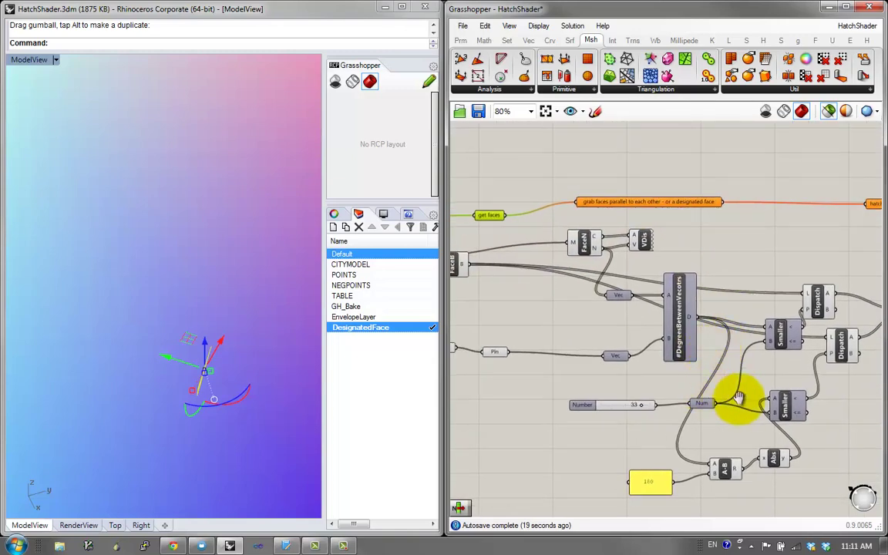
right_drag(740, 399, 786, 404)
Move the number slider and its Num parameter farther from the Smaller Than components
drag(769, 435, 655, 431)
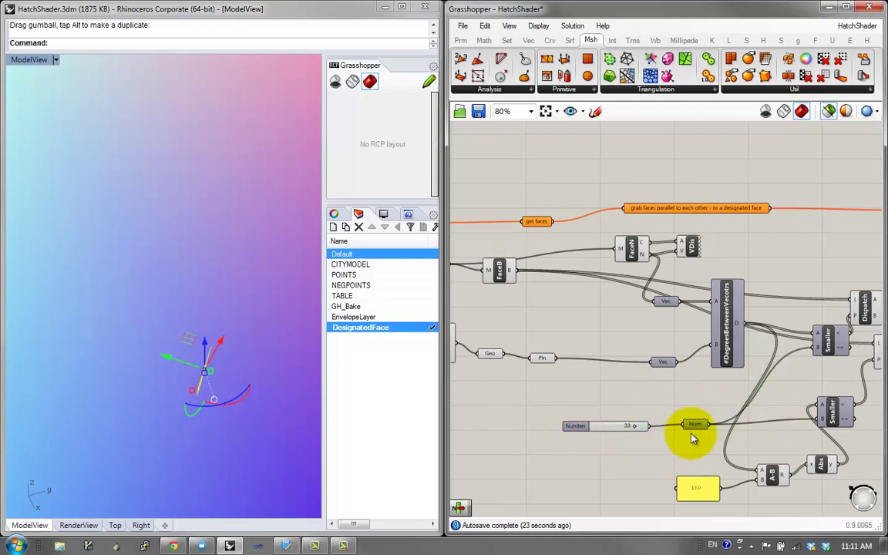
right_click(694, 424)
mouse_move(645, 403)
mouse_down()
mouse_move(569, 440)
mouse_move(595, 450)
mouse_up()
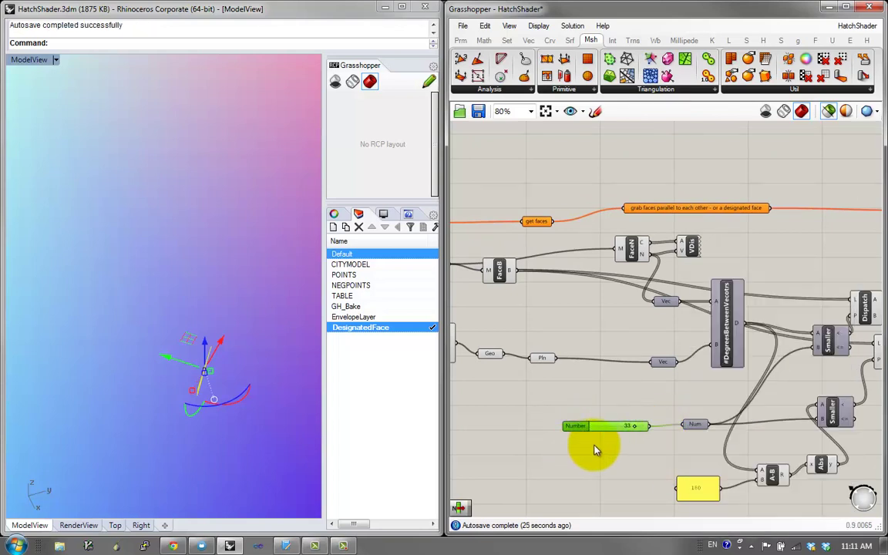
Group the number slider on its own and delete the Vector Display component attached to the face normals
key(ctrl+g)
right_drag(573, 419, 471, 439)
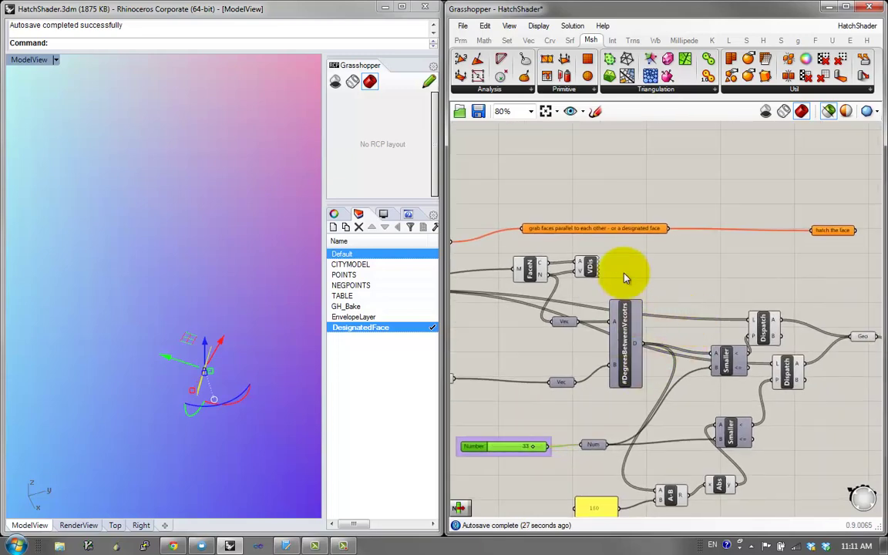
click(590, 267)
key(Delete)
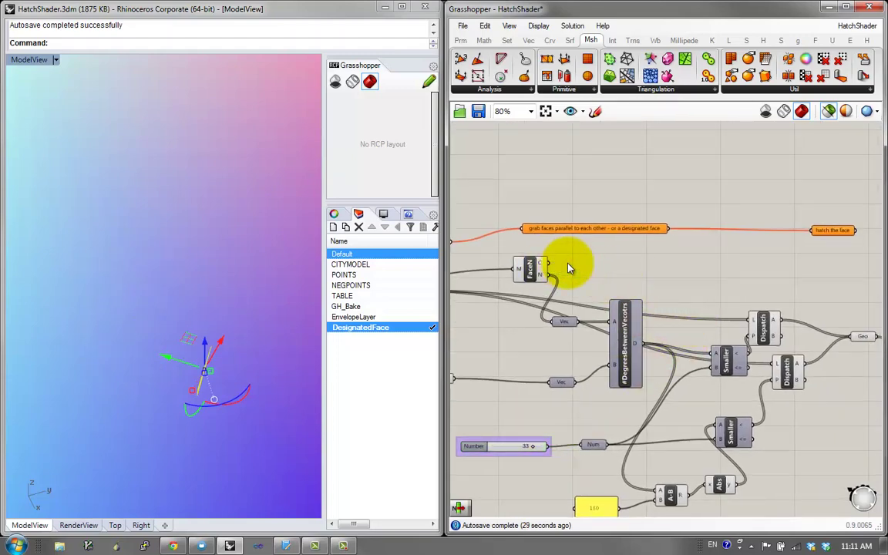
Preview the dispatched faces and their boundary surfaces in the model, and move the "hatch the face" label above the Boundary component
right_drag(770, 301, 704, 288)
click(709, 308)
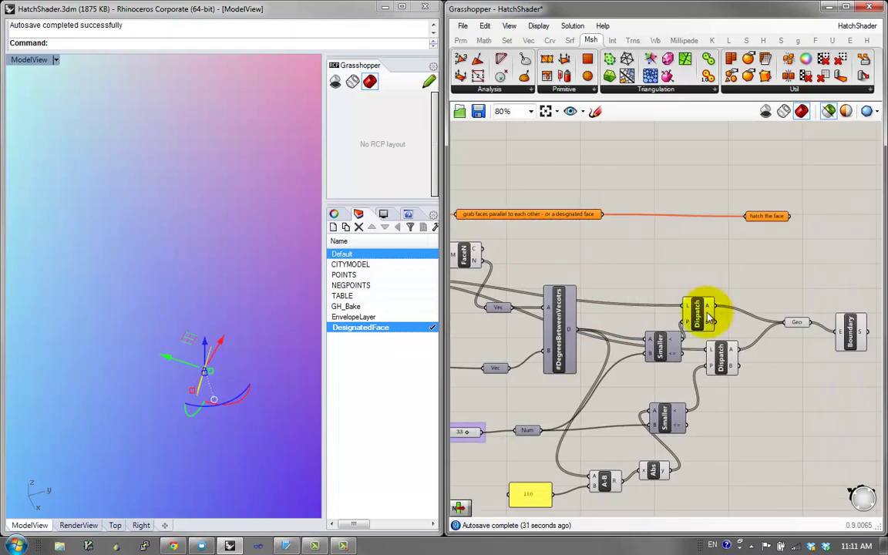
click(786, 322)
right_drag(877, 334, 801, 333)
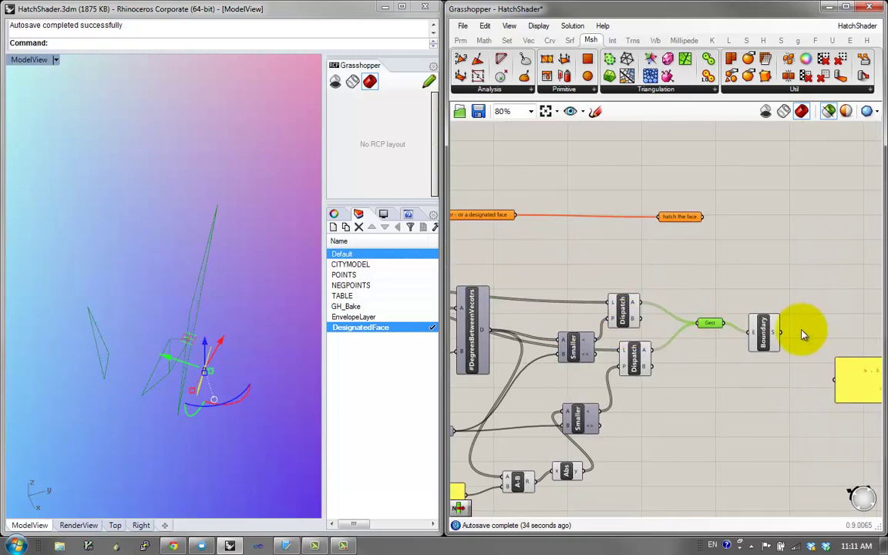
drag(704, 218, 747, 215)
click(764, 347)
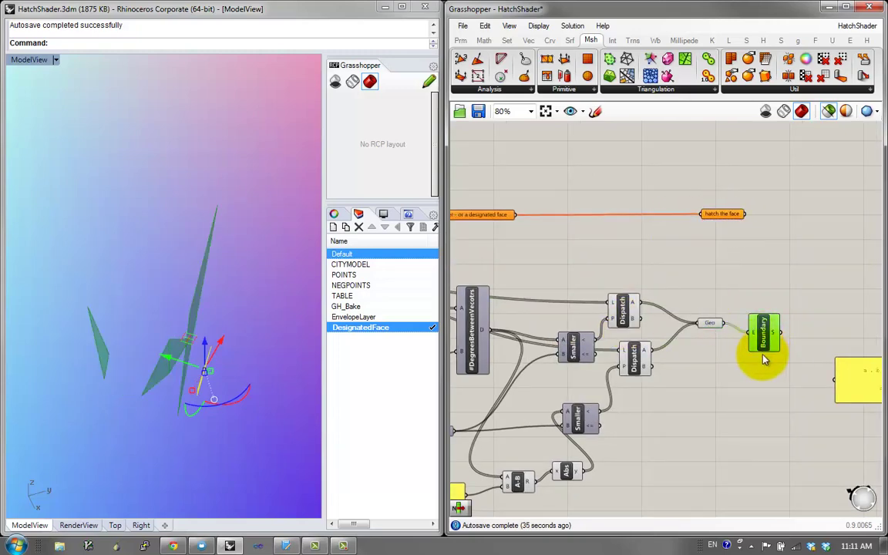
mouse_move(260, 392)
right_down()
mouse_move(148, 257)
mouse_move(178, 377)
mouse_move(159, 381)
mouse_move(254, 416)
right_up()
right_drag(262, 453, 316, 405)
right_drag(703, 383, 566, 387)
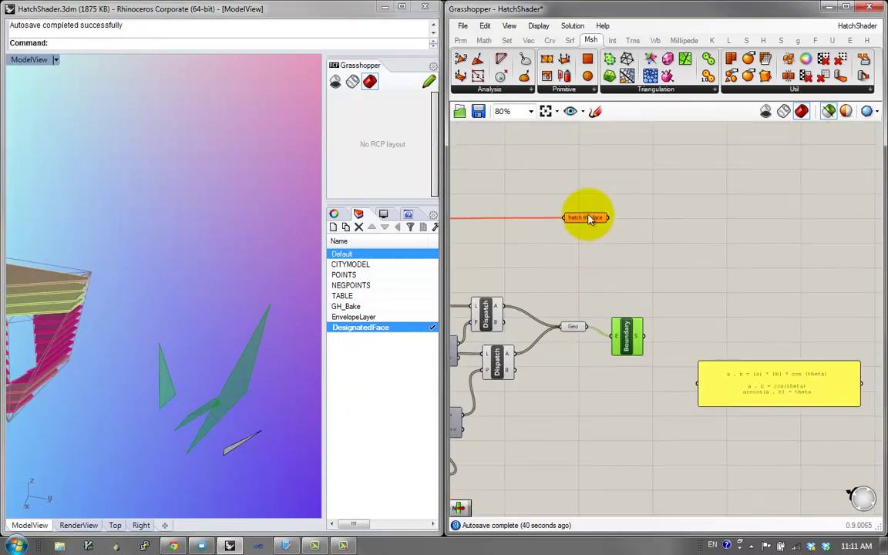
mouse_move(589, 218)
mouse_down()
mouse_move(607, 199)
mouse_move(607, 207)
mouse_up()
click(623, 326)
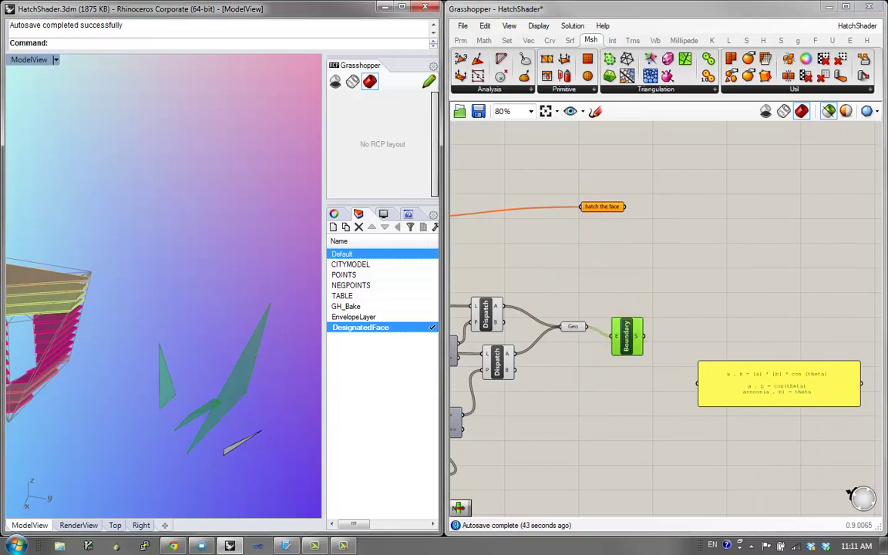
Add two Geometry parameters wired in series from the merged Geo parameter, placed beyond the Boundary component
double_click(759, 249)
text(geo)
click(744, 216)
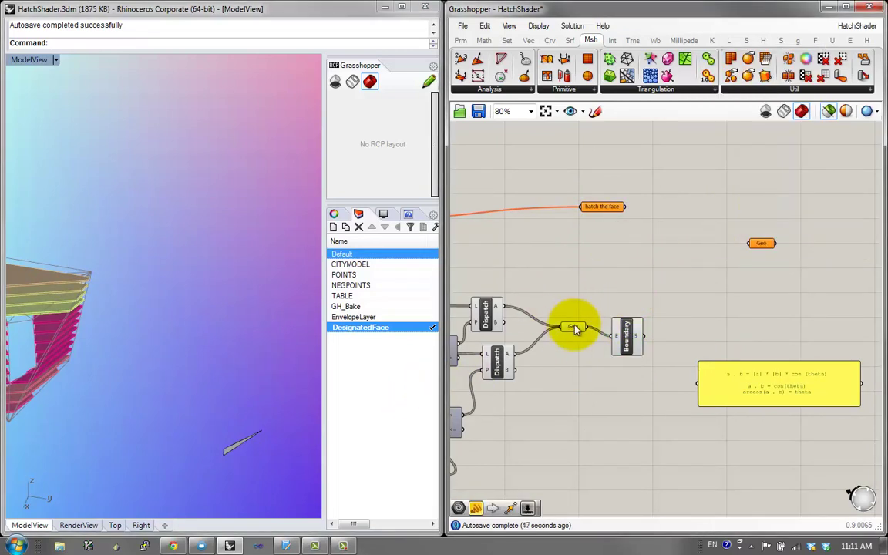
drag(605, 316, 736, 248)
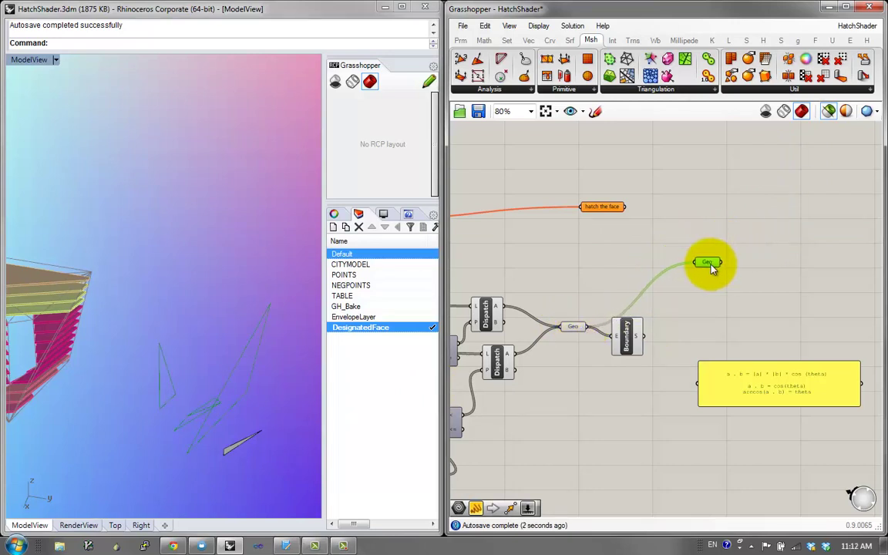
drag(725, 266, 758, 264)
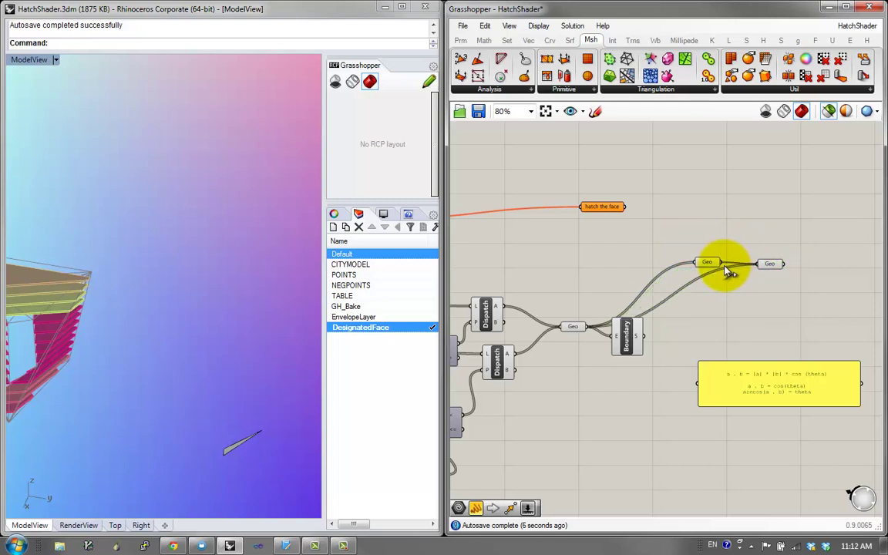
click(699, 270)
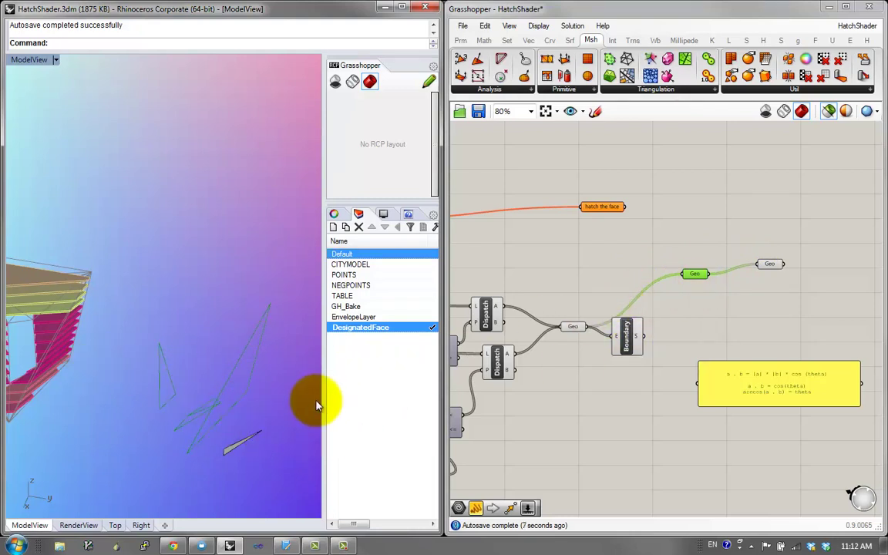
Turn the first of the two new Geometry parameters into a cluster and name it #HatchFace
middle_click(697, 275)
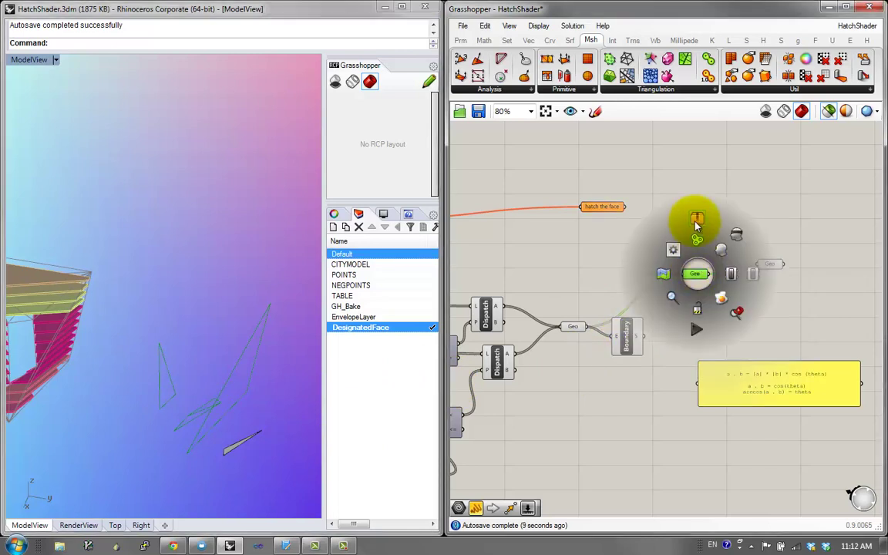
click(698, 214)
right_click(696, 271)
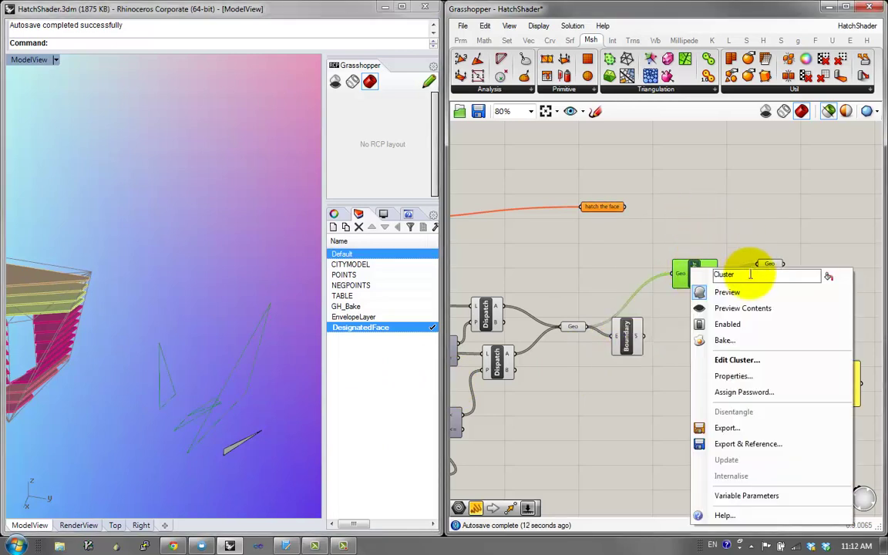
double_click(750, 276)
text(#Htac)
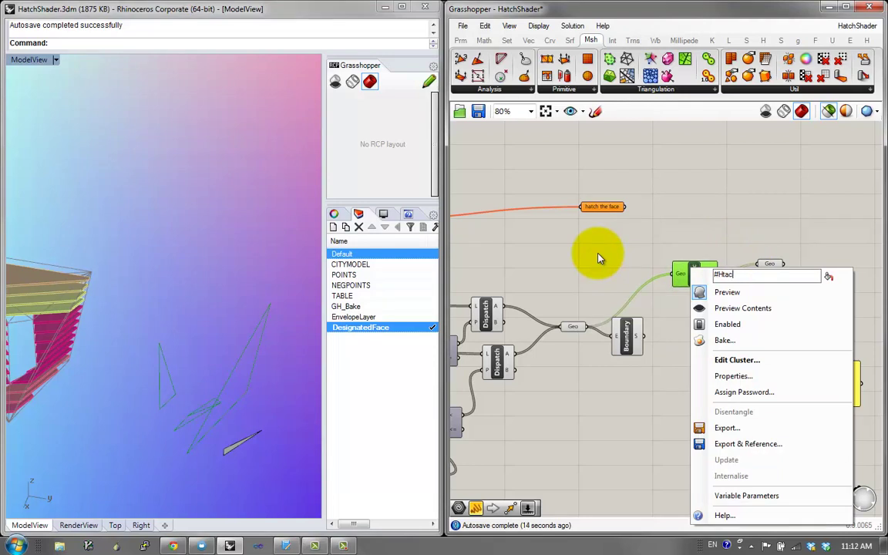
key(BackSpace)
key(BackSpace)
key(BackSpace)
text(atchFace)
key(Return)
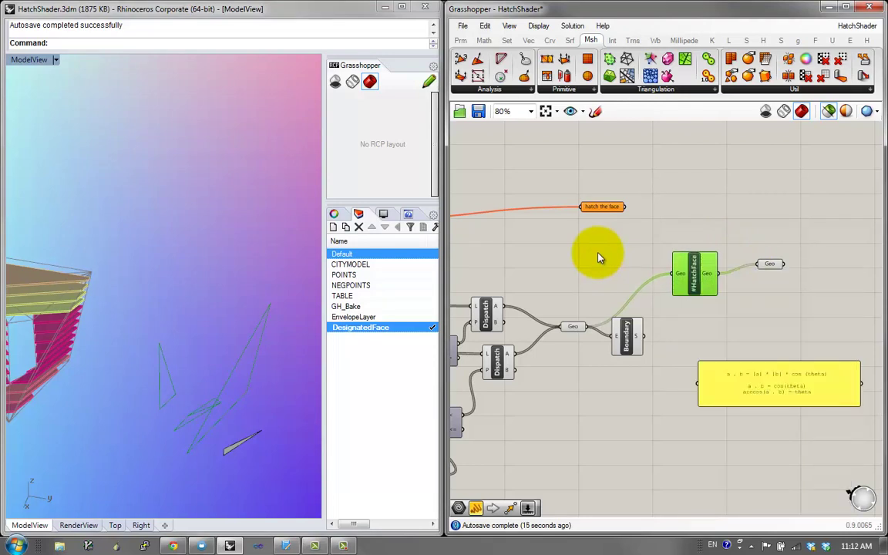
Delete the Boundary component attached to the grabbed faces' Geo parameter
drag(632, 338, 651, 345)
drag(686, 272, 650, 273)
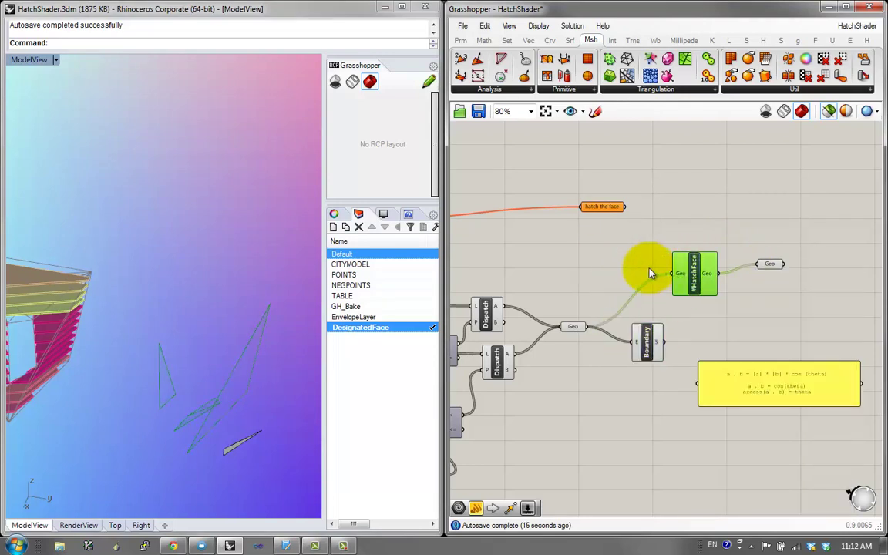
click(647, 336)
key(Delete)
Nudge the #DegreesBetweenVecotrs component and the 180 panel on the canvas to tidy the angle comparison layout
right_drag(626, 360, 749, 353)
scroll(691, 349, down, 1)
right_drag(692, 348, 757, 340)
right_drag(577, 308, 604, 288)
scroll(591, 302, up, 2)
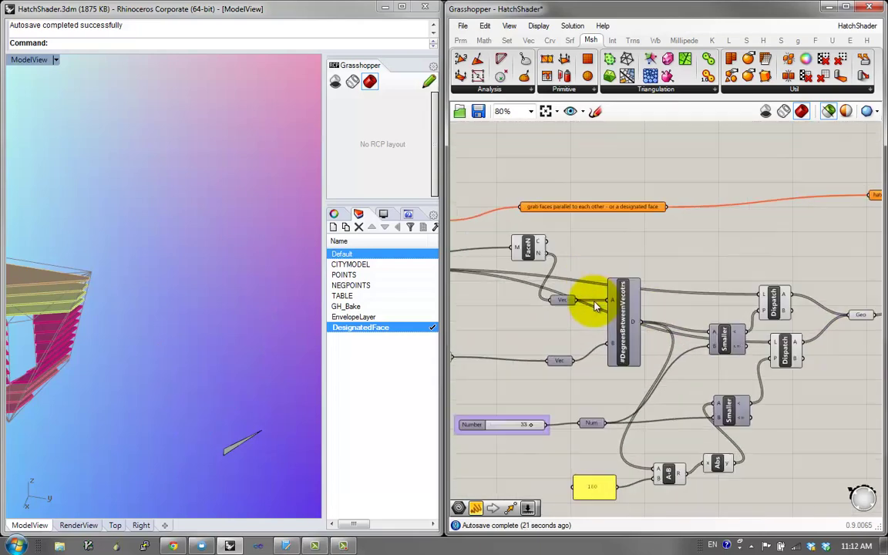
drag(502, 248, 484, 266)
drag(646, 349, 637, 358)
right_drag(659, 311, 586, 248)
scroll(621, 363, down, 1)
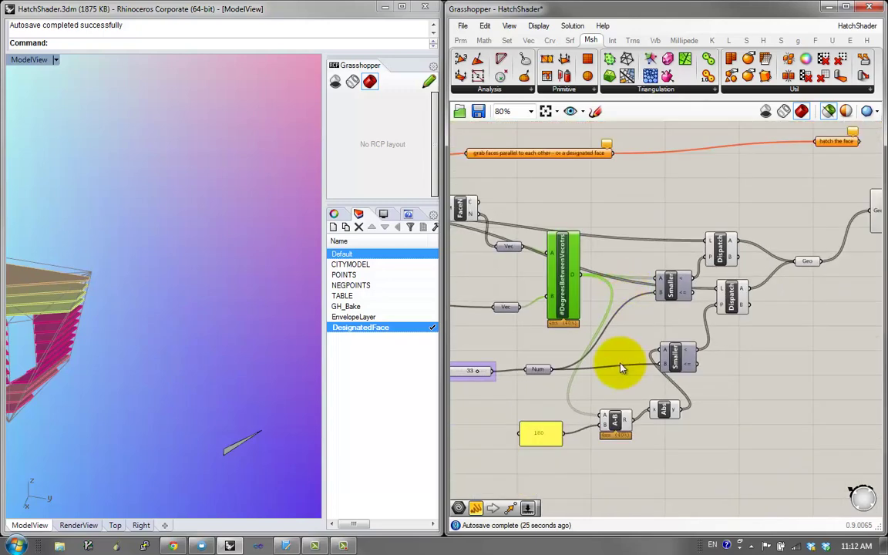
click(553, 430)
drag(733, 460, 515, 339)
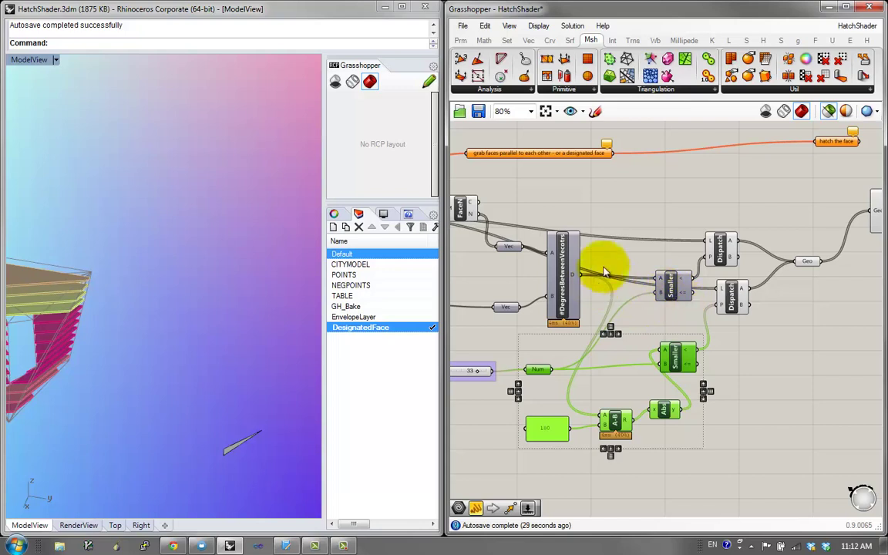
Insert a Data parameter that relays the #DegreesBetweenVecotrs output to the upper Smaller and A-B components
double_click(623, 229)
text(data)
click(589, 205)
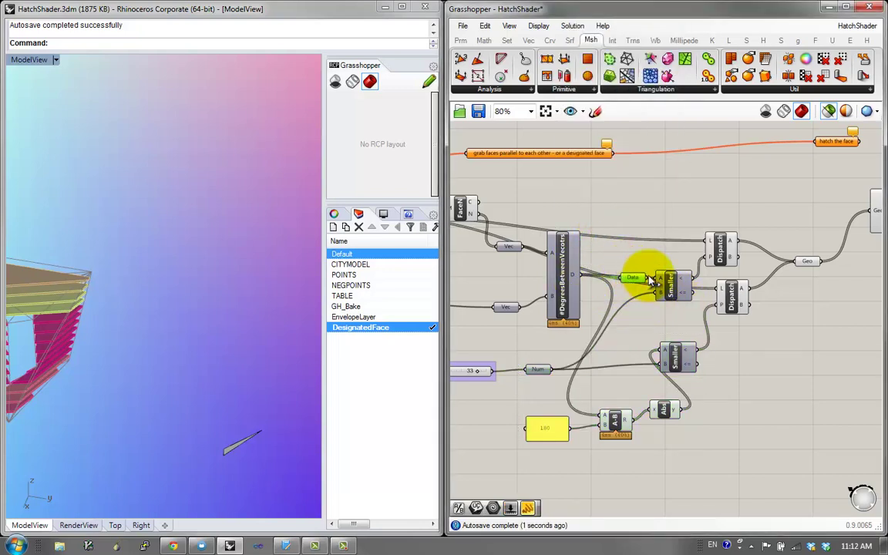
drag(647, 279, 599, 313)
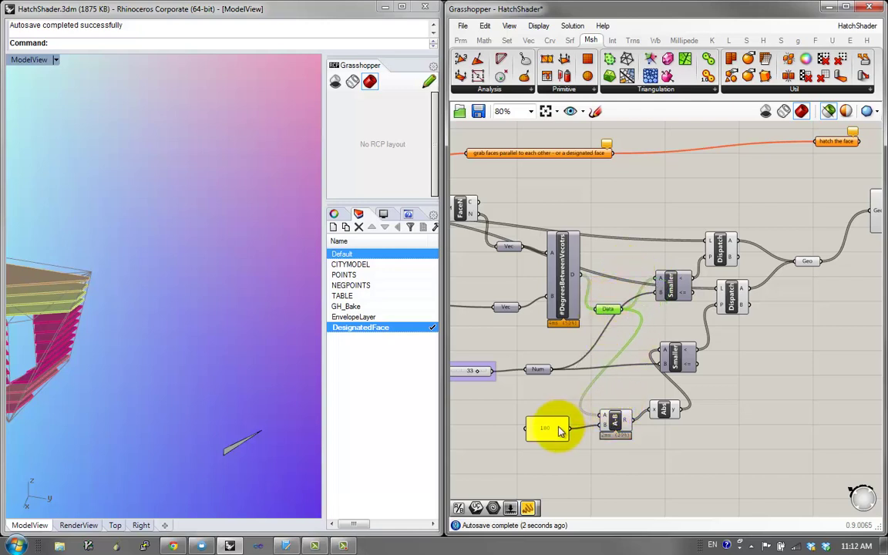
drag(782, 458, 597, 324)
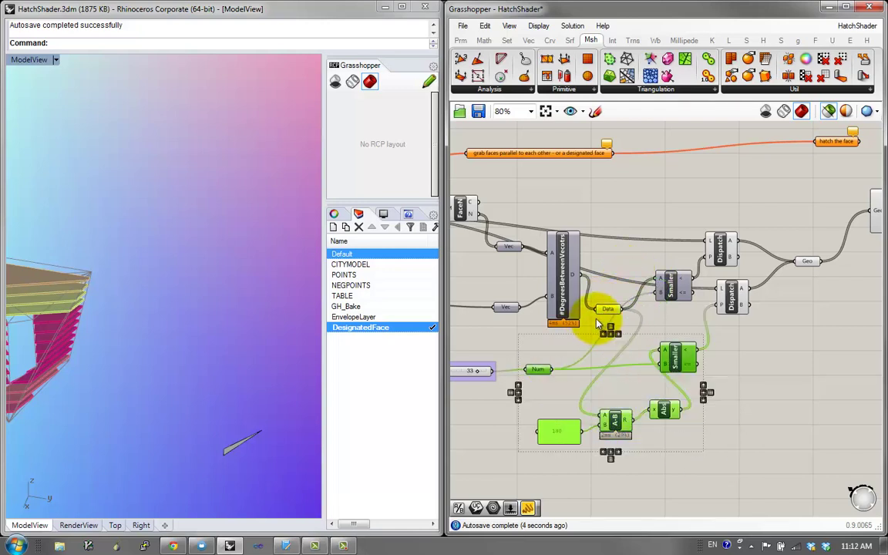
Add a second Data parameter that relays the FaceB output to the list inputs of both Dispatch components
right_drag(685, 298, 768, 314)
double_click(687, 198)
text(data)
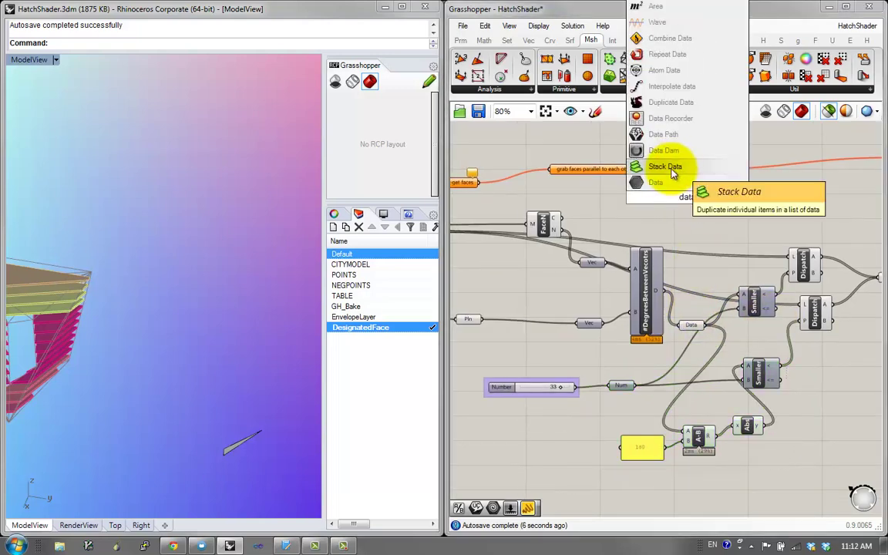
click(669, 183)
right_drag(749, 188, 852, 188)
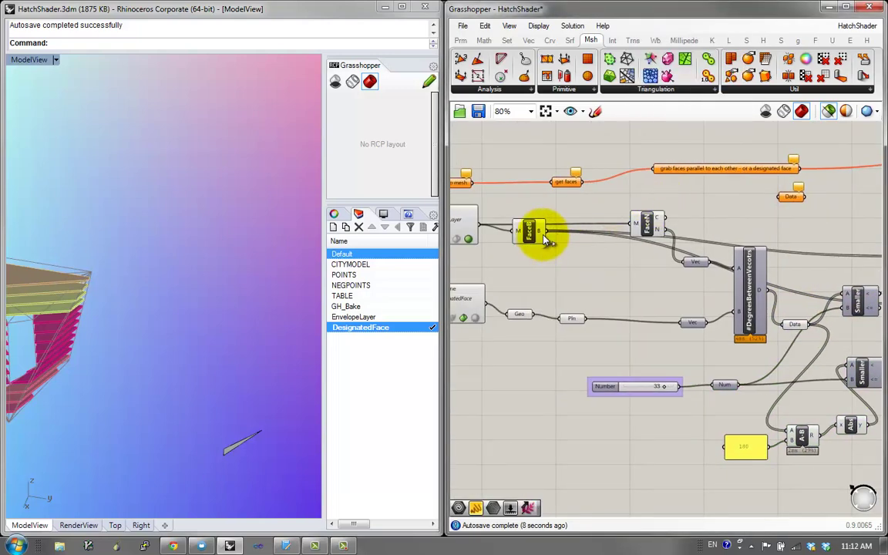
drag(545, 232, 831, 301)
scroll(592, 254, down, 1)
scroll(852, 283, up, 2)
scroll(856, 292, up, 1)
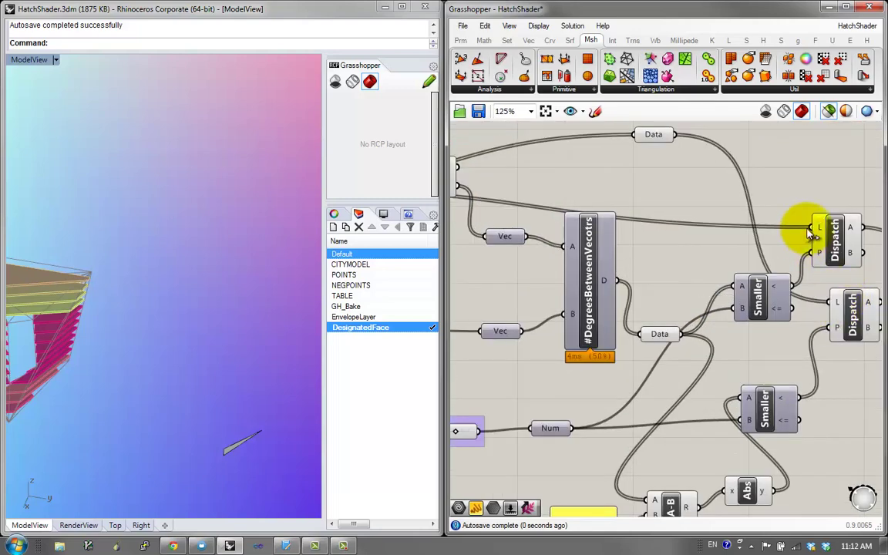
drag(812, 228, 692, 251)
scroll(694, 265, down, 1)
right_drag(729, 283, 674, 263)
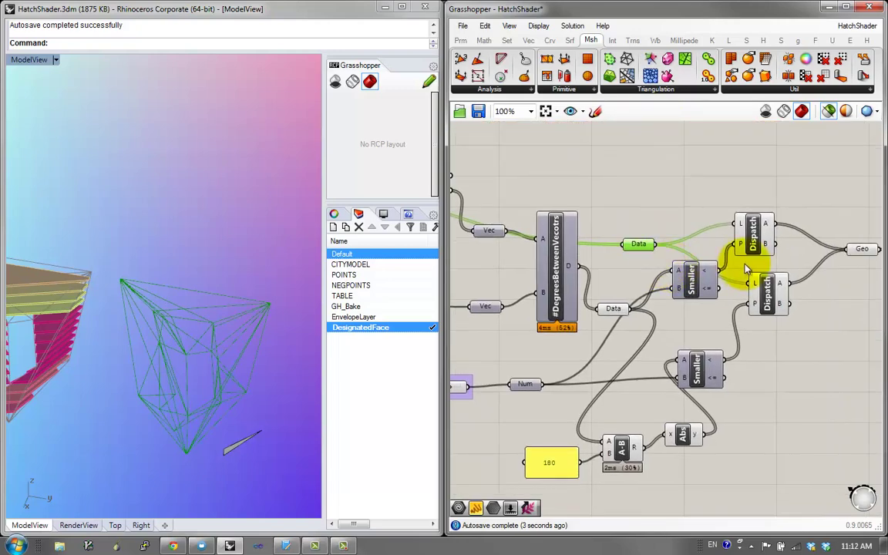
Group the Data, Num and Geo parameters, Smaller, Dispatch, A-B and Abs components, and the 180 panel into one cluster
scroll(745, 263, down, 1)
click(733, 302)
drag(655, 441, 649, 442)
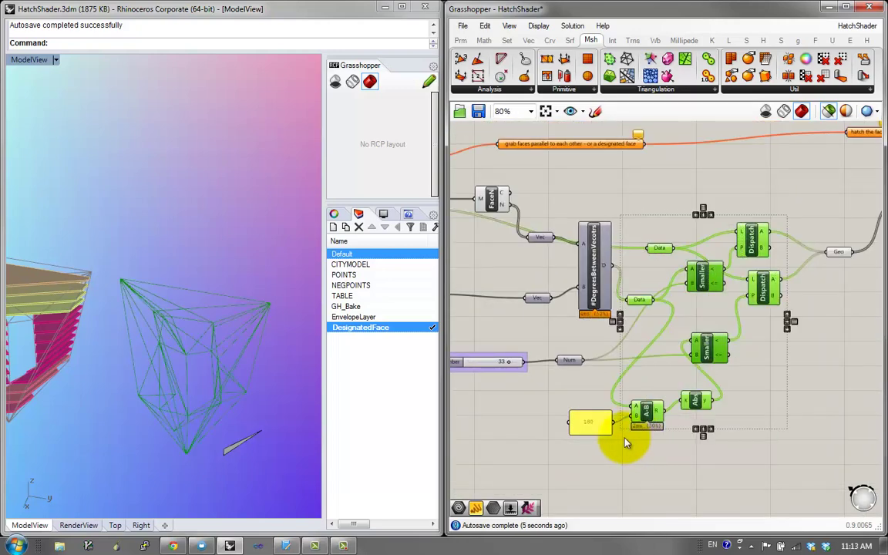
shift+click(593, 424)
shift+click(569, 361)
shift+click(842, 254)
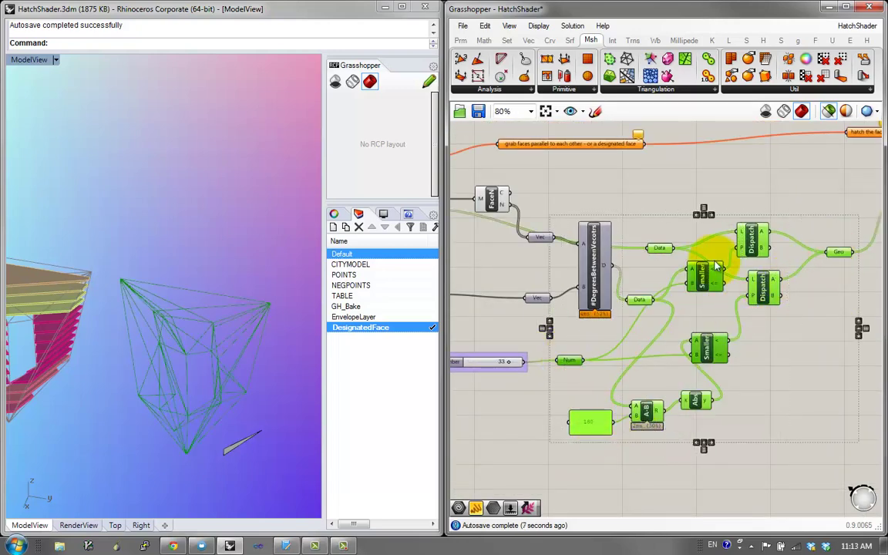
middle_click(711, 259)
click(713, 210)
Reposition the new cluster beside #DegreesBetweenVecotrs and name it #GrabFAces
drag(713, 317, 713, 266)
right_click(717, 262)
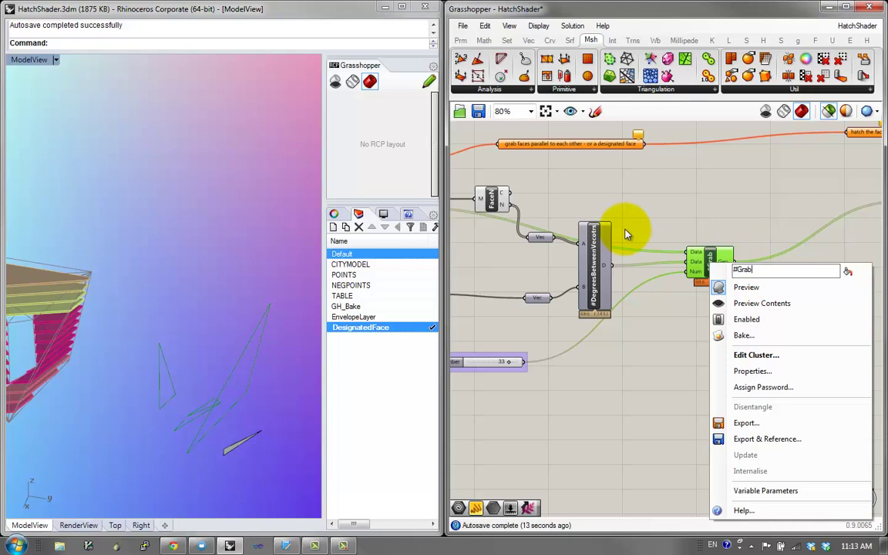
text(#GrabFAces)
key(Return)
Rearrange the FaceB and FaceN components so that FaceB sits directly above FaceN
right_drag(700, 275, 770, 302)
drag(607, 235, 594, 284)
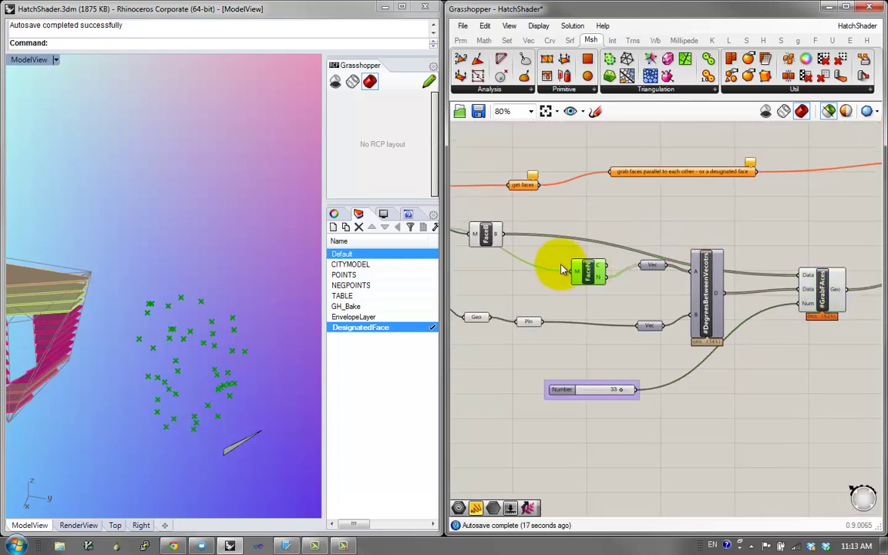
drag(487, 253, 543, 246)
drag(588, 292, 550, 288)
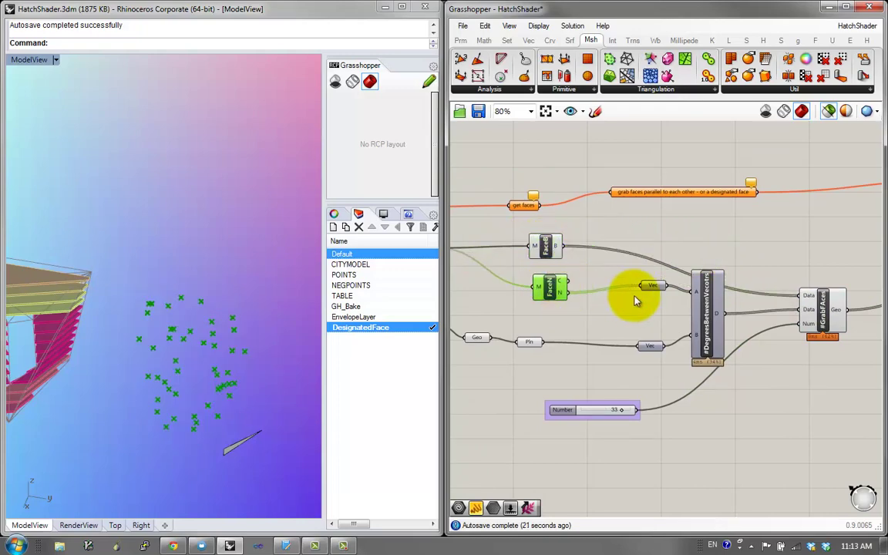
Move the #HatchFace cluster closer to #GrabFAces and open it for editing
right_drag(636, 301, 608, 301)
right_drag(617, 341, 586, 372)
scroll(587, 372, down, 1)
mouse_move(766, 338)
right_down()
mouse_move(700, 336)
mouse_move(583, 355)
right_up()
scroll(685, 327, up, 1)
mouse_move(729, 326)
mouse_down()
mouse_move(644, 314)
mouse_move(684, 328)
mouse_move(692, 346)
mouse_up()
click(724, 287)
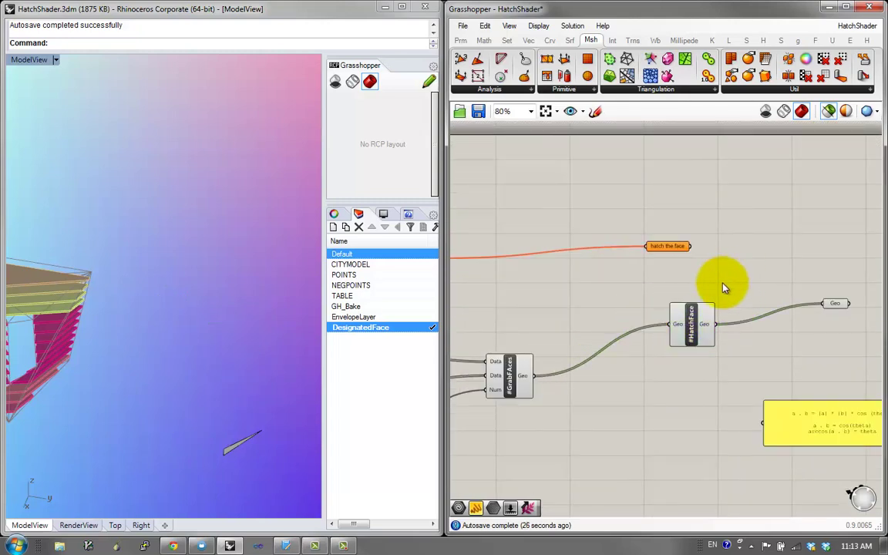
double_click(708, 314)
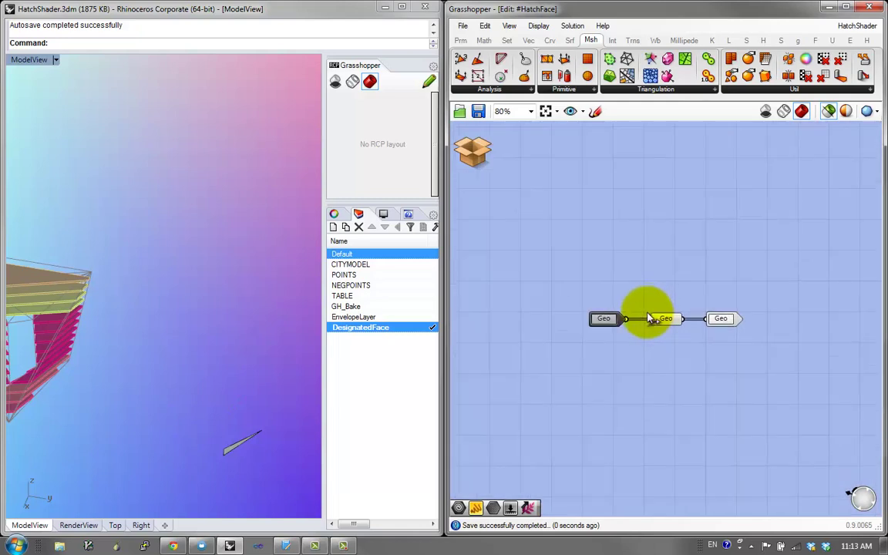
Space out the cluster's Geo input, Geo parameter and Geo output to make room for new components
scroll(635, 322, up, 1)
alt+drag(635, 250, 822, 251)
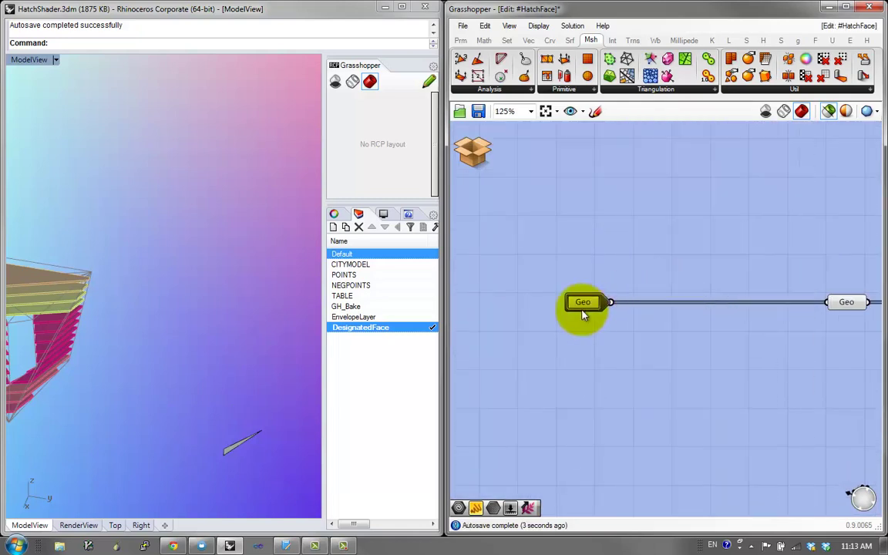
drag(583, 308, 582, 284)
scroll(681, 313, down, 1)
drag(719, 303, 586, 292)
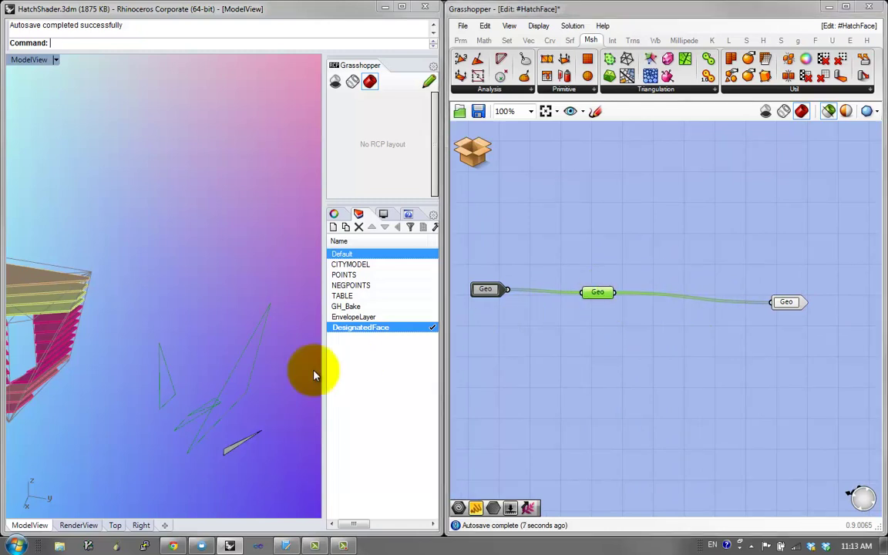
mouse_move(314, 376)
right_down()
mouse_move(245, 317)
mouse_move(265, 367)
mouse_move(186, 317)
mouse_move(184, 351)
mouse_move(210, 261)
mouse_move(206, 284)
mouse_move(169, 313)
mouse_move(184, 329)
mouse_move(170, 320)
mouse_move(261, 416)
right_up()
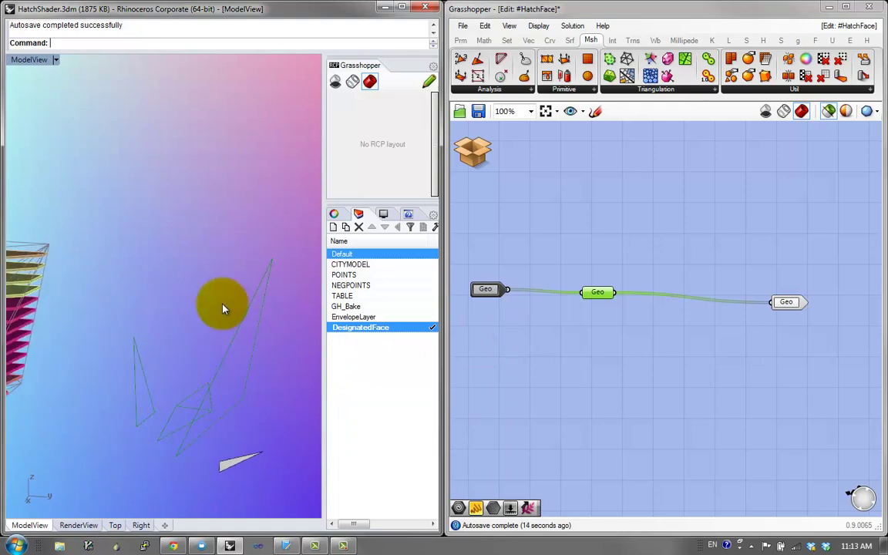
drag(784, 305, 866, 307)
double_click(750, 273)
text(contour)
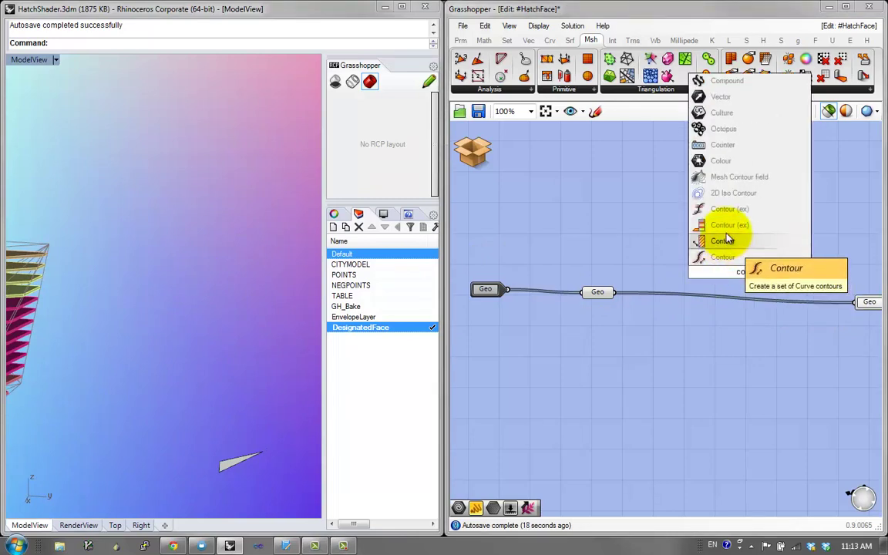
click(725, 247)
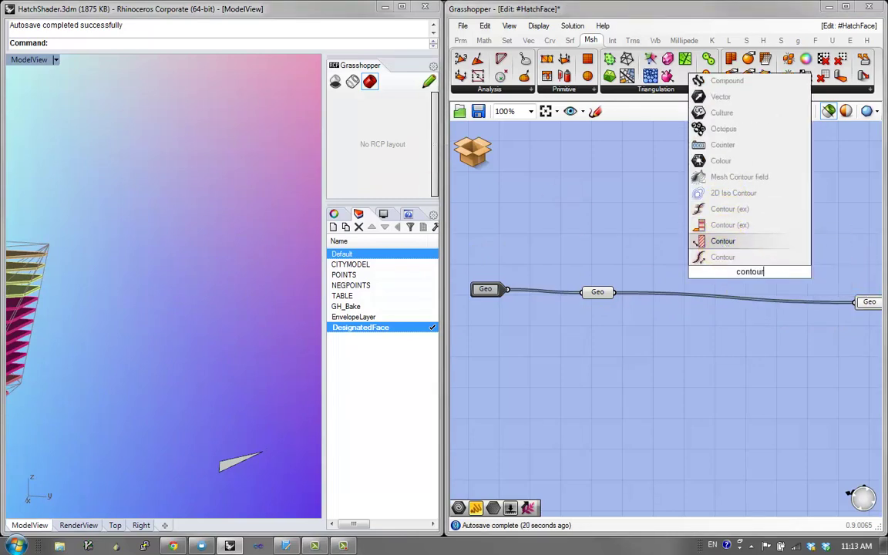
click(616, 374)
click(192, 196)
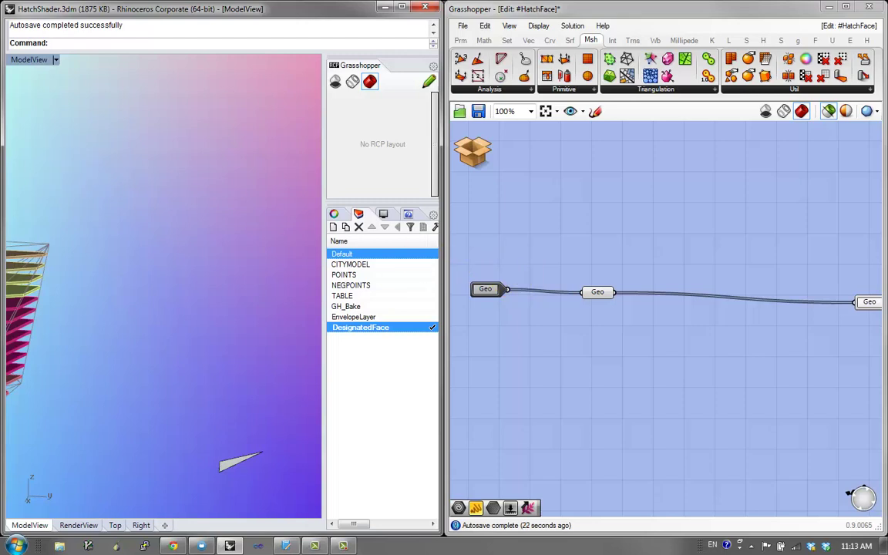
Add the Contour component for Breps or meshes and place it between the Geo parameter and the cluster output
double_click(714, 244)
text(con)
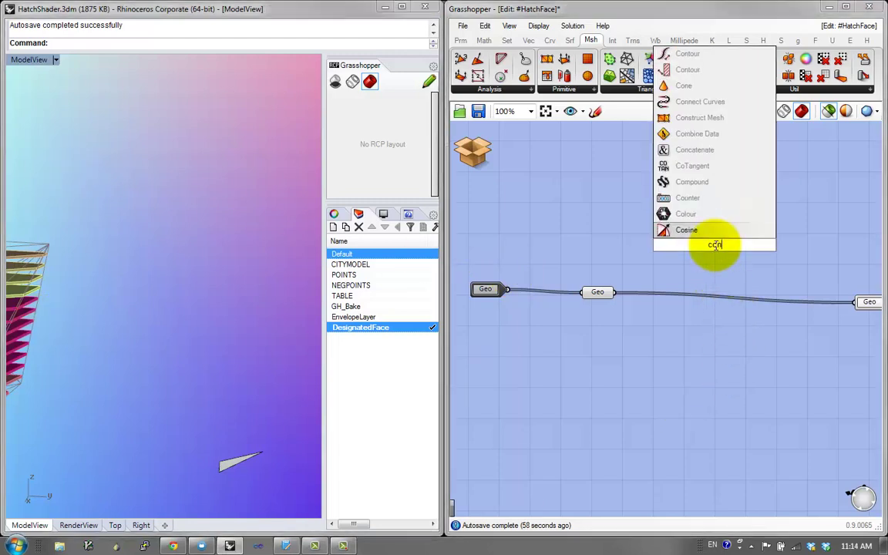
text(tour)
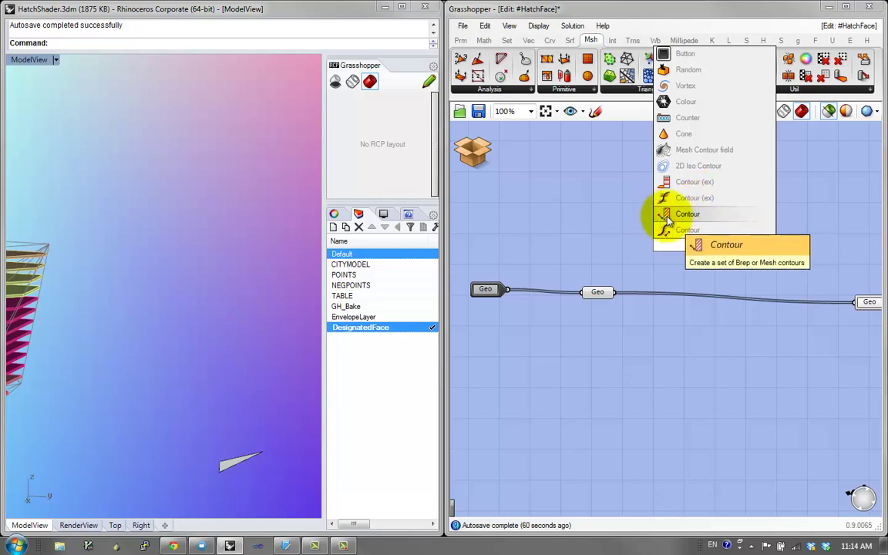
click(667, 222)
drag(725, 245, 731, 320)
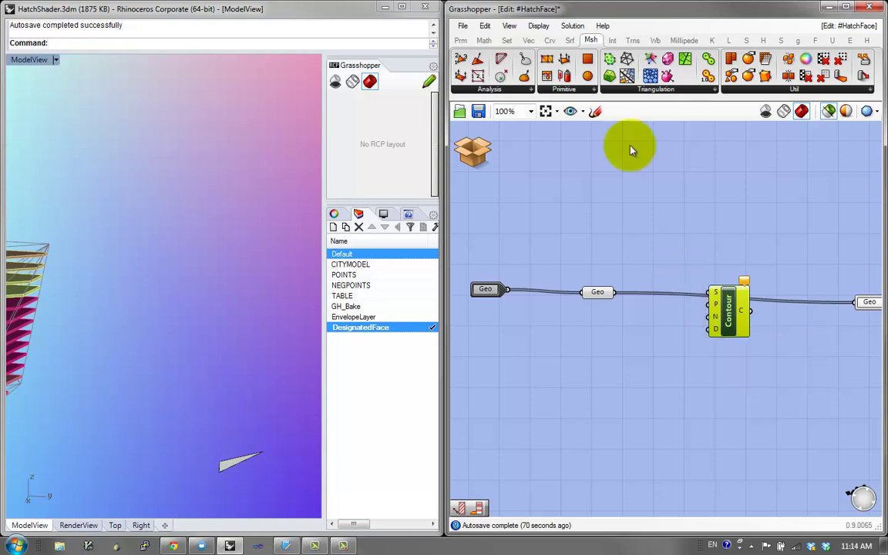
Try to draw a freehand sketch on the canvas near the Contour component
click(595, 114)
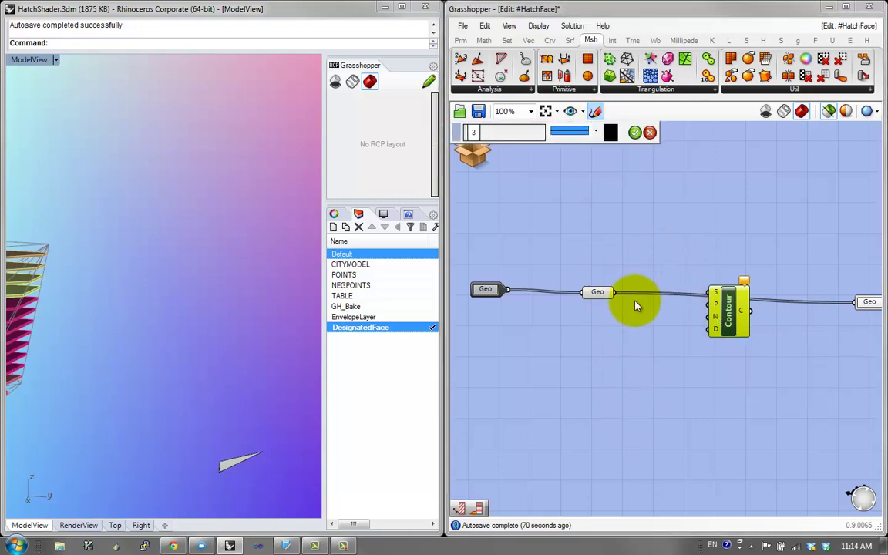
drag(646, 393, 628, 335)
scroll(648, 258, down, 1)
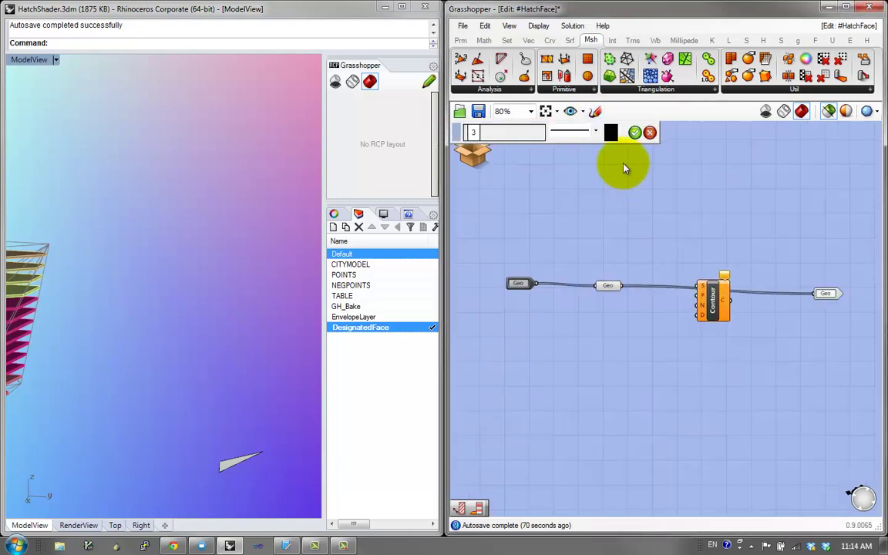
click(595, 115)
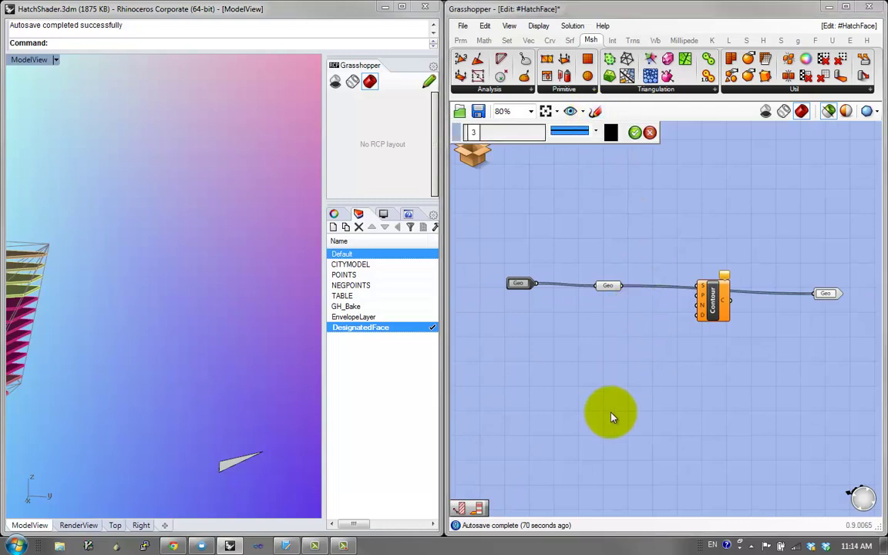
drag(611, 412, 655, 359)
right_drag(649, 312, 621, 326)
scroll(623, 330, up, 2)
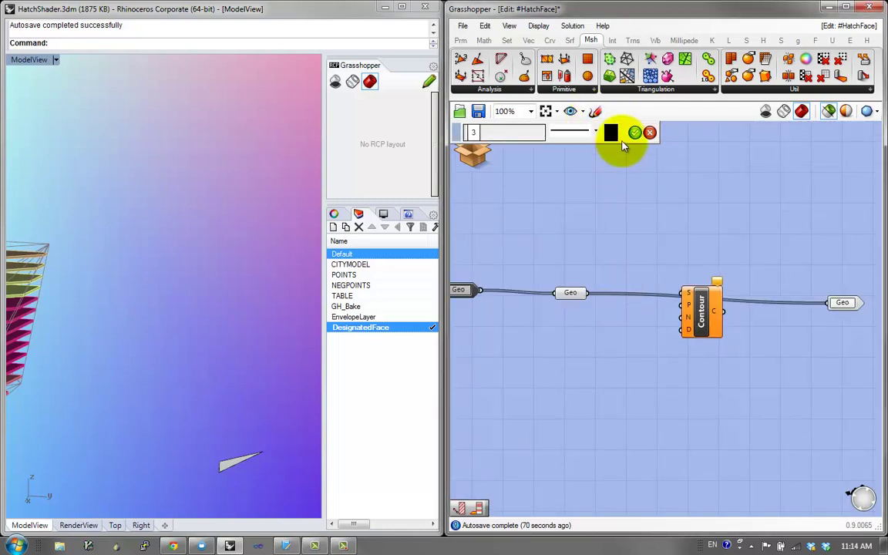
Set the sketch line colour to red and try to draw above the Contour component
click(640, 140)
drag(644, 154, 625, 208)
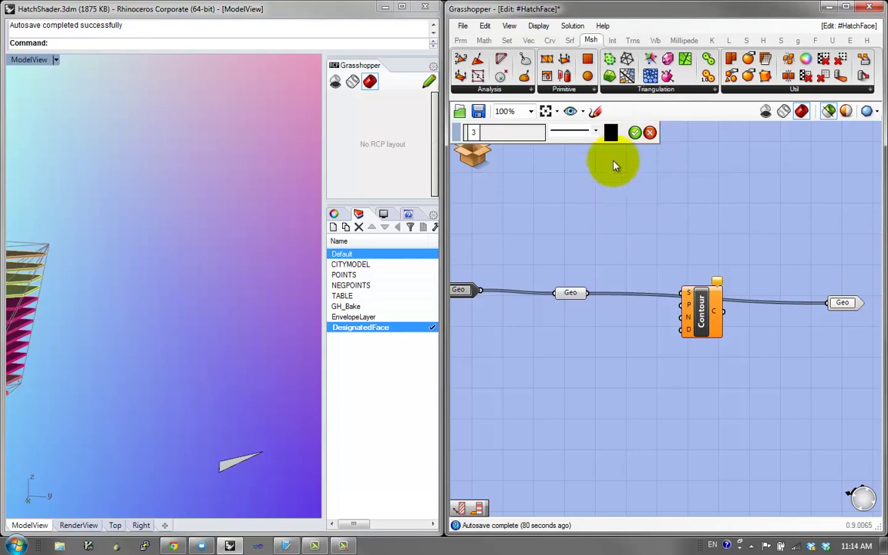
click(610, 137)
drag(653, 238, 636, 174)
click(615, 238)
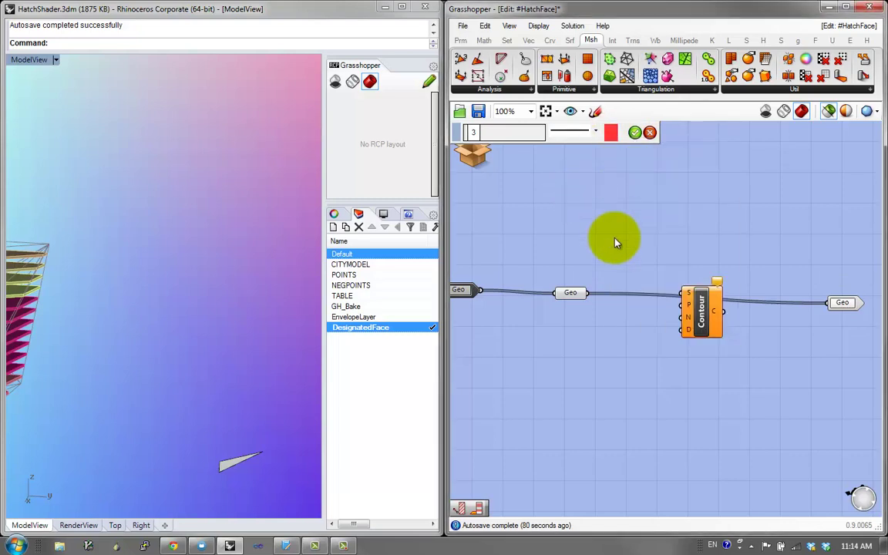
click(597, 117)
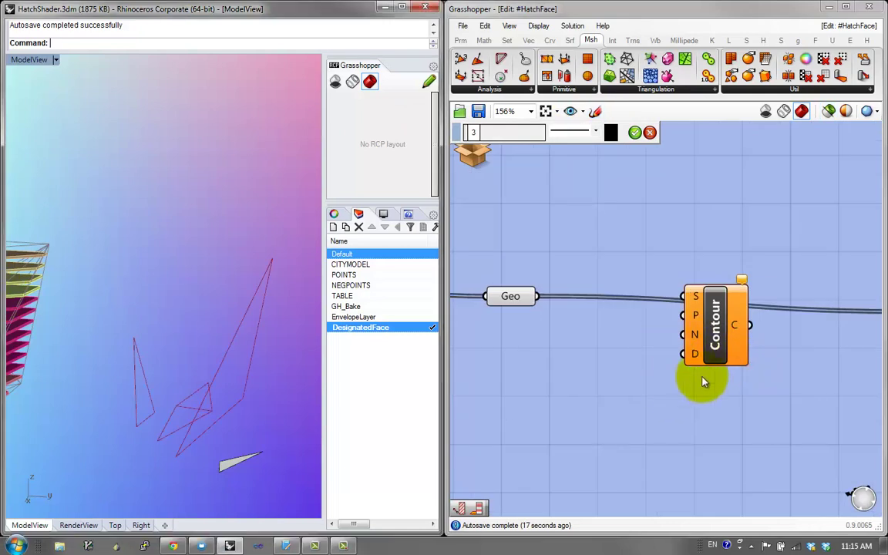
right_click(683, 370)
click(624, 365)
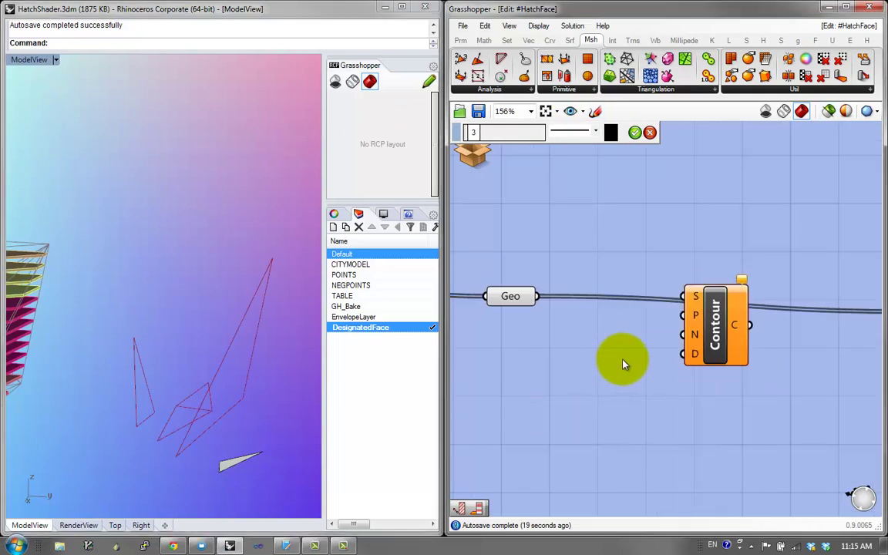
Move the Contour component below the wire that runs from the Geo parameter to the cluster output
click(713, 344)
scroll(725, 343, down, 1)
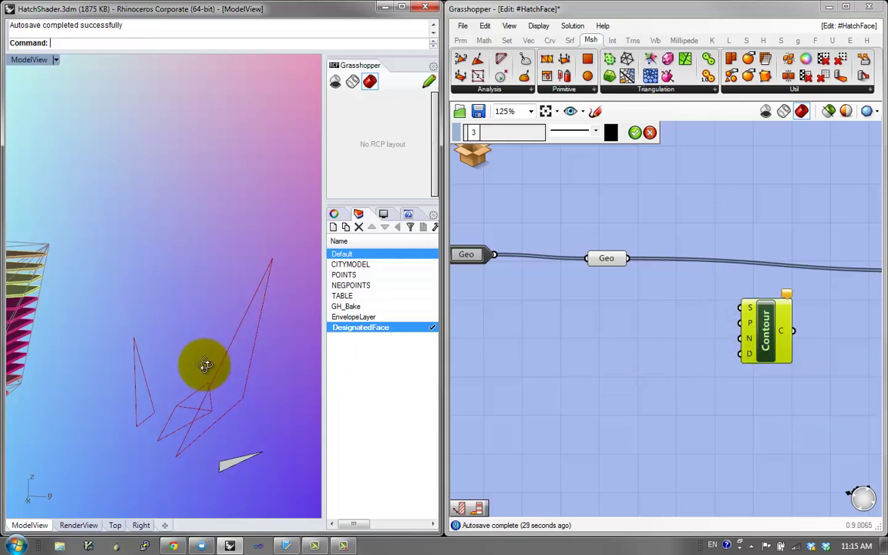
right_drag(200, 362, 177, 368)
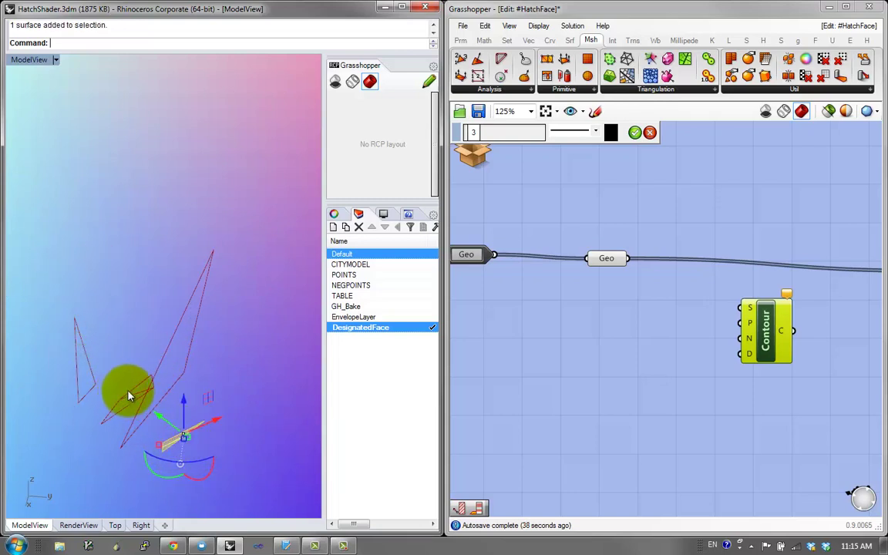
click(123, 338)
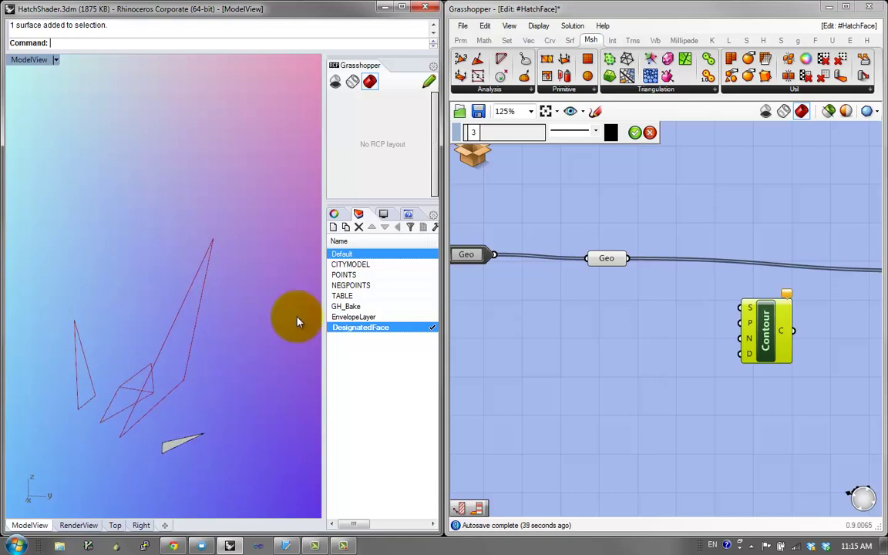
Add a Bounding Box component below the Geo parameter and feed the Geo parameter into its content input
double_click(596, 340)
text(bound)
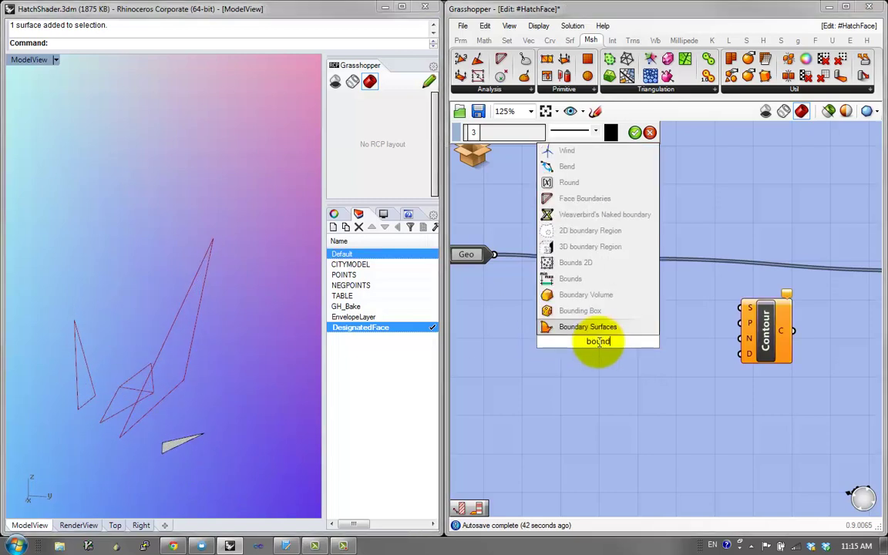
click(594, 312)
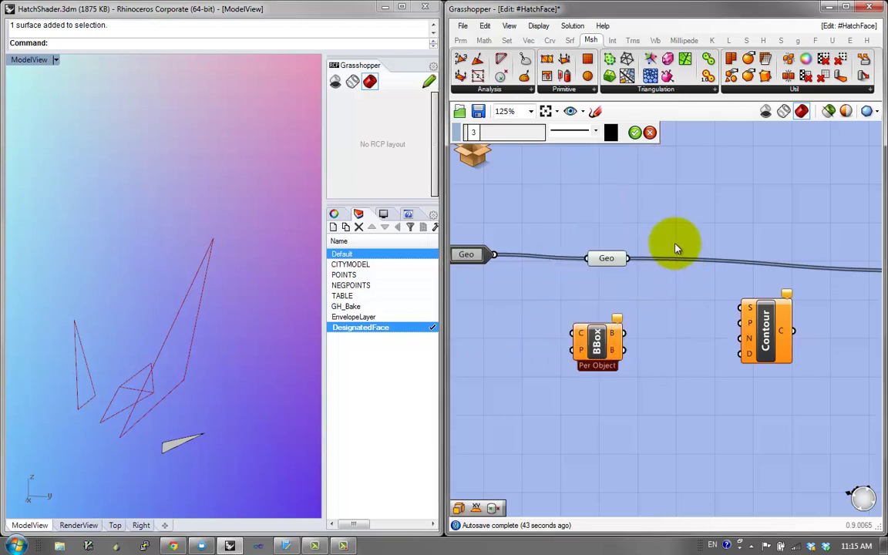
drag(574, 333, 654, 368)
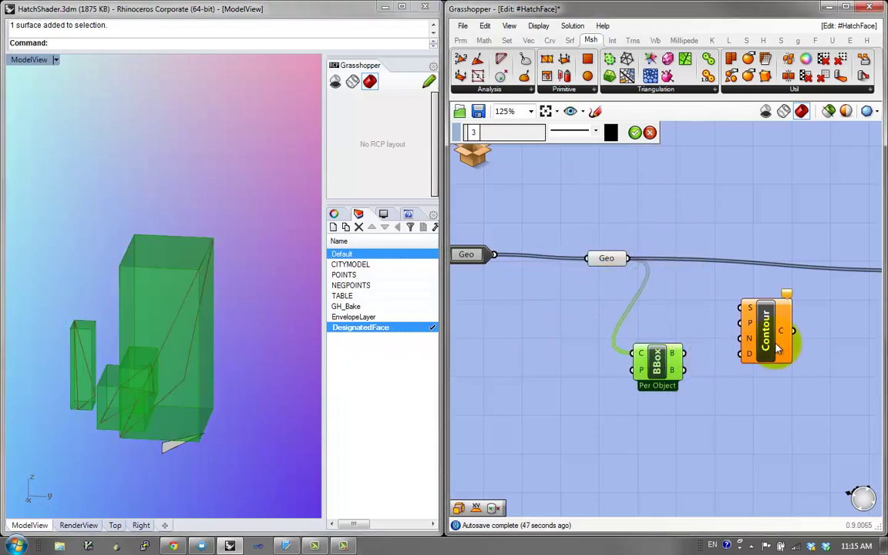
Space out the Contour and Bounding Box components and switch the Bounding Box to Union Box mode
drag(773, 334, 815, 326)
drag(658, 370, 684, 360)
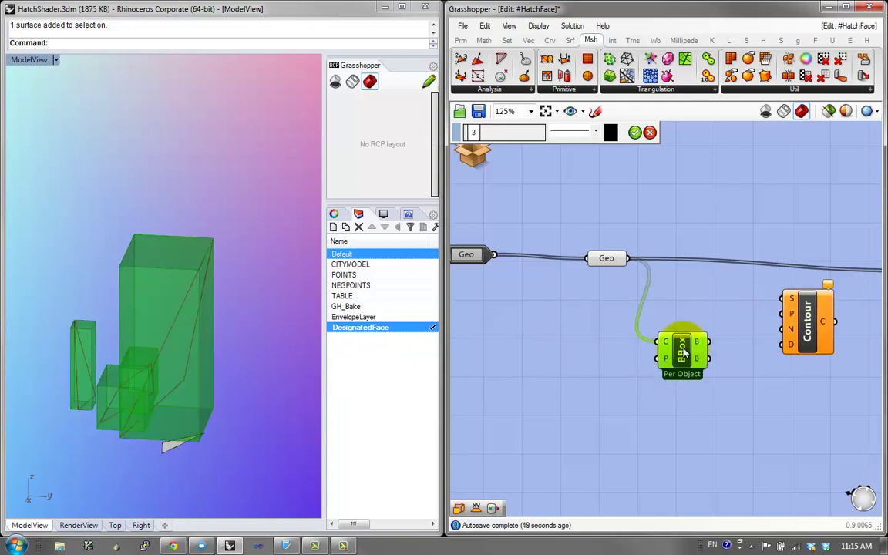
right_click(684, 352)
click(741, 423)
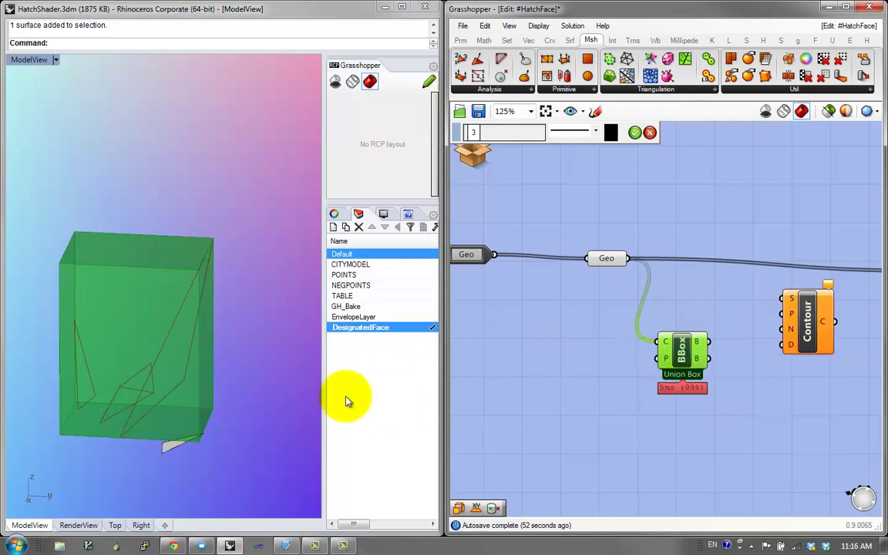
Examine the union bounding box around the selected faces in the model view from several angles
right_drag(121, 359, 61, 435)
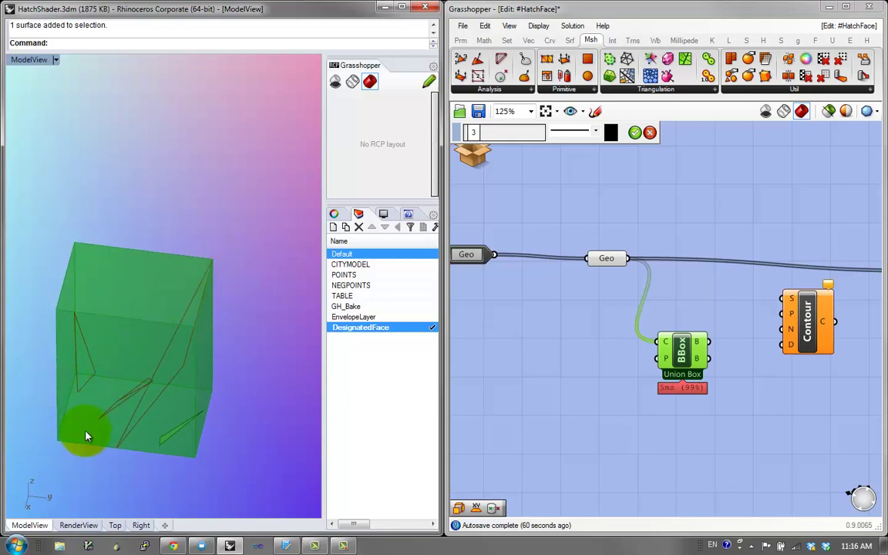
right_drag(185, 489, 45, 428)
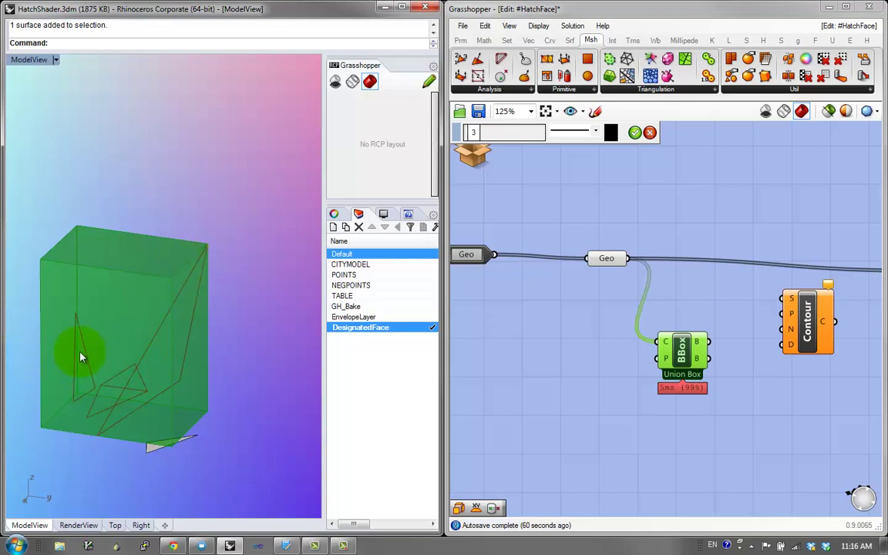
right_drag(88, 335, 40, 346)
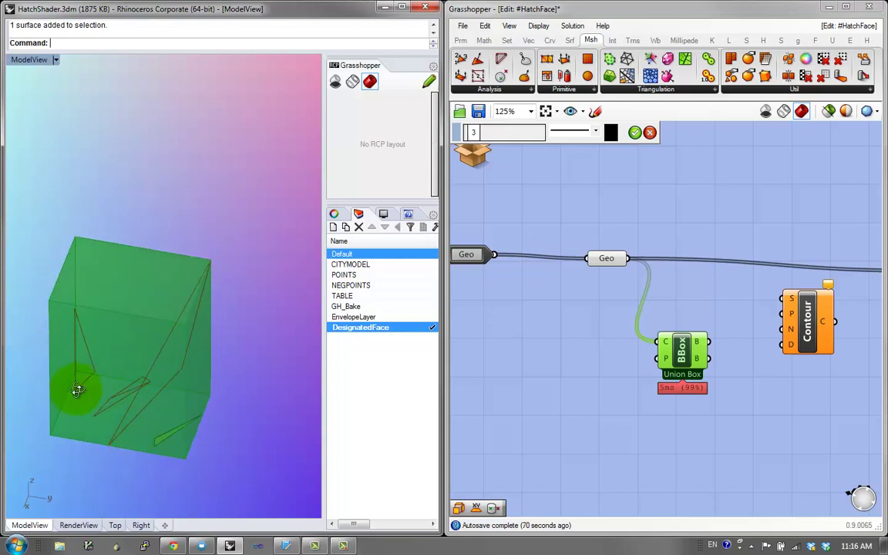
right_drag(78, 391, 213, 248)
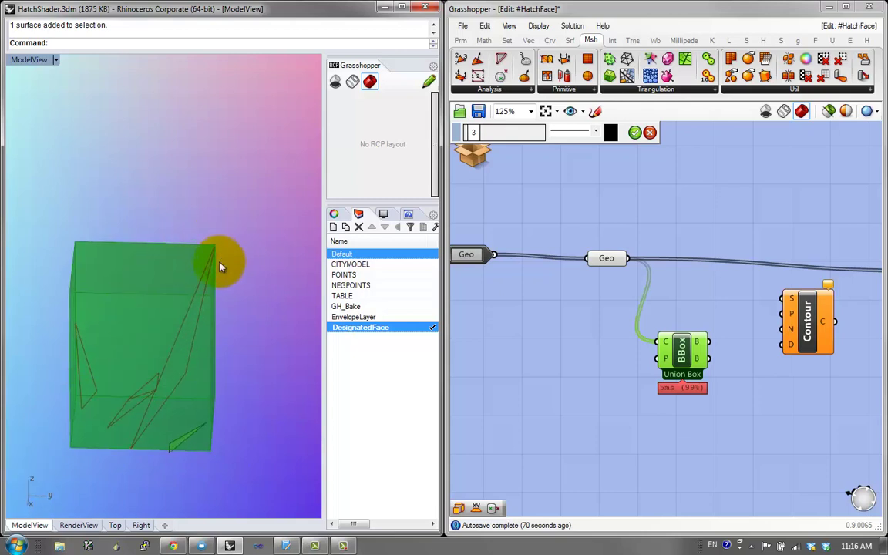
right_drag(235, 217, 182, 255)
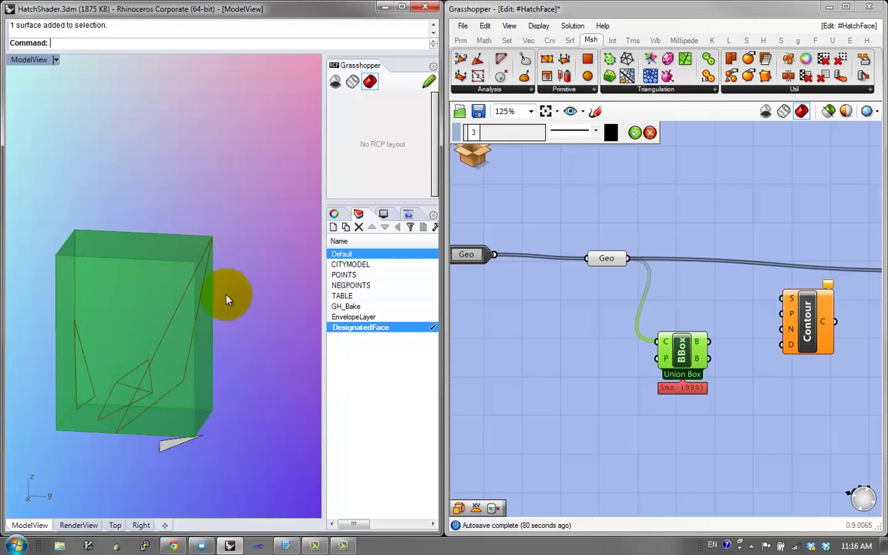
right_drag(252, 346, 280, 357)
Add a Deconstruct Brep component next to the Bounding Box and connect the box output to its B input
drag(692, 363, 645, 385)
right_drag(682, 368, 606, 347)
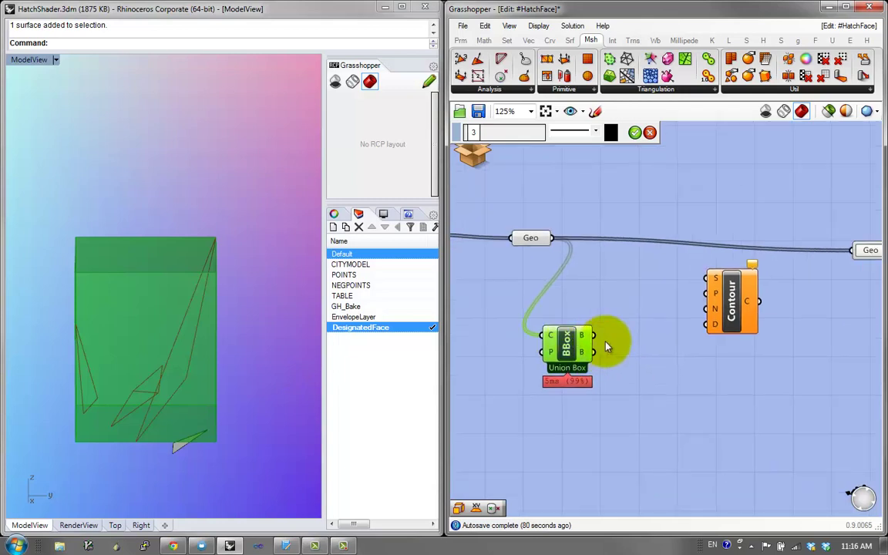
double_click(670, 333)
text(de)
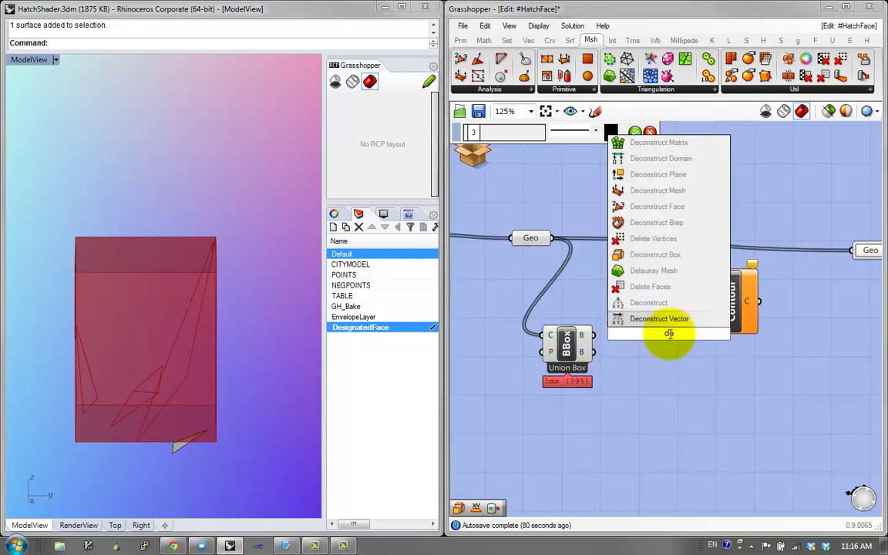
click(659, 223)
drag(593, 335, 648, 336)
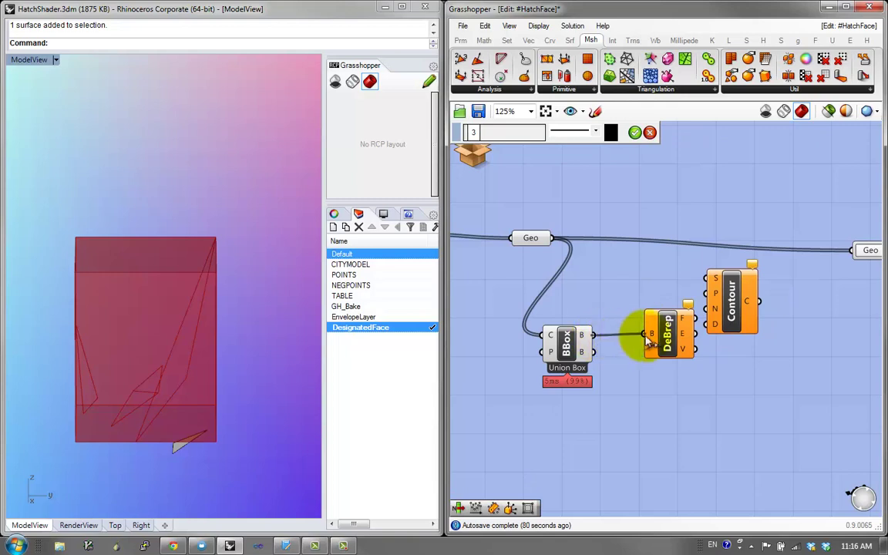
click(654, 330)
Add a Geometry parameter fed by Deconstruct Brep's vertices output and place the Contour component further along
double_click(693, 365)
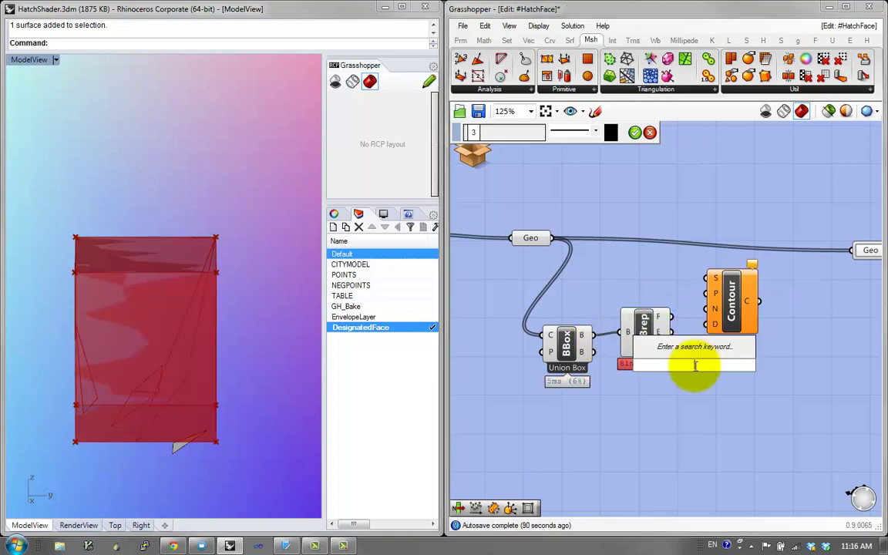
text(geo)
click(674, 320)
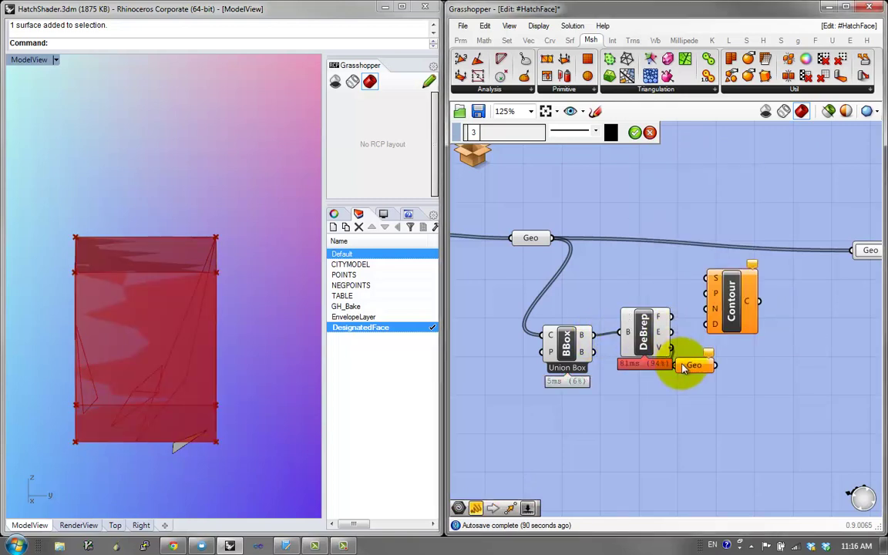
drag(711, 378, 717, 382)
right_drag(717, 382, 613, 386)
drag(630, 310, 702, 321)
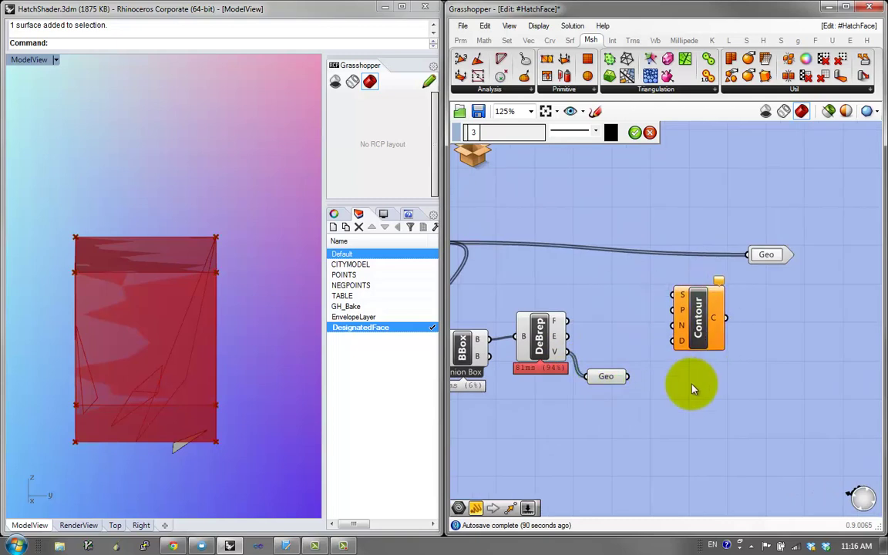
Add a Sort Points component fed by the vertices' Geo parameter and shift Contour to make room
double_click(692, 384)
text(sort)
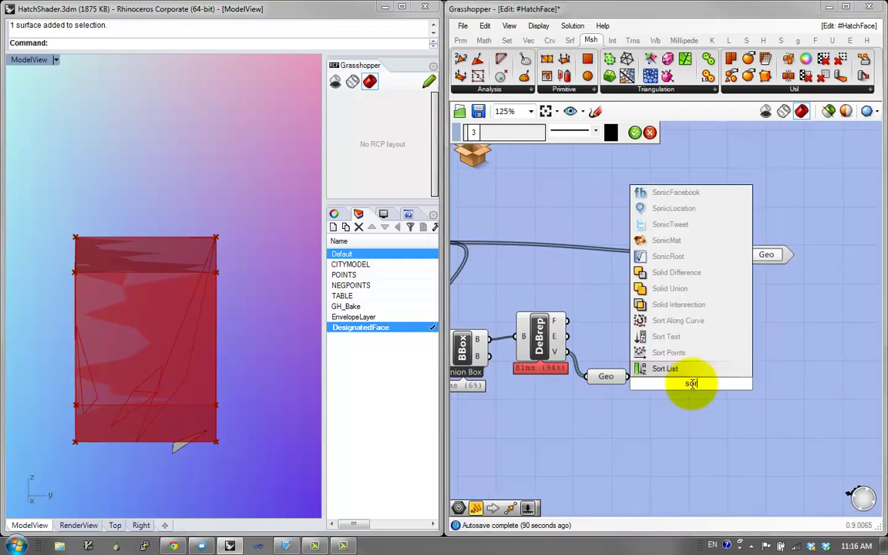
click(672, 353)
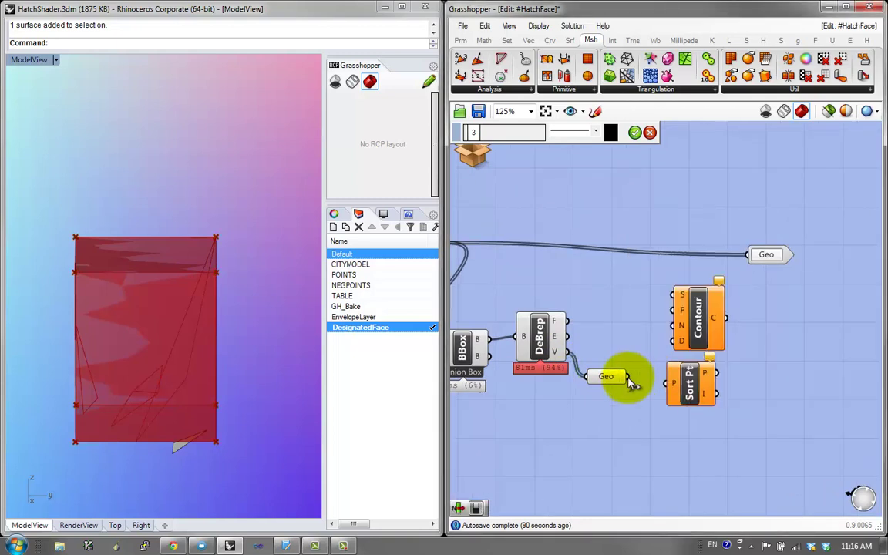
drag(626, 376, 675, 384)
drag(696, 351, 805, 347)
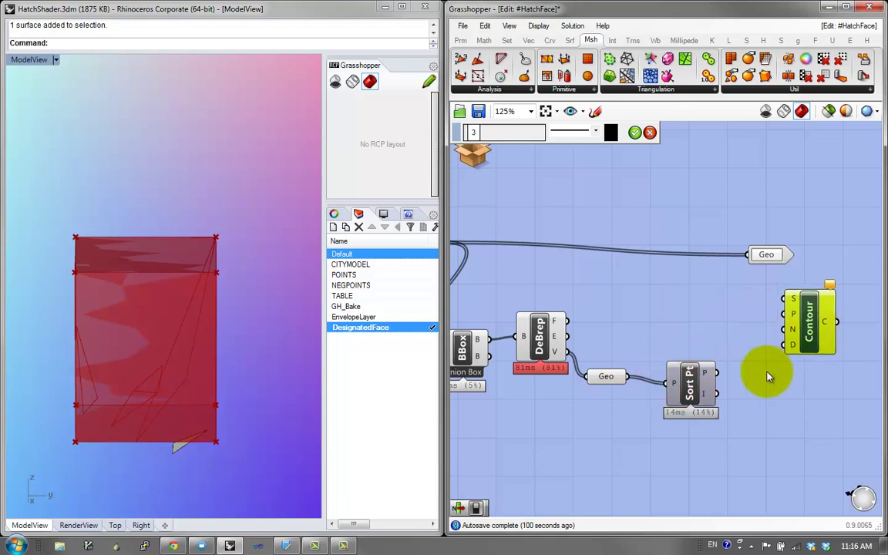
Add a List Item component on the sorted points and check the picked corner point in the model view
double_click(762, 368)
text(item)
click(738, 339)
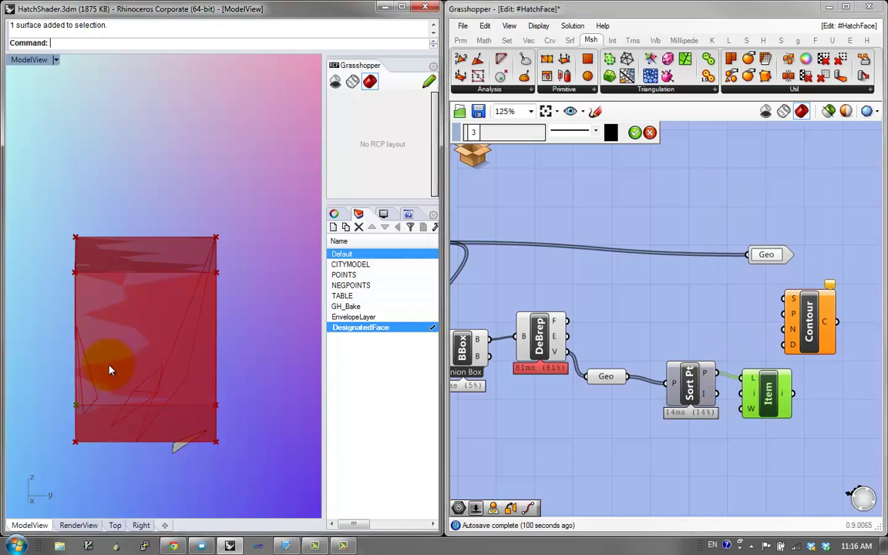
right_drag(106, 361, 153, 372)
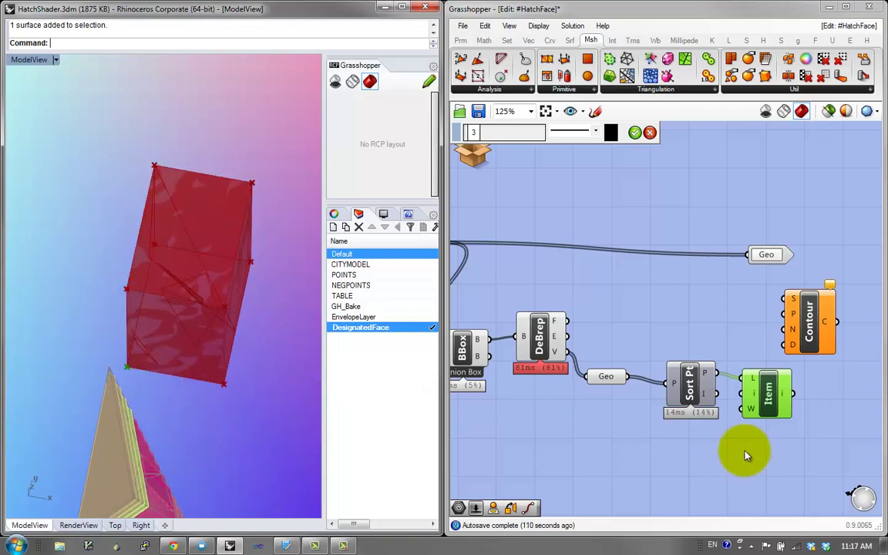
Add a Geometry parameter after List Item and connect it to Contour's P input, with Contour moved to make room
right_drag(743, 455, 668, 406)
drag(676, 327, 746, 331)
double_click(714, 408)
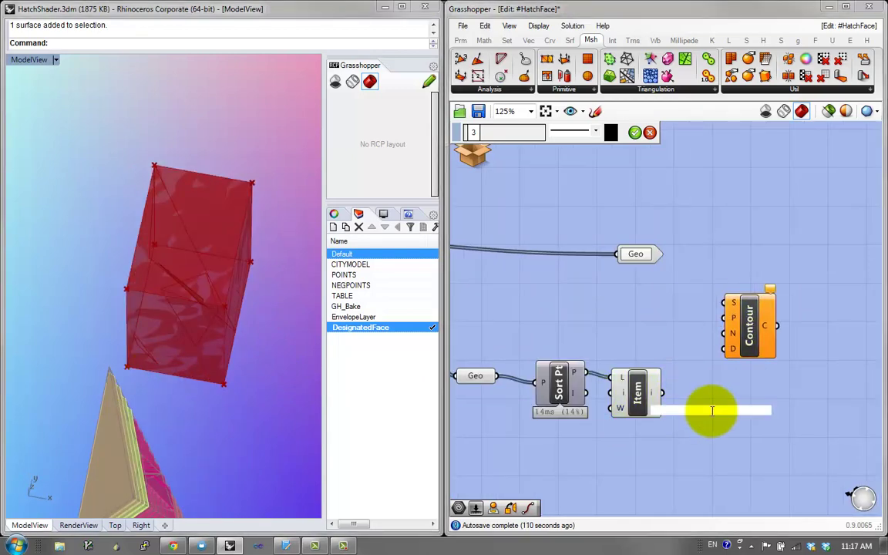
text(geo)
click(682, 366)
click(697, 416)
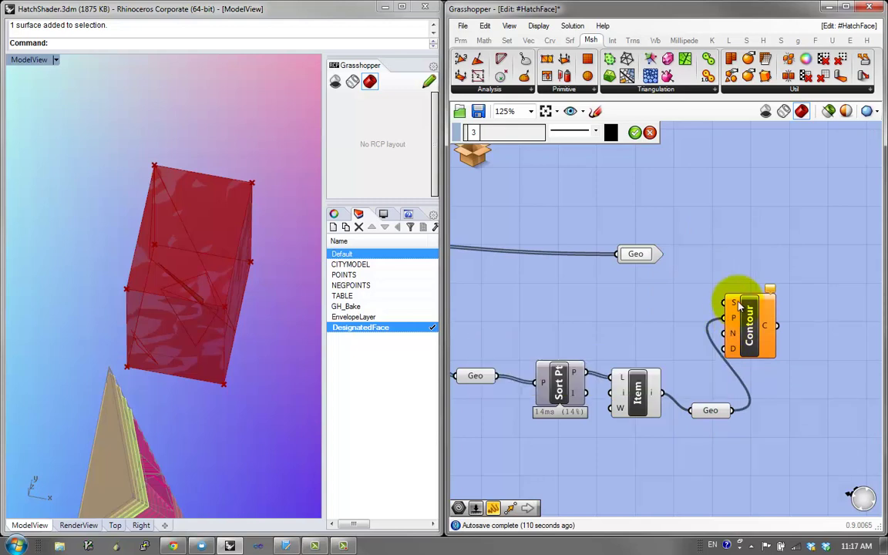
Connect the original face Geo parameter to Contour's S input and move Contour to the end of the chain
scroll(786, 328, down, 1)
scroll(786, 327, down, 1)
drag(501, 278, 832, 333)
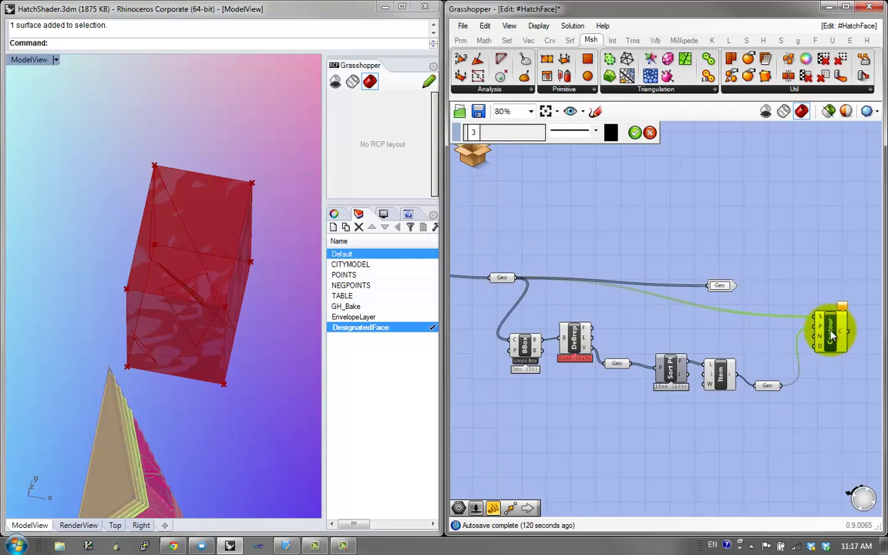
Turn off the preview of the components from the Bounding Box through List Item
right_drag(197, 259, 154, 254)
drag(722, 432, 494, 329)
middle_click(515, 329)
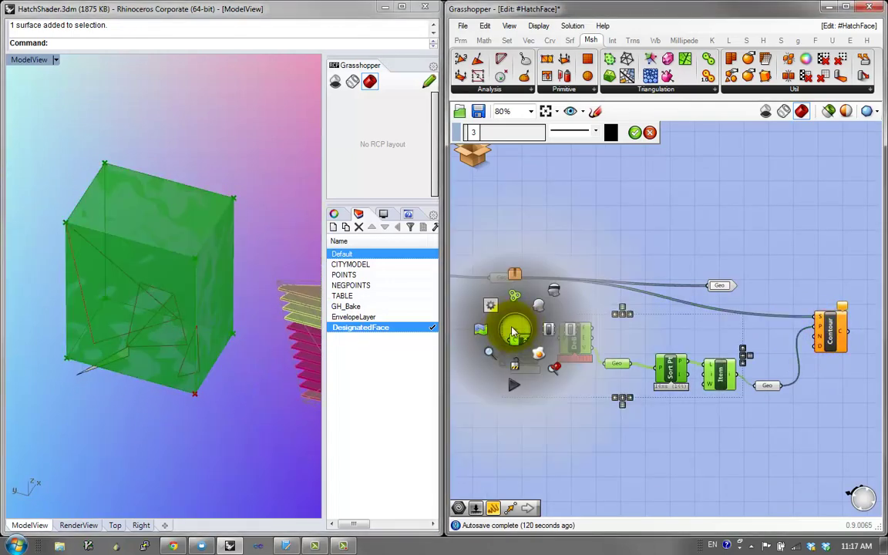
click(557, 291)
Add a Unit Z vector and connect it to Contour's N input
scroll(763, 385, up, 3)
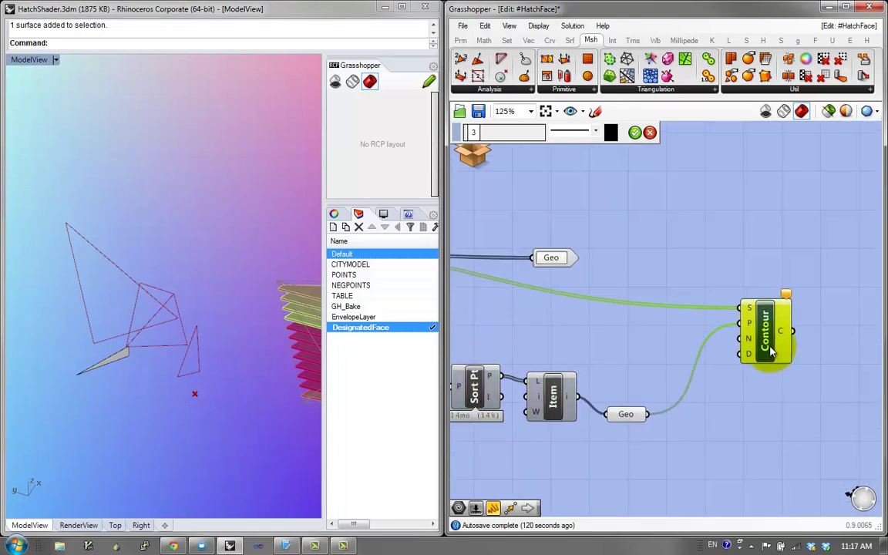
double_click(722, 341)
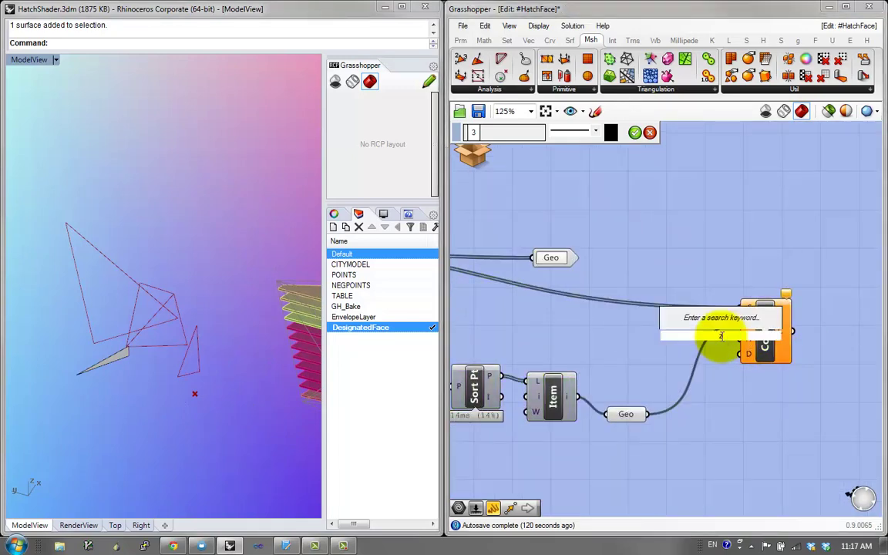
text(z)
click(714, 321)
drag(764, 349, 778, 336)
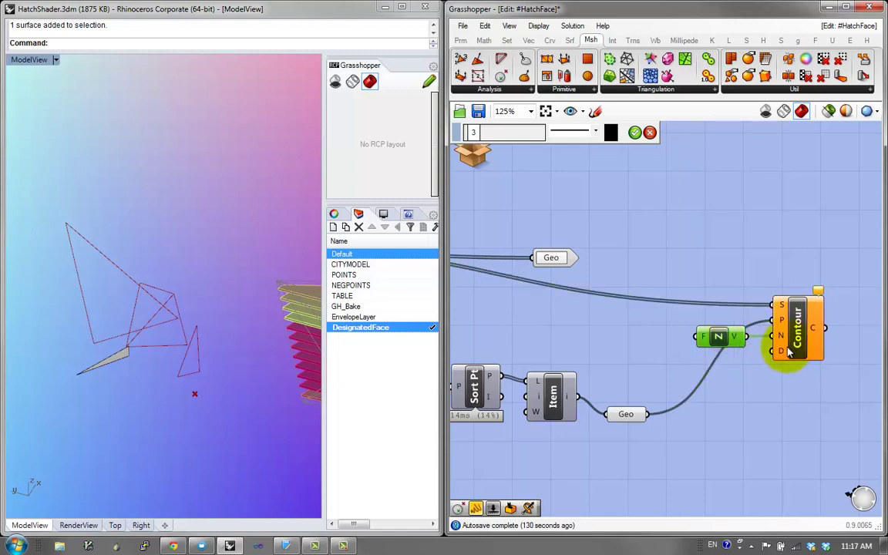
Add a number slider set to 4, connect it to Contour's distance input, and check the hatching on the faces
double_click(723, 362)
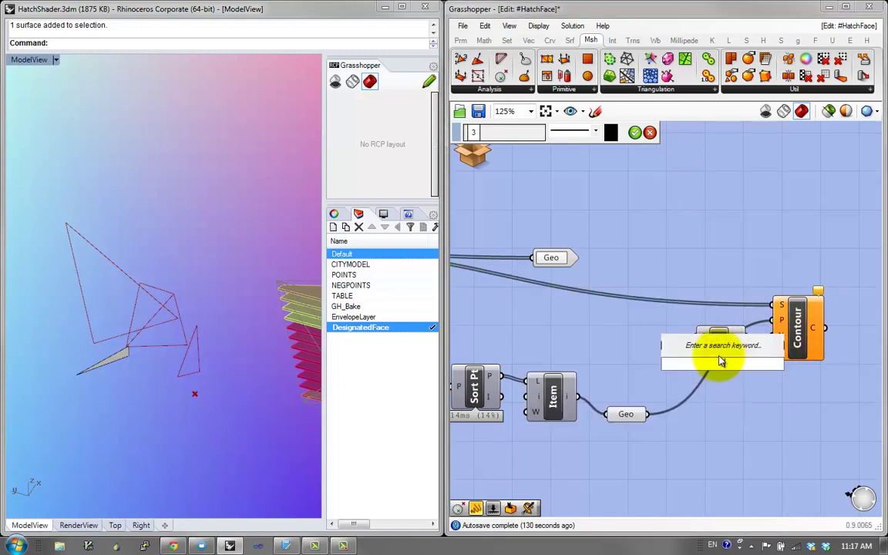
text(4)
key(Return)
drag(790, 333, 817, 325)
click(786, 417)
mouse_move(104, 303)
right_down()
mouse_move(113, 196)
mouse_move(198, 238)
mouse_move(267, 298)
mouse_move(92, 239)
mouse_move(202, 229)
mouse_move(319, 250)
mouse_move(139, 202)
mouse_move(124, 295)
mouse_move(127, 243)
mouse_move(80, 211)
mouse_move(309, 223)
mouse_move(307, 258)
mouse_move(20, 277)
mouse_move(100, 317)
mouse_move(231, 339)
right_up()
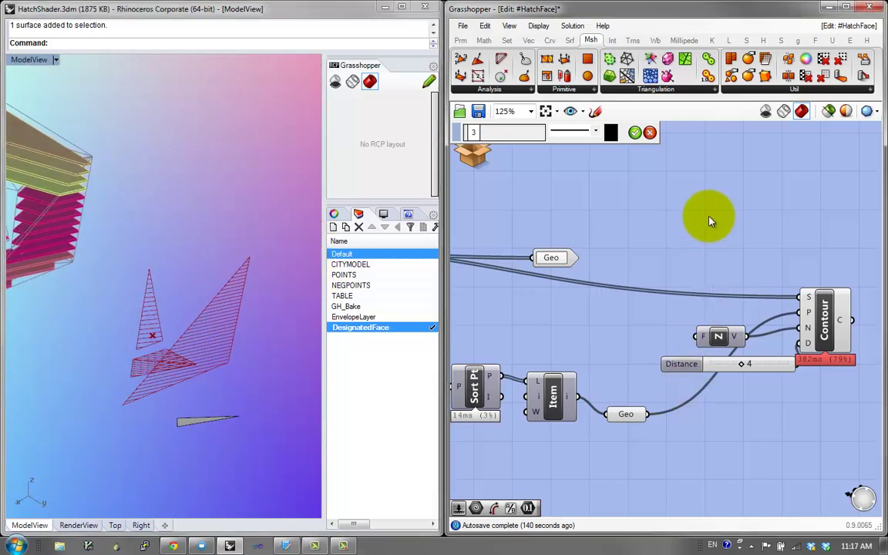
Add a Unit X vector, connect it to Contour's N input in place of Unit Z, and check the new hatching
double_click(708, 217)
text(x)
click(696, 206)
drag(734, 216, 808, 312)
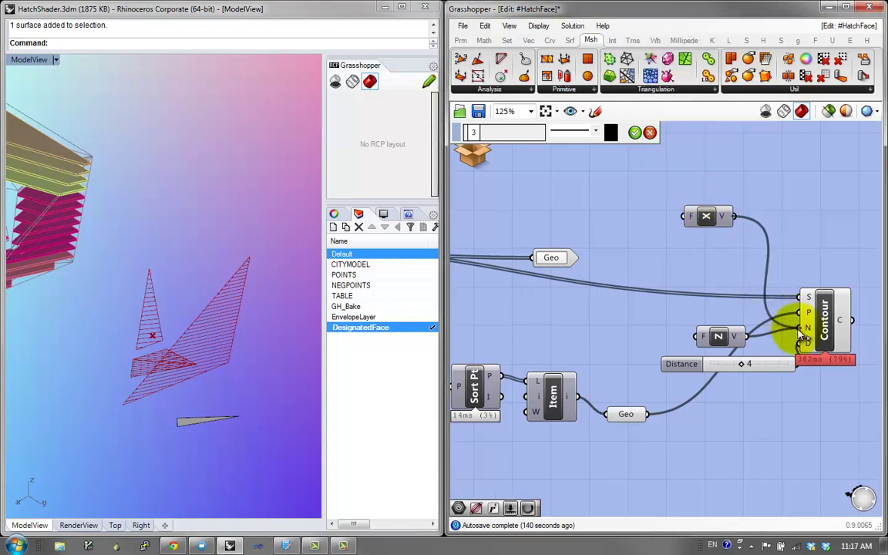
click(823, 330)
click(743, 272)
right_drag(183, 253, 212, 210)
Delete the Unit X and Unit Z vector components
click(714, 336)
shift+click(722, 219)
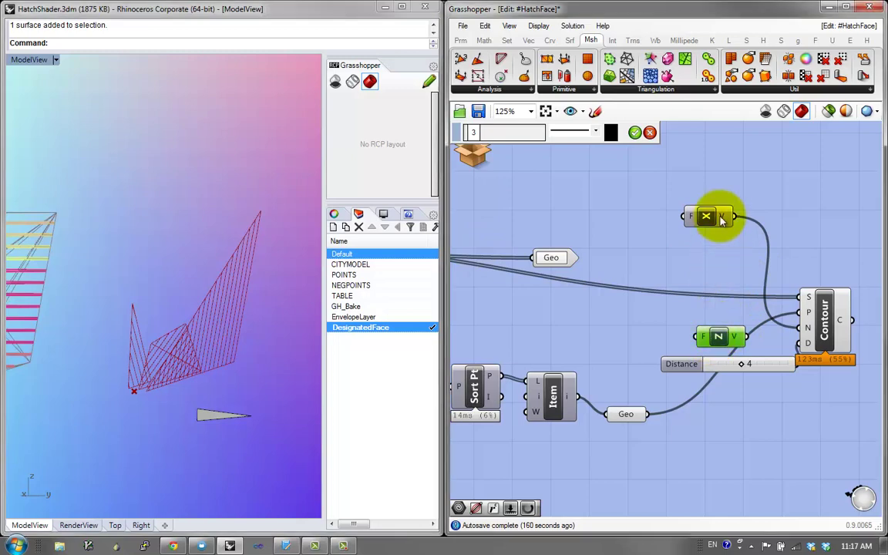
key(Delete)
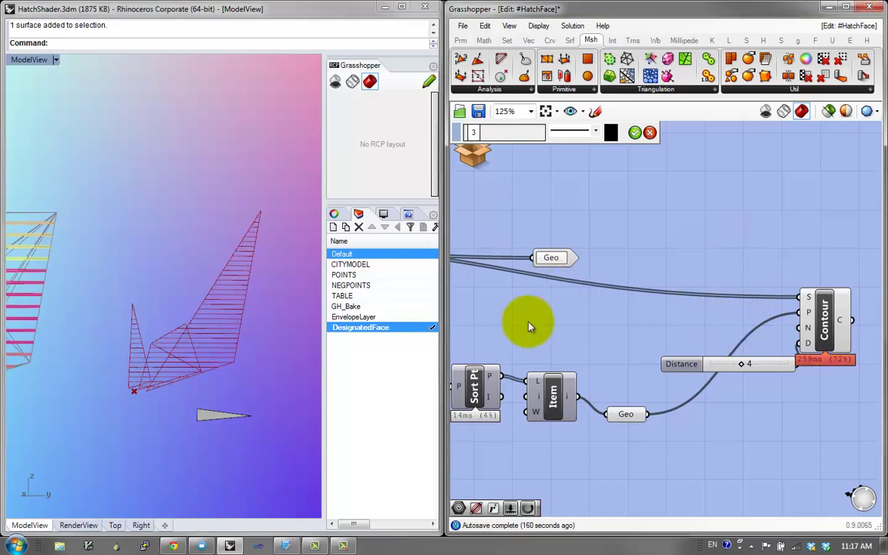
Examine the previews of the Bounding Box, Deconstruct Brep, Sort Points and List Item components
right_drag(488, 389, 634, 377)
click(634, 378)
right_drag(490, 346, 667, 375)
click(560, 376)
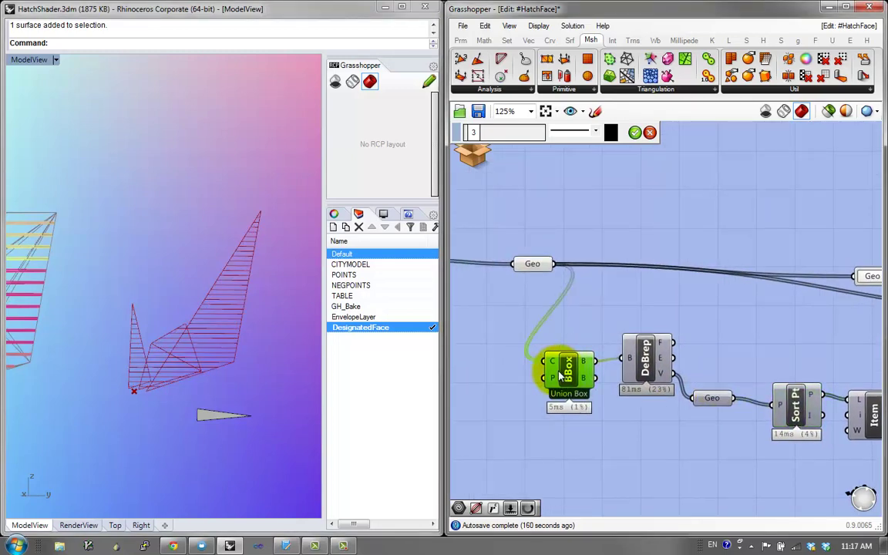
click(646, 356)
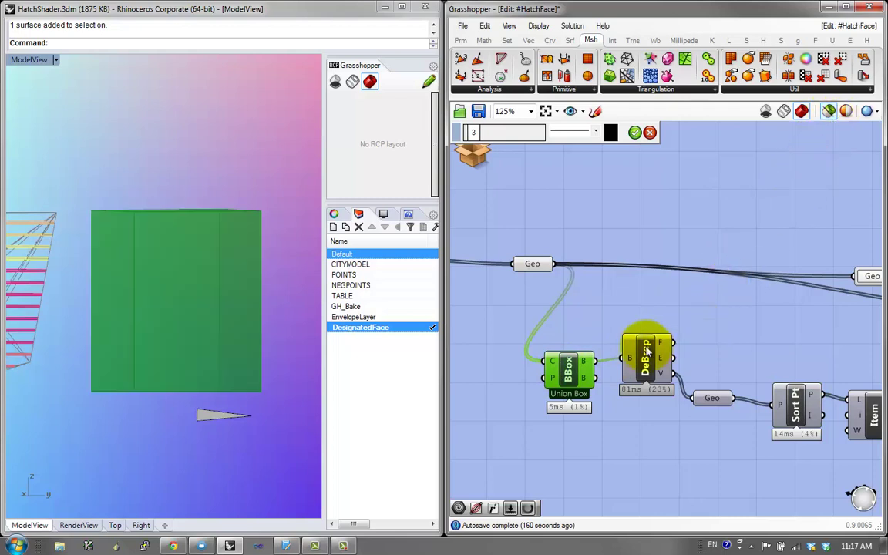
right_drag(737, 363, 557, 343)
click(609, 362)
click(682, 371)
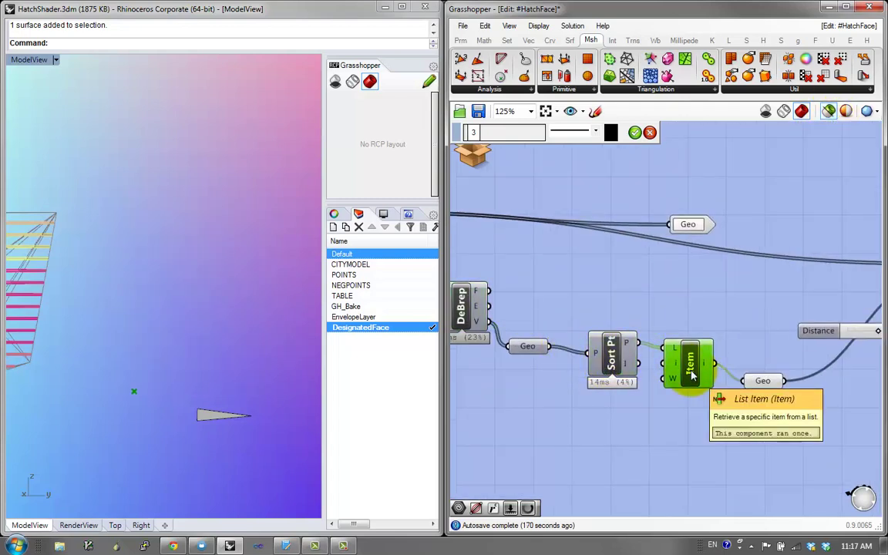
Duplicate the List Item component, set the copy's index to 1, and check both extracted corner points in the viewport
alt+drag(691, 375, 686, 420)
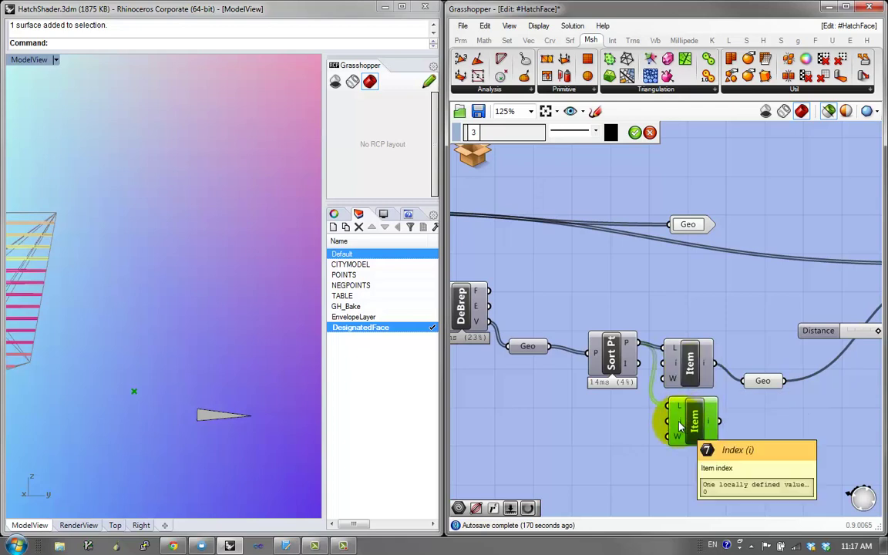
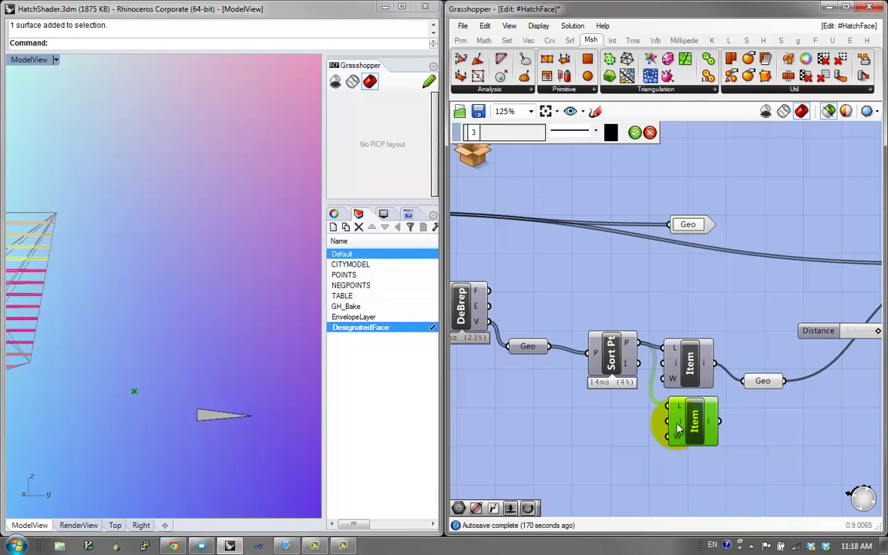
right_click(678, 429)
mouse_move(686, 439)
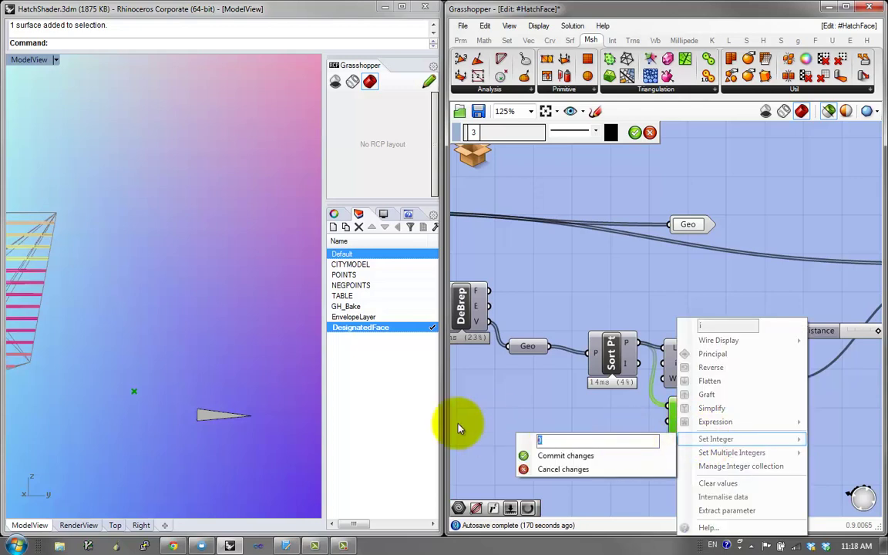
text(1)
click(576, 456)
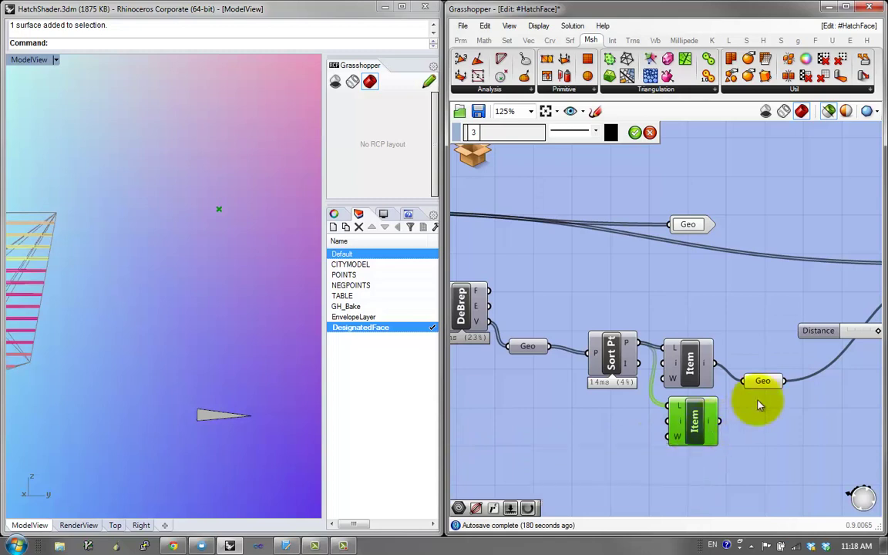
right_drag(276, 347, 264, 427)
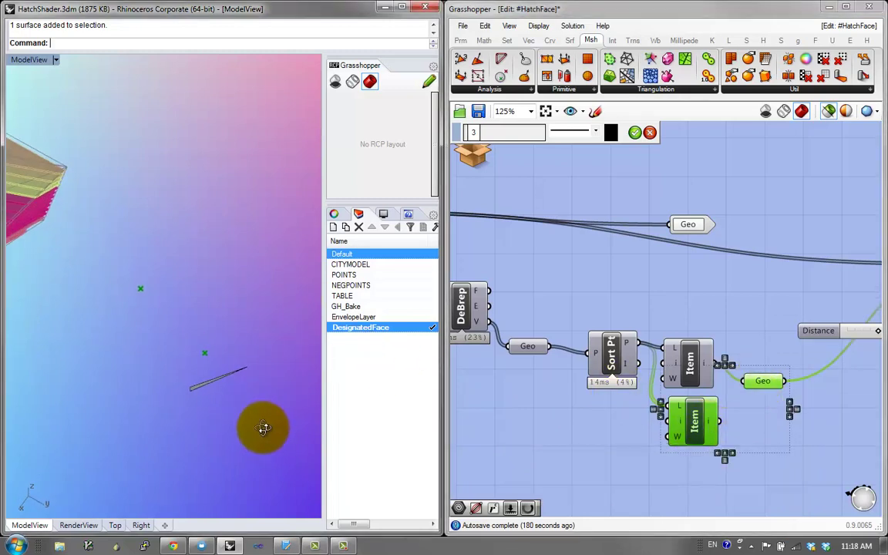
right_drag(594, 353, 699, 373)
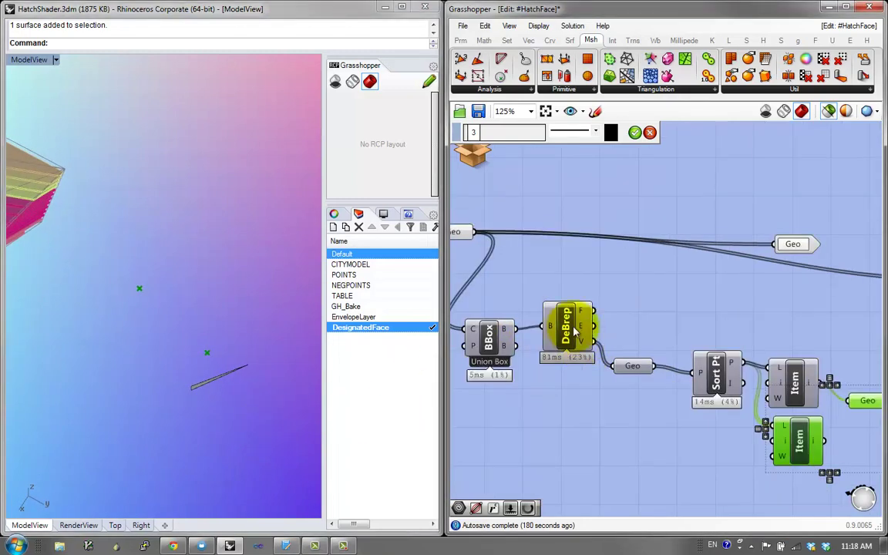
shift+click(566, 324)
click(835, 434)
Copy the Geo parameter onto the second List Item's output and feed both Geo points into a new Vector 2Pt's A and B inputs
right_drag(828, 416, 568, 343)
drag(607, 408, 643, 364)
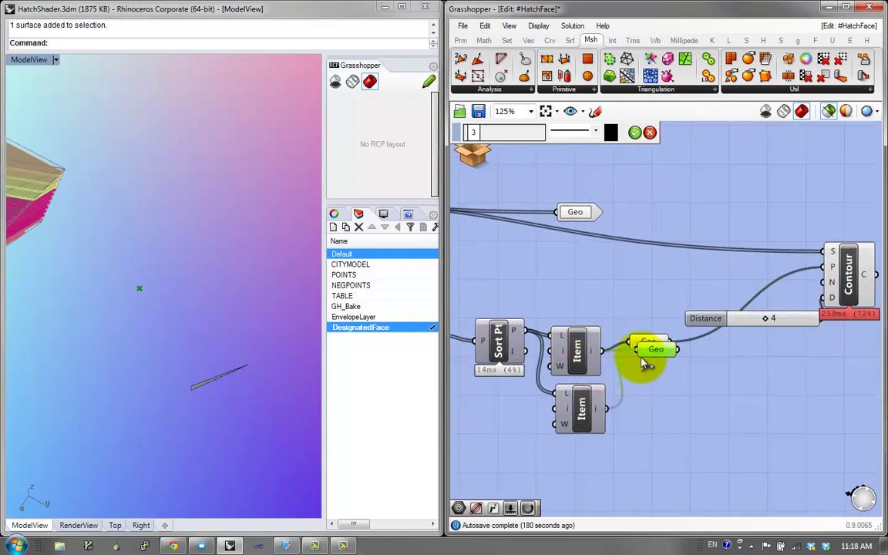
double_click(723, 397)
text(vec)
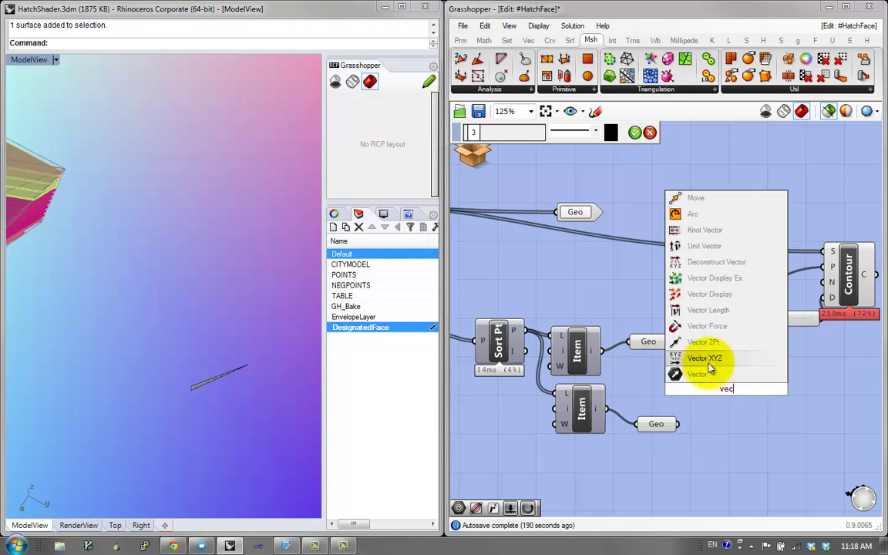
click(699, 359)
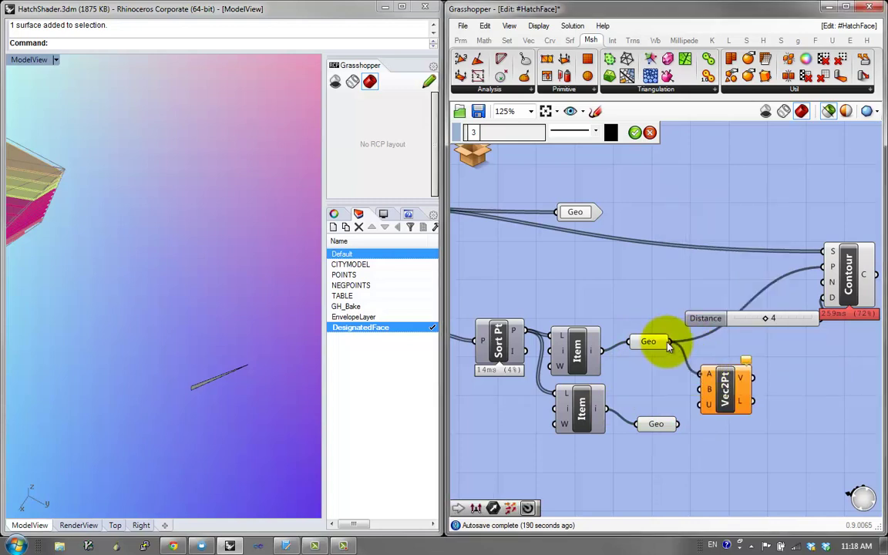
click(691, 443)
Connect Vector 2Pt's V output to Contour's N input and check the diagonal hatching from several angles
drag(753, 377, 823, 283)
right_drag(104, 357, 260, 243)
mouse_move(187, 310)
right_down()
mouse_move(74, 284)
mouse_move(24, 239)
mouse_move(293, 238)
mouse_move(148, 279)
mouse_move(95, 254)
mouse_move(93, 214)
mouse_move(135, 349)
mouse_move(239, 371)
mouse_move(284, 321)
mouse_move(139, 295)
mouse_move(174, 322)
mouse_move(166, 332)
mouse_move(218, 291)
mouse_move(254, 291)
right_up()
mouse_move(131, 328)
right_down()
mouse_move(142, 369)
mouse_move(192, 308)
mouse_move(302, 313)
mouse_move(248, 367)
mouse_move(212, 364)
mouse_move(236, 402)
mouse_move(164, 252)
mouse_move(168, 330)
mouse_move(145, 359)
mouse_move(157, 283)
mouse_move(149, 202)
mouse_move(165, 359)
right_up()
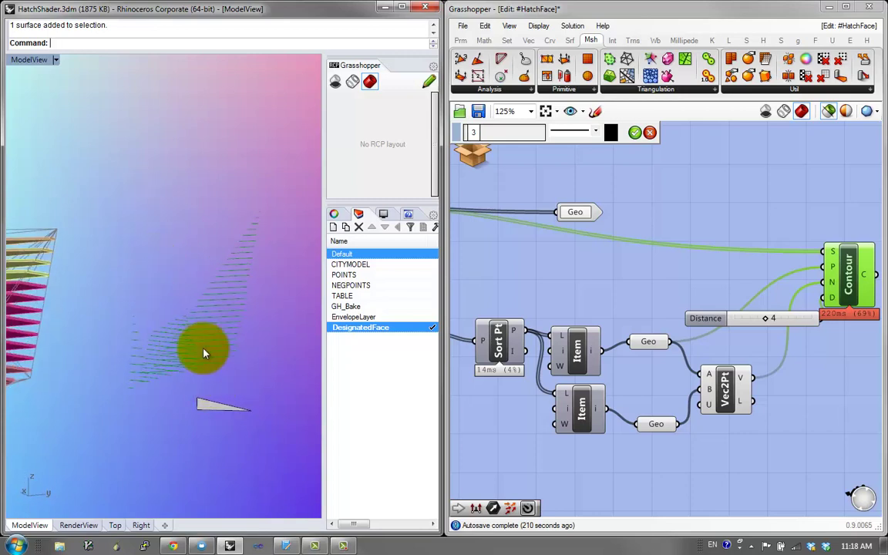
mouse_move(240, 341)
right_down()
mouse_move(218, 337)
mouse_move(264, 297)
mouse_move(242, 392)
mouse_move(216, 351)
right_up()
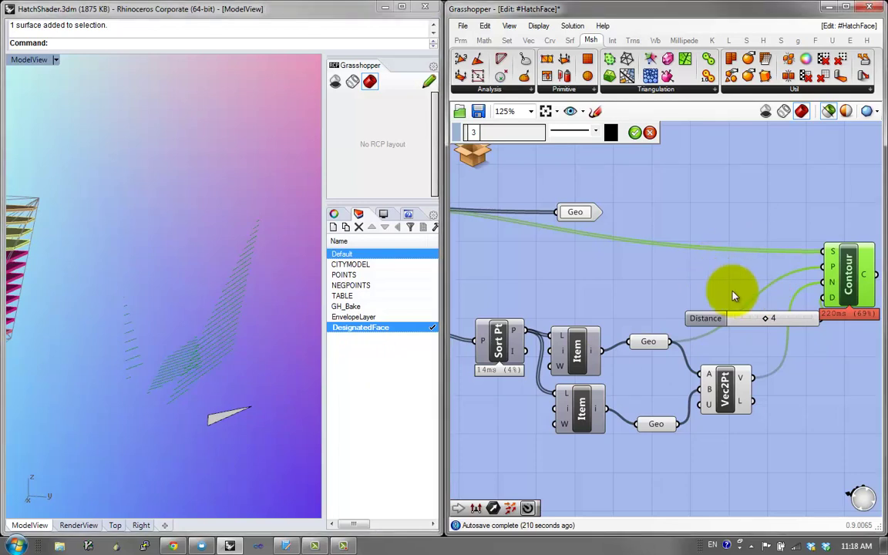
Reposition the Distance slider beside Contour's D input and preview the Contour result
right_drag(733, 297, 677, 315)
drag(745, 340, 690, 320)
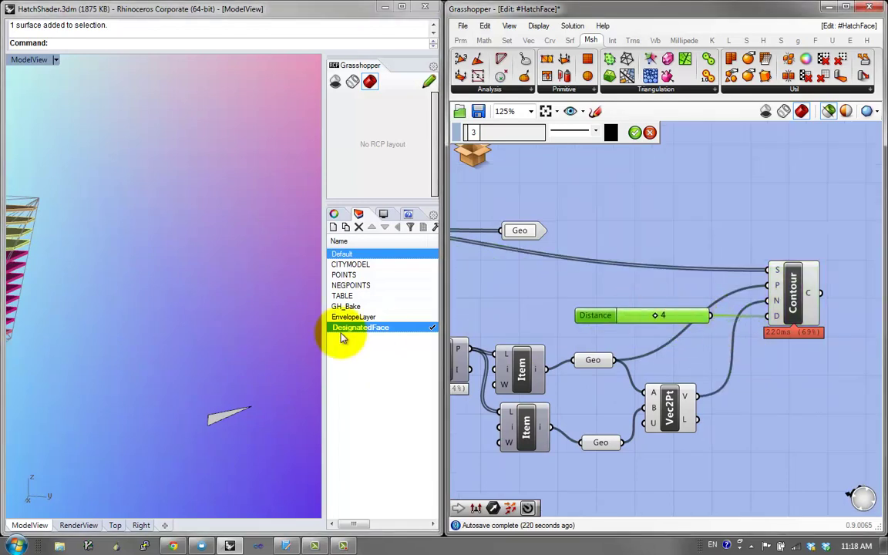
click(792, 286)
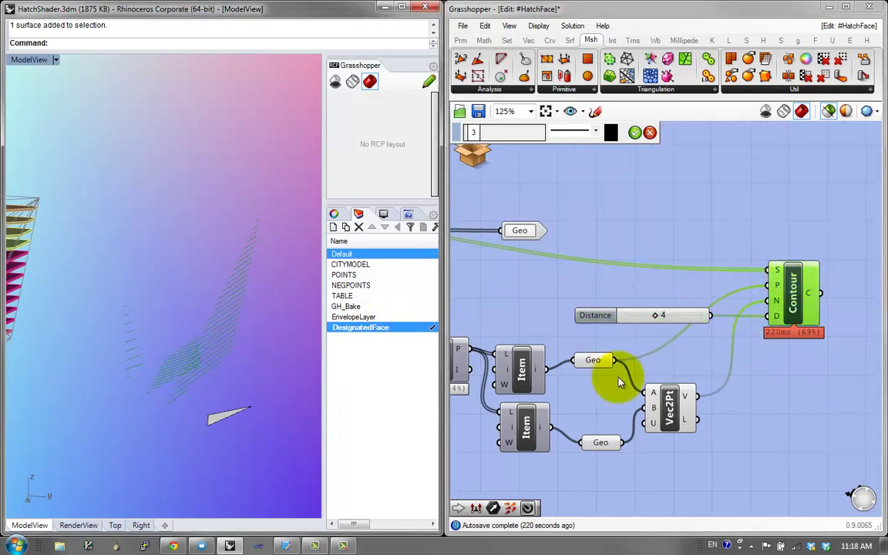
Add a Geometry parameter after Contour and connect Contour's C output to it
scroll(722, 393, down, 4)
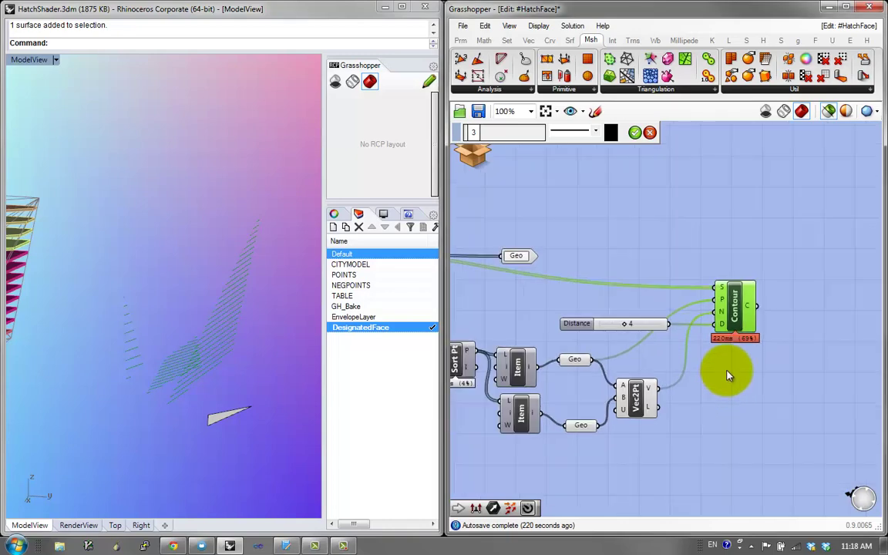
double_click(767, 337)
text(ge)
click(741, 291)
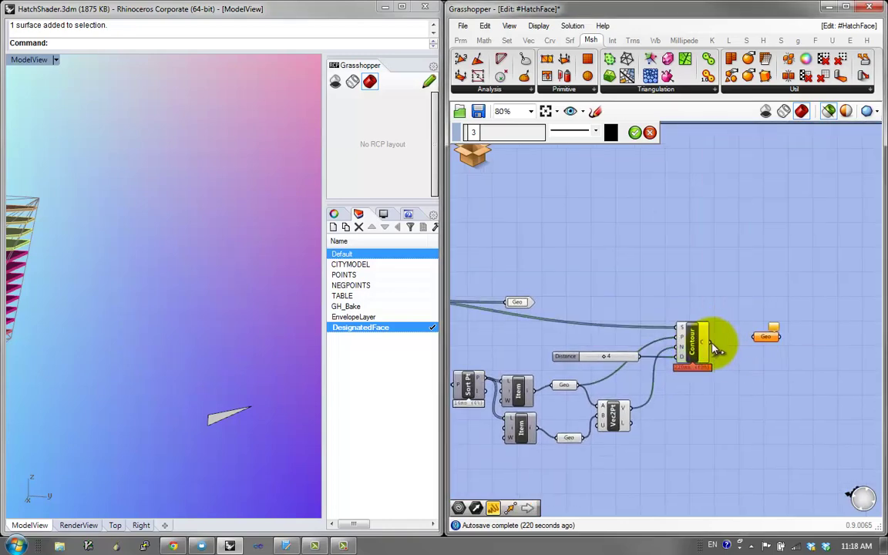
Add a Panel connected to the new Geo parameter and enlarge it to read the contour data paths
double_click(801, 307)
text(Panel)
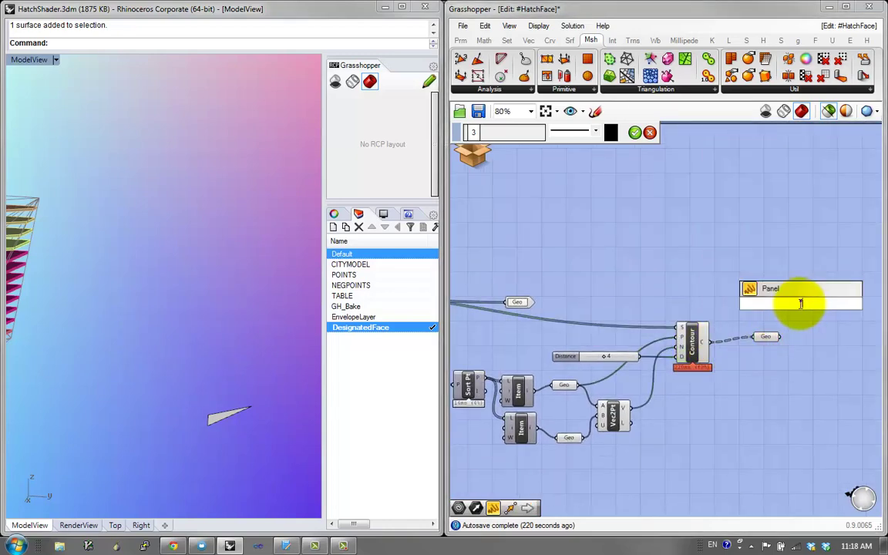
key(Return)
scroll(722, 363, up, 4)
drag(719, 359, 688, 305)
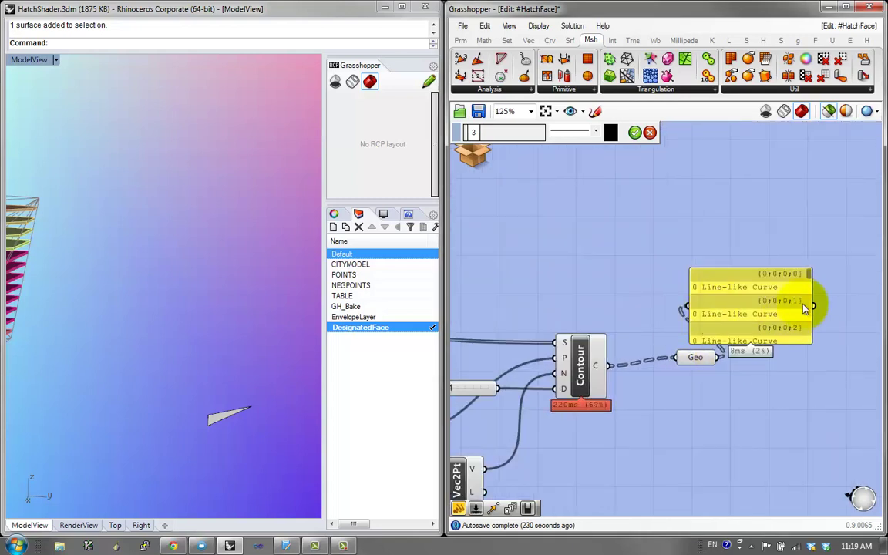
drag(783, 341, 787, 481)
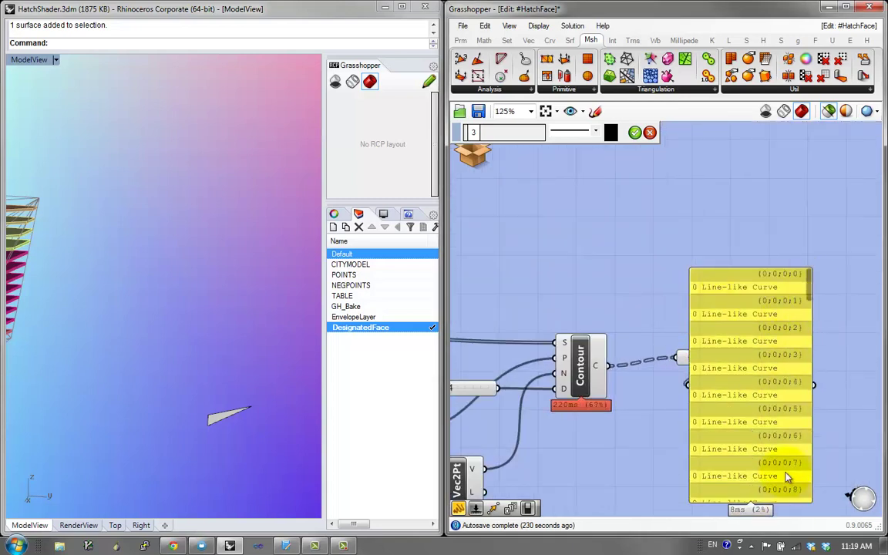
Simplify the data tree of the Geo parameter after Contour and check the shortened paths in the panel
drag(776, 313, 809, 308)
right_click(715, 359)
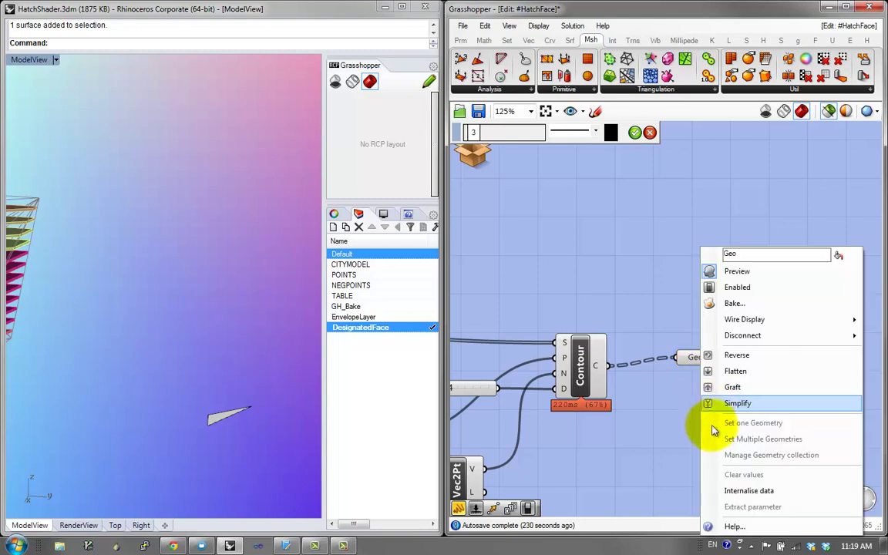
click(715, 404)
drag(846, 282, 848, 492)
drag(696, 358, 672, 363)
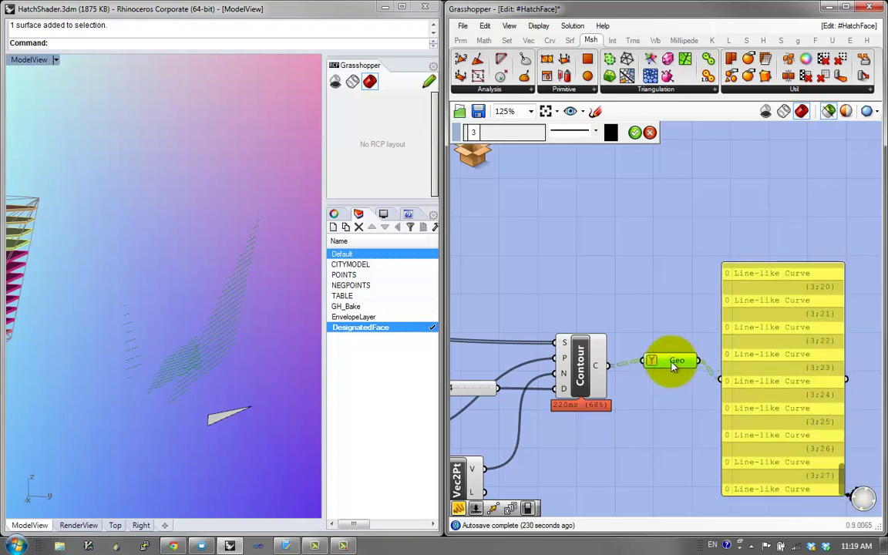
Add a Param Viewer connected to the simplified Geo parameter and switch it to the tree diagram
double_click(670, 311)
text(pv)
key(Return)
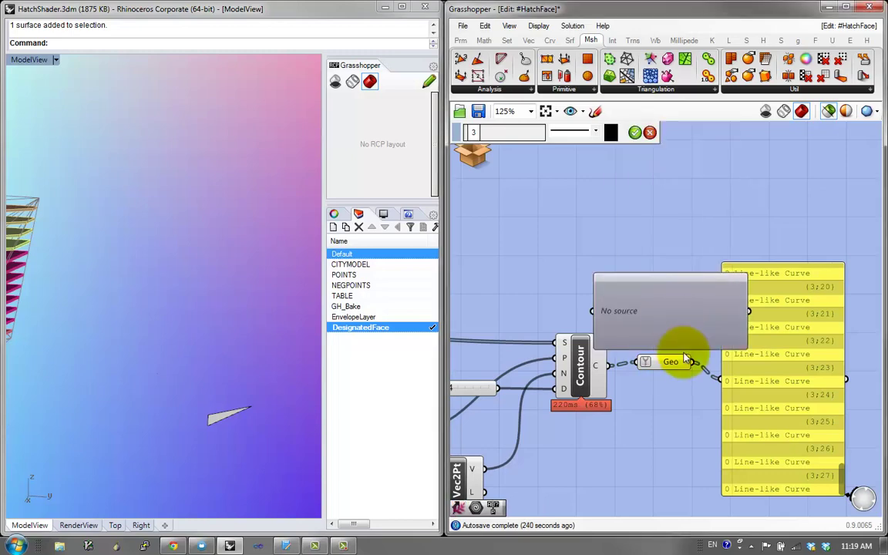
drag(609, 317, 611, 317)
double_click(651, 317)
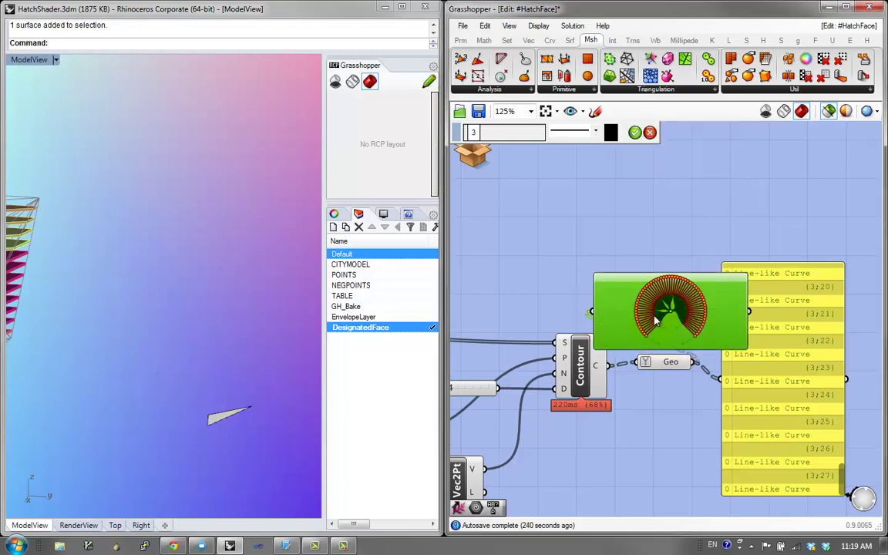
Examine the branch structure in the Param Viewer's diagram and delete the viewer
right_drag(659, 316, 680, 306)
scroll(683, 306, up, 6)
scroll(695, 305, up, 1)
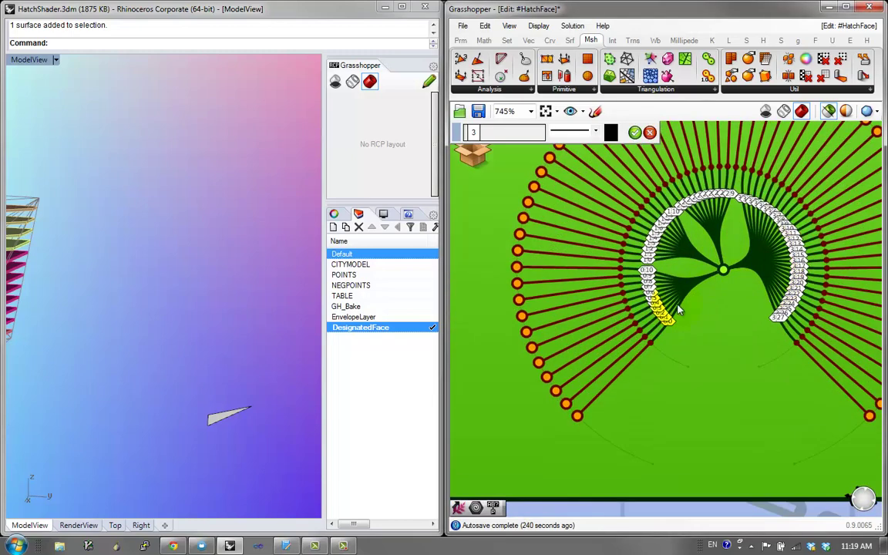
scroll(681, 331, down, 2)
scroll(653, 262, down, 3)
right_drag(720, 293, 640, 287)
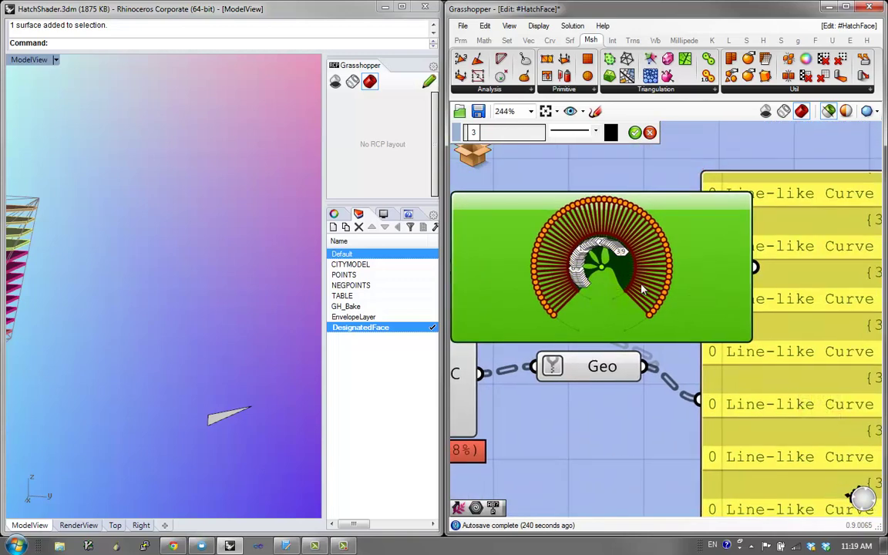
key(Delete)
Move the panel farther away from the simplified Geo parameter to free space after it
click(604, 375)
scroll(611, 373, down, 6)
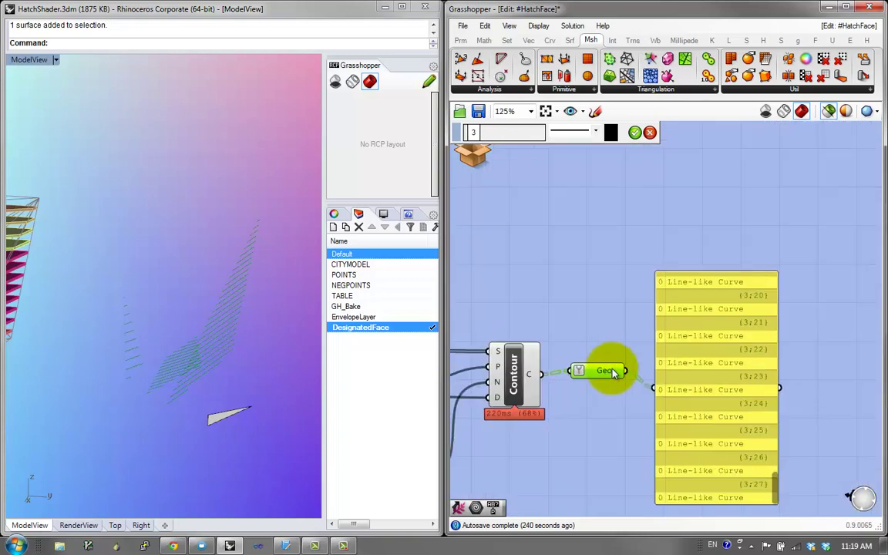
click(667, 362)
drag(667, 378, 772, 381)
right_drag(667, 375, 769, 378)
Move the cluster's Geo output past Contour and connect the simplified Geo parameter to it in place of its previous source
scroll(751, 378, down, 1)
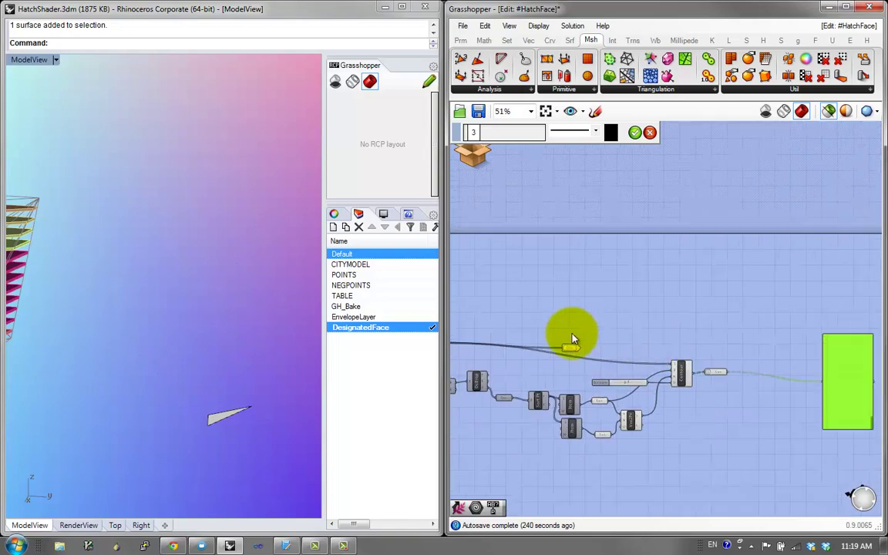
scroll(571, 339, up, 2)
scroll(847, 378, up, 2)
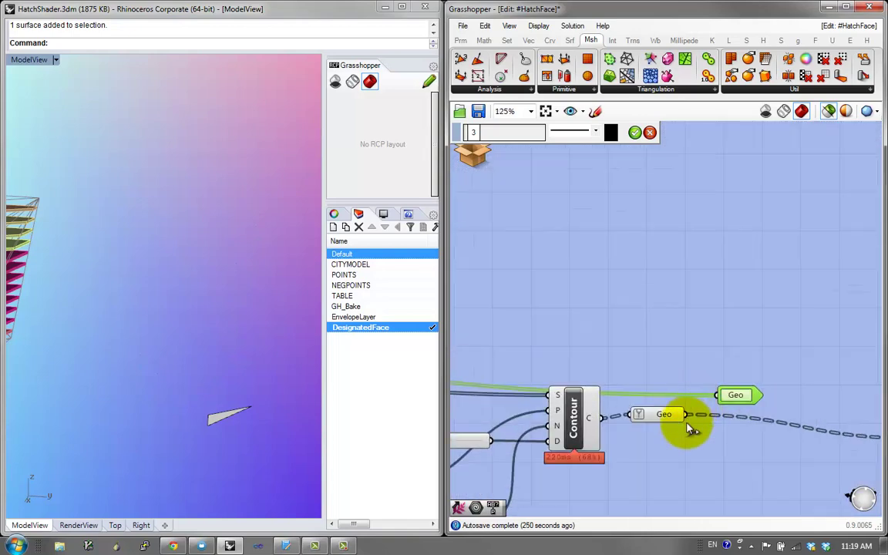
drag(728, 402, 757, 347)
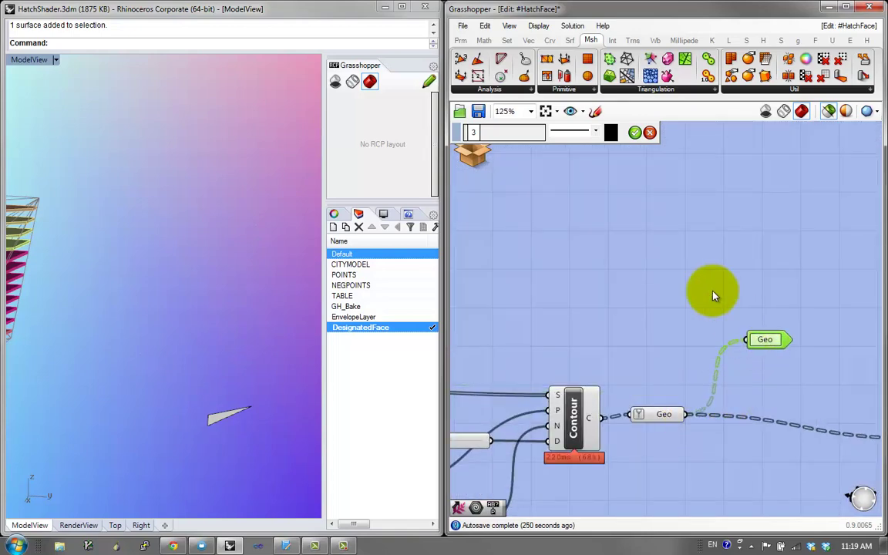
Exit the #HatchFace cluster to the HatchShader definition and check the hatching at the Geo parameter after the cluster
click(476, 158)
click(515, 193)
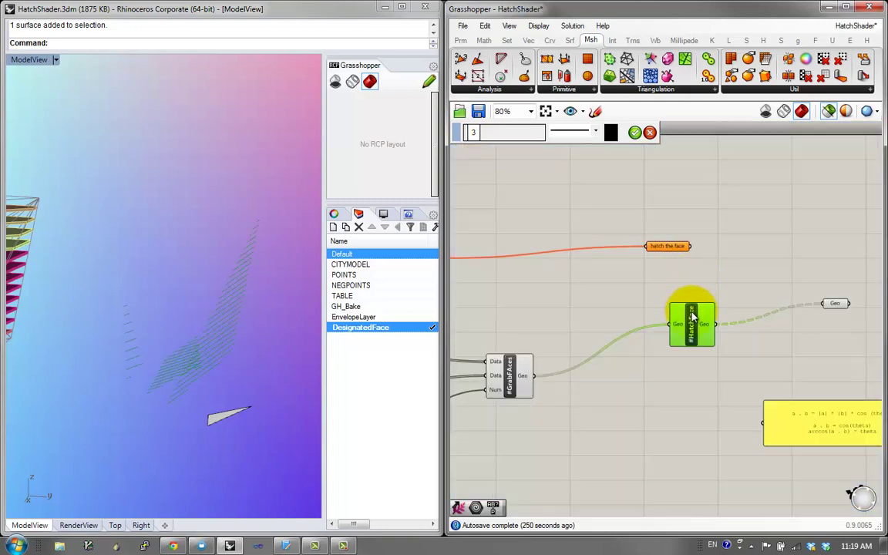
click(840, 306)
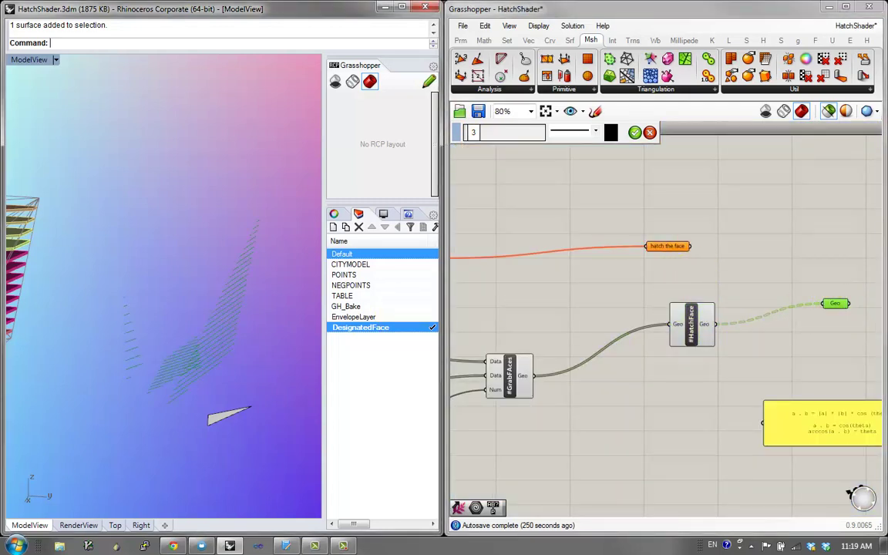
Move the #HatchFace cluster and the yellow note panel down to clear space after the cluster
mouse_move(124, 377)
right_down()
mouse_move(138, 321)
mouse_move(137, 357)
right_up()
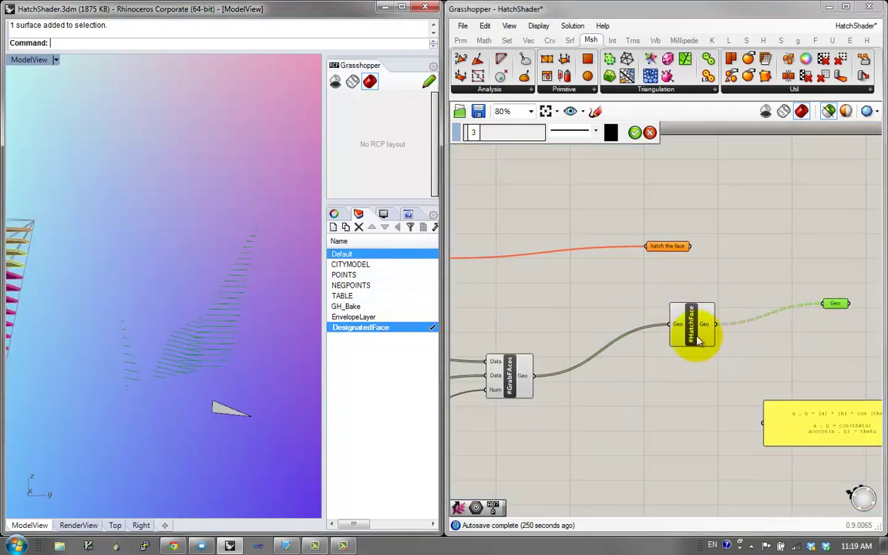
drag(696, 340, 688, 362)
right_drag(618, 342, 742, 308)
right_drag(793, 215, 636, 228)
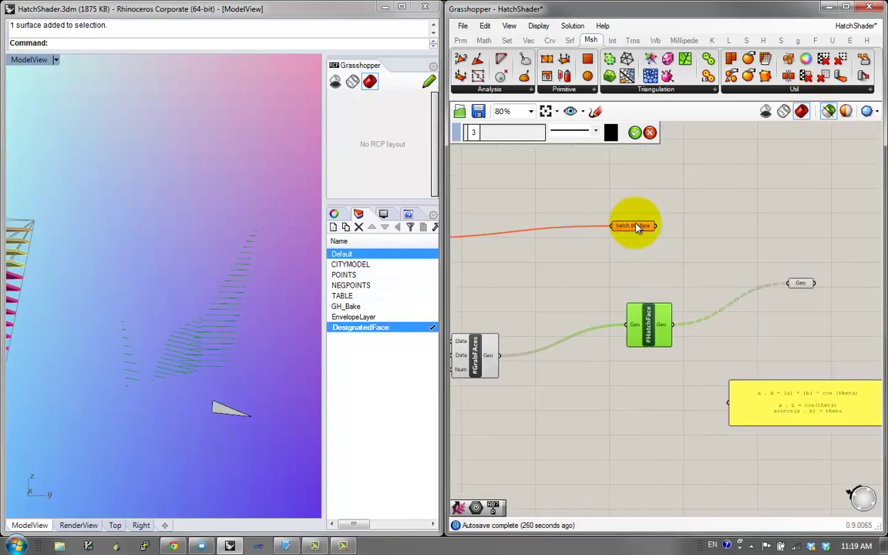
scroll(655, 248, down, 1)
drag(745, 372, 758, 433)
Add a Custom Preview component and place it beyond and above the cluster's Geo parameter
double_click(819, 304)
double_click(819, 304)
text(prev)
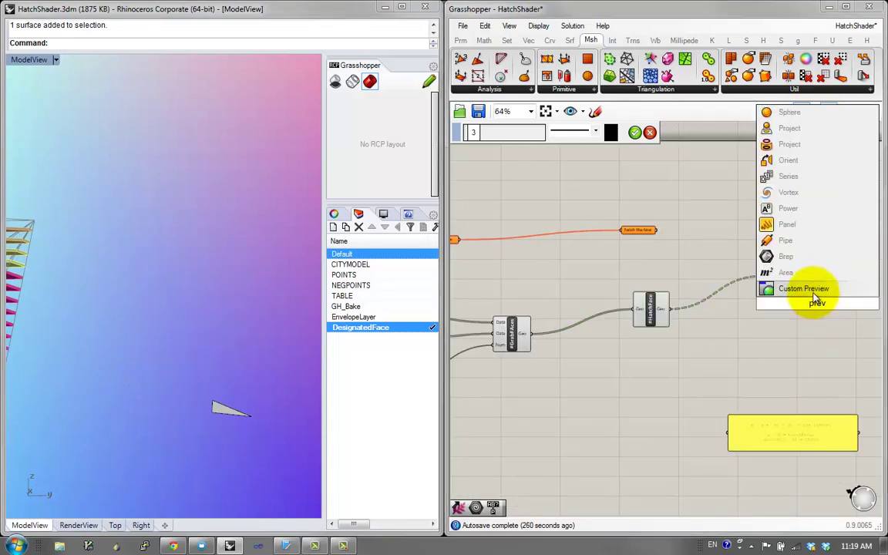
key(Return)
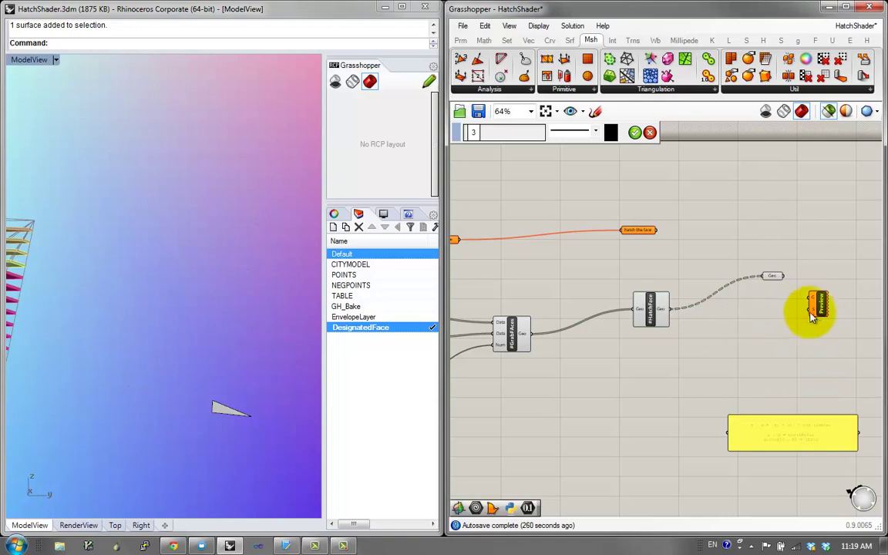
drag(808, 311, 815, 228)
Check the face boundaries from FaceB at the start of the definition and shift the EnvelopeLayer pipeline closer to it
scroll(773, 235, down, 1)
right_drag(572, 300, 733, 294)
scroll(556, 285, up, 2)
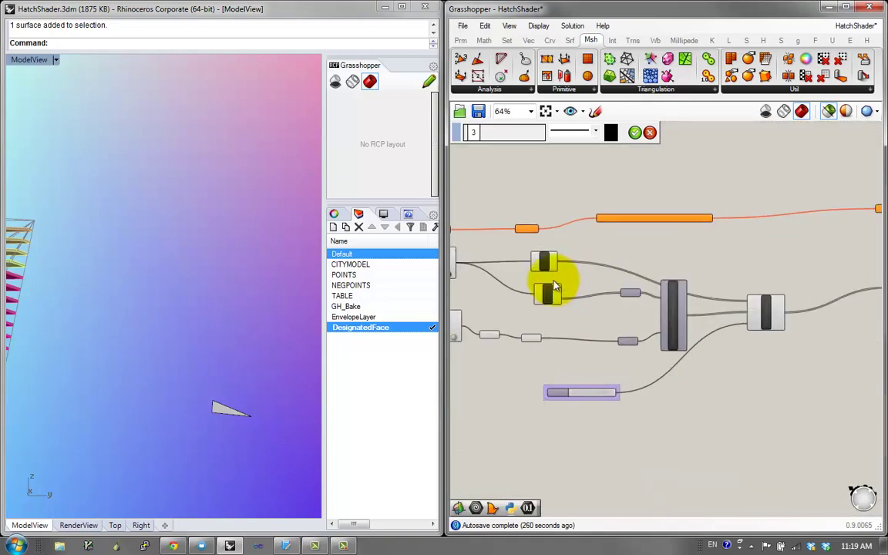
right_drag(558, 255, 689, 274)
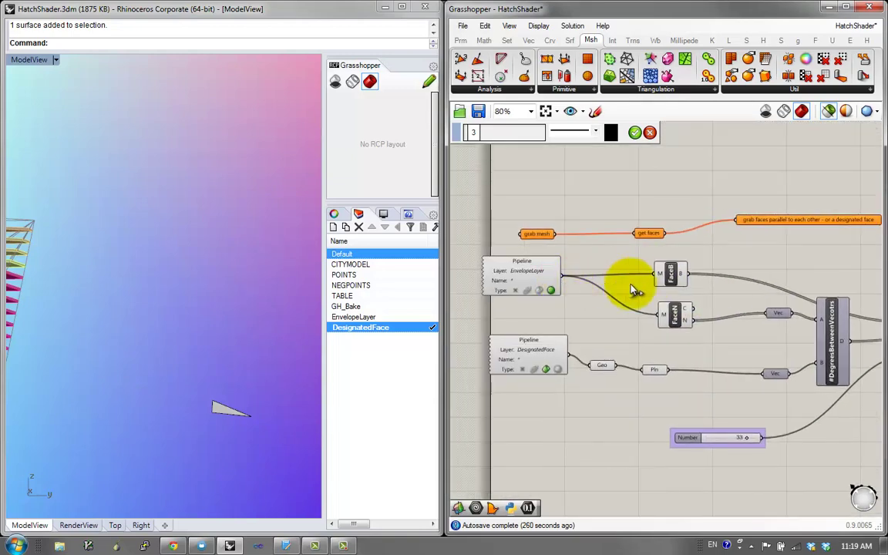
click(679, 279)
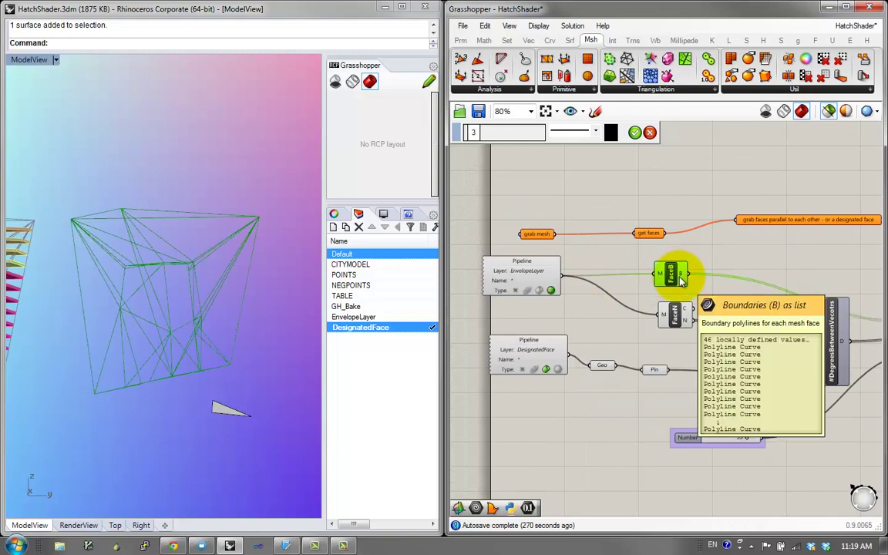
double_click(749, 267)
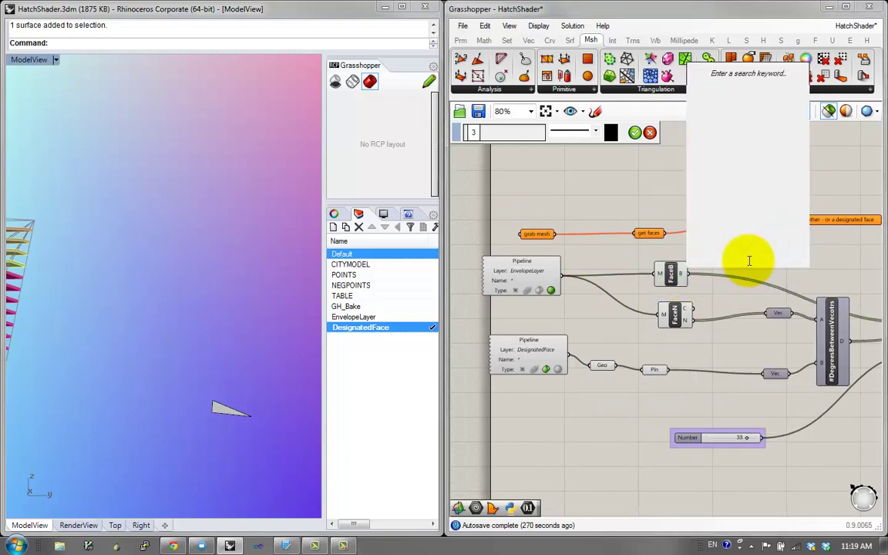
key(Escape)
mouse_move(551, 277)
mouse_down()
mouse_move(595, 280)
mouse_move(560, 282)
mouse_up()
click(679, 279)
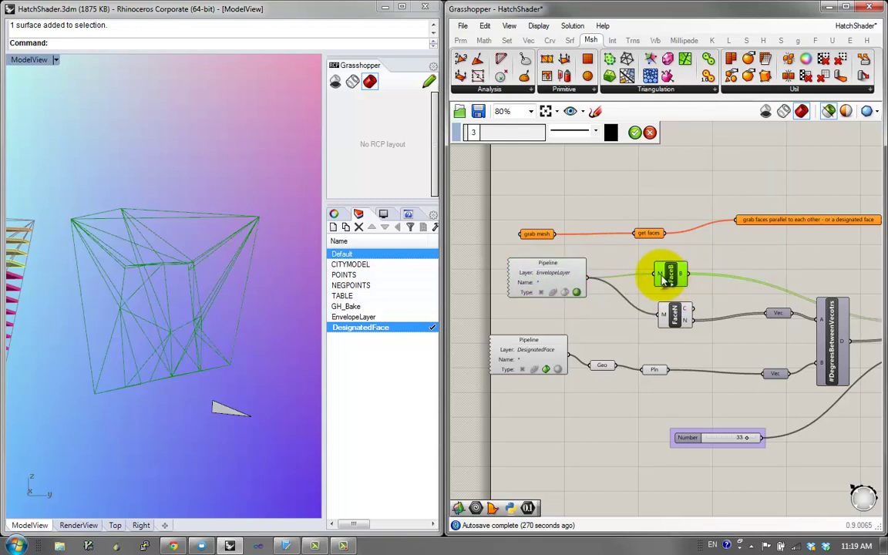
Add a Geometry parameter after FaceB and feed it the FaceB boundaries together with the EnvelopeLayer pipeline mesh
double_click(746, 264)
text(geo)
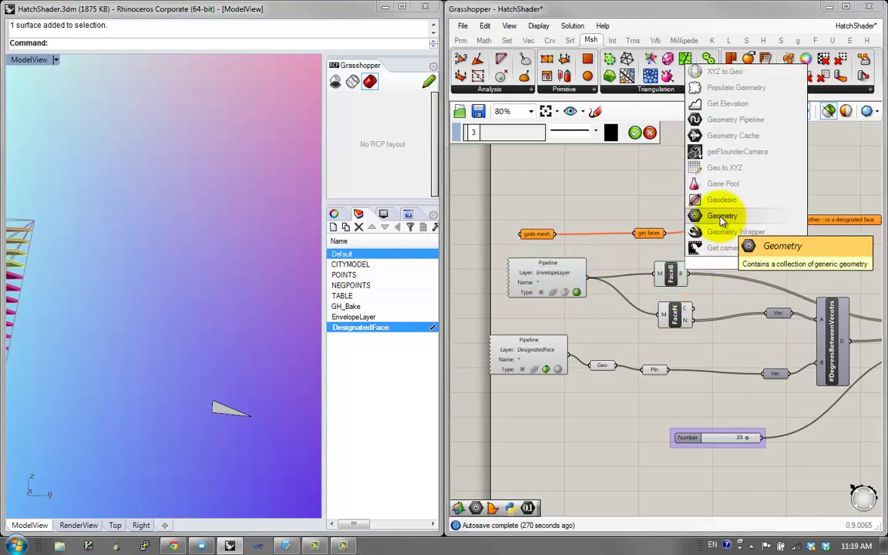
click(721, 216)
drag(593, 281, 684, 272)
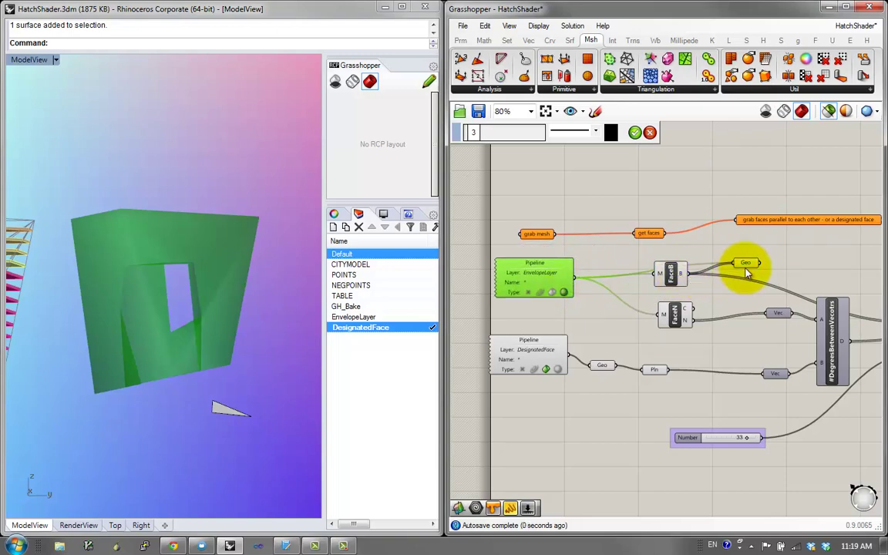
Move the new Geo parameter to the end of the definition, connect it to Custom Preview's G input and align the component beside it
drag(745, 267, 845, 203)
scroll(743, 264, down, 6)
scroll(847, 253, up, 8)
right_drag(845, 203, 755, 250)
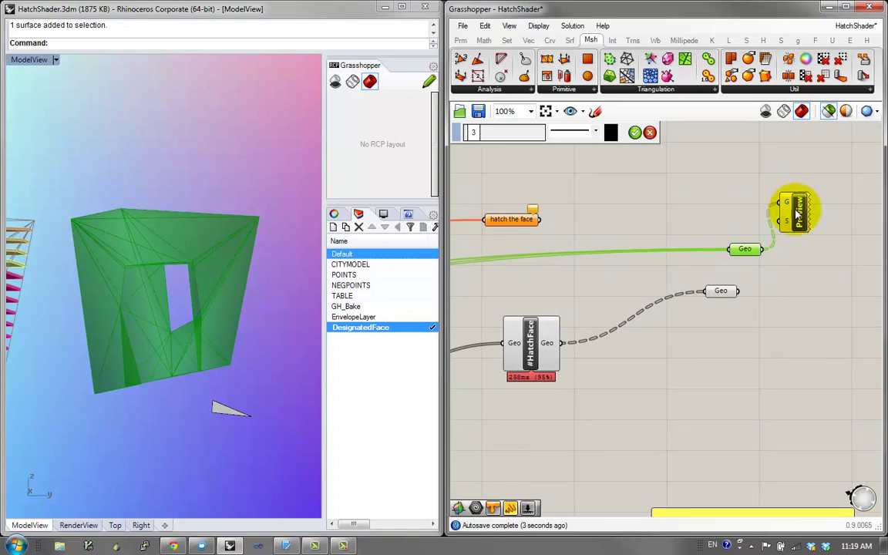
drag(798, 214, 806, 249)
Add a Colour Swatch below the Geo parameter and connect it to Custom Preview's S input
double_click(763, 293)
text(swat)
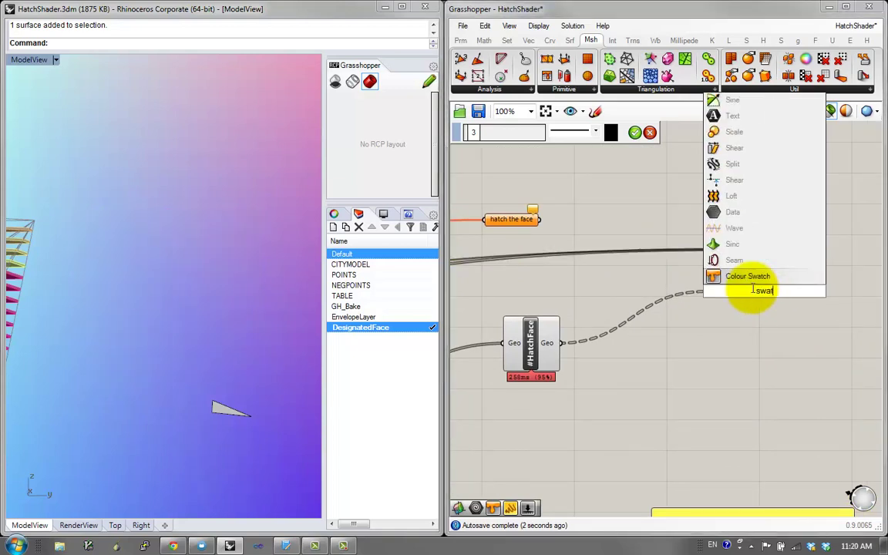
click(741, 275)
drag(783, 299, 759, 279)
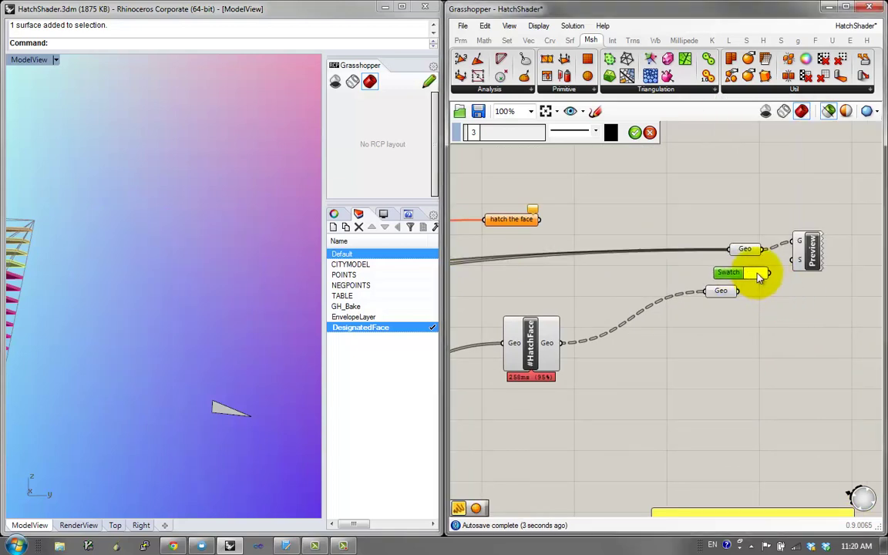
drag(802, 257, 806, 270)
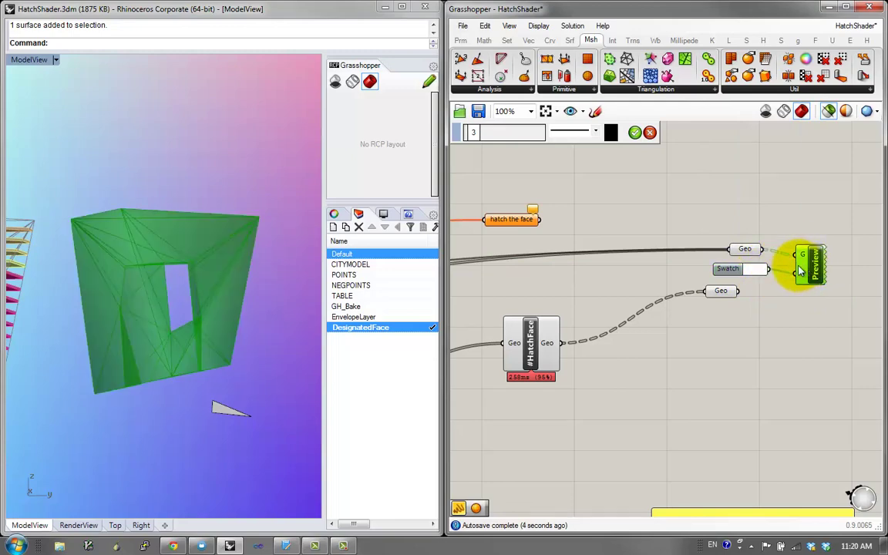
Turn off the selected-objects-only preview mode and disable the preview of every component in the definition
click(784, 310)
click(828, 112)
scroll(729, 327, down, 3)
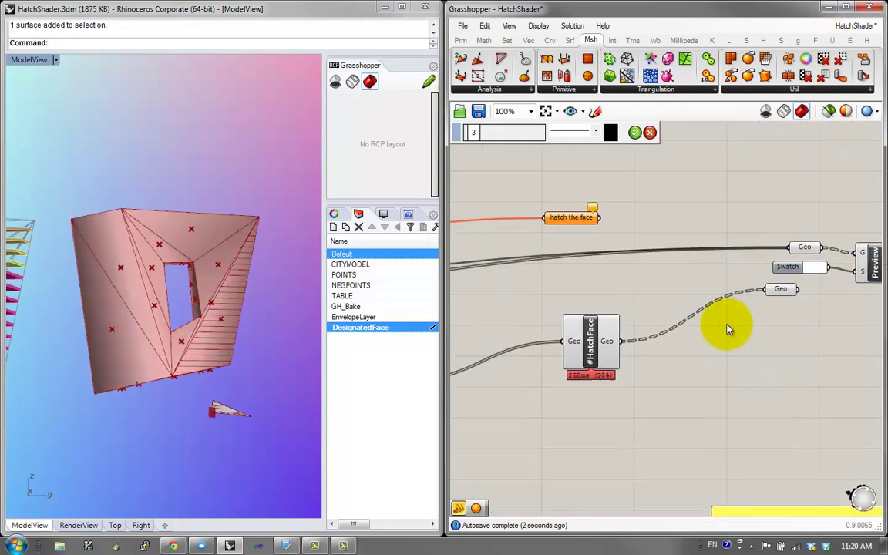
key(ctrl+a)
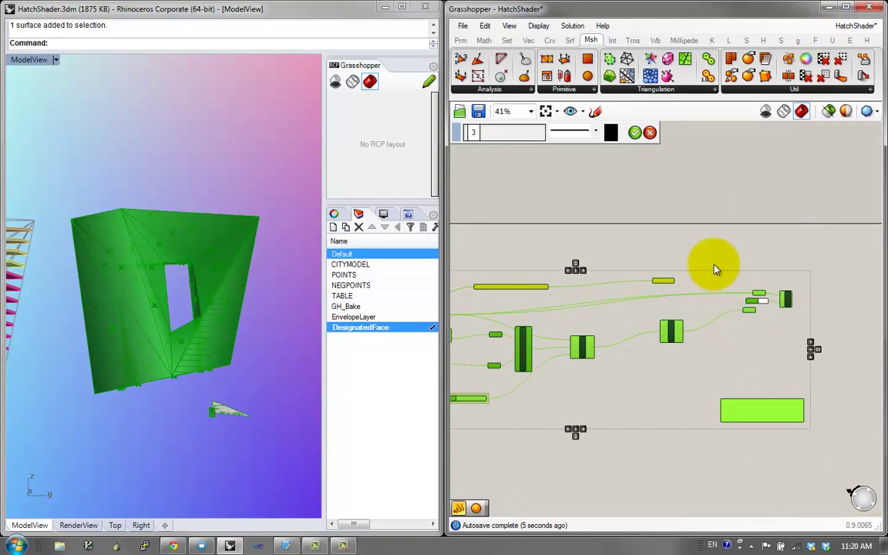
middle_click(702, 275)
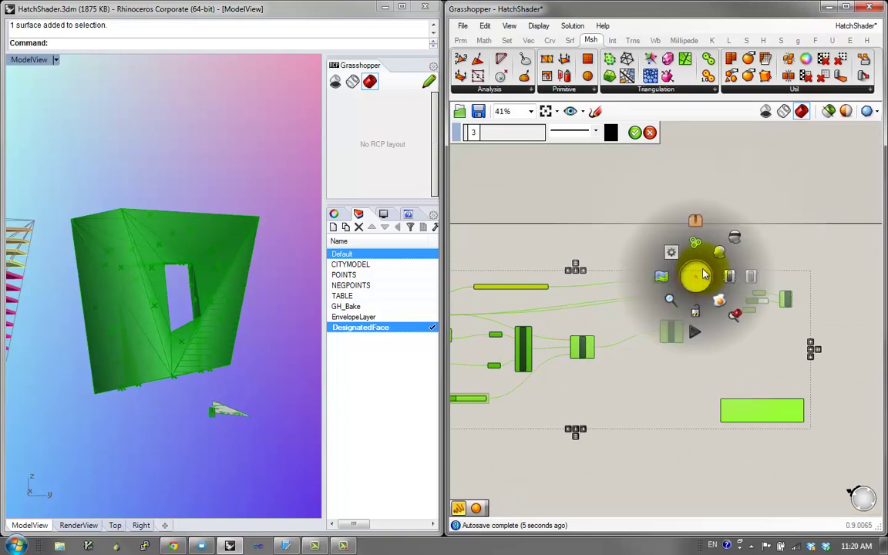
click(742, 242)
Enable the preview of only the Custom Preview component
scroll(780, 350, up, 3)
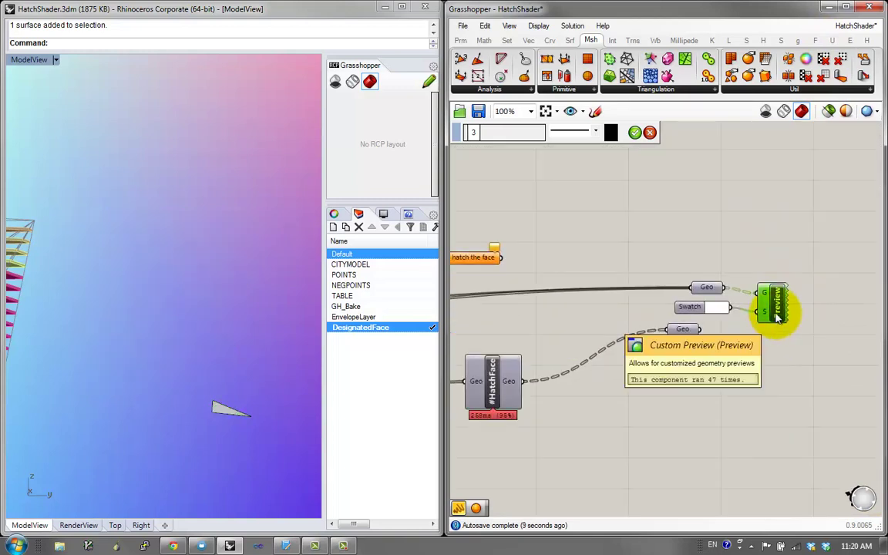
middle_click(775, 317)
click(797, 291)
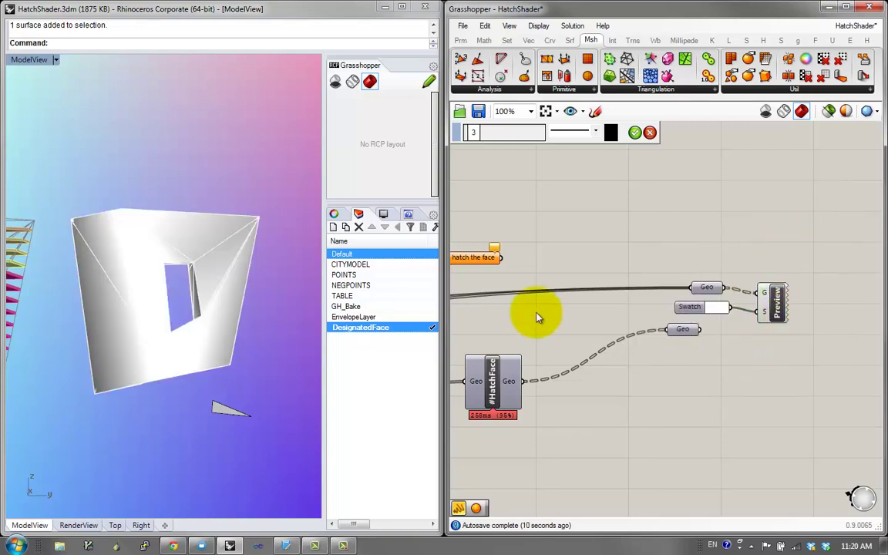
Make the white colour swatch semi-transparent with an alpha of 87 and check the mesh in the model view
click(716, 308)
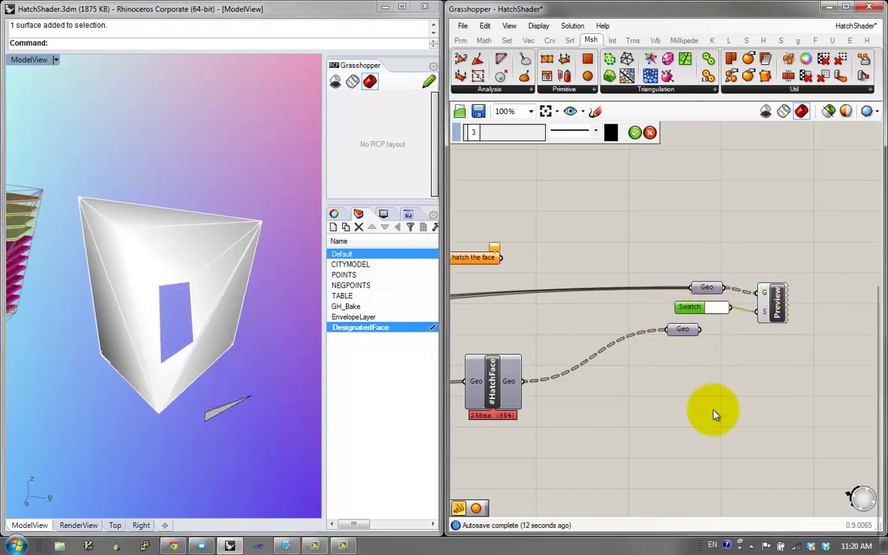
drag(811, 482, 778, 484)
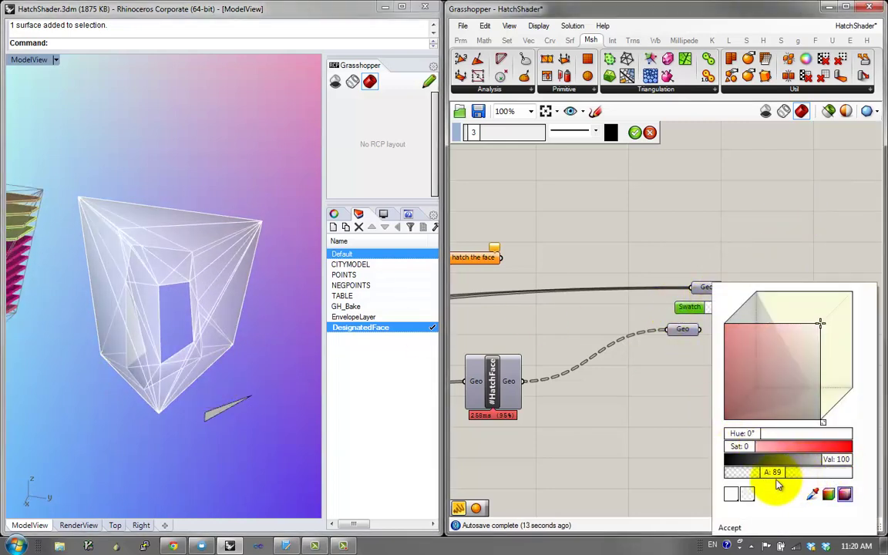
click(730, 528)
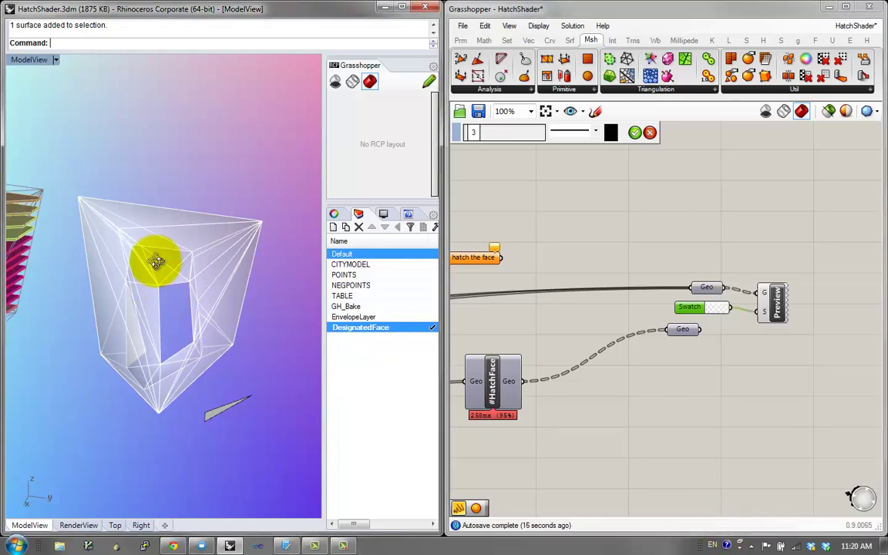
right_drag(156, 261, 161, 233)
Duplicate the Geo parameter, swatch and Custom Preview group and place the copy below the original
drag(769, 257, 693, 305)
key(ctrl+c)
key(ctrl+v)
drag(779, 316, 803, 475)
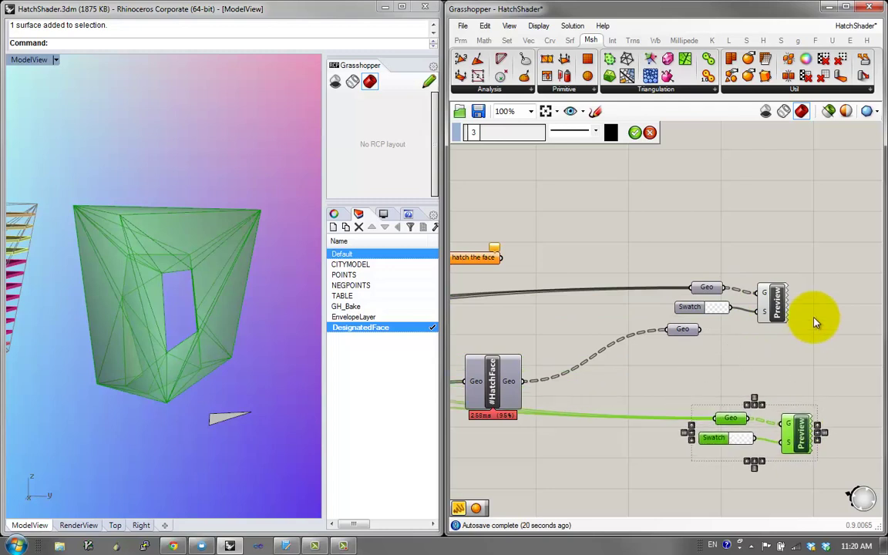
Connect the hatching Geo parameter to the copied Geo in place of its previous sources and move it down beside the copy
click(710, 330)
drag(717, 420, 711, 407)
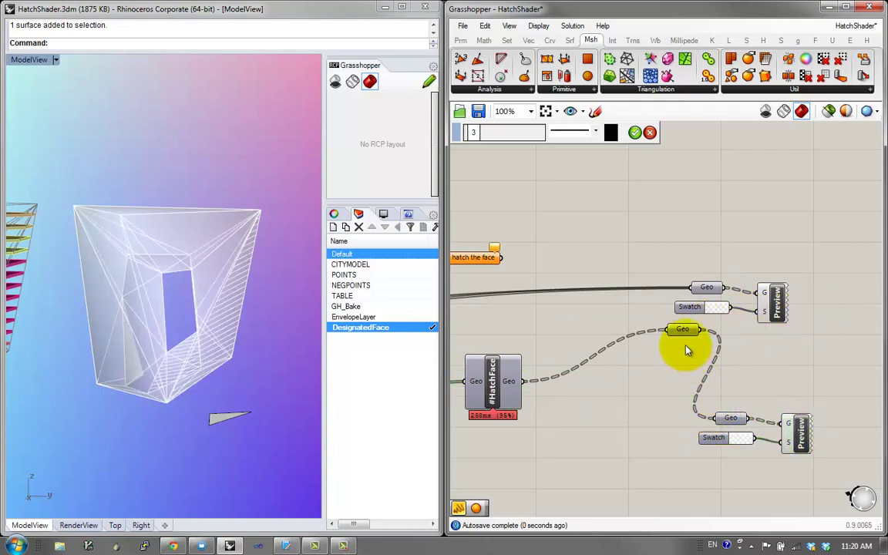
drag(687, 351, 682, 417)
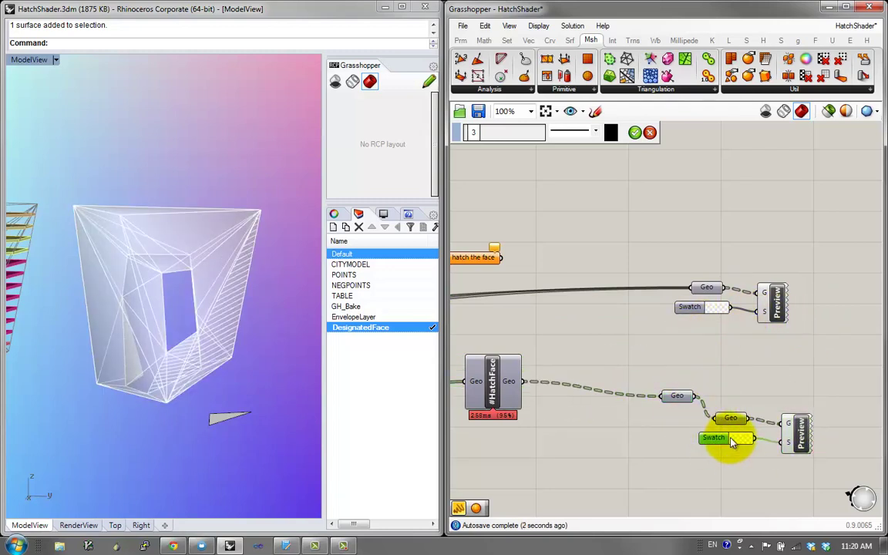
Set the copied swatch to an opaque magenta with hue 300°, saturation 96, value 73 and alpha 255
click(740, 439)
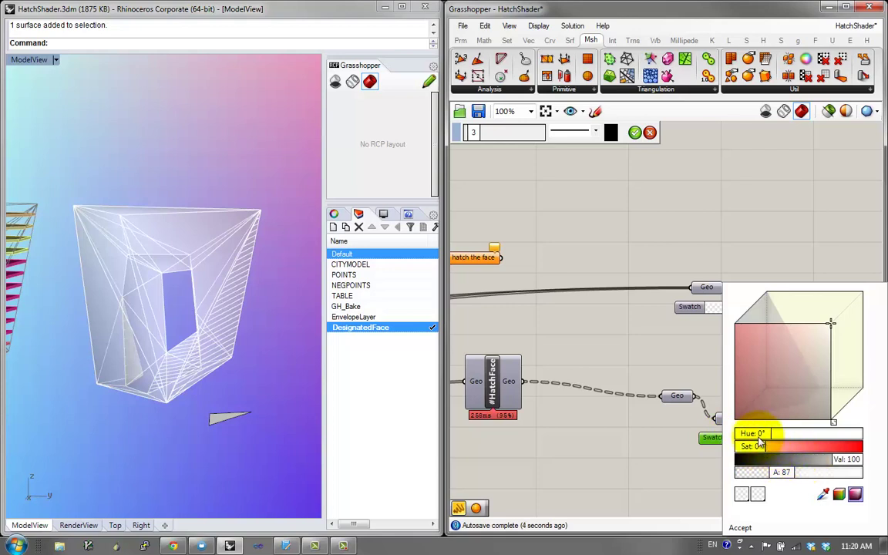
drag(759, 439, 786, 436)
mouse_move(762, 351)
mouse_down()
mouse_move(759, 311)
mouse_move(759, 357)
mouse_move(778, 368)
mouse_up()
mouse_move(779, 434)
mouse_down()
mouse_move(825, 432)
mouse_move(850, 449)
mouse_move(828, 460)
mouse_move(864, 472)
mouse_up()
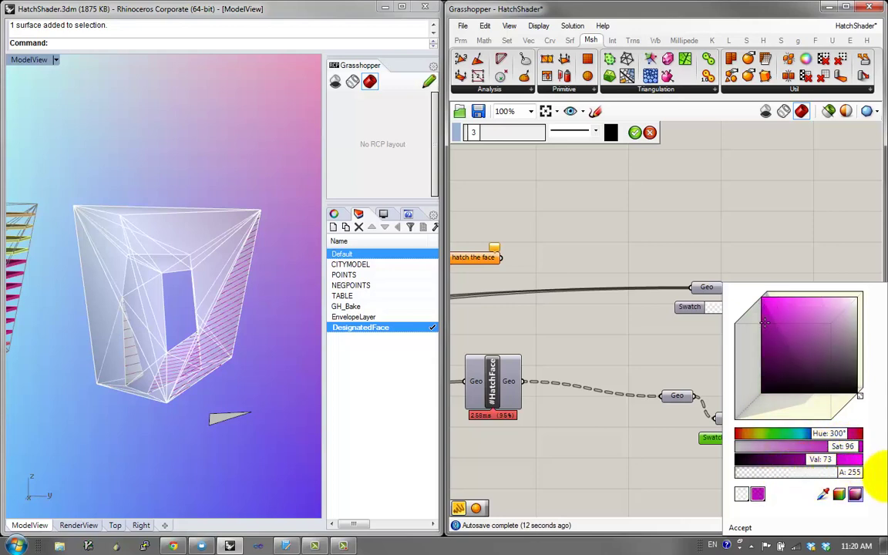
click(740, 528)
Examine the coloured hatching on the envelope from several angles and the angle data entering the #GrabFAces cluster
right_drag(177, 316, 178, 338)
right_drag(173, 339, 225, 275)
right_drag(536, 322, 683, 310)
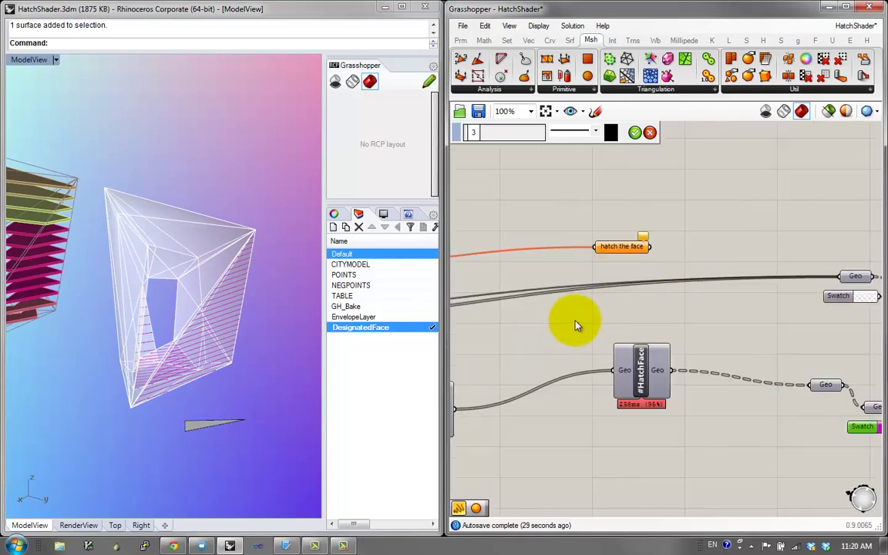
right_drag(588, 340, 753, 341)
right_drag(621, 396, 633, 393)
drag(603, 397, 575, 416)
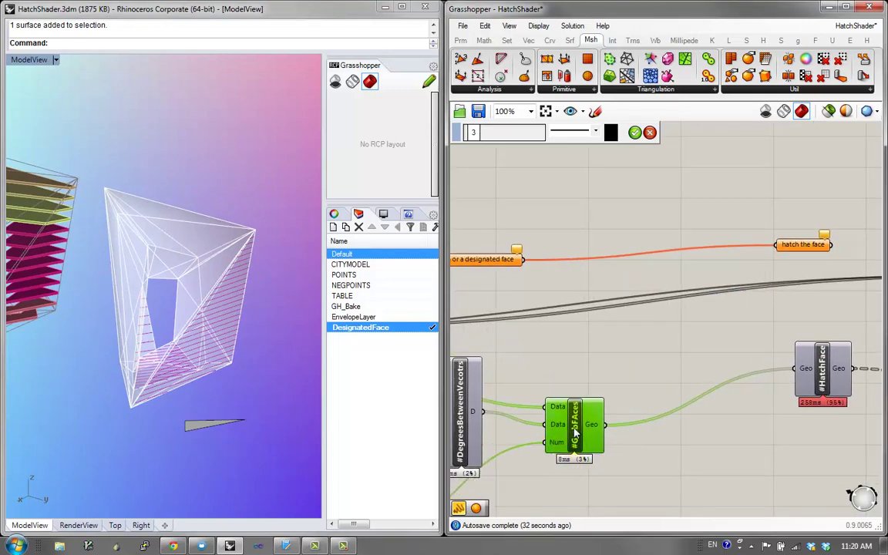
click(259, 309)
mouse_move(566, 424)
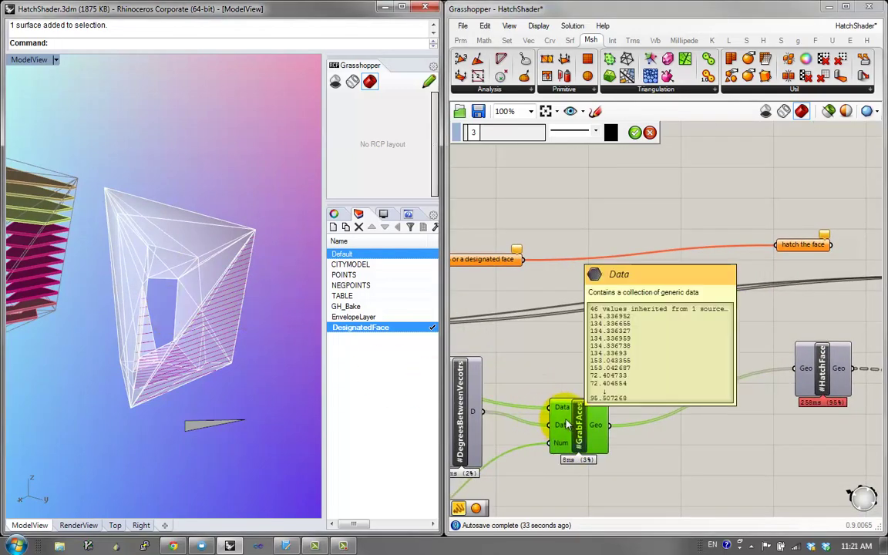
right_drag(215, 311, 220, 286)
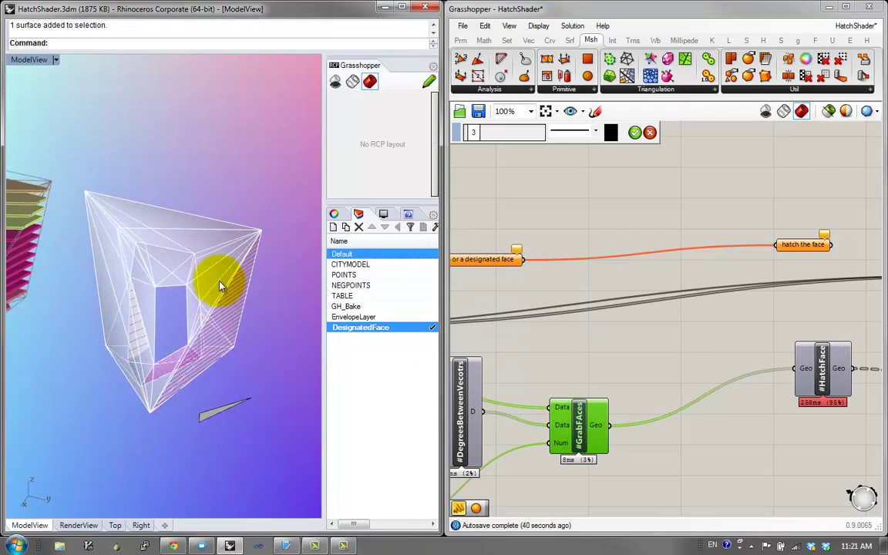
Set the Number slider feeding the #GrabFAces cluster to 40
right_drag(496, 414, 693, 336)
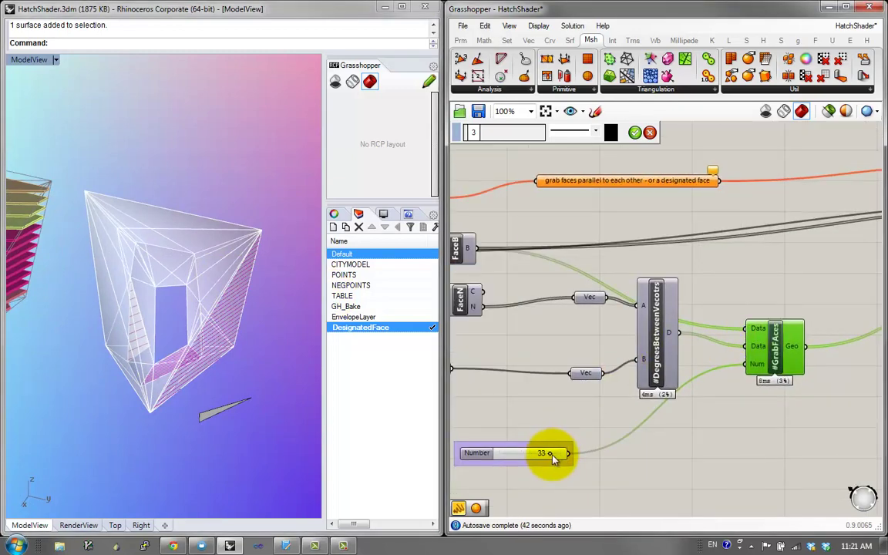
drag(570, 454, 579, 453)
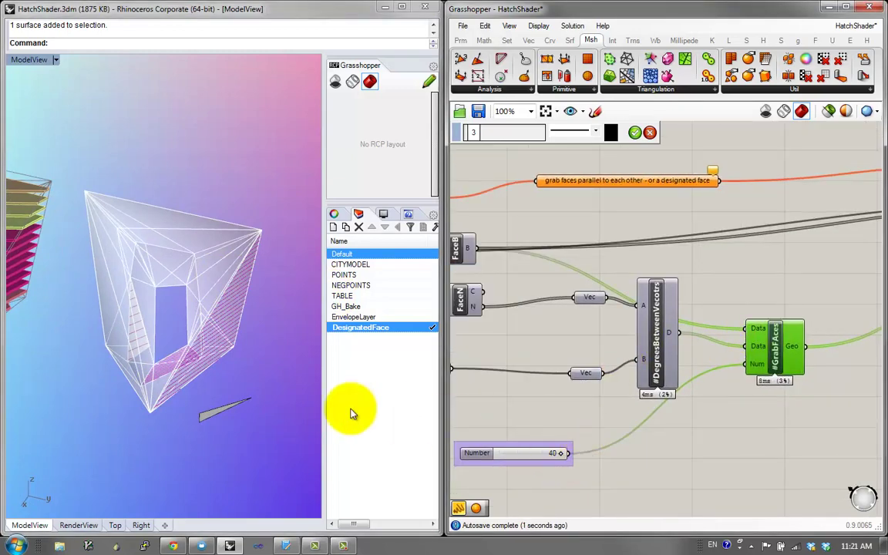
Rotate the designated face surface slightly in the model view and deselect it
drag(284, 454, 222, 404)
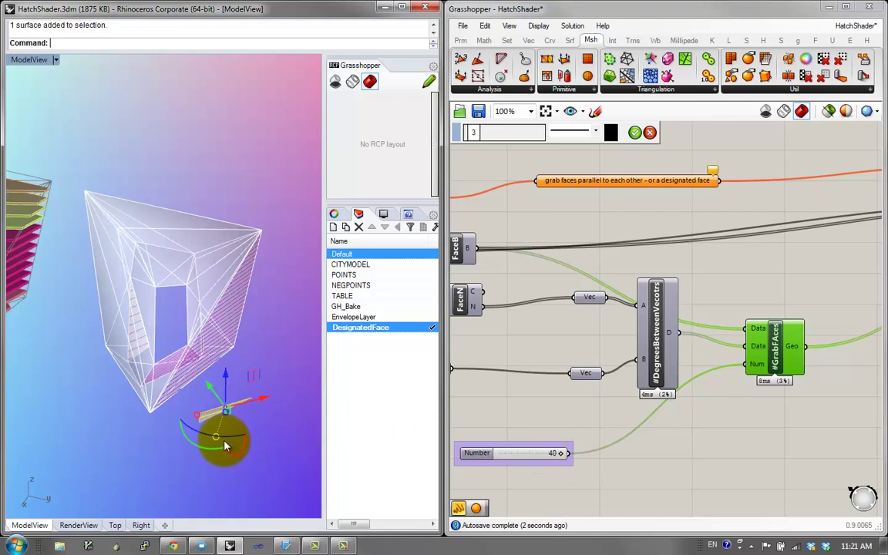
drag(238, 443, 241, 427)
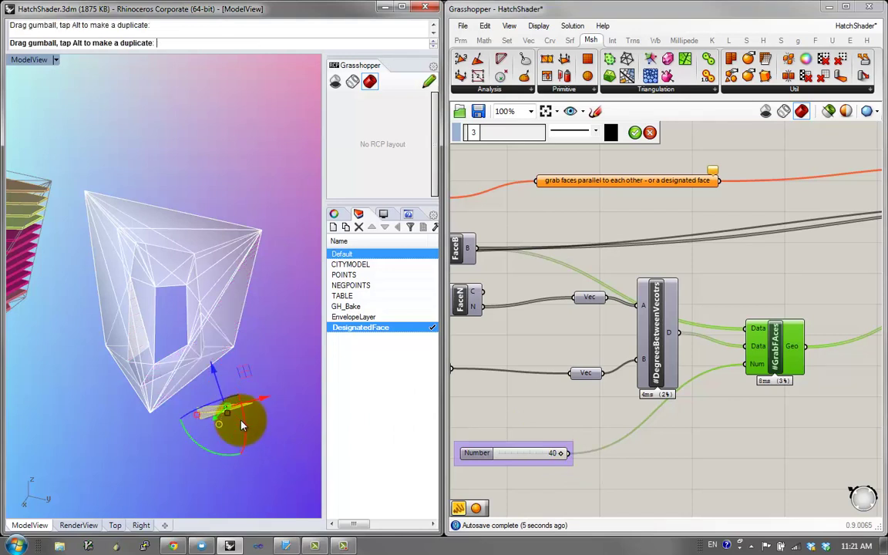
click(243, 436)
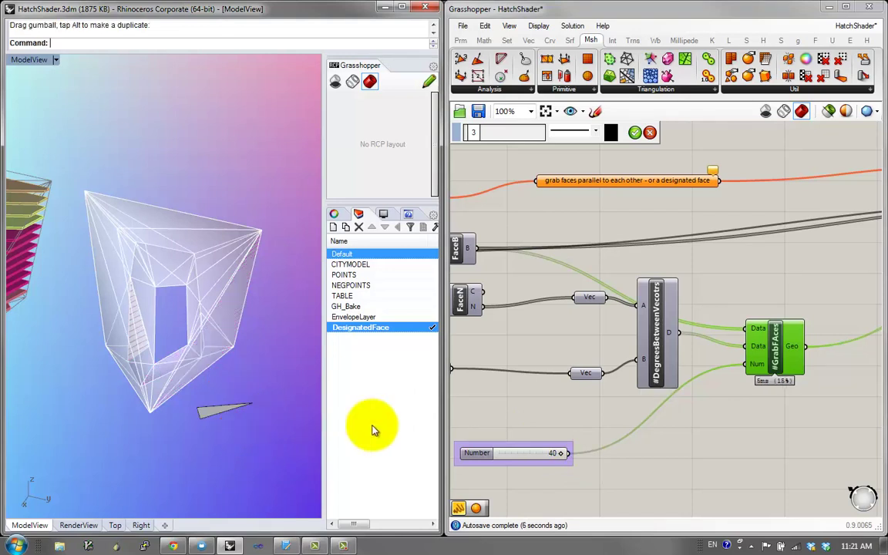
Raise the upper limit of the Number slider feeding the #GrabFAces cluster and set the slider to 94
double_click(494, 457)
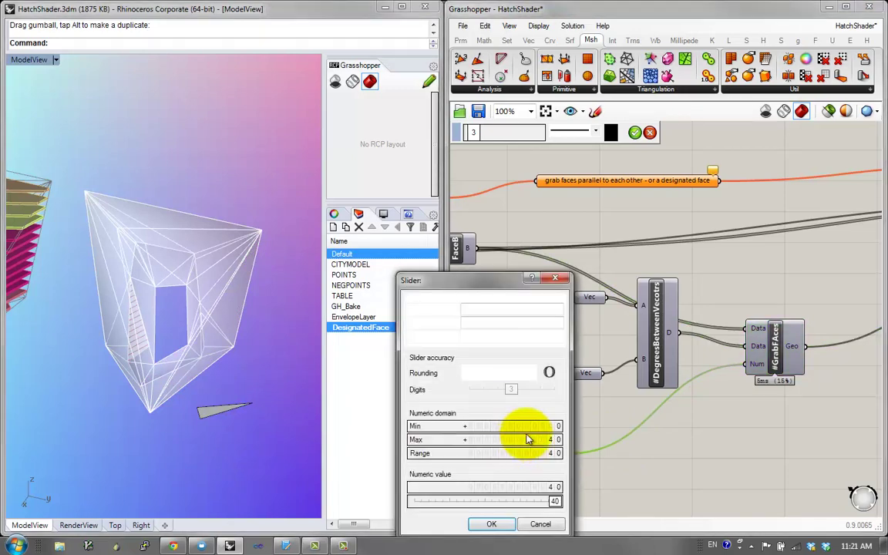
click(499, 523)
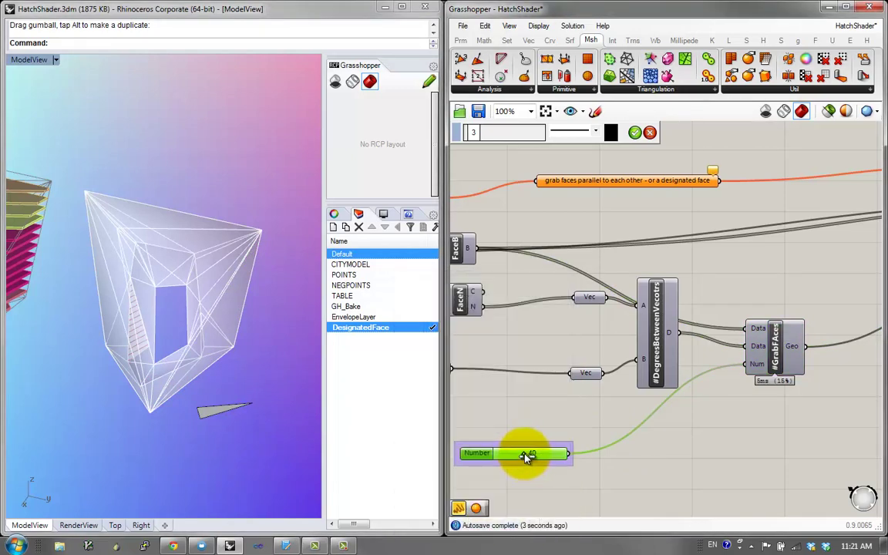
drag(531, 455, 570, 460)
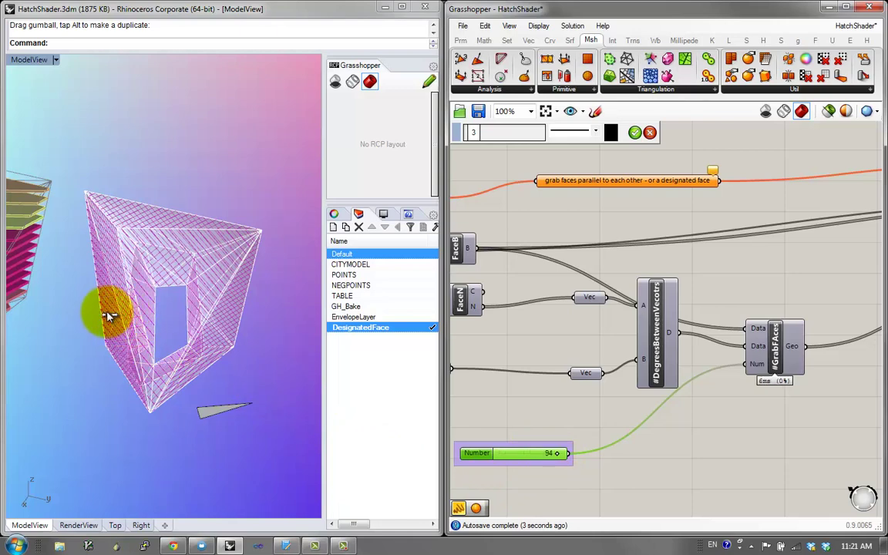
right_drag(106, 353, 176, 366)
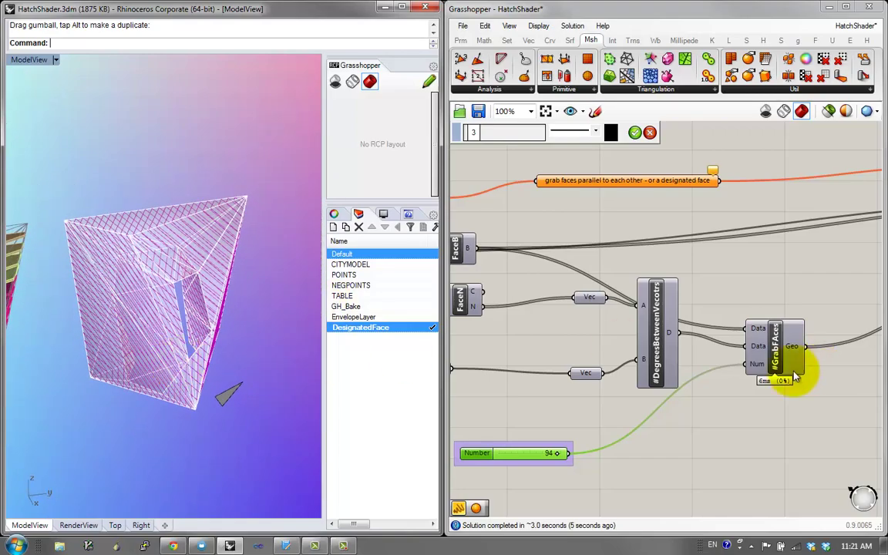
Set the alpha of the white swatch colouring the mesh face preview to 118
right_drag(799, 373, 544, 385)
right_drag(703, 356, 525, 387)
right_drag(742, 313, 673, 319)
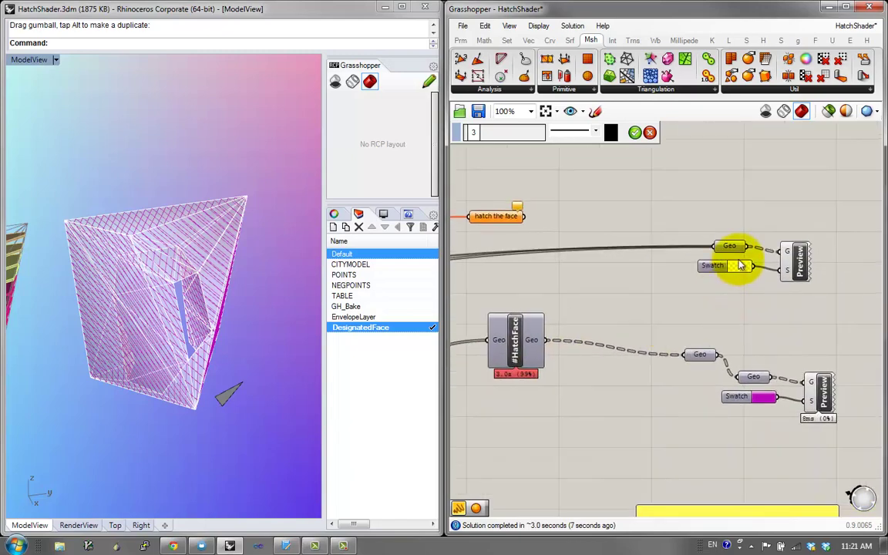
double_click(739, 263)
click(712, 270)
click(739, 267)
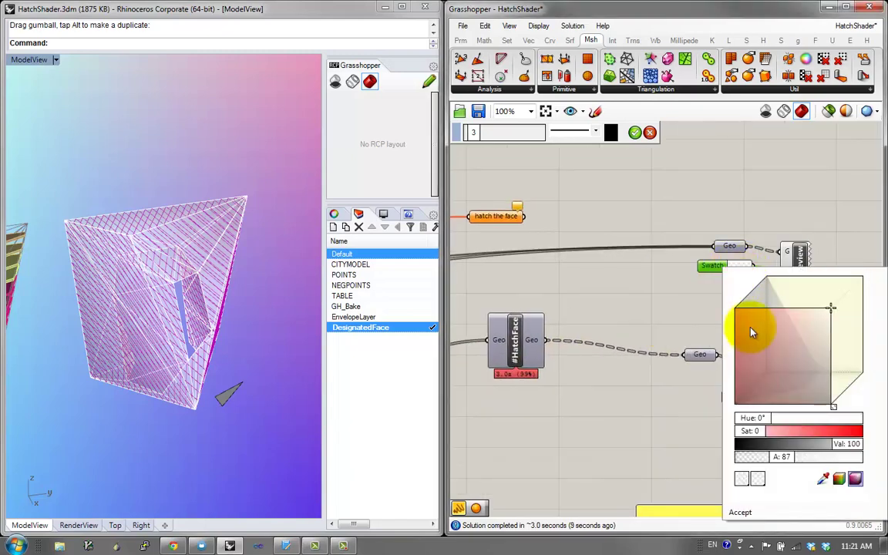
mouse_move(788, 459)
mouse_down()
mouse_move(887, 458)
mouse_move(759, 469)
mouse_move(773, 461)
mouse_move(784, 471)
mouse_up()
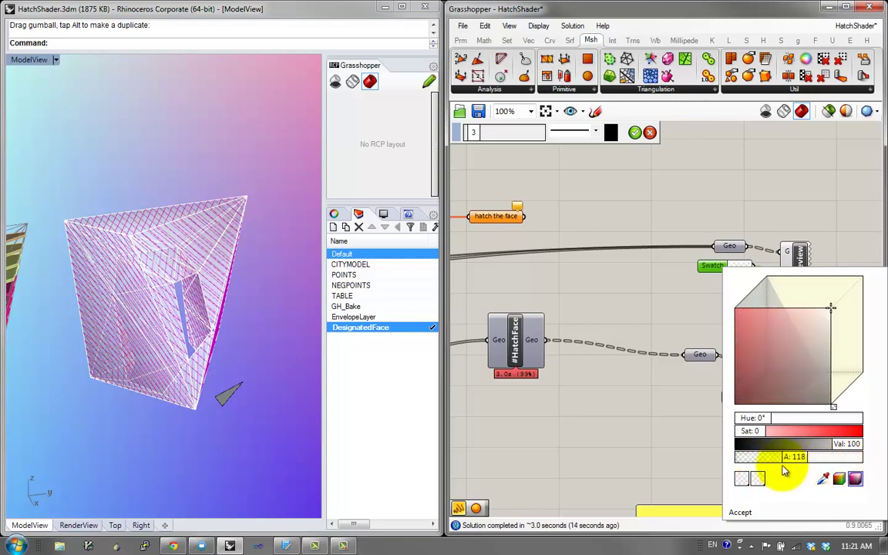
Set the Number slider feeding the #GrabFAces cluster to 54 and check the resulting hatching on the envelope
scroll(645, 366, down, 2)
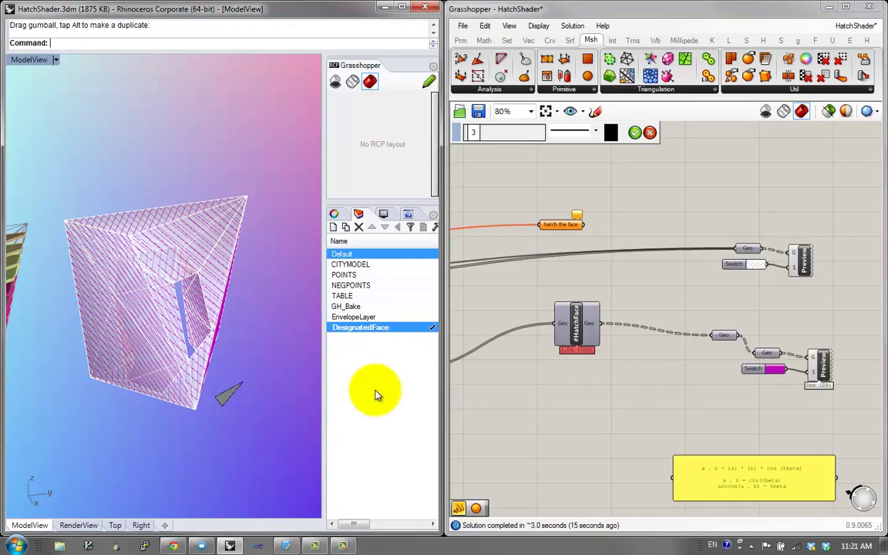
right_drag(630, 369, 865, 274)
click(587, 372)
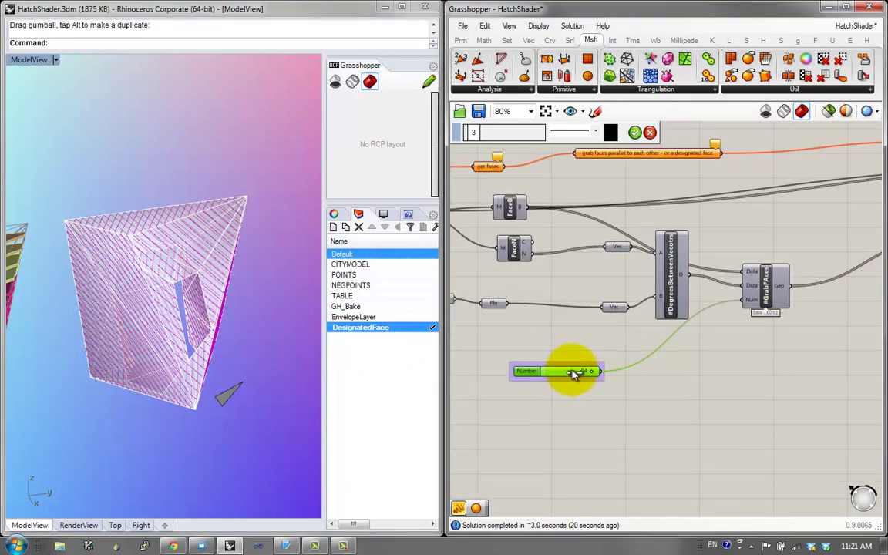
drag(601, 375, 580, 371)
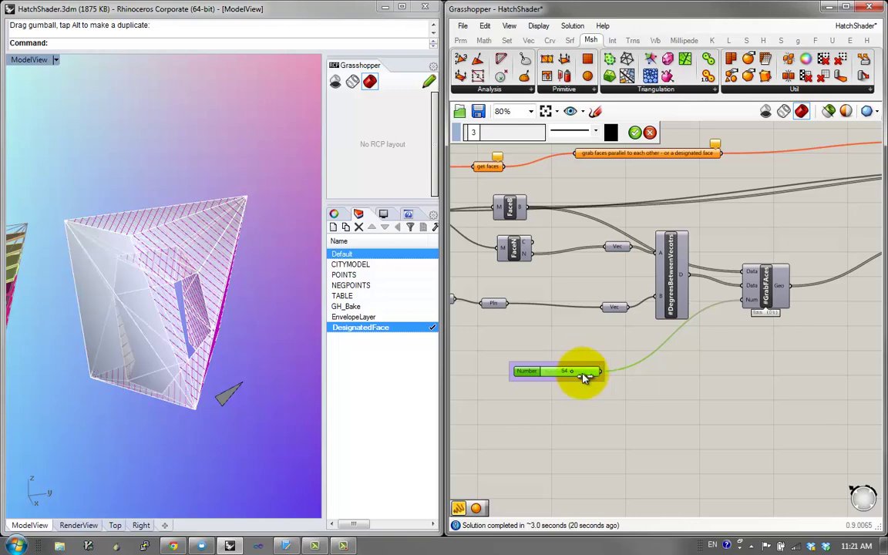
double_click(580, 371)
click(651, 492)
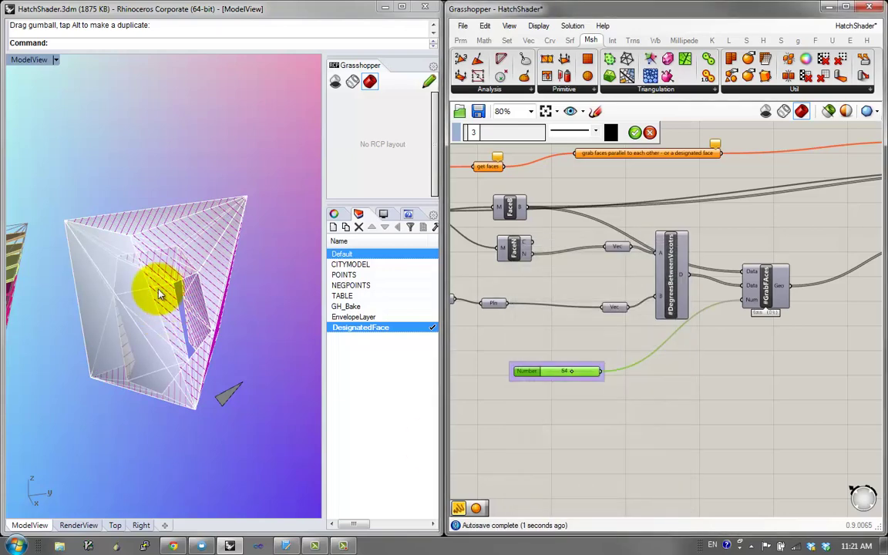
mouse_move(141, 259)
right_down()
mouse_move(198, 308)
mouse_move(198, 267)
mouse_move(189, 401)
right_up()
mouse_move(103, 228)
right_down()
mouse_move(143, 333)
mouse_move(135, 242)
mouse_move(127, 354)
right_up()
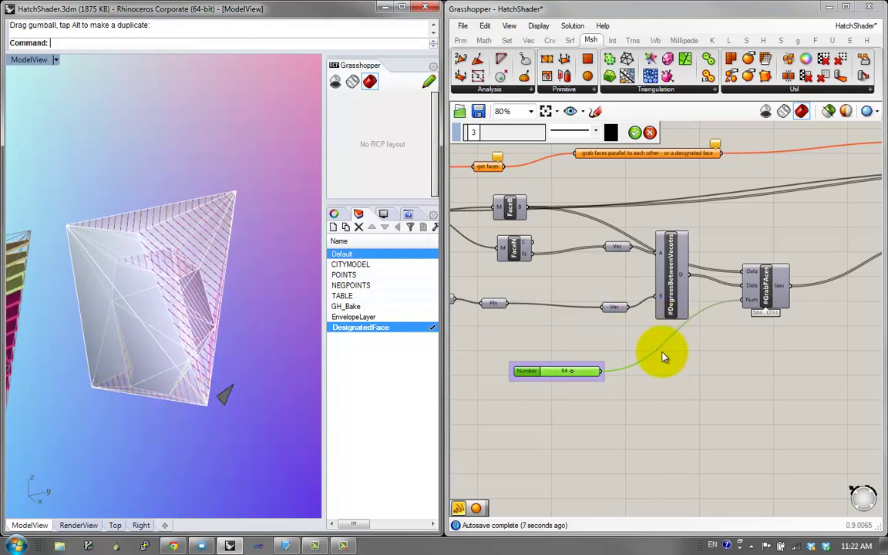
Add an Area component above #DegreesBetweenVecotrs and connect the FaceB boundary output to its geometry input
right_drag(742, 309, 704, 356)
drag(725, 344, 757, 327)
right_drag(713, 336, 747, 343)
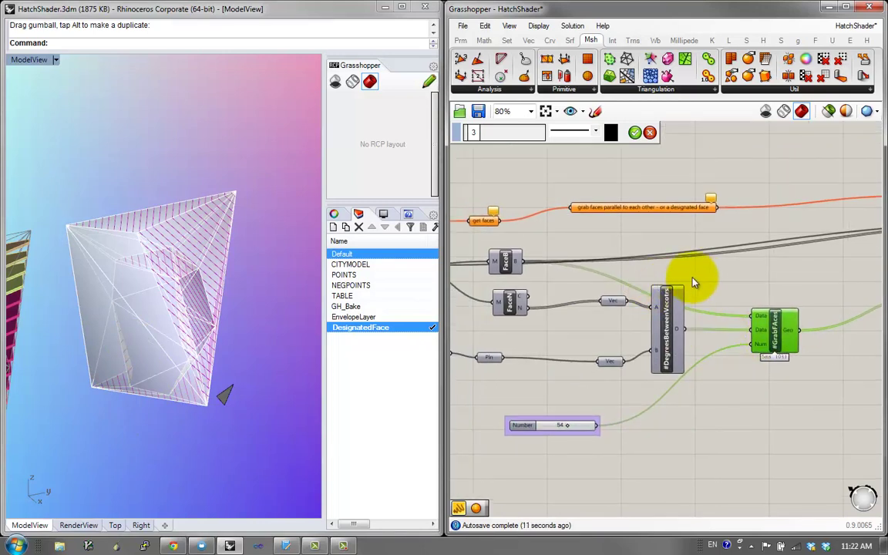
double_click(699, 278)
text(area)
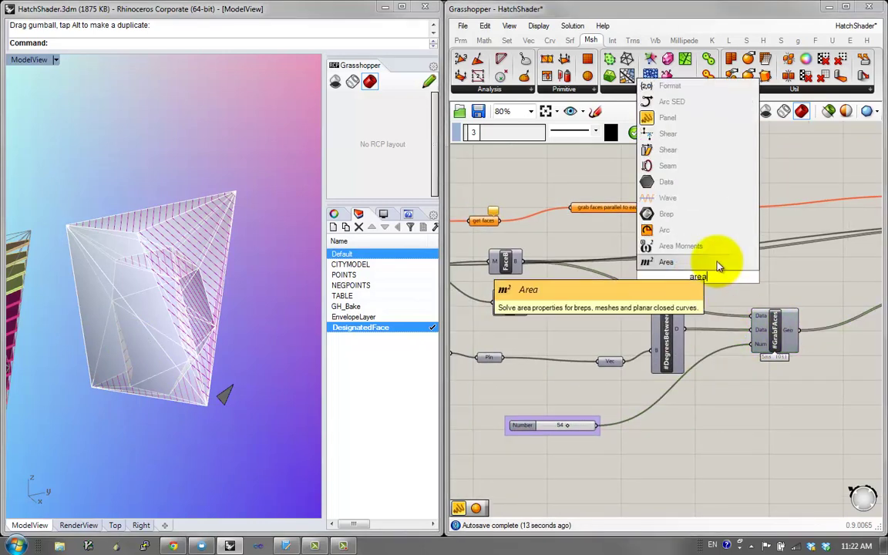
click(719, 265)
right_drag(689, 260, 742, 263)
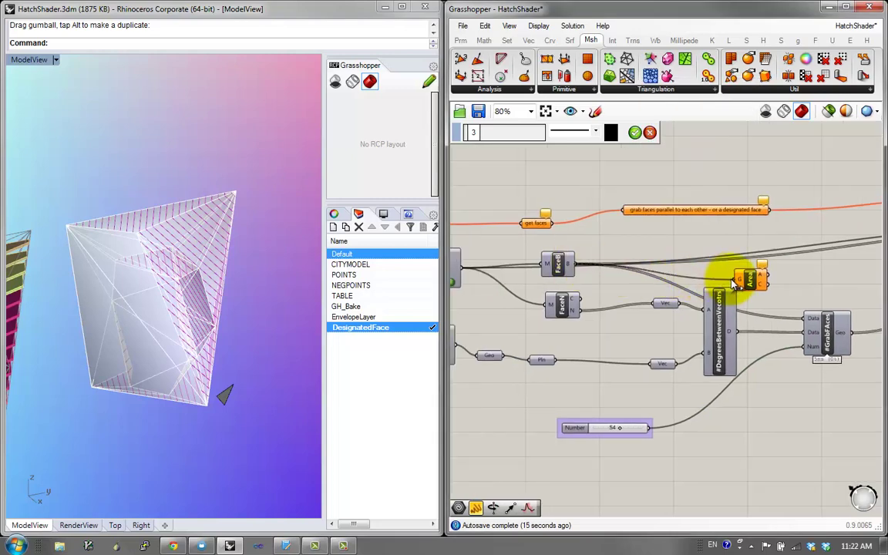
drag(731, 283, 732, 281)
Connect a new panel to the Area component's A output, turn off Area's preview and shift Area slightly up
right_drag(758, 290, 702, 304)
double_click(760, 295)
text(")
key(Return)
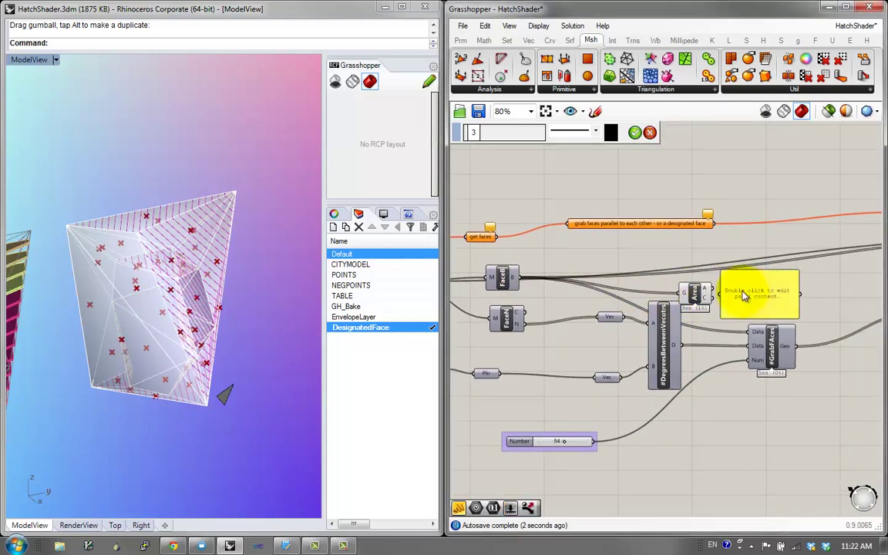
drag(741, 290, 693, 291)
right_click(693, 290)
click(729, 316)
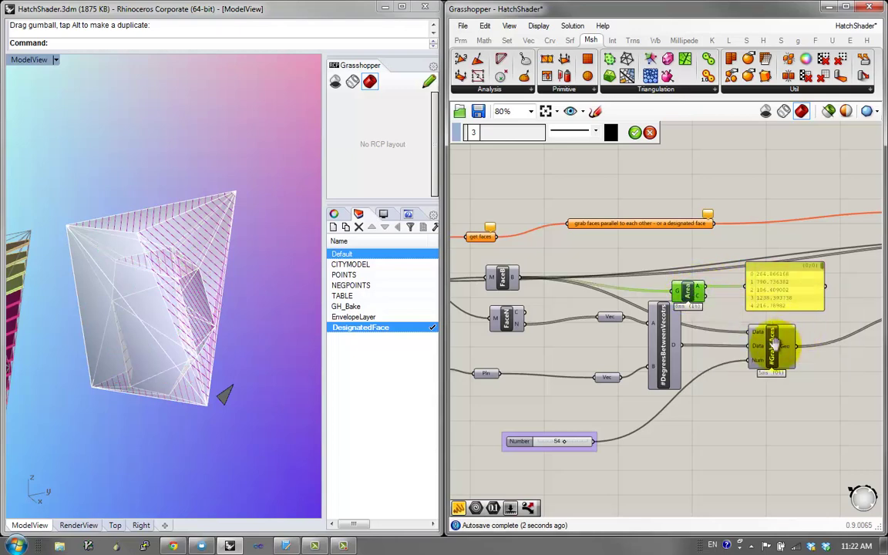
scroll(840, 302, up, 2)
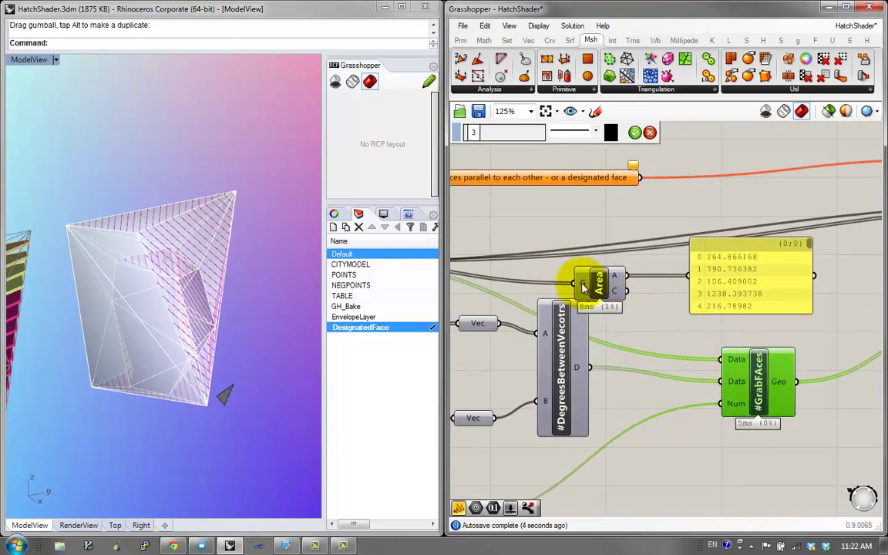
drag(584, 287, 574, 273)
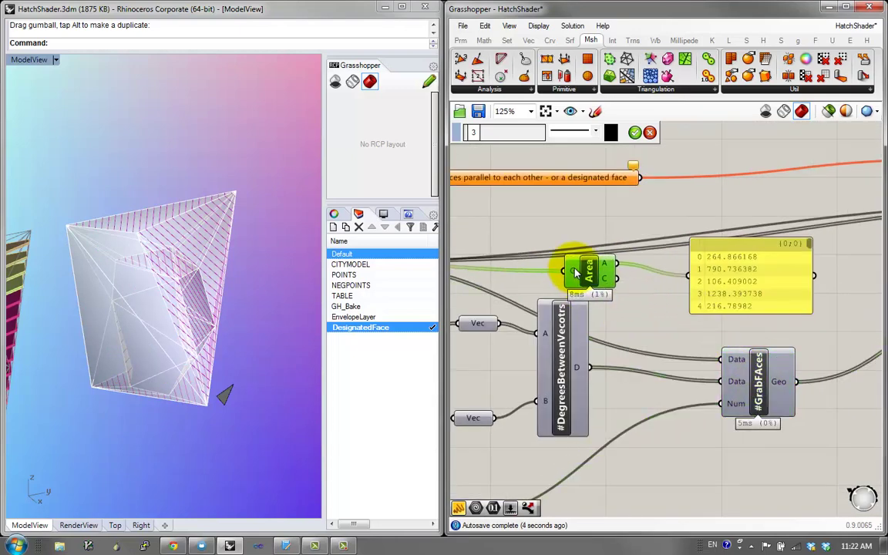
Open the #GrabFAces cluster to view its contents and return to the main definition
double_click(759, 376)
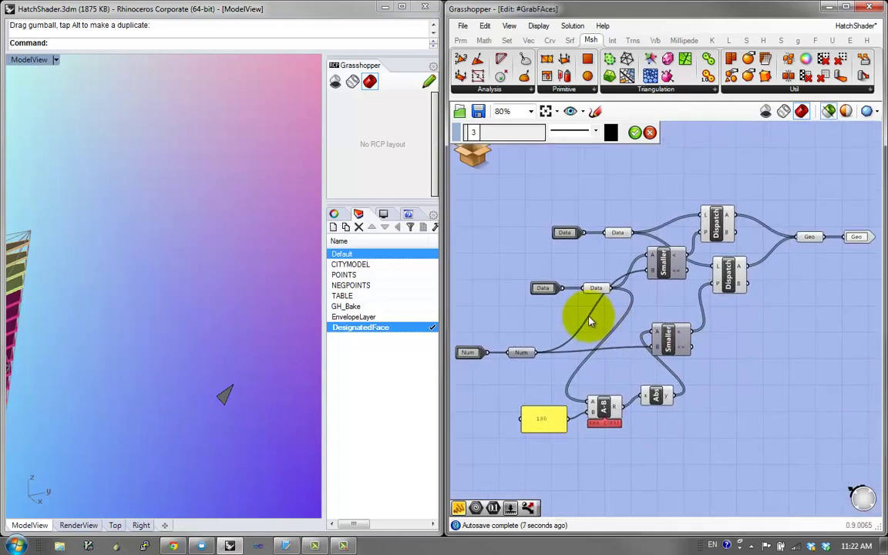
right_drag(485, 282, 626, 324)
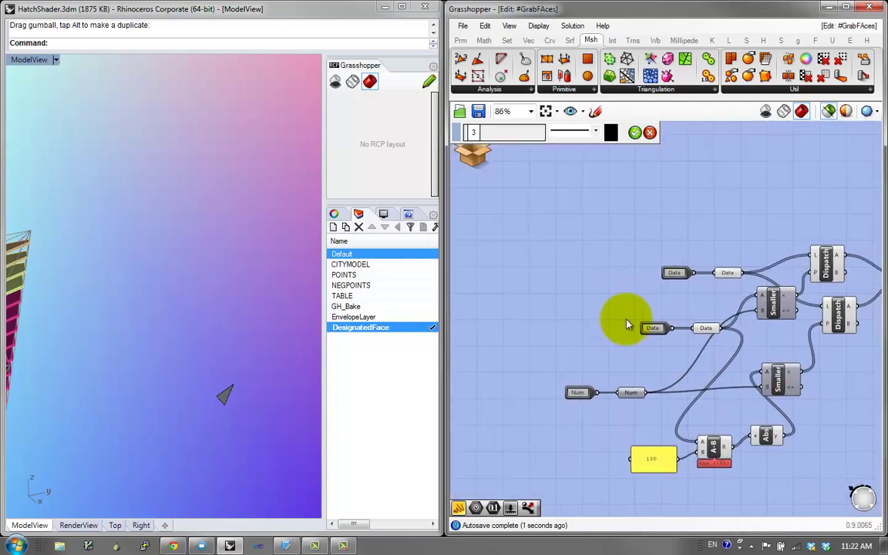
click(478, 155)
click(515, 193)
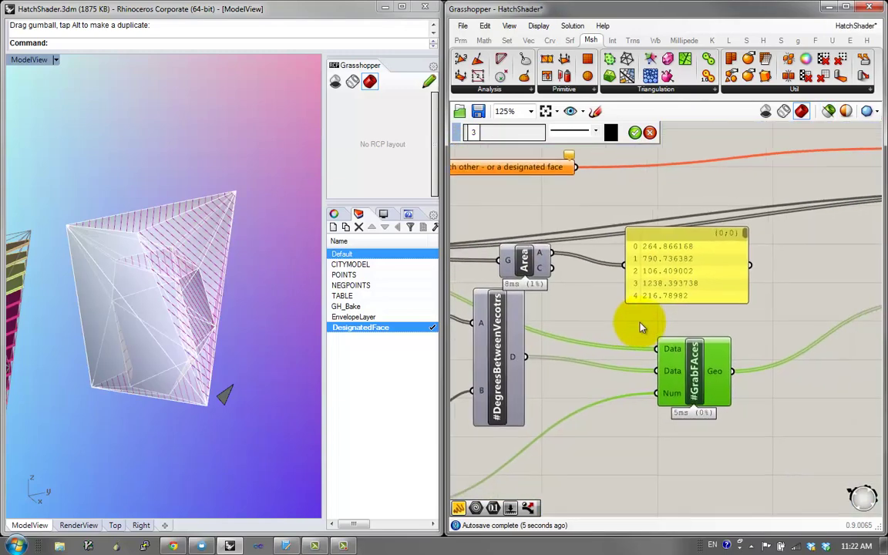
Move the area panel and the Area component over beside the #HatchFace cluster
scroll(641, 323, down, 1)
drag(646, 324, 544, 269)
right_drag(668, 283, 603, 286)
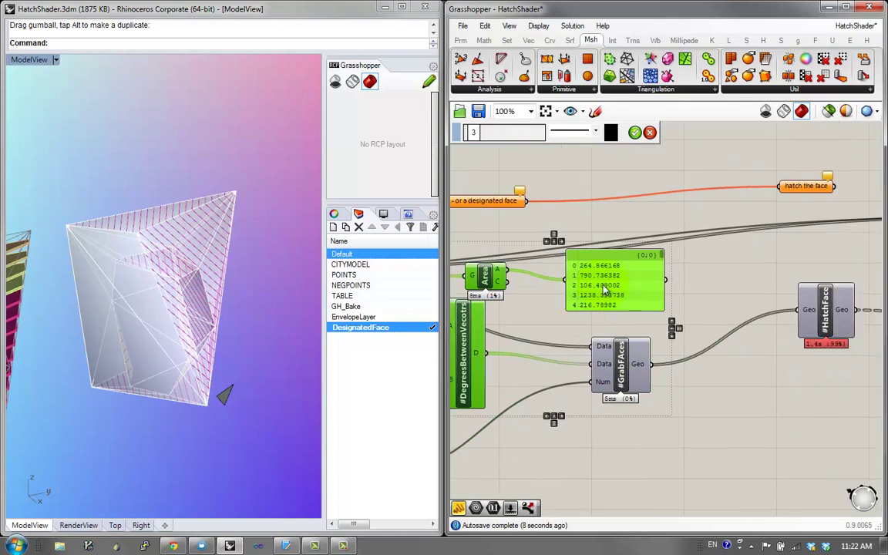
scroll(604, 285, down, 1)
click(659, 290)
drag(631, 288, 794, 260)
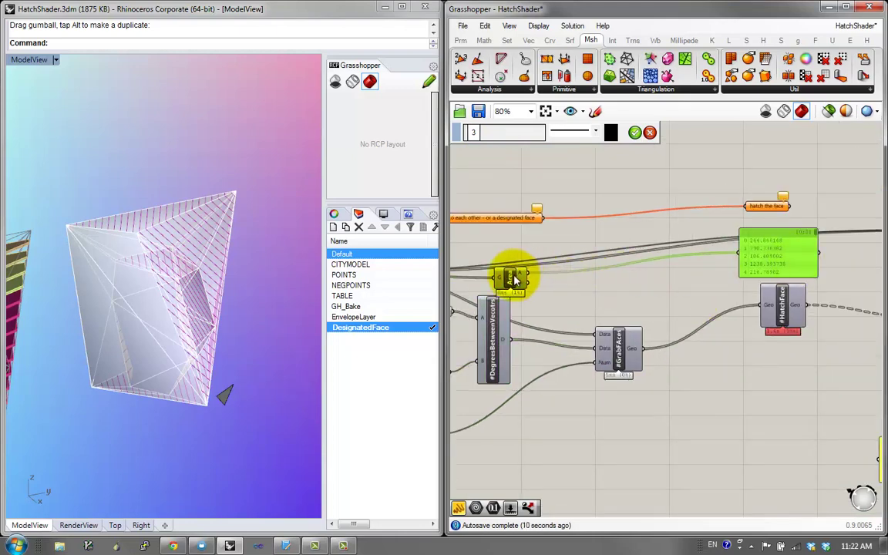
drag(514, 281, 706, 268)
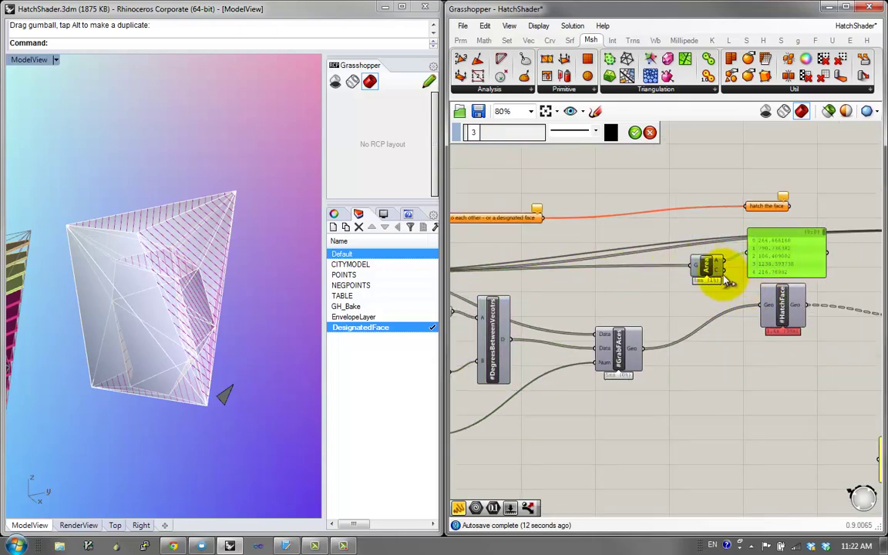
scroll(728, 281, up, 1)
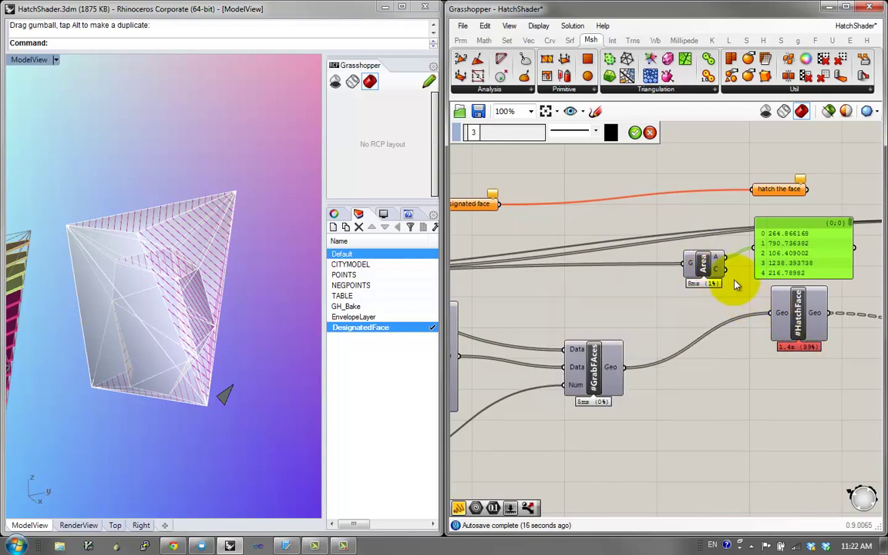
drag(715, 264, 734, 267)
Open the #HatchFace cluster and place a new Cluster Input above the existing Geo input
double_click(801, 316)
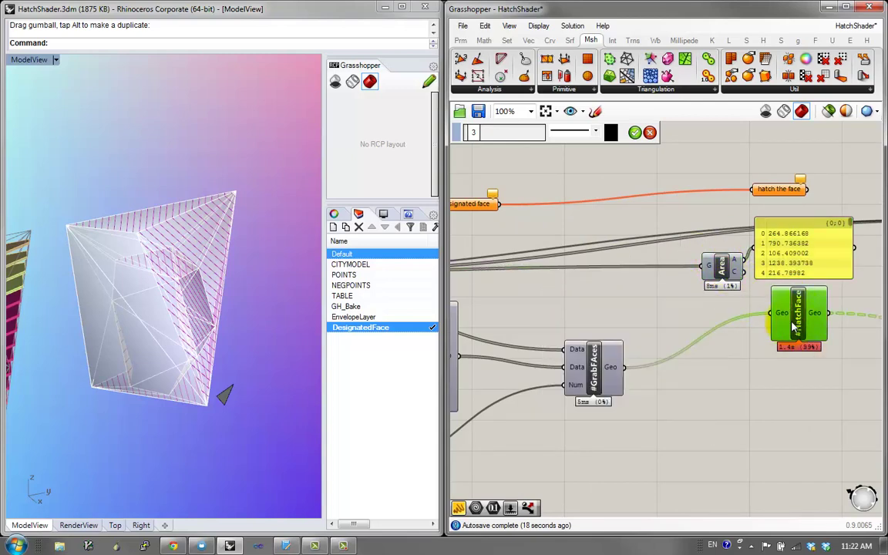
scroll(614, 362, down, 5)
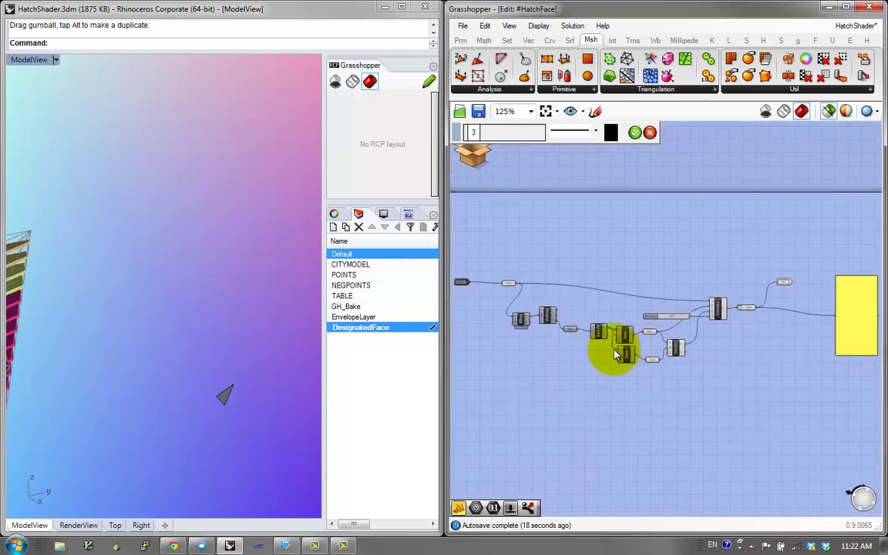
scroll(600, 301, up, 3)
double_click(570, 269)
text(in)
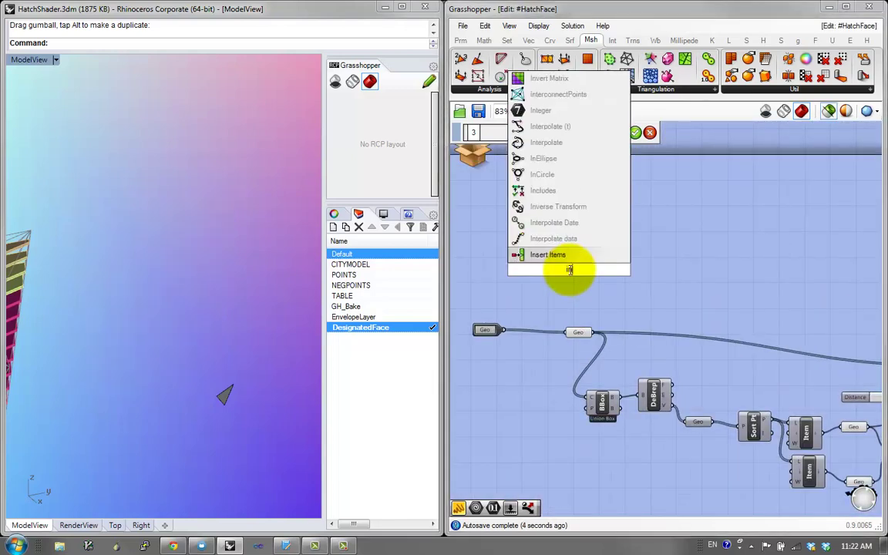
text([pu=)
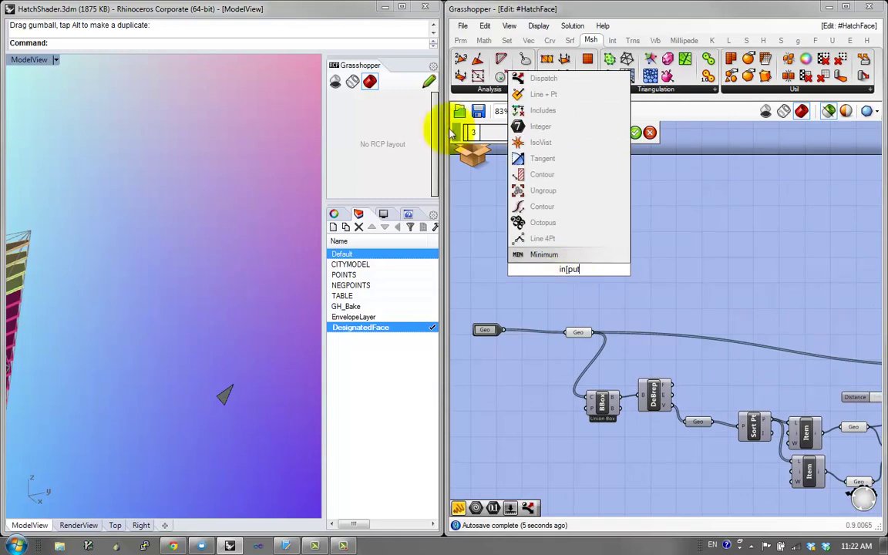
key(BackSpace)
key(BackSpace)
key(BackSpace)
key(BackSpace)
text(put)
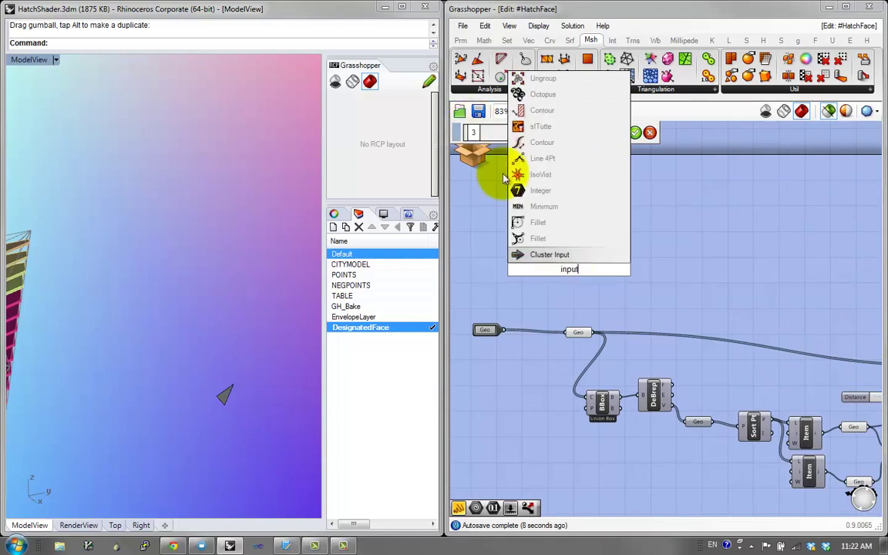
click(535, 254)
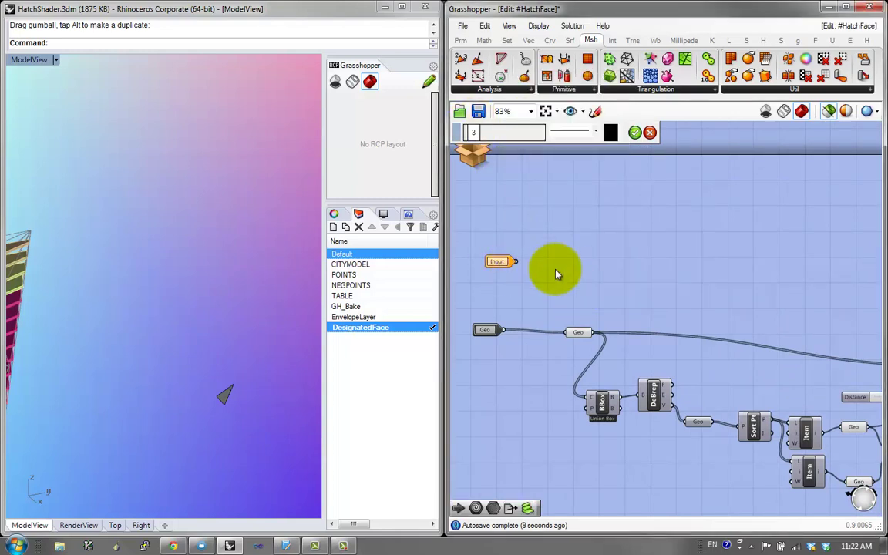
Add a Number parameter beside the new cluster input, connect the input to it, and return to the main definition
double_click(549, 268)
text(nu)
click(544, 258)
drag(542, 269, 516, 262)
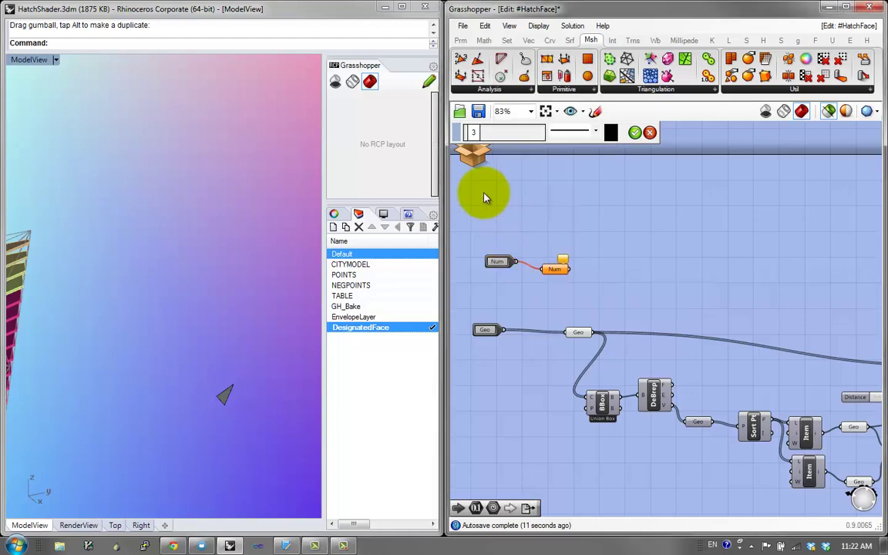
click(467, 154)
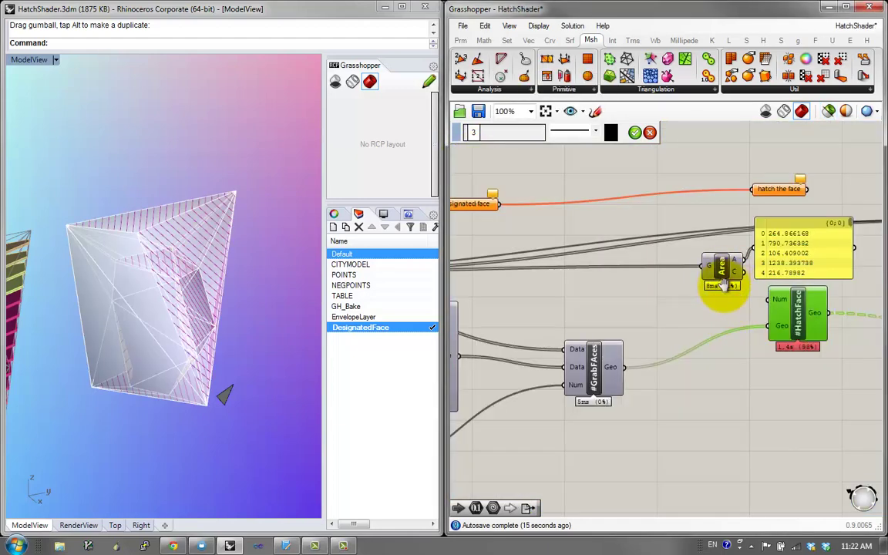
Connect the Area component's A output to the Num input of #HatchFace and move Area away from the panel
right_drag(723, 285, 732, 308)
drag(800, 318, 807, 322)
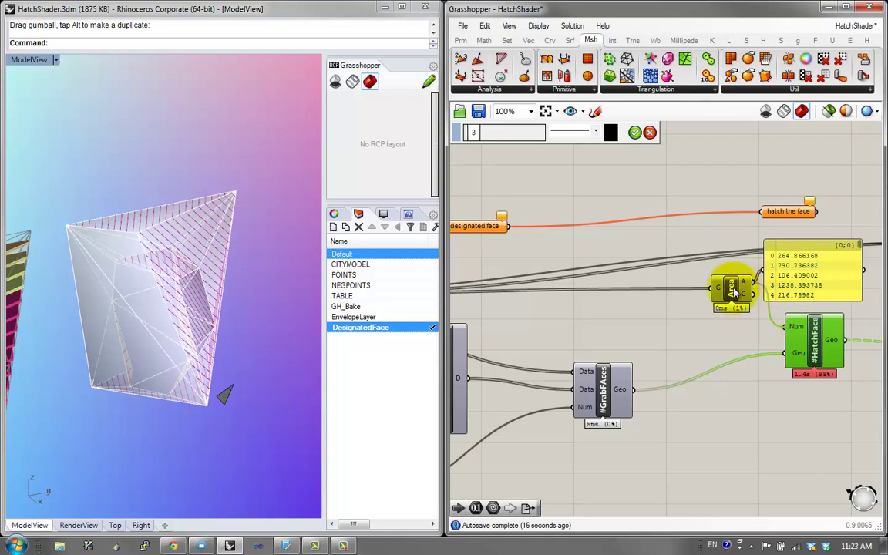
drag(710, 308, 606, 313)
right_drag(518, 374, 694, 339)
right_drag(817, 357, 586, 375)
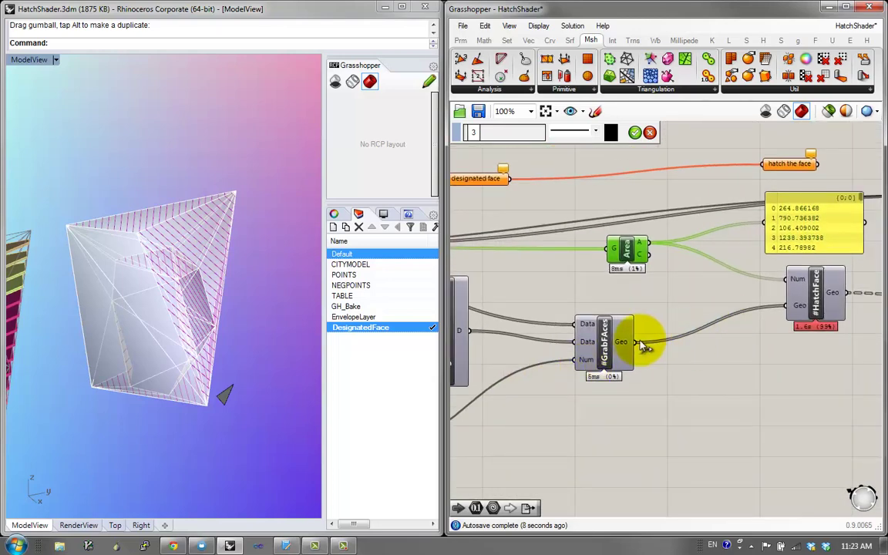
Connect the panel to the Geo output of #GrabFAces instead, place it below the wires, and adjust the positions of #GrabFAces and Area
mouse_move(638, 340)
mouse_down()
mouse_move(751, 237)
mouse_move(743, 323)
mouse_move(789, 319)
mouse_move(793, 365)
mouse_move(792, 303)
mouse_up()
mouse_move(677, 357)
right_down()
mouse_move(785, 343)
mouse_move(682, 390)
right_up()
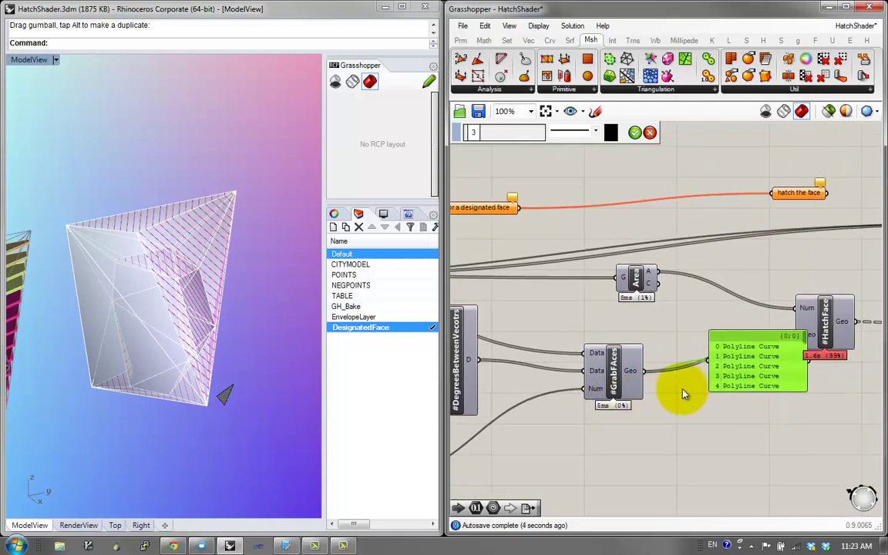
drag(735, 372, 722, 434)
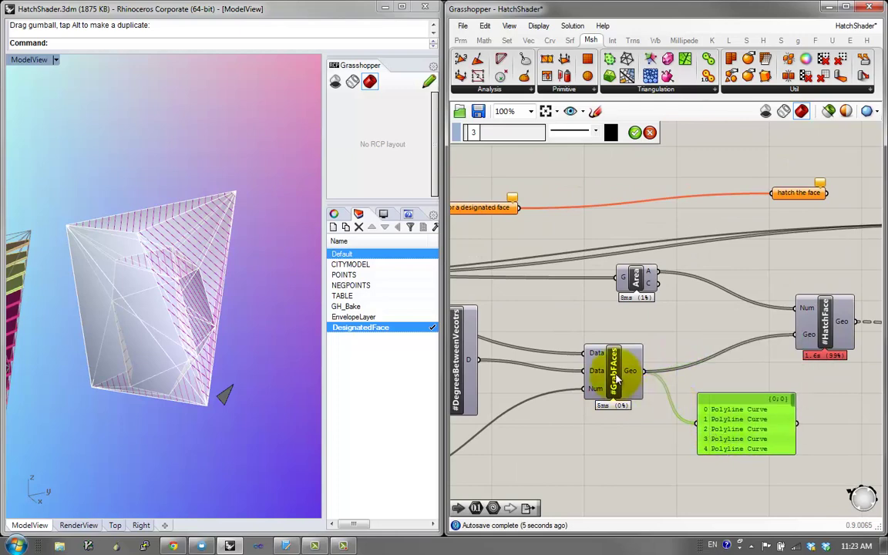
drag(617, 378, 624, 389)
drag(630, 275, 615, 278)
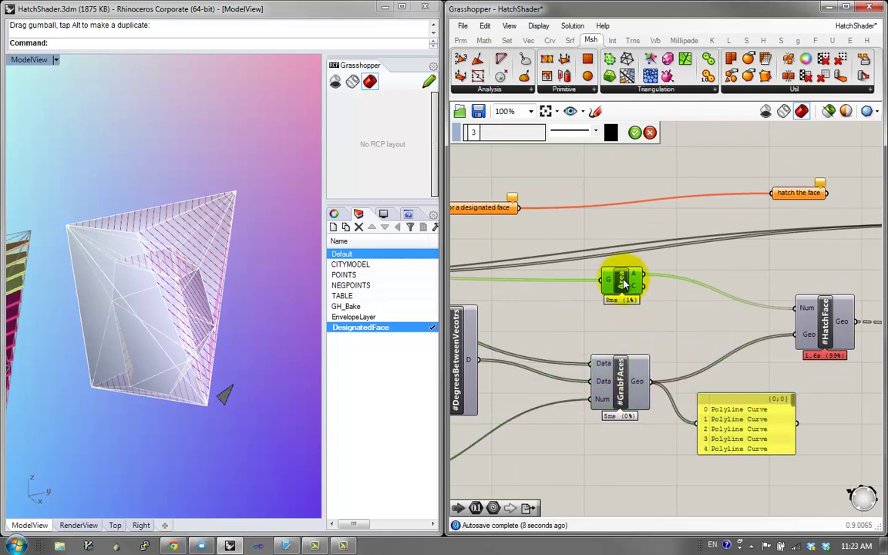
Open the #GrabFAces cluster and move both Data cluster inputs farther from their Data parameters
double_click(628, 389)
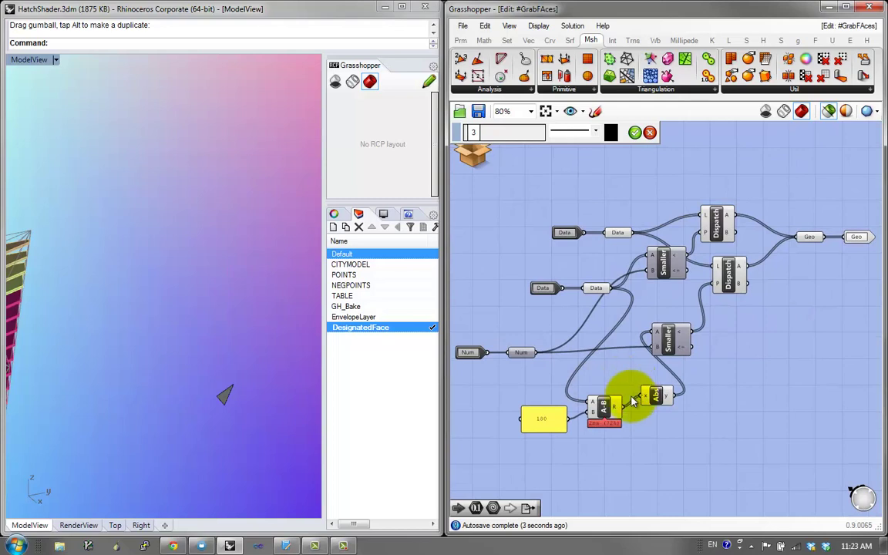
scroll(777, 299, up, 1)
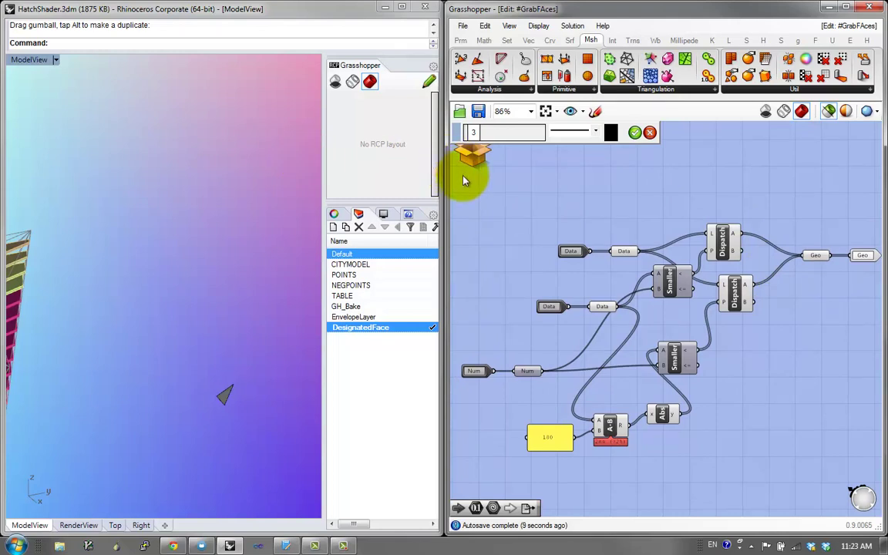
right_drag(766, 283, 748, 303)
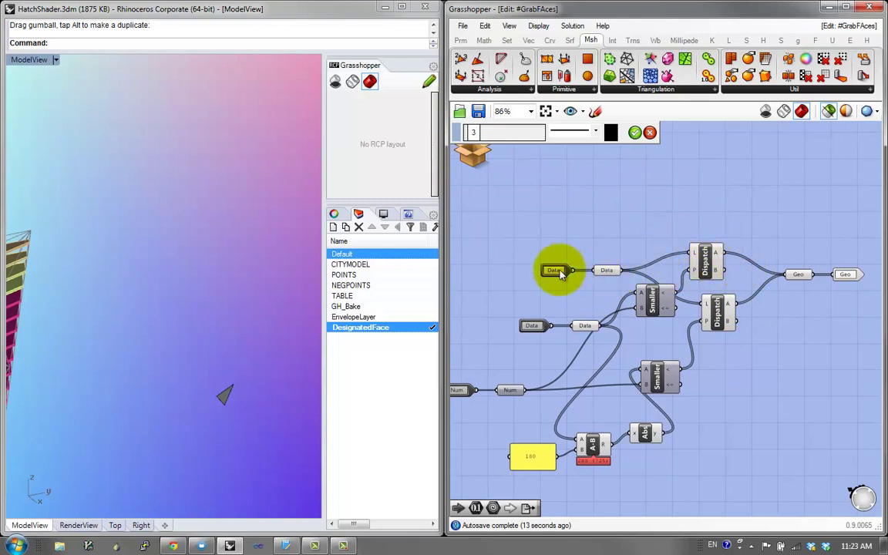
right_drag(561, 273, 692, 275)
drag(677, 273, 581, 270)
drag(660, 326, 552, 323)
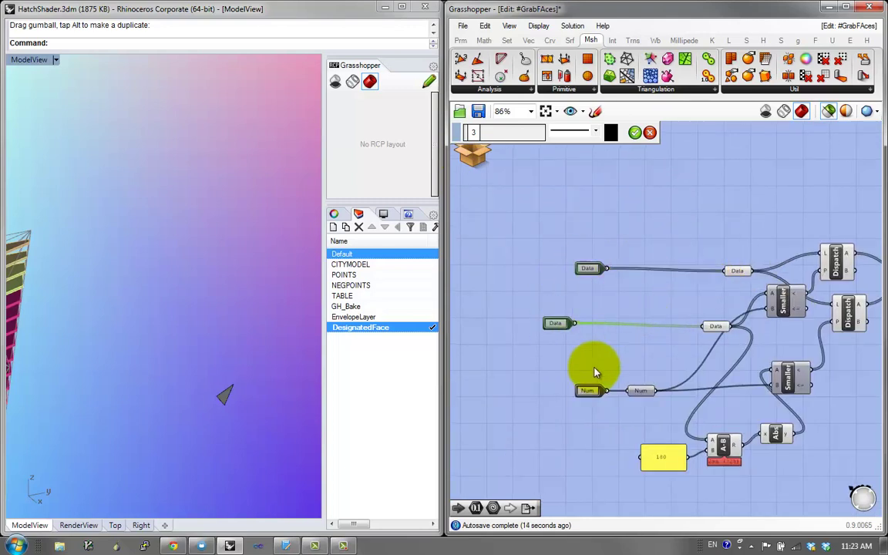
Add a panel for the upper Data parameter's output, place it above the Dispatch components, and view the end of its list
right_drag(709, 250, 596, 282)
click(616, 248)
double_click(616, 249)
text(")
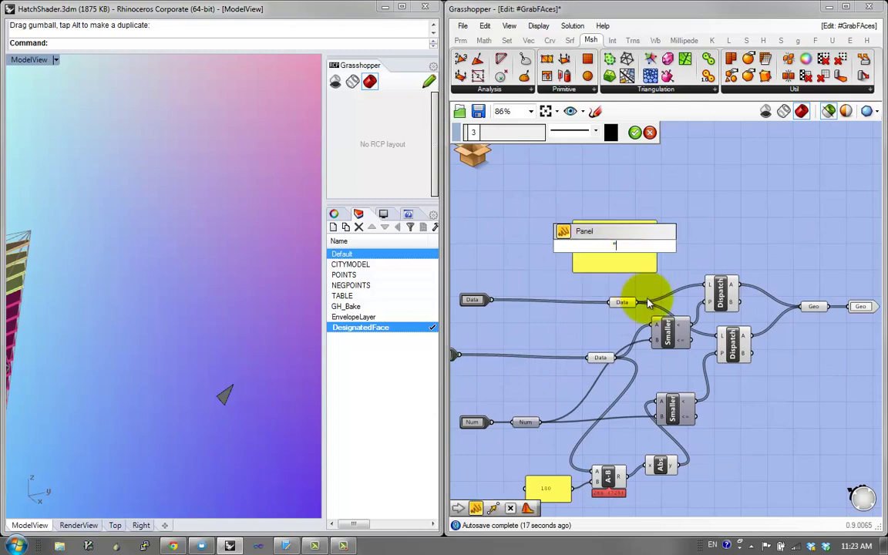
key(Return)
drag(638, 302, 572, 249)
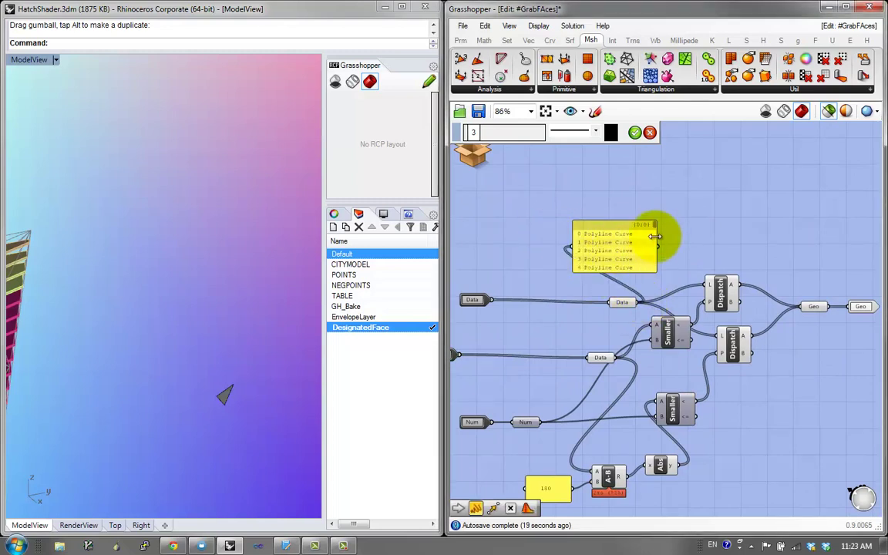
drag(619, 300, 586, 299)
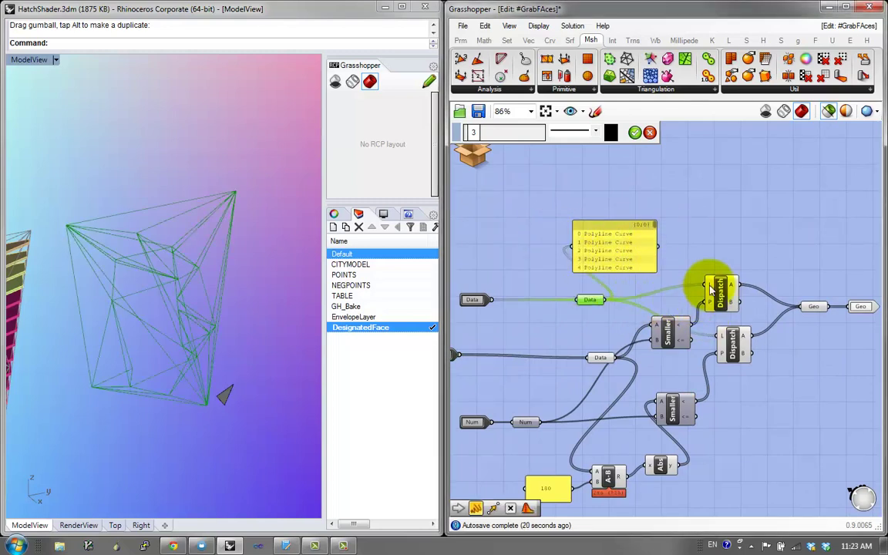
drag(616, 232, 699, 295)
drag(669, 266, 745, 210)
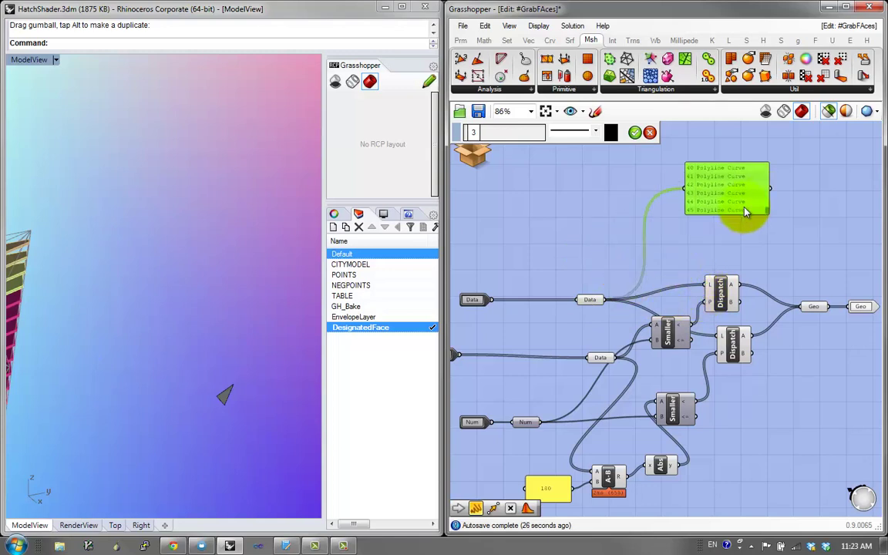
Add a List Length component fed by the upper Data parameter and connect its output to the panel
right_drag(745, 210, 738, 325)
click(593, 287)
double_click(592, 286)
text(len)
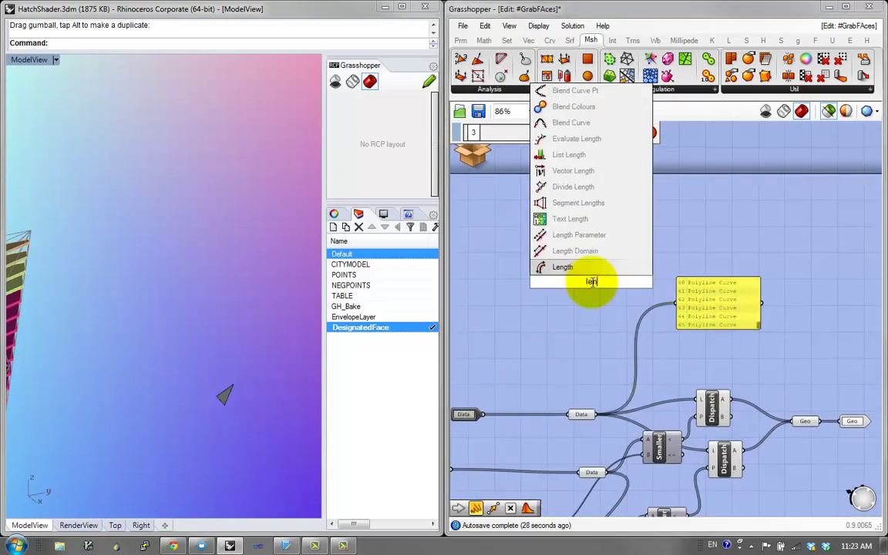
click(569, 154)
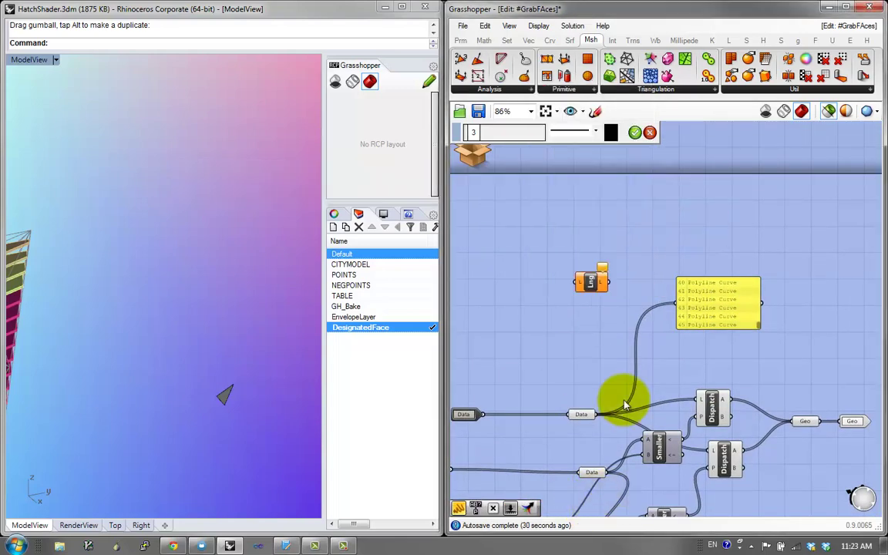
drag(609, 414, 579, 297)
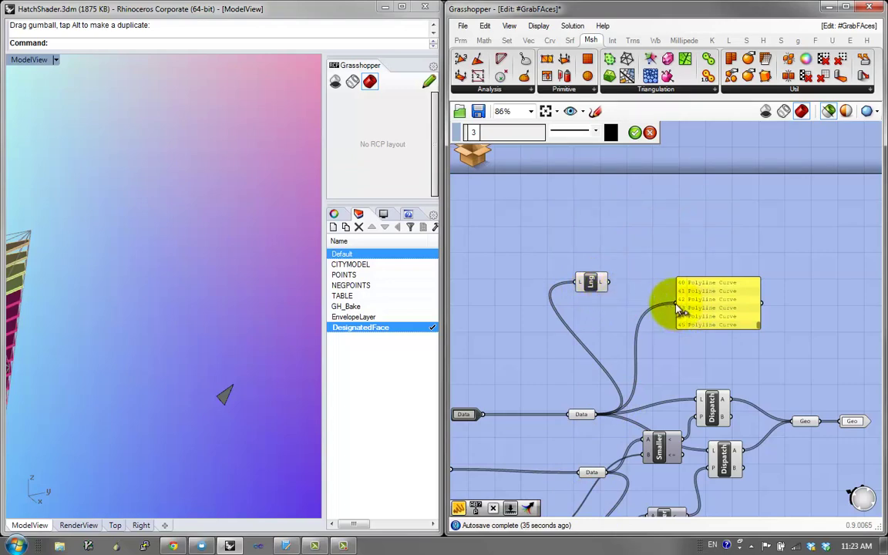
drag(678, 306, 607, 282)
drag(733, 311, 776, 266)
scroll(719, 231, up, 2)
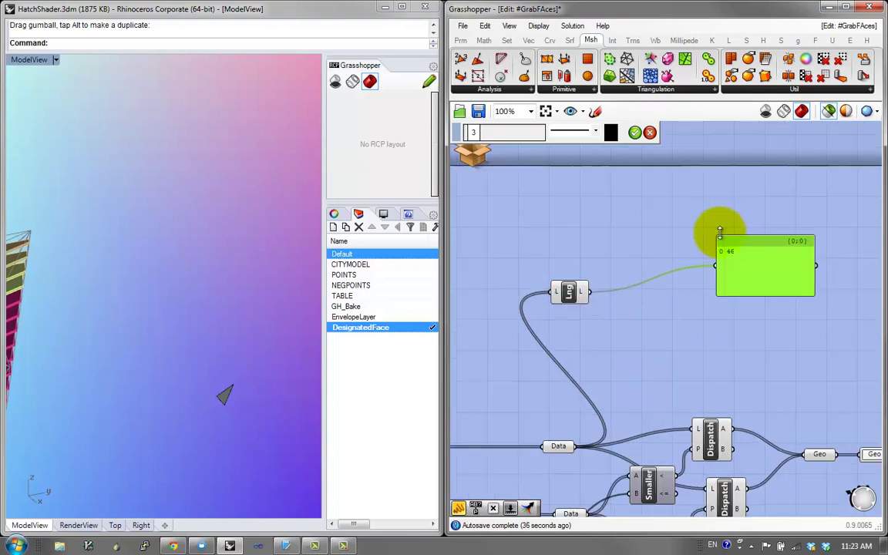
Add a Series component with the list length as its count C and connect its S output to the panel
double_click(662, 303)
text(se)
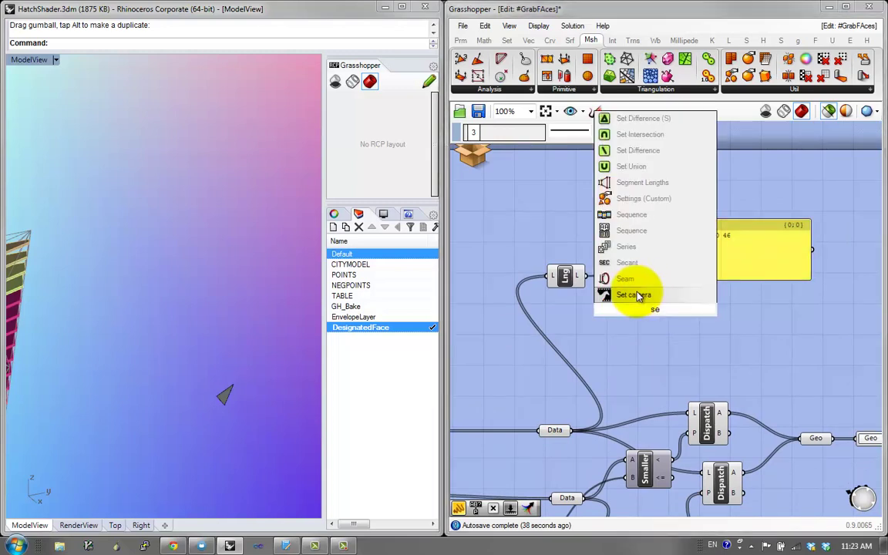
text(r)
click(605, 293)
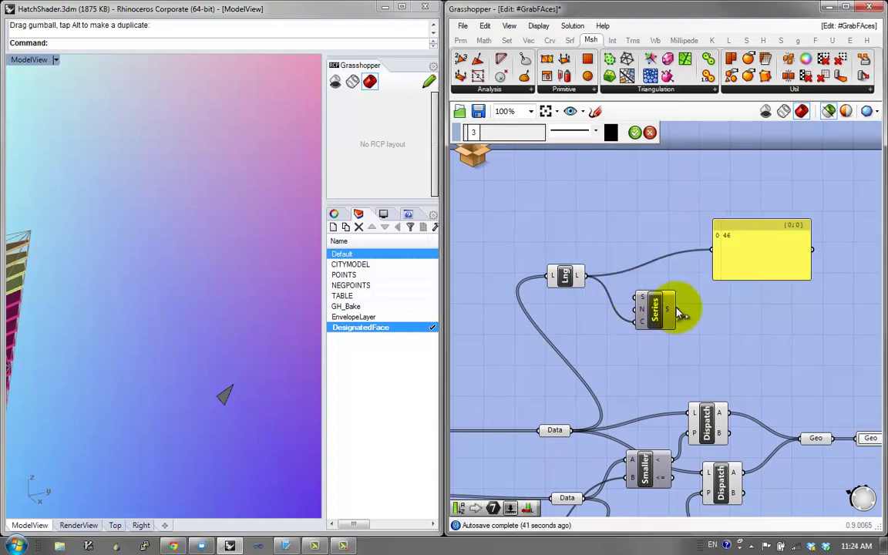
drag(675, 308, 712, 249)
drag(808, 279, 791, 225)
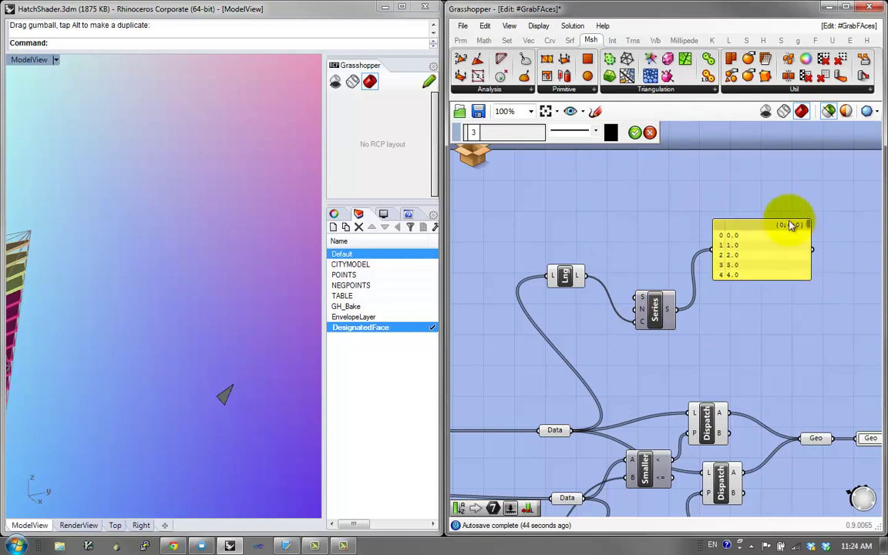
right_click(677, 310)
click(836, 356)
right_drag(734, 384, 664, 355)
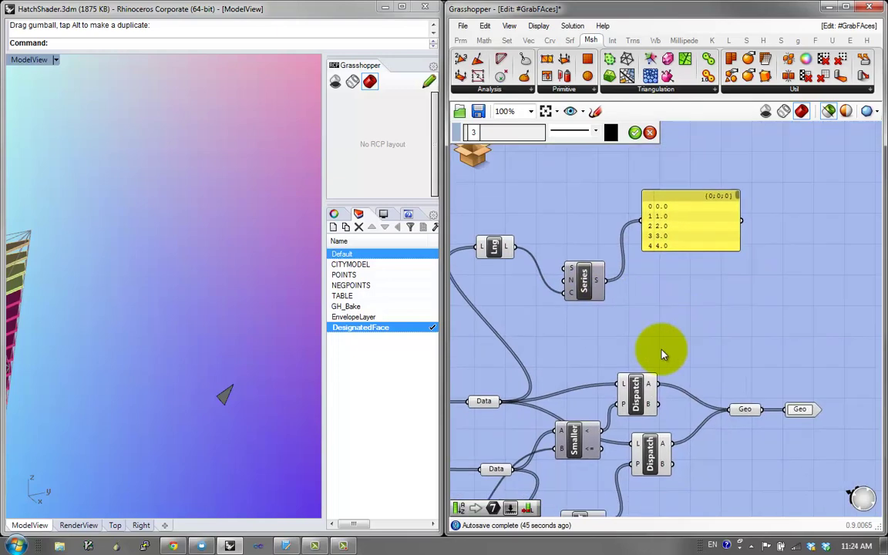
Rearrange the two Dispatch components and the lower Smaller component to tidy the cluster layout
click(635, 397)
click(670, 415)
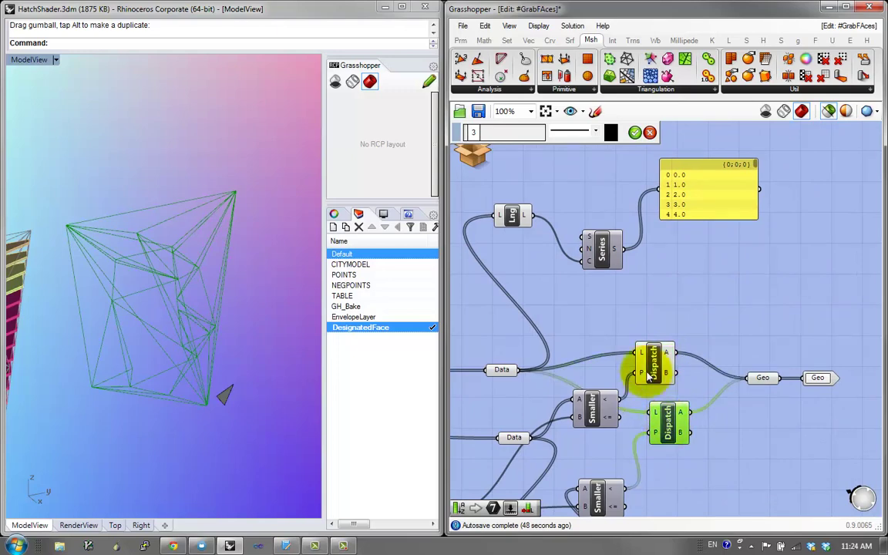
drag(653, 365, 680, 364)
drag(672, 422, 683, 419)
right_drag(707, 393, 738, 366)
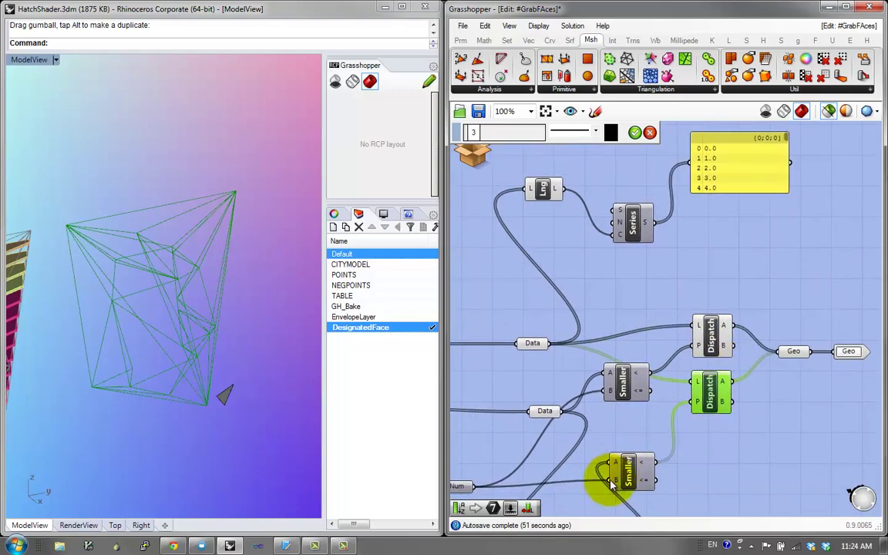
drag(621, 478, 632, 465)
right_drag(660, 417, 722, 335)
scroll(721, 336, down, 1)
click(695, 321)
drag(694, 322, 698, 334)
right_drag(669, 344, 659, 423)
scroll(675, 346, up, 1)
Duplicate the upper Dispatch beside Series, feed the Series output into its L input, and connect its A output to the panel
click(709, 382)
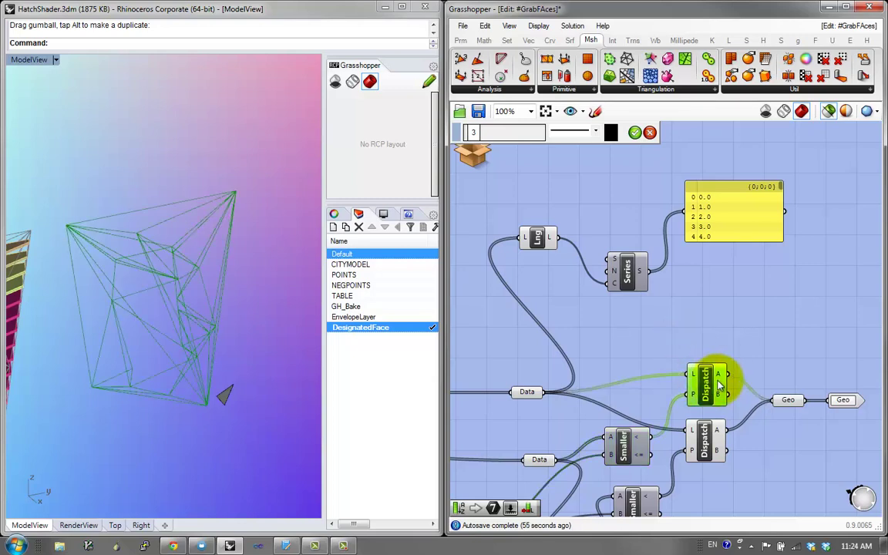
click(302, 409)
key(ctrl+v)
drag(700, 397, 707, 269)
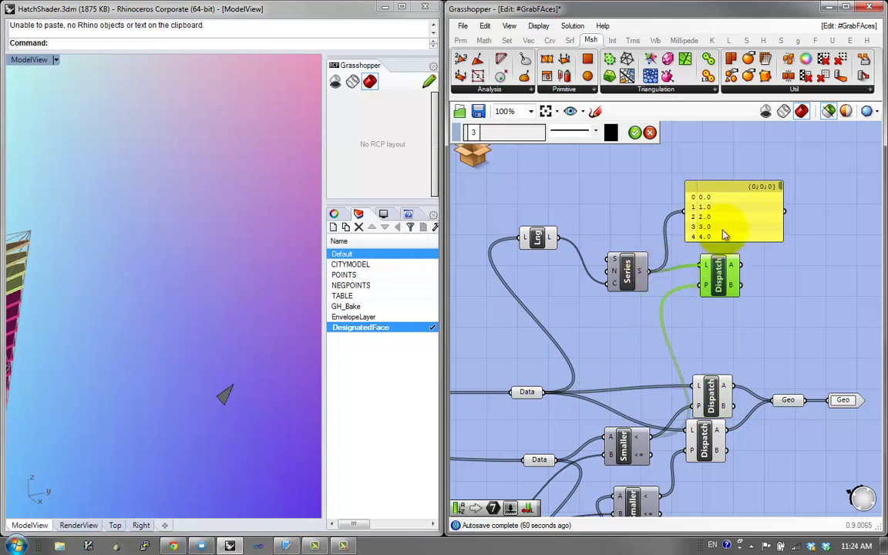
drag(725, 234, 805, 260)
drag(749, 268, 719, 275)
drag(861, 236, 861, 276)
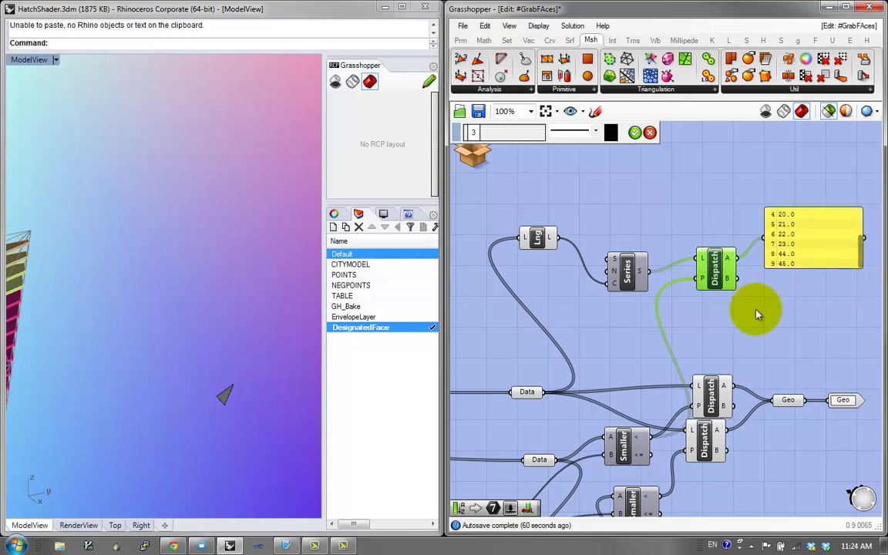
Duplicate the lower Dispatch below the first copy, feed the Series output into its L input, and connect its A output to the panel
click(788, 400)
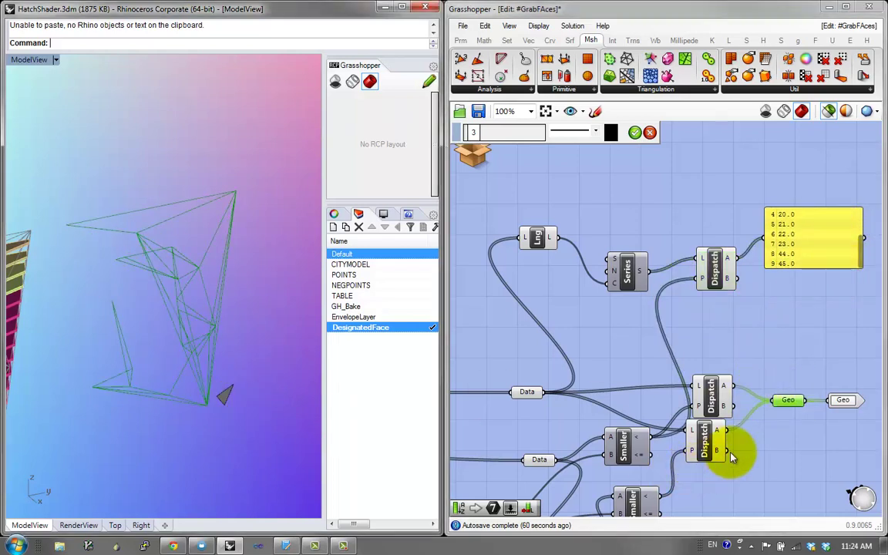
click(706, 439)
alt+drag(706, 440, 648, 271)
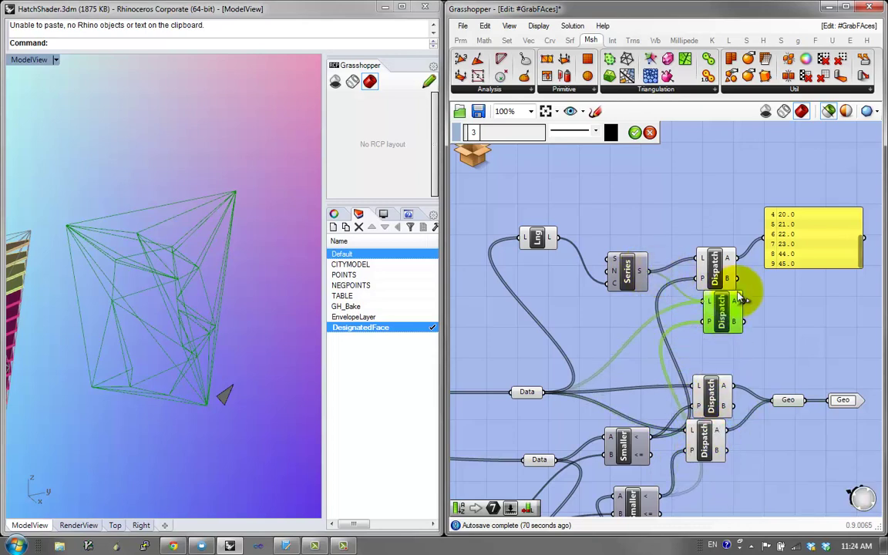
drag(744, 302, 774, 247)
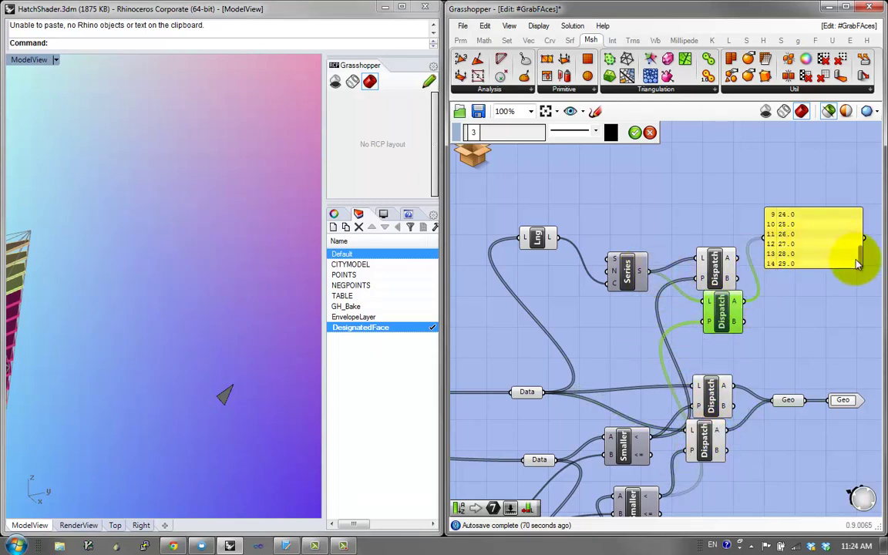
mouse_move(856, 258)
mouse_down()
mouse_move(861, 185)
mouse_move(864, 258)
mouse_up()
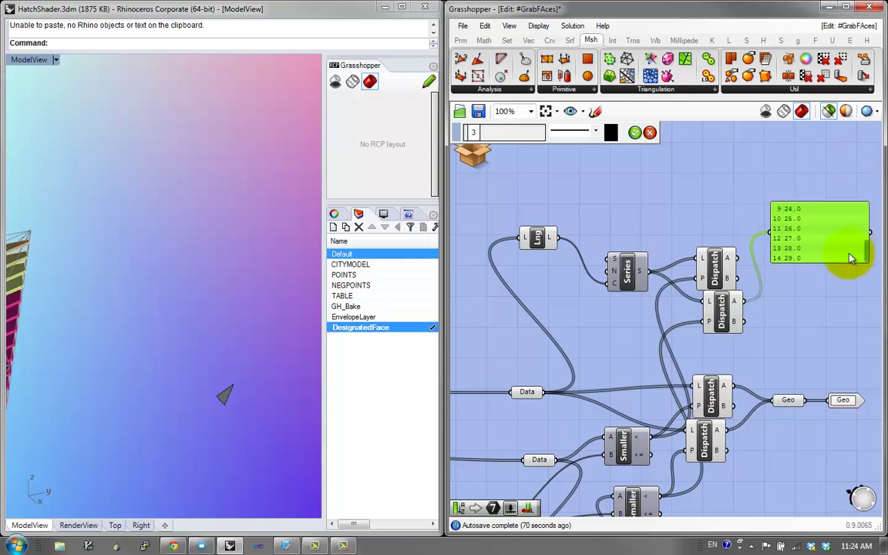
Align the second Dispatch copy beneath the first and shift the original upper Dispatch slightly up
right_drag(828, 274, 820, 280)
drag(713, 329, 716, 351)
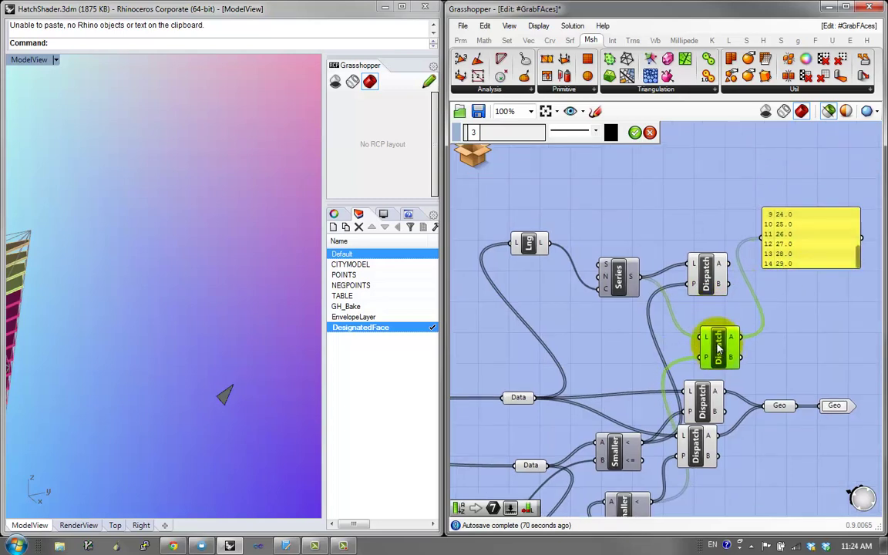
drag(711, 414, 715, 400)
click(717, 276)
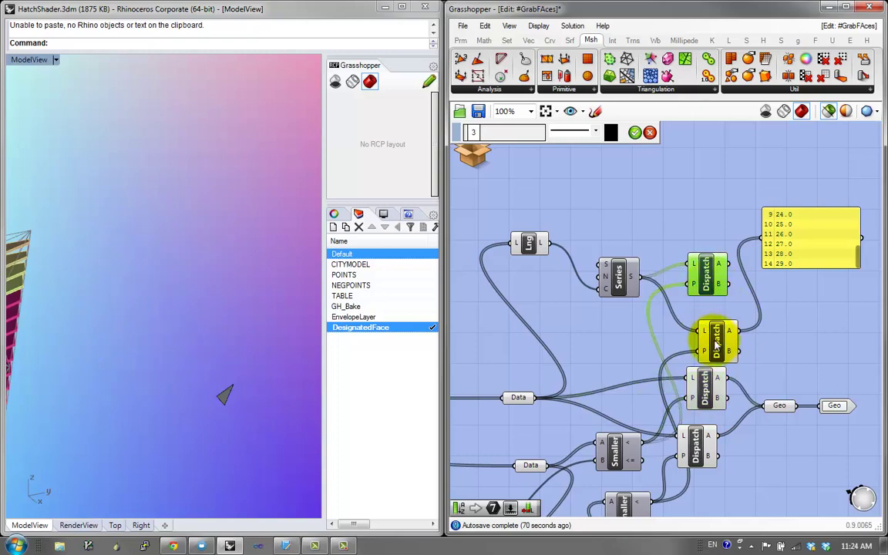
mouse_move(715, 340)
mouse_down()
mouse_move(729, 342)
mouse_move(705, 327)
mouse_up()
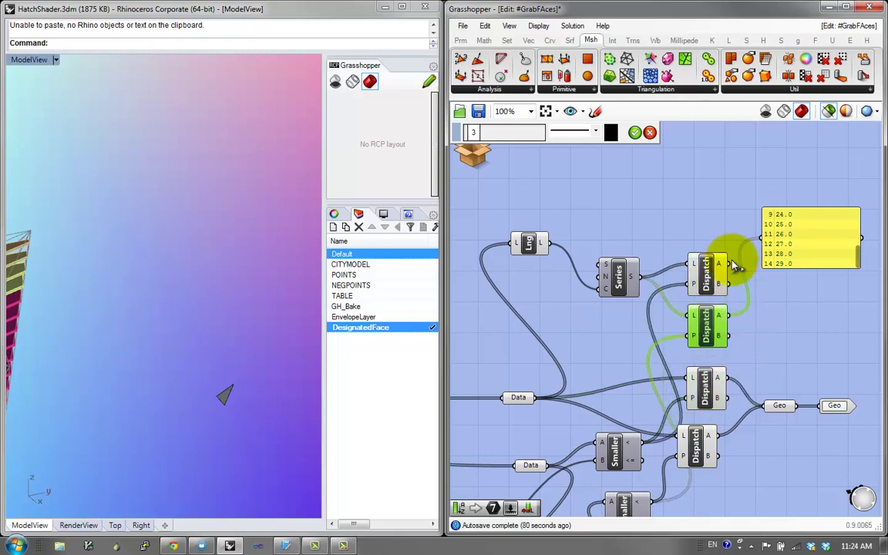
Add a Number parameter, feed both upper Dispatch A outputs into it, and connect it to the panel
right_drag(737, 296, 594, 349)
drag(694, 312, 733, 305)
double_click(640, 360)
text(num)
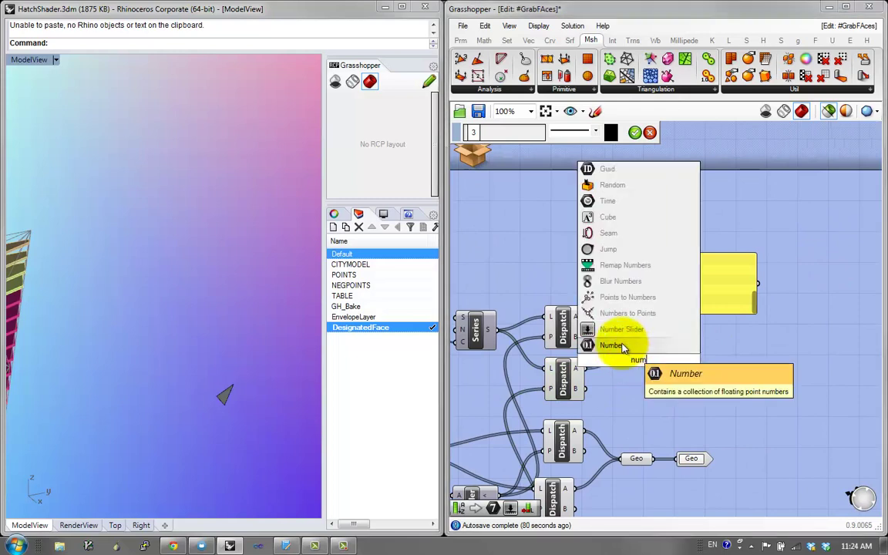
click(623, 347)
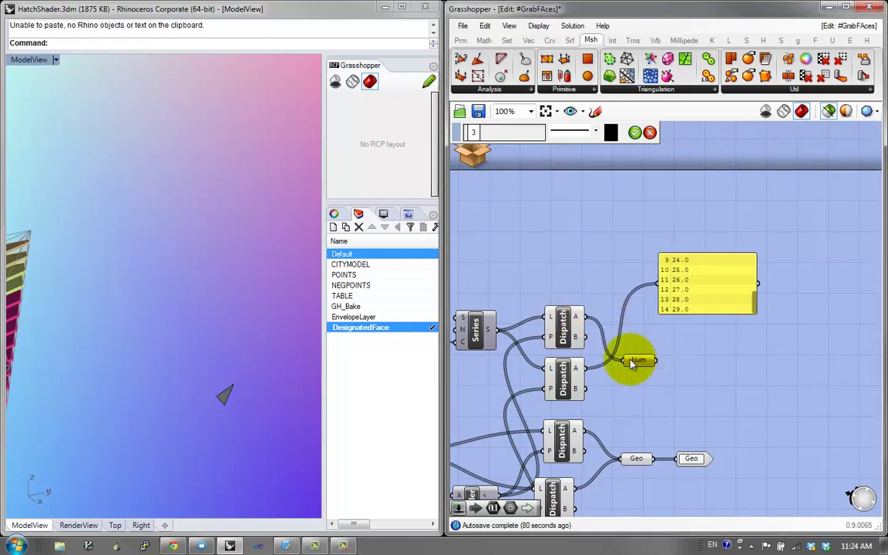
drag(586, 367, 657, 283)
mouse_move(753, 299)
mouse_down()
mouse_move(754, 261)
mouse_move(755, 312)
mouse_up()
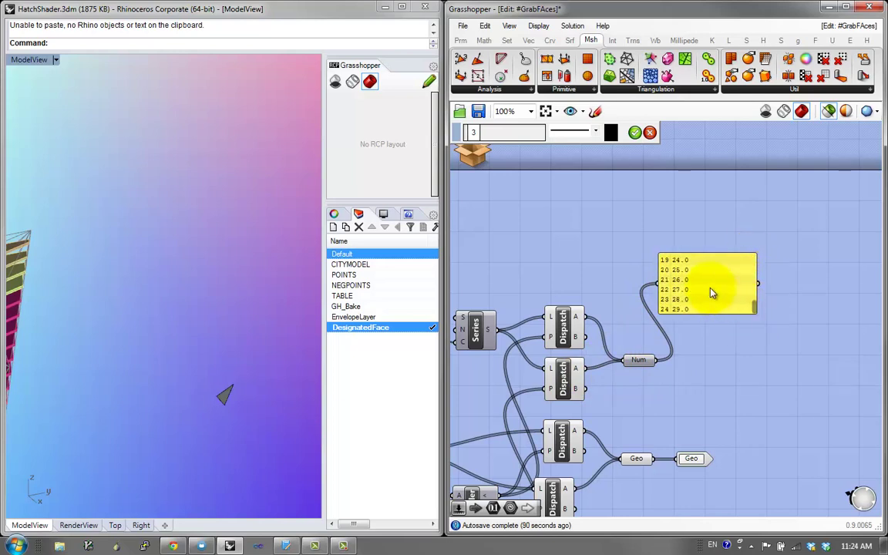
Add a Create Set component, feed the Number parameter into its L input, and connect its S output to the panel
drag(712, 291, 773, 295)
click(722, 362)
double_click(723, 363)
text(set)
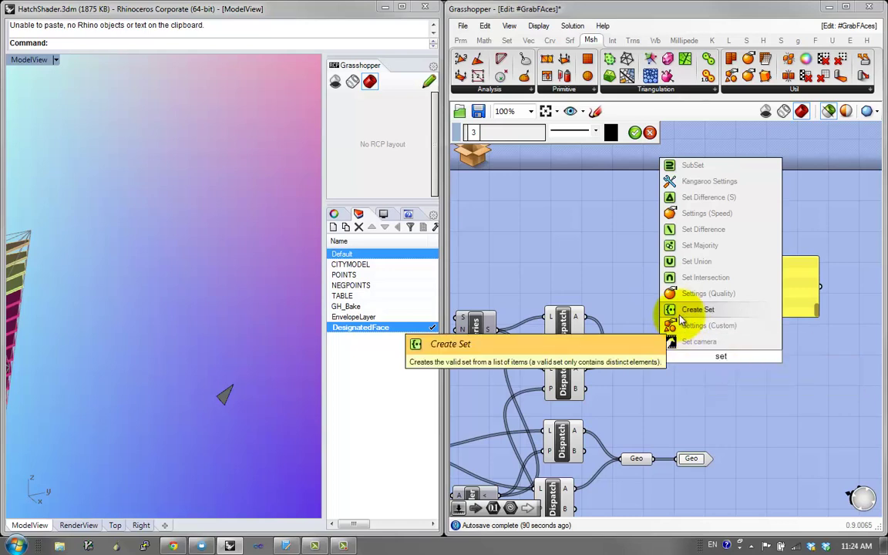
click(678, 312)
drag(657, 360, 707, 313)
drag(817, 312, 808, 276)
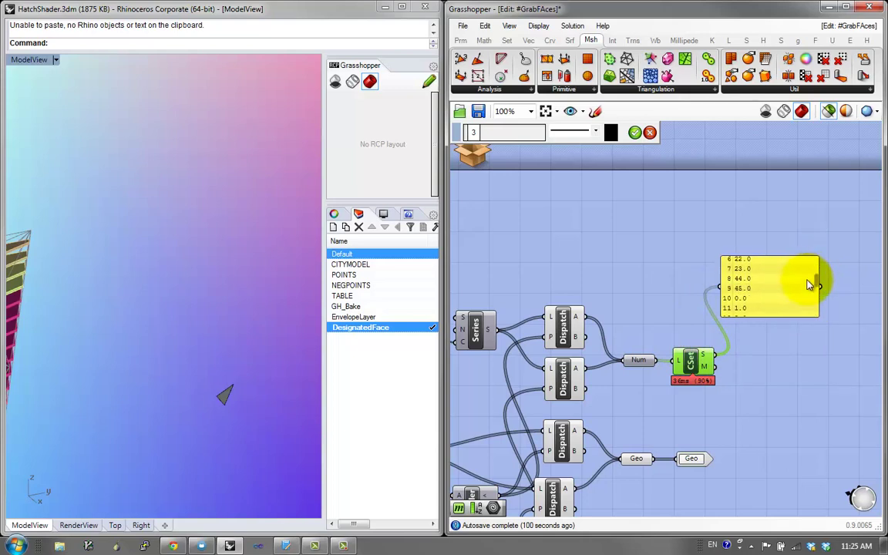
Add a Cluster Output fed by the Create Set S output, and save and close the #GrabFAces cluster
double_click(763, 362)
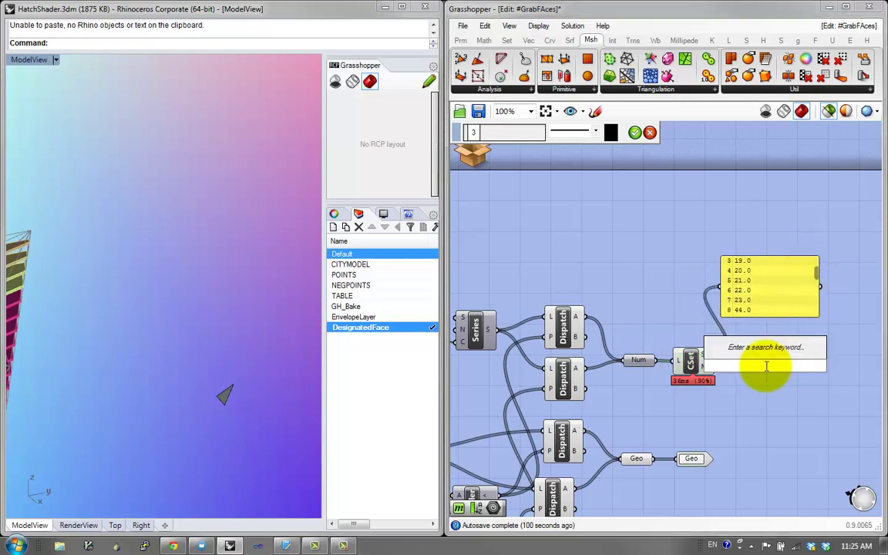
text(output)
click(772, 356)
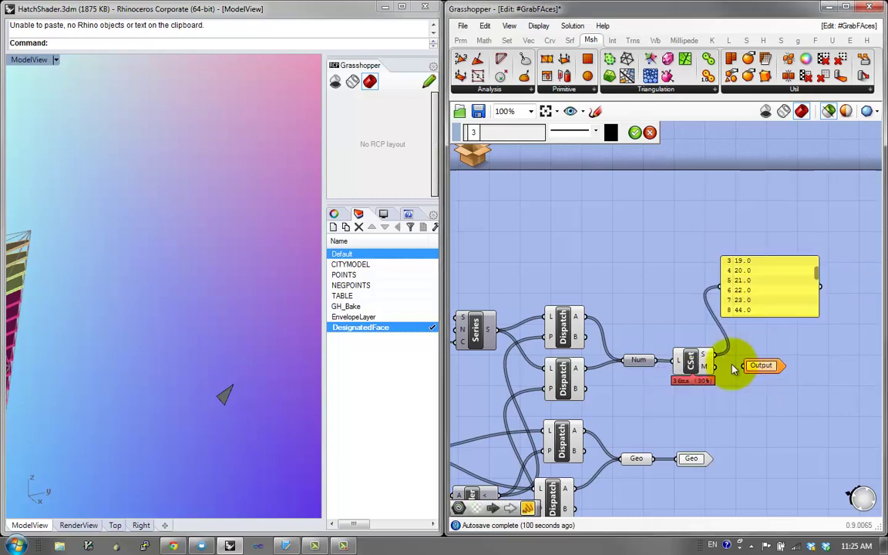
drag(715, 357, 745, 366)
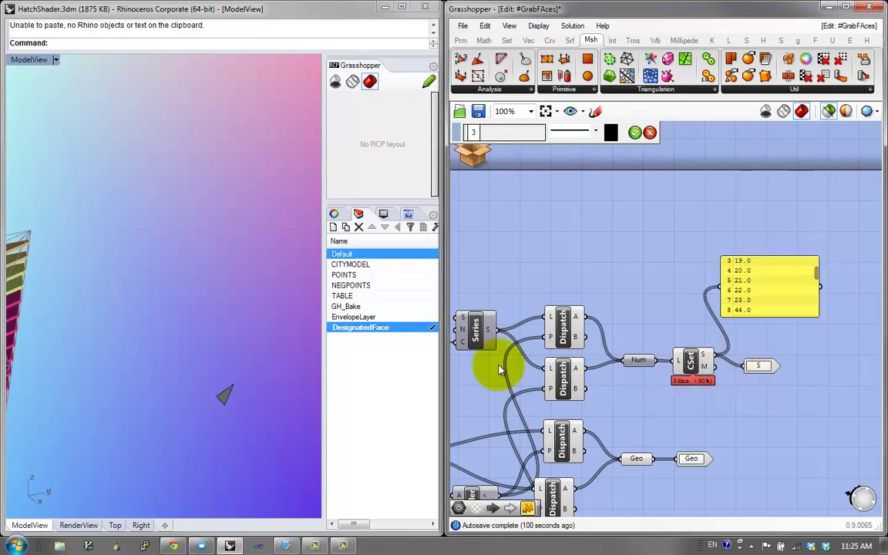
click(395, 426)
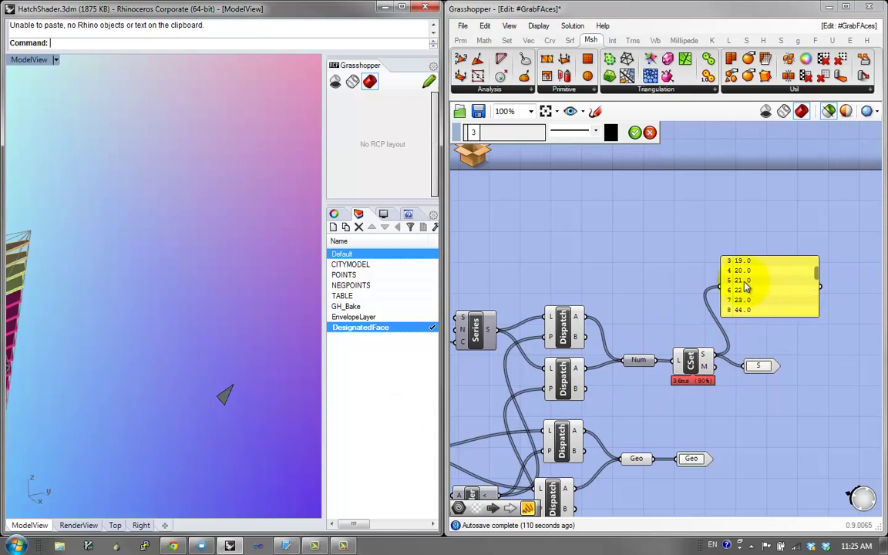
click(690, 360)
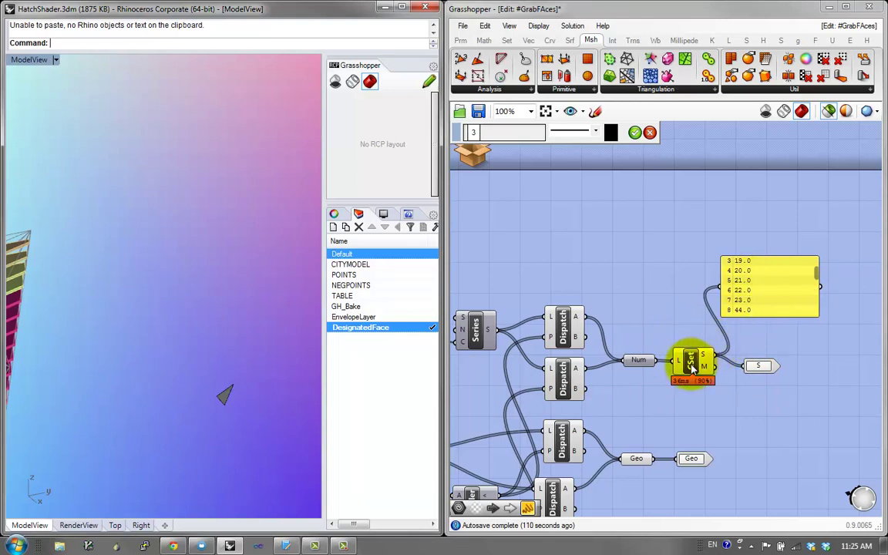
click(480, 158)
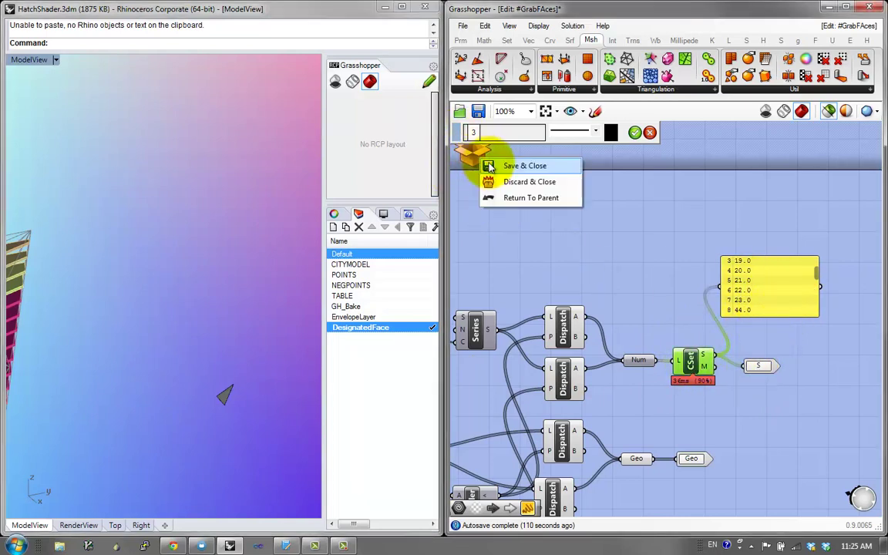
click(490, 166)
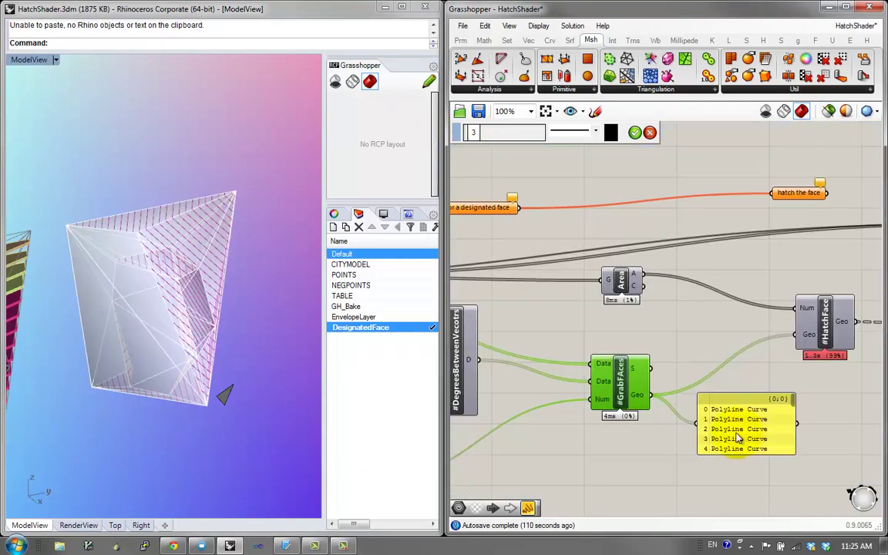
Connect the new S output of #GrabFAces to the panel in place of its Geo output
right_drag(672, 398, 618, 403)
drag(597, 371, 646, 427)
click(672, 424)
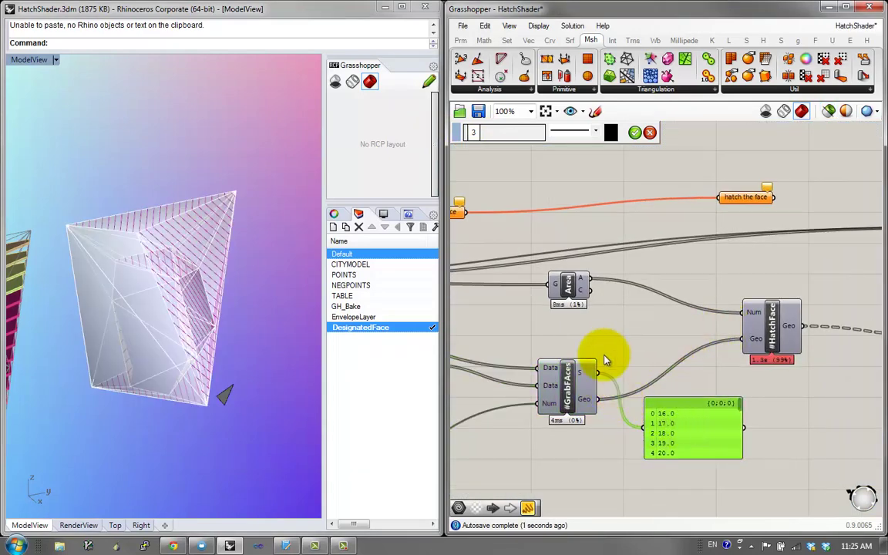
click(775, 328)
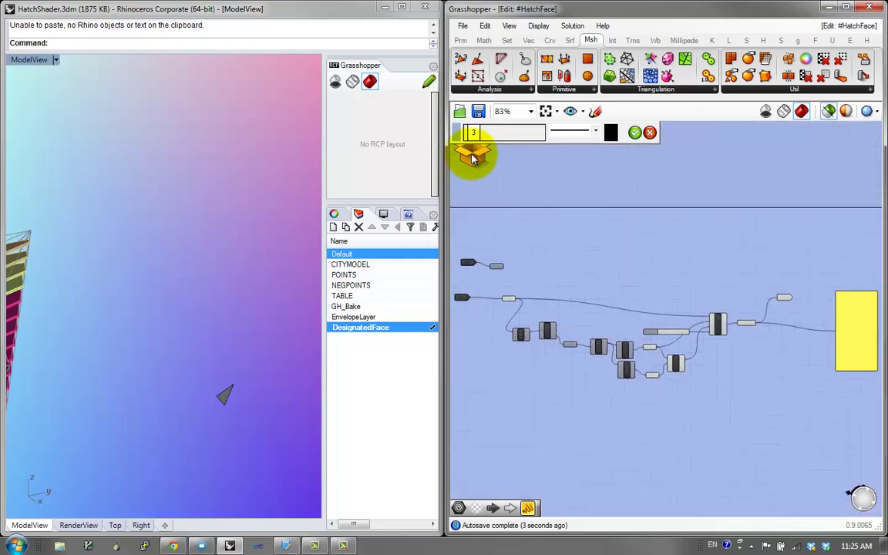
click(472, 155)
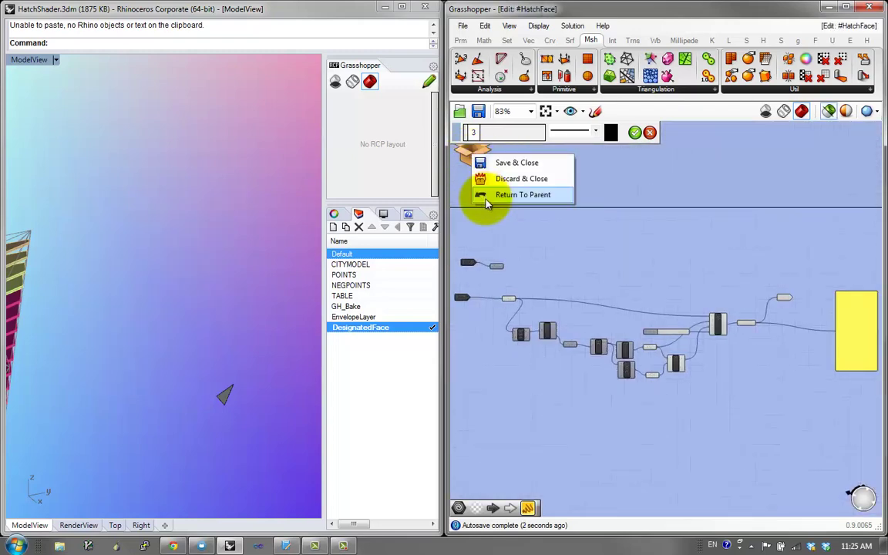
click(485, 198)
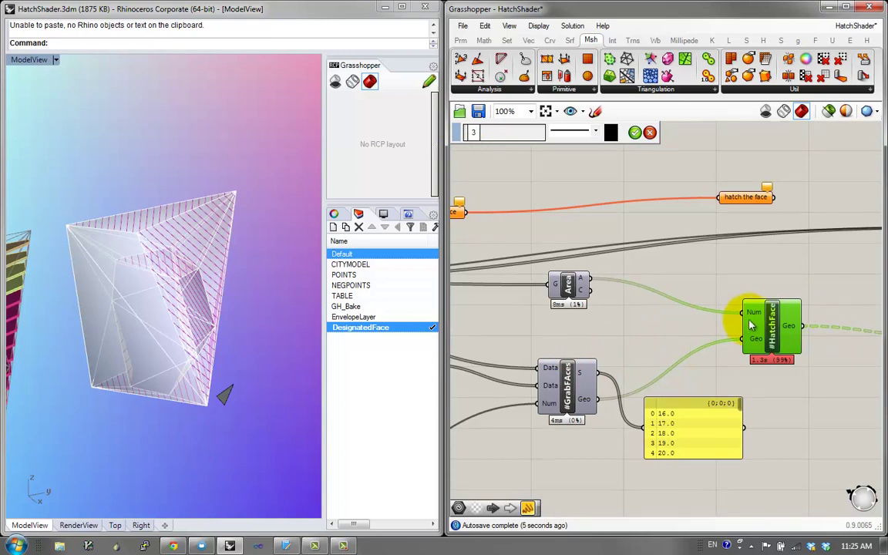
mouse_move(607, 375)
mouse_down()
mouse_move(689, 337)
mouse_move(750, 327)
mouse_up()
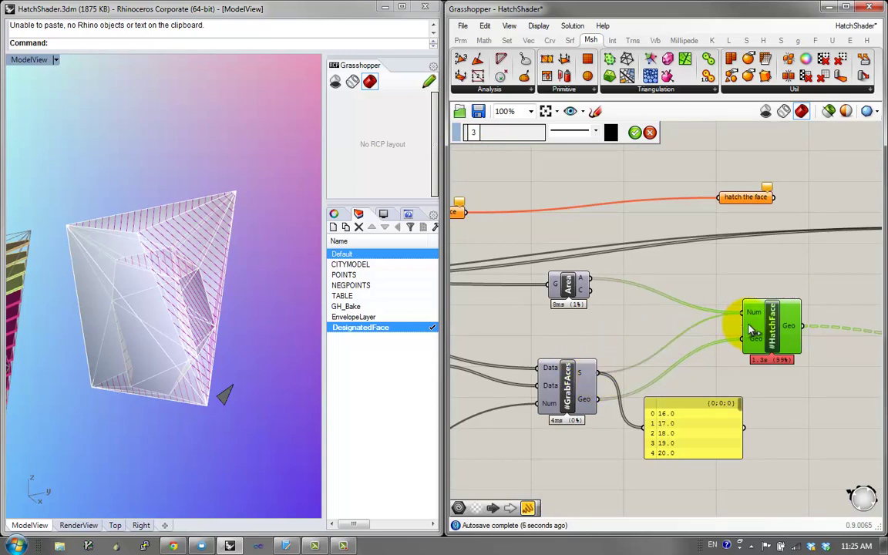
drag(611, 382, 615, 382)
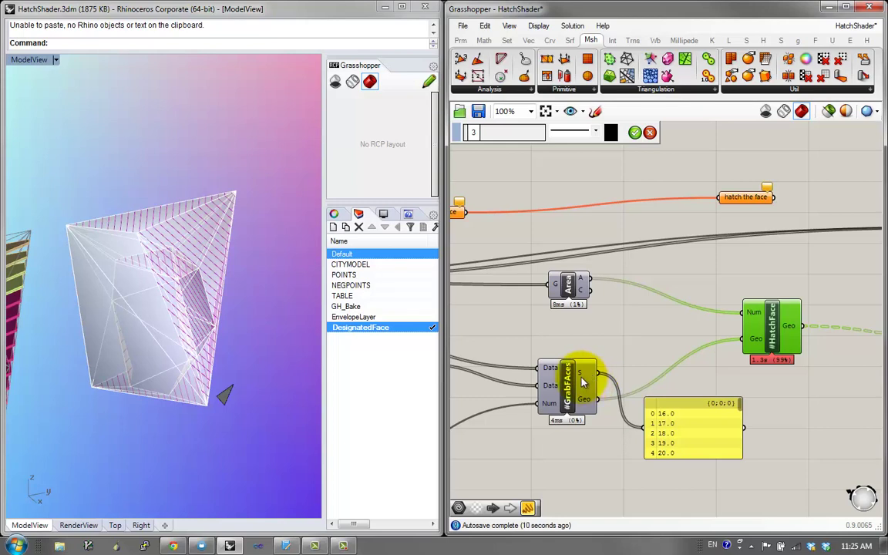
Open the #HatchFace cluster and add a Cluster Input above the existing inputs
mouse_move(584, 381)
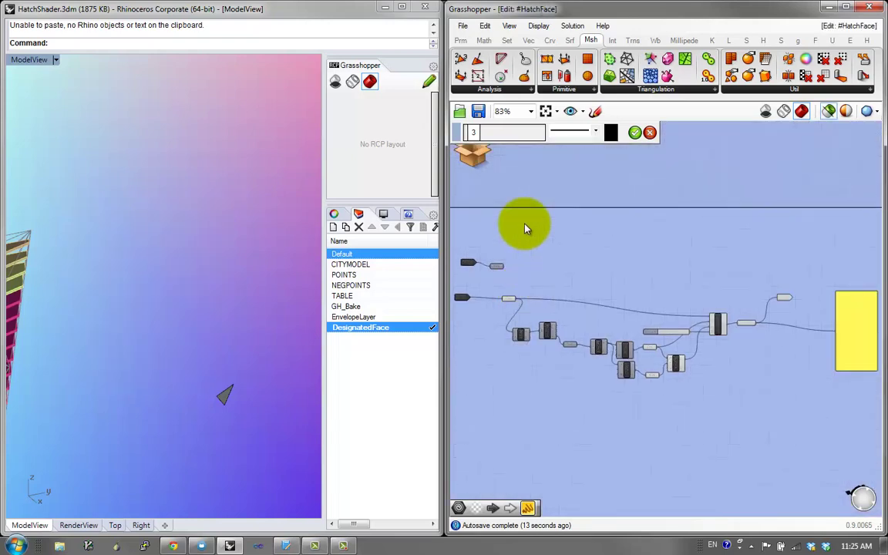
double_click(525, 223)
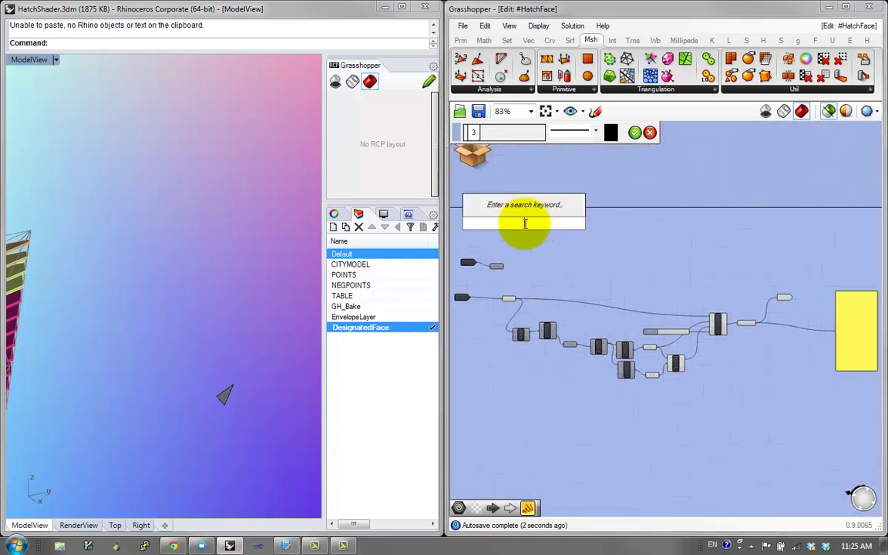
text(inpt)
key(BackSpace)
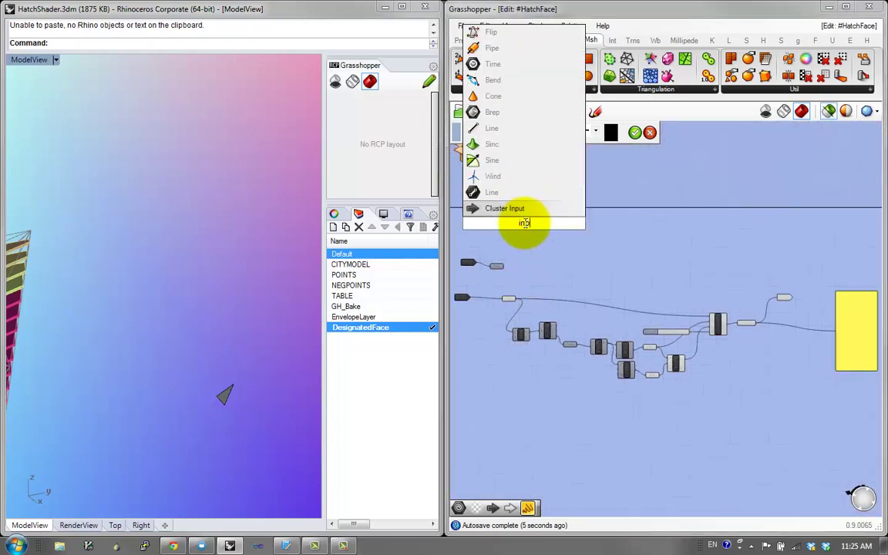
text(j)
key(BackSpace)
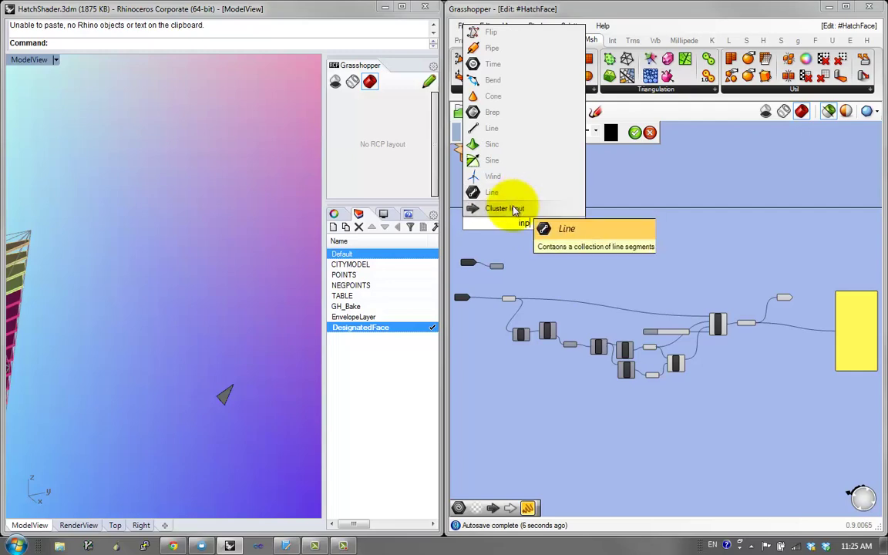
click(520, 208)
Add a Number parameter fed by the new Cluster Input, and return to the main definition
right_drag(531, 264, 566, 273)
scroll(584, 245, up, 2)
double_click(605, 234)
text(nu)
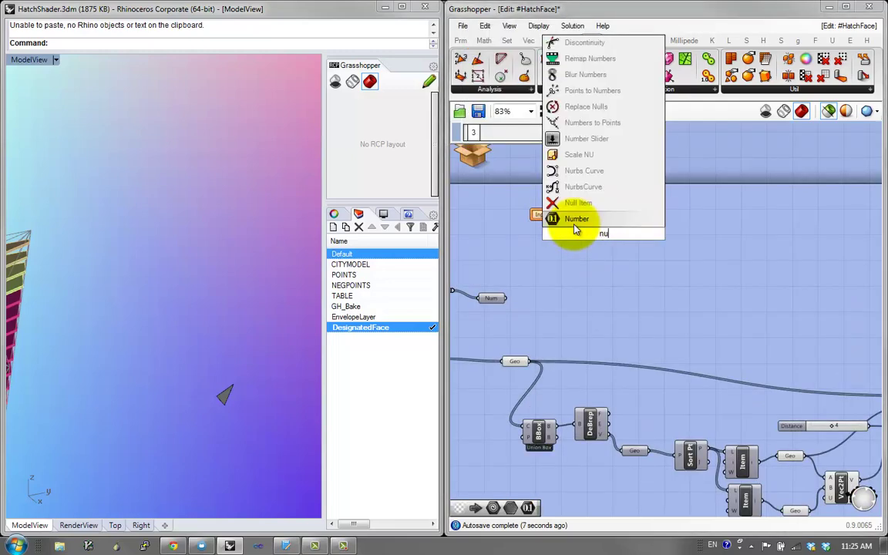
click(575, 222)
drag(565, 217, 594, 242)
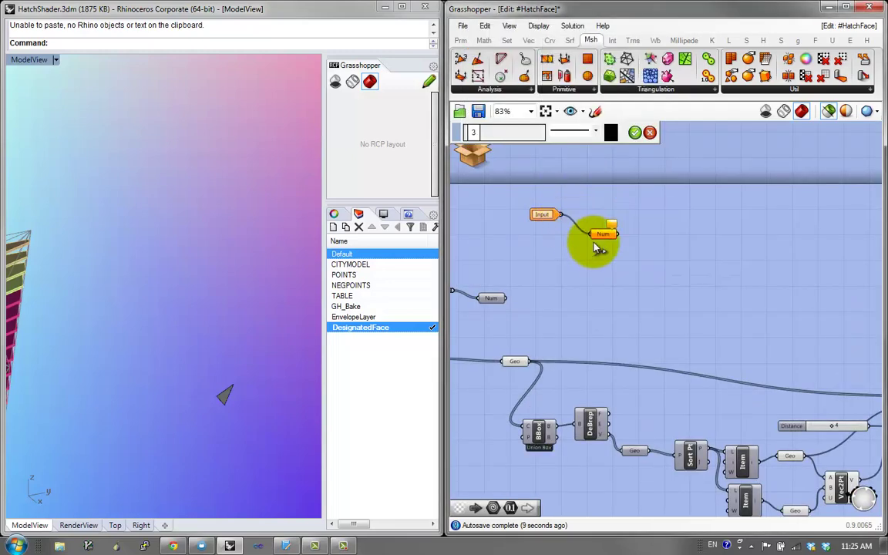
click(484, 159)
click(525, 208)
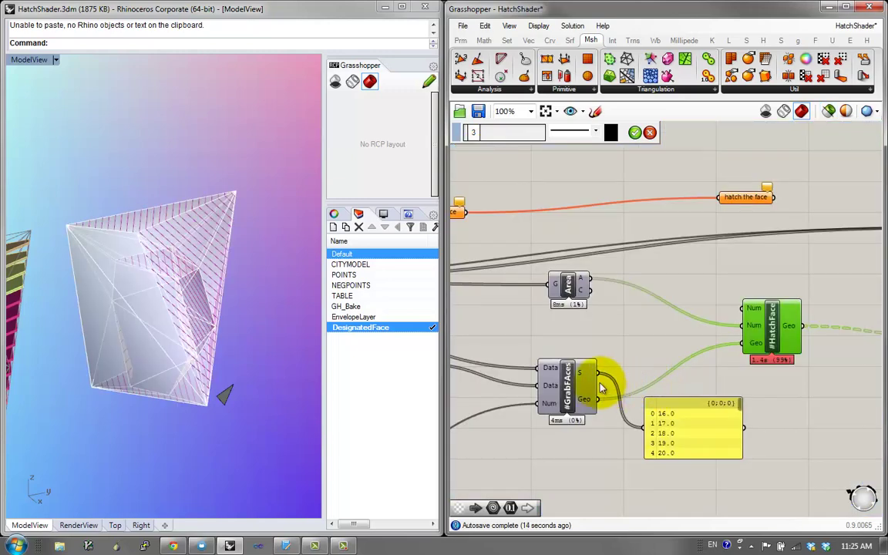
Connect the #GrabFAces S output to the upper Num input of #HatchFace and delete the panel
drag(605, 381, 742, 309)
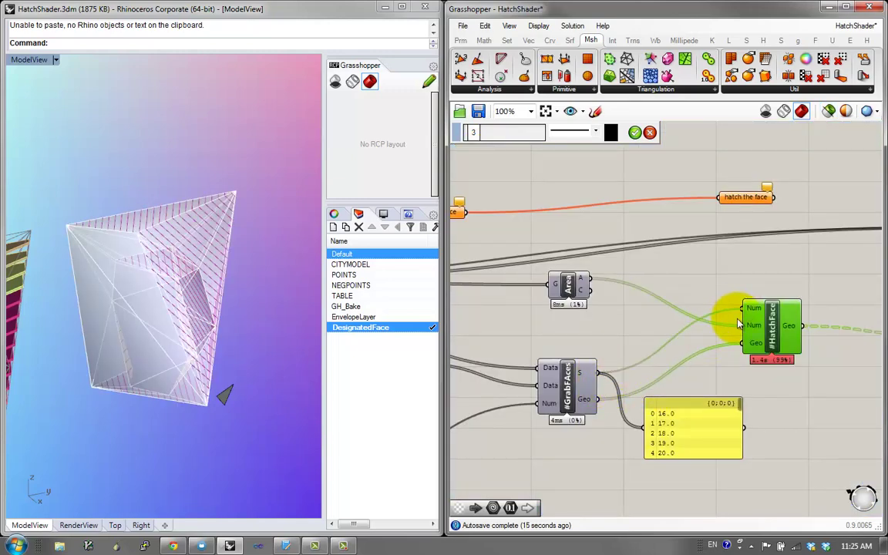
click(717, 440)
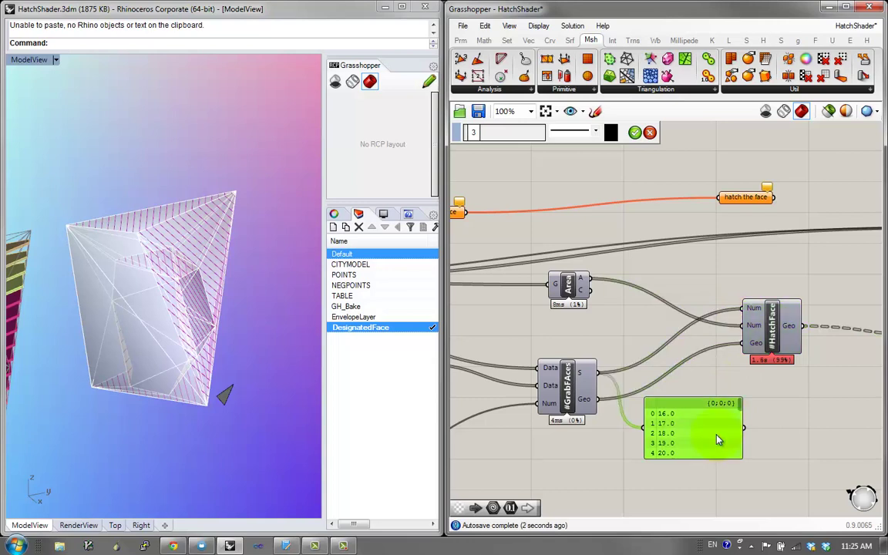
key(Delete)
Open the #HatchFace cluster and move the new Num input with its Number parameter between the original Num pair and the Geo input
click(779, 330)
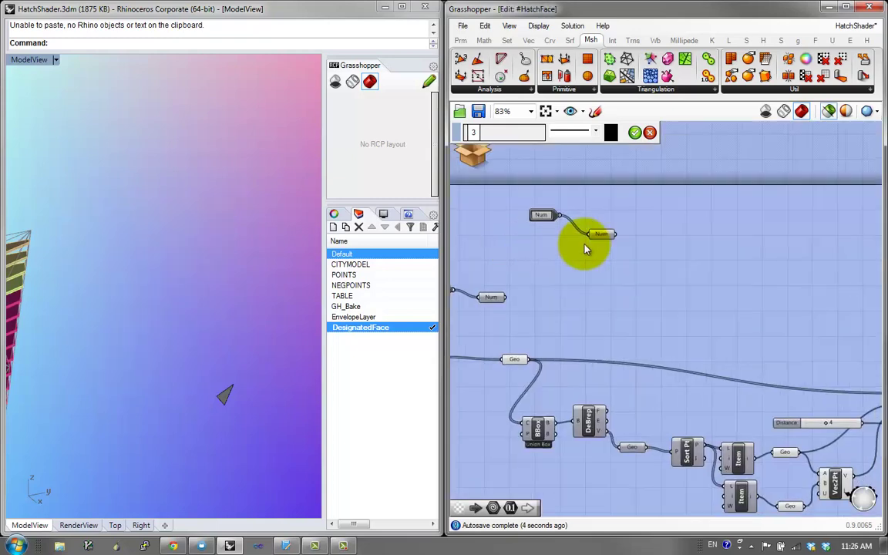
scroll(583, 248, down, 4)
right_drag(557, 248, 642, 259)
scroll(586, 293, up, 4)
drag(594, 281, 490, 334)
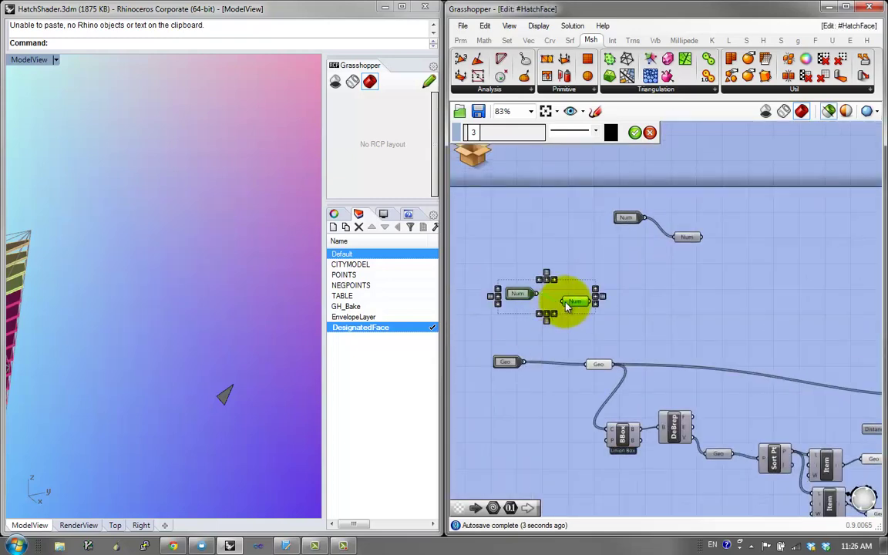
drag(562, 301, 580, 195)
drag(732, 220, 556, 334)
Add a panel, connect the upper Number parameter to it, and enlarge it to list the area values
click(652, 282)
double_click(651, 281)
text(")
key(Return)
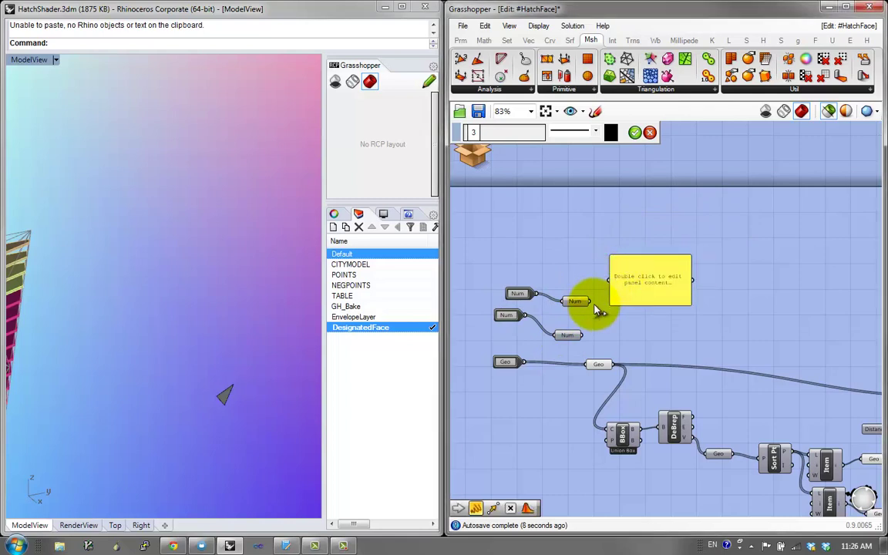
drag(590, 301, 651, 220)
drag(714, 238, 877, 329)
Duplicate the enlarged panel and connect the lower Number parameter to the copy
key(ctrl+c)
key(ctrl+v)
drag(692, 284, 703, 343)
drag(566, 340, 649, 329)
right_drag(614, 367, 555, 397)
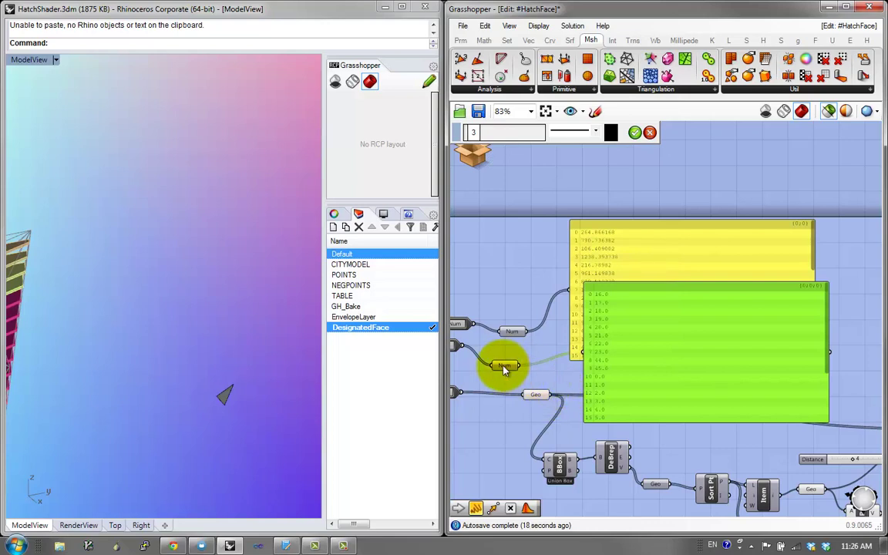
Check the contents of the lower Number and Geo parameters, and separate the overlapping panels with the area panel above the index panel
mouse_move(503, 370)
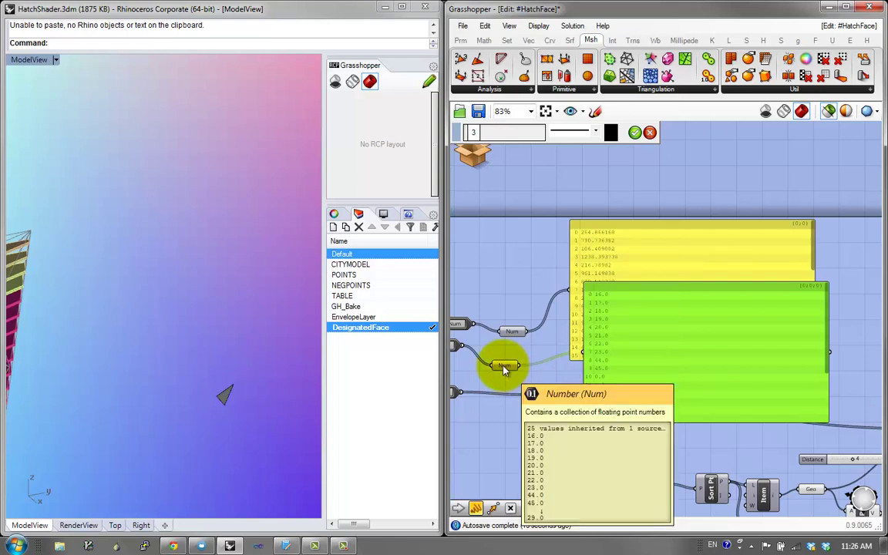
mouse_move(538, 398)
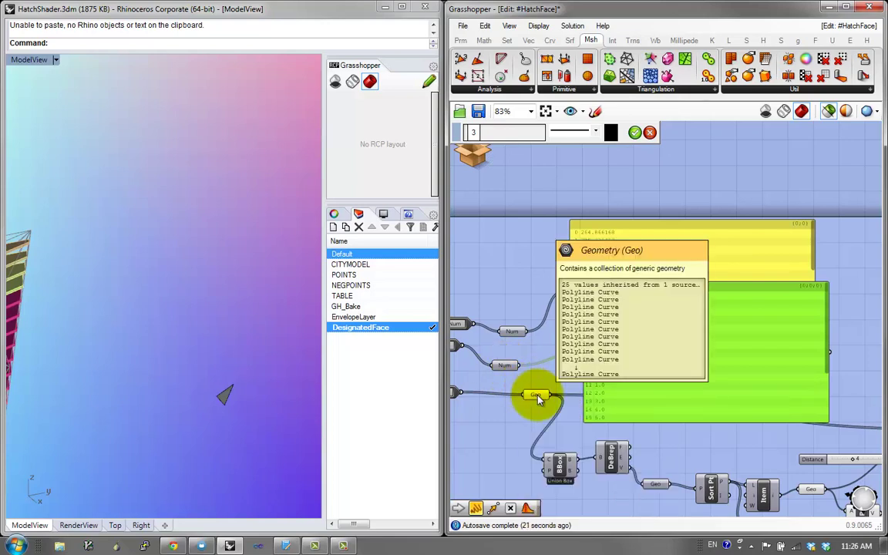
drag(637, 262, 681, 179)
click(699, 298)
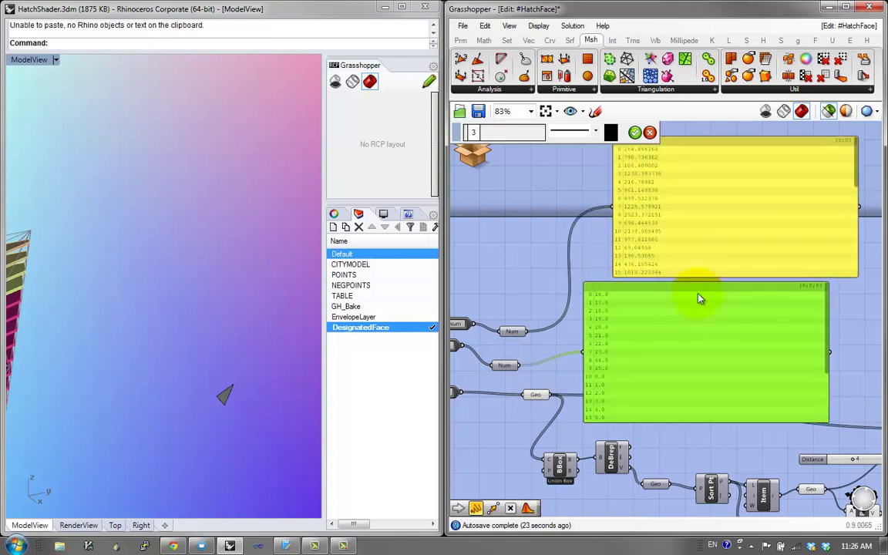
drag(699, 299, 756, 283)
Add a List Item component with the upper Number as its list, the lower Number as its index, and its output wired to the lower panel
double_click(561, 335)
text(item)
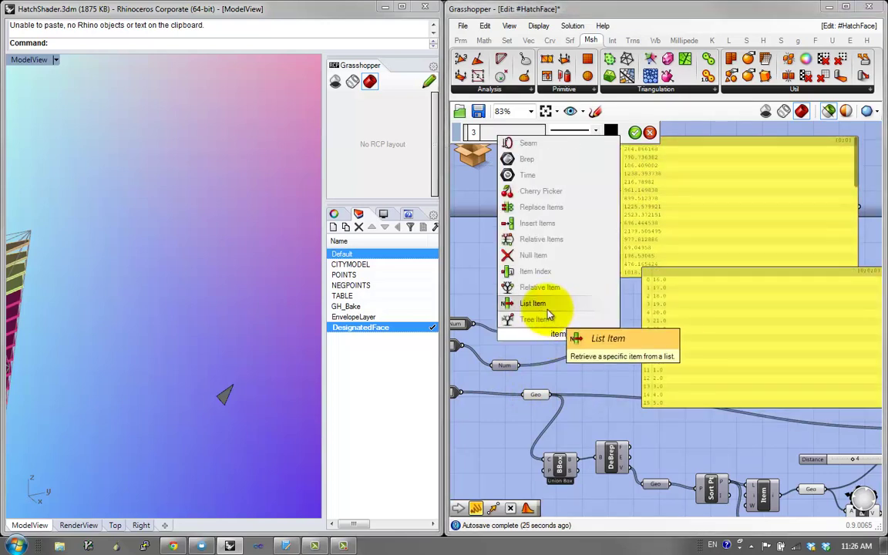
click(547, 307)
drag(529, 336, 516, 371)
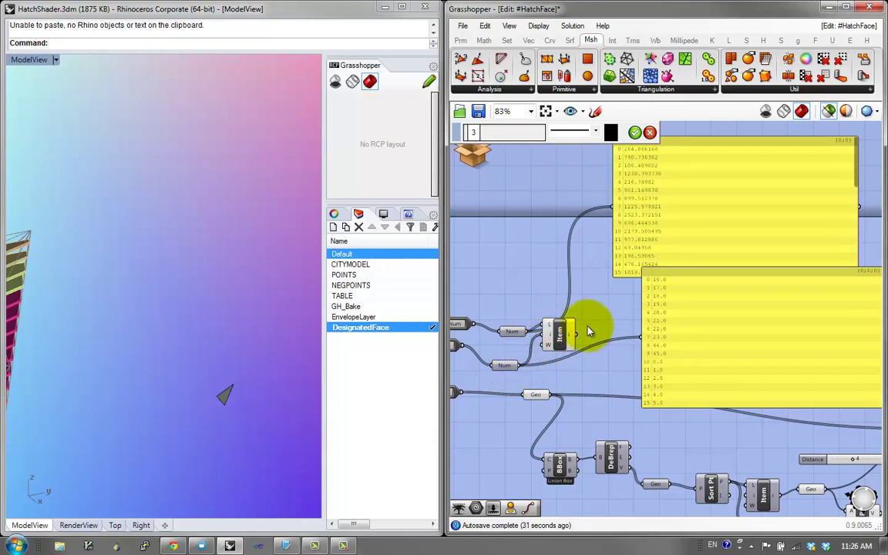
drag(633, 339, 678, 352)
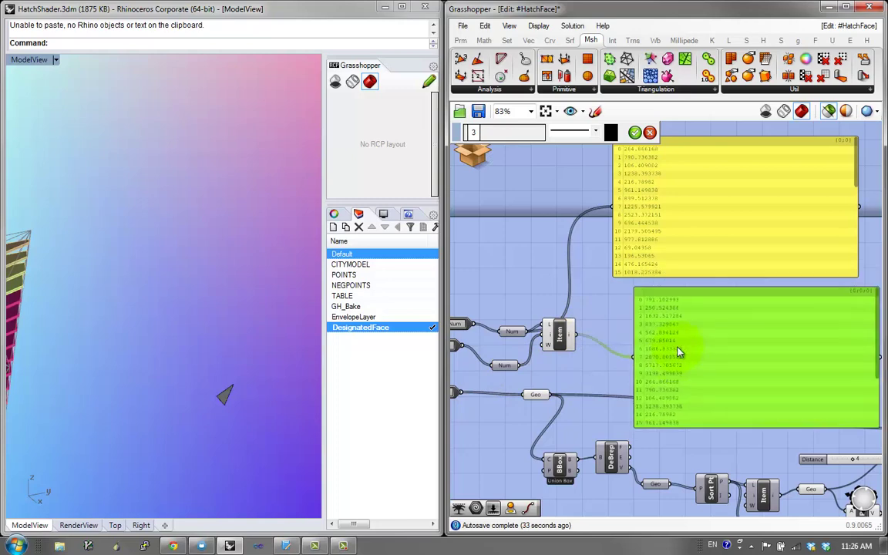
Delete the upper area panel and narrow the remaining panel that lists the List Item output
click(748, 242)
key(Delete)
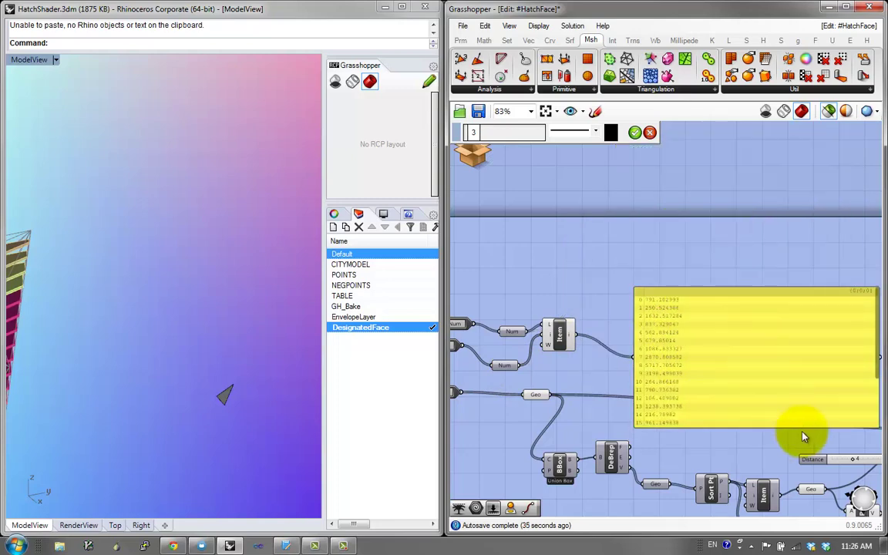
right_drag(780, 419, 736, 404)
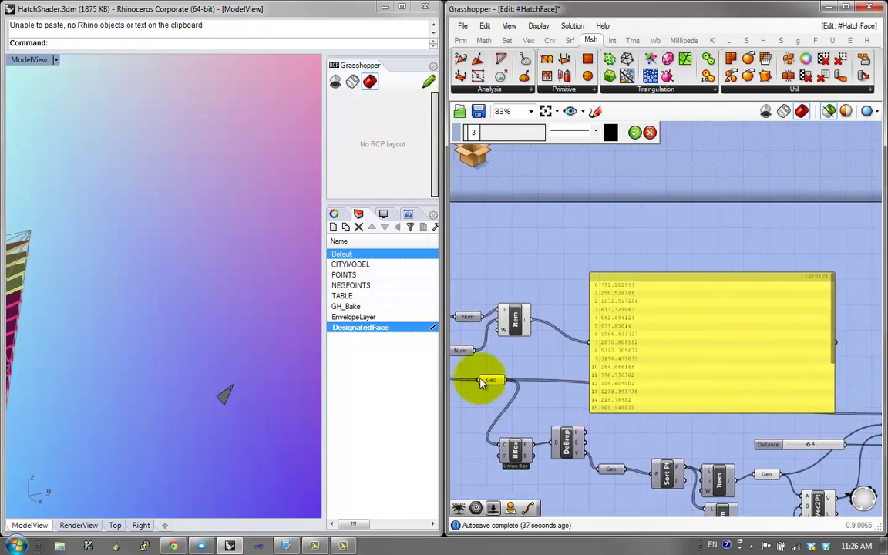
click(494, 381)
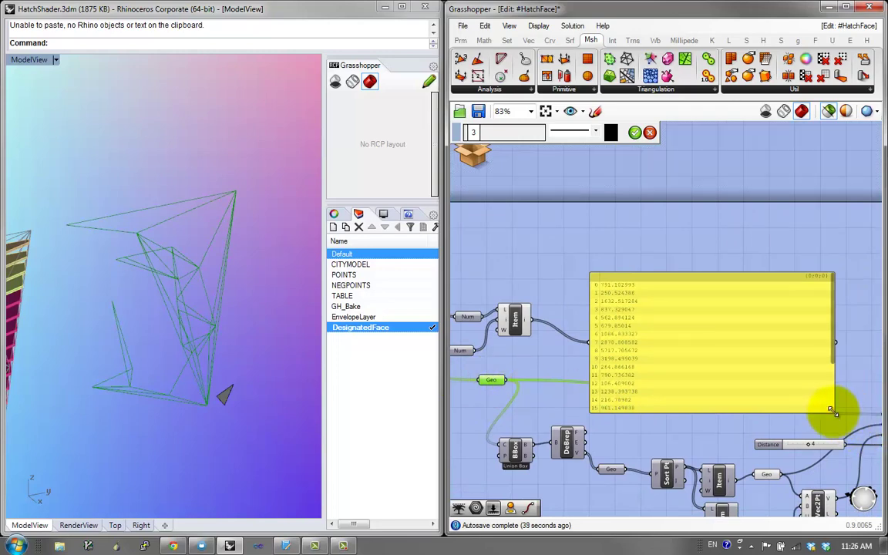
drag(831, 411, 653, 414)
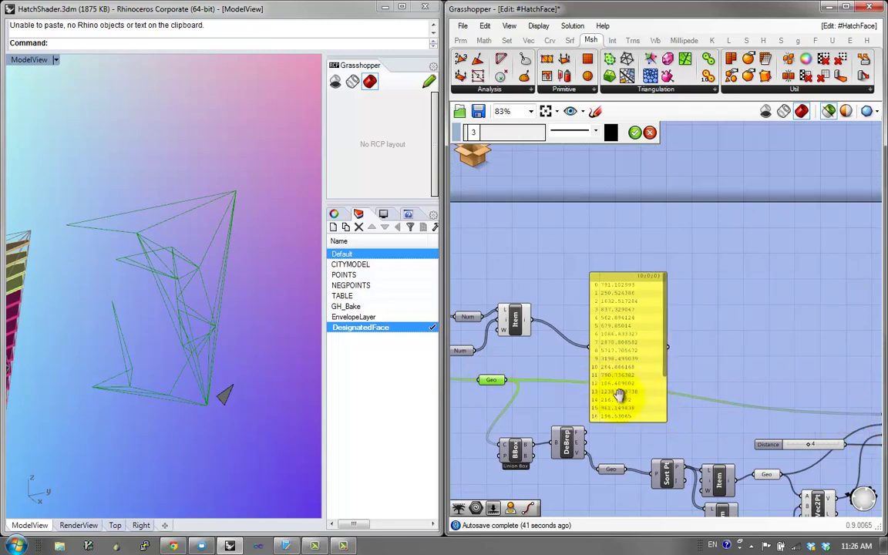
Try an Area component on the Geo parameter with its areas shown in the panel, and delete the component again
right_drag(552, 363, 684, 416)
double_click(680, 416)
text(area)
click(654, 406)
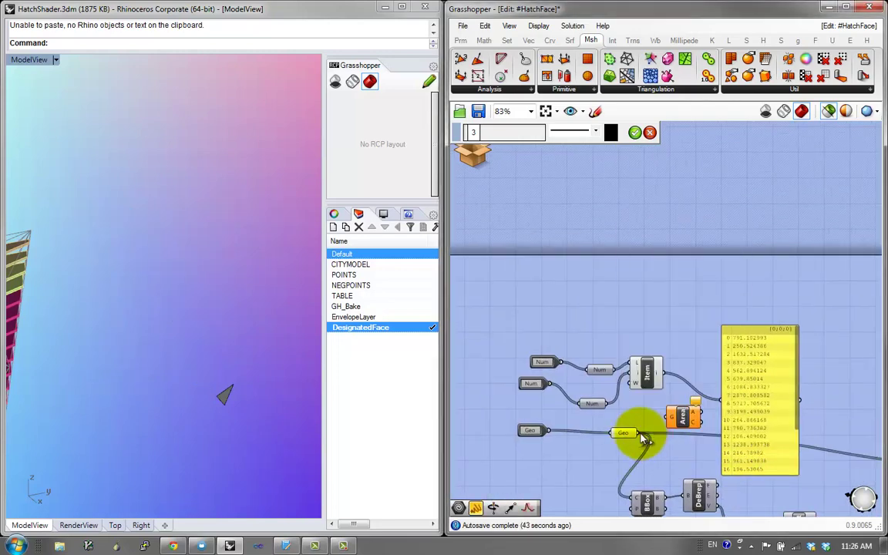
click(622, 433)
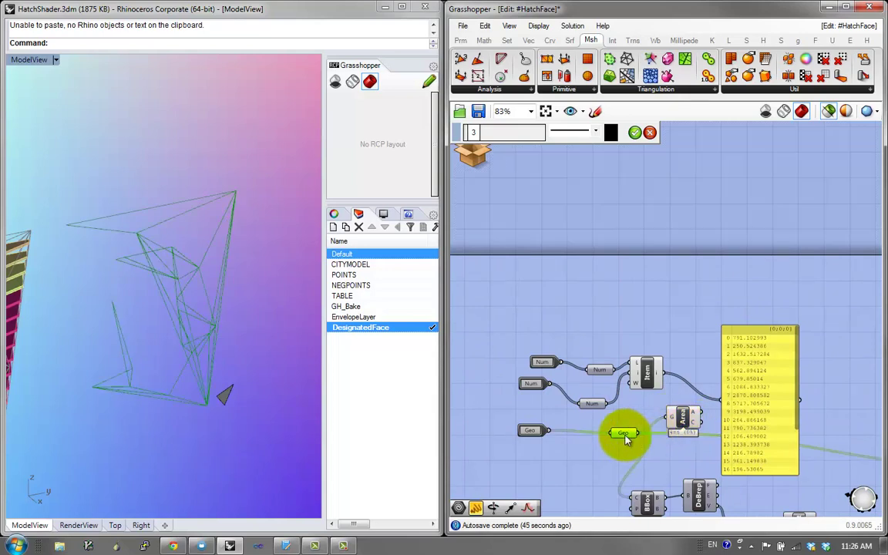
click(685, 420)
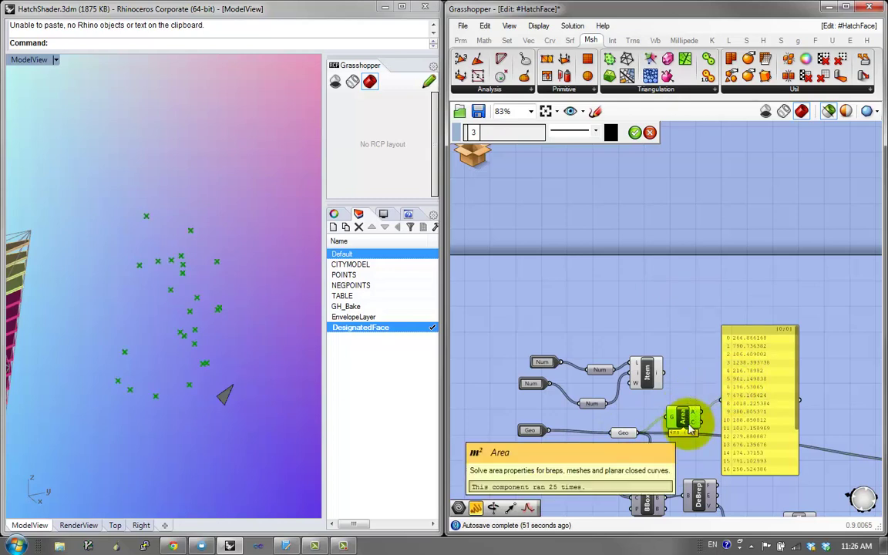
key(Delete)
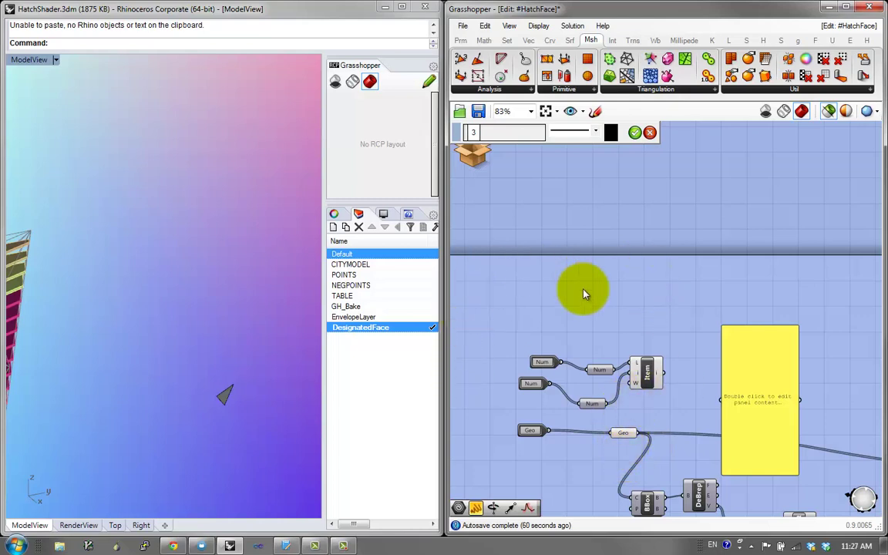
Check the Geo curves in the panel, reconnect the panel to the List Item output, and move it above the Geo wire
click(623, 432)
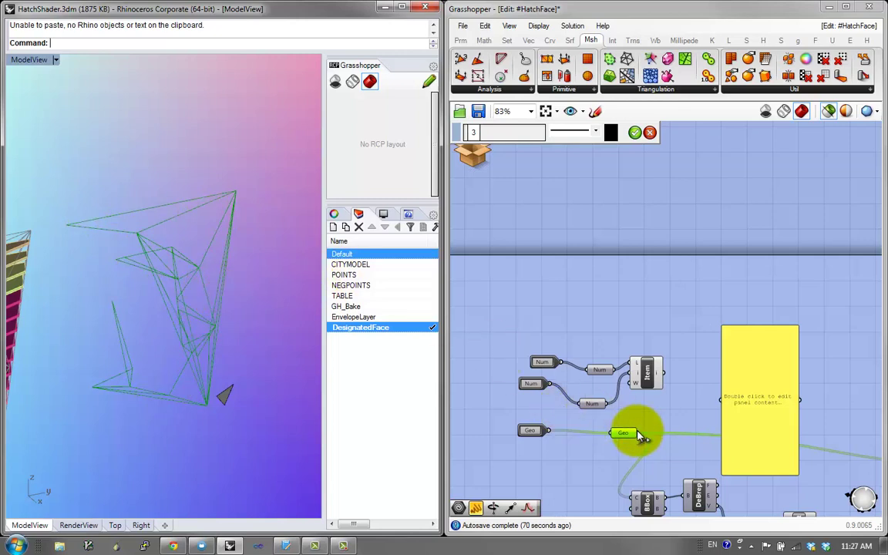
drag(639, 433, 721, 400)
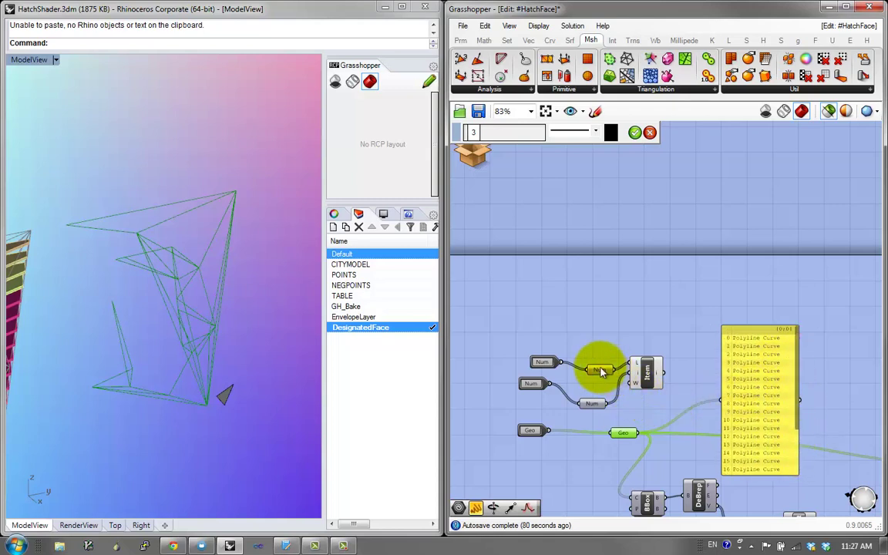
click(623, 363)
drag(701, 378, 719, 402)
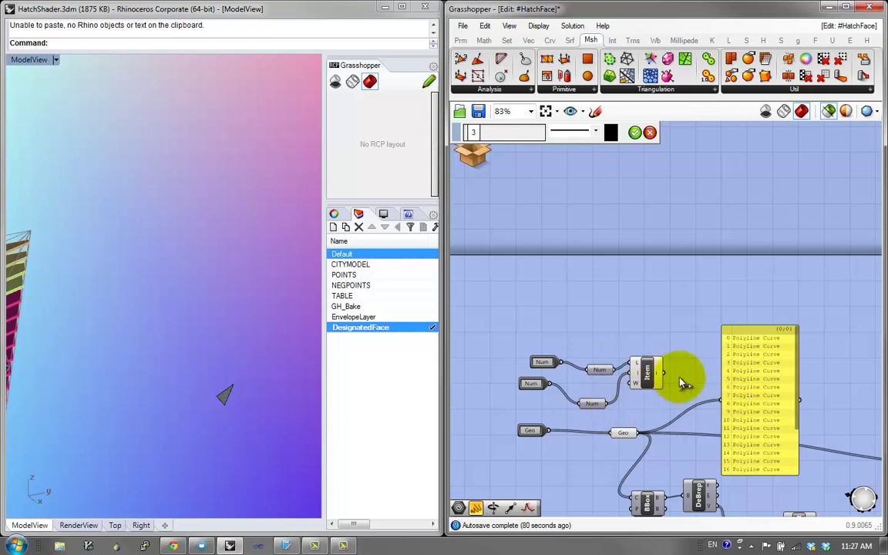
drag(716, 400, 721, 399)
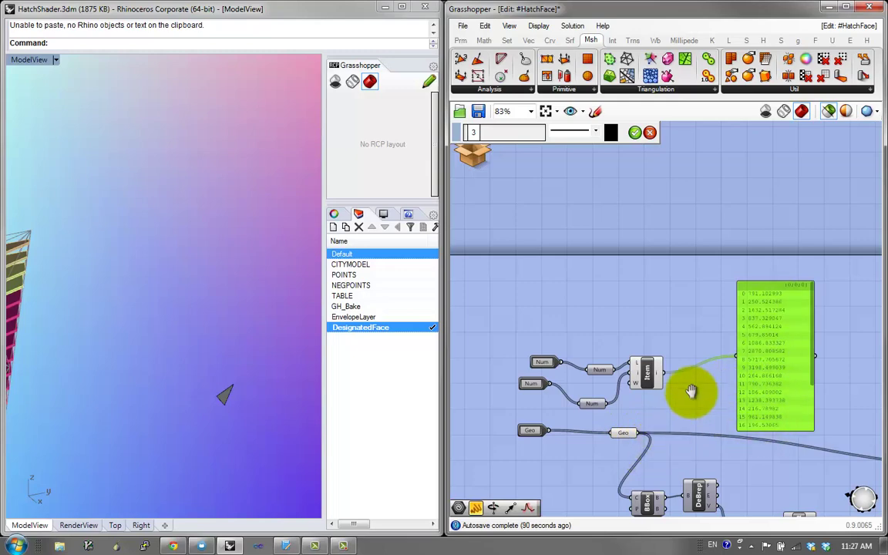
Review the picked area values in the panel and the hatch lines made by the Contour component
right_drag(675, 373, 634, 308)
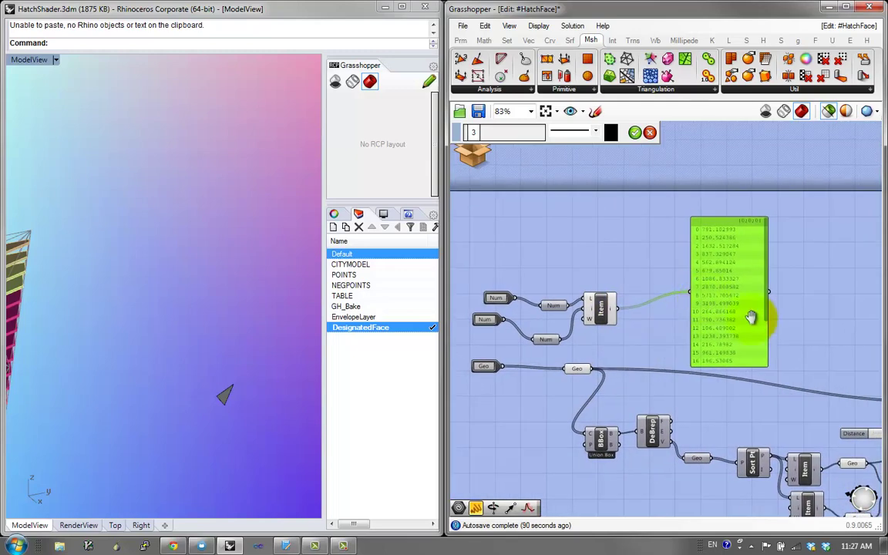
right_drag(753, 313, 654, 290)
scroll(652, 282, up, 1)
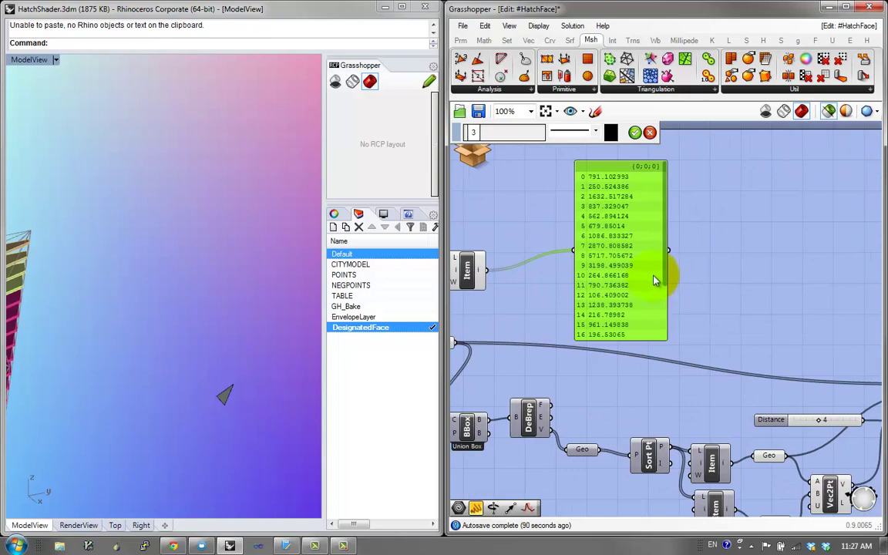
drag(661, 275, 656, 251)
scroll(634, 257, down, 1)
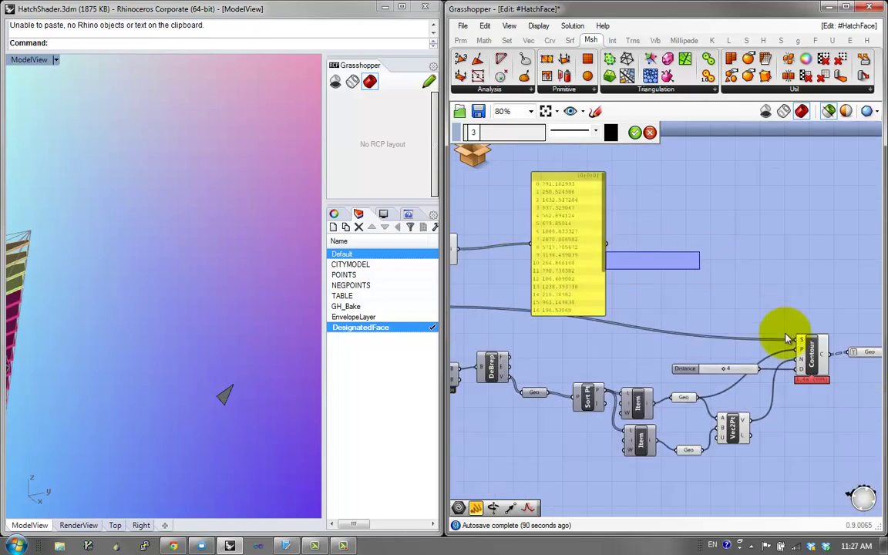
click(815, 355)
right_drag(778, 329, 661, 339)
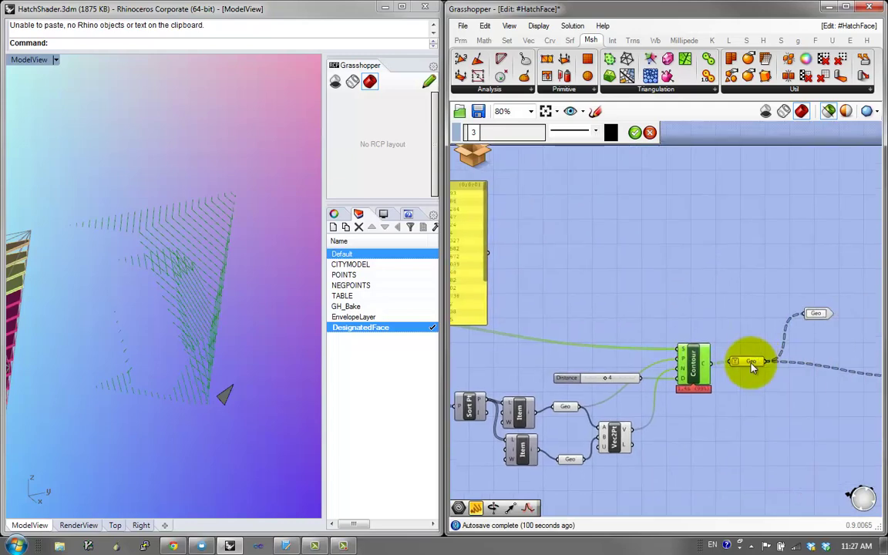
right_drag(712, 310, 840, 323)
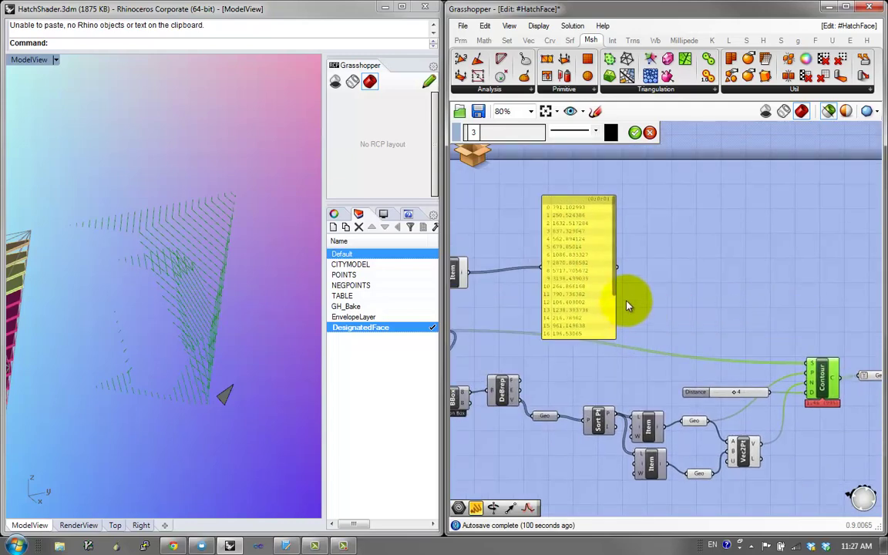
Graft the Shape input of the Contour component
click(740, 315)
click(826, 377)
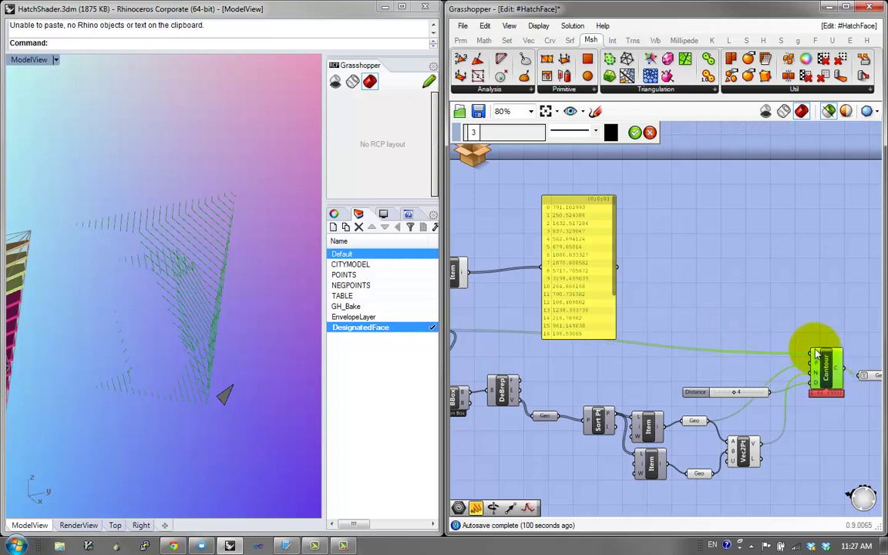
mouse_move(815, 353)
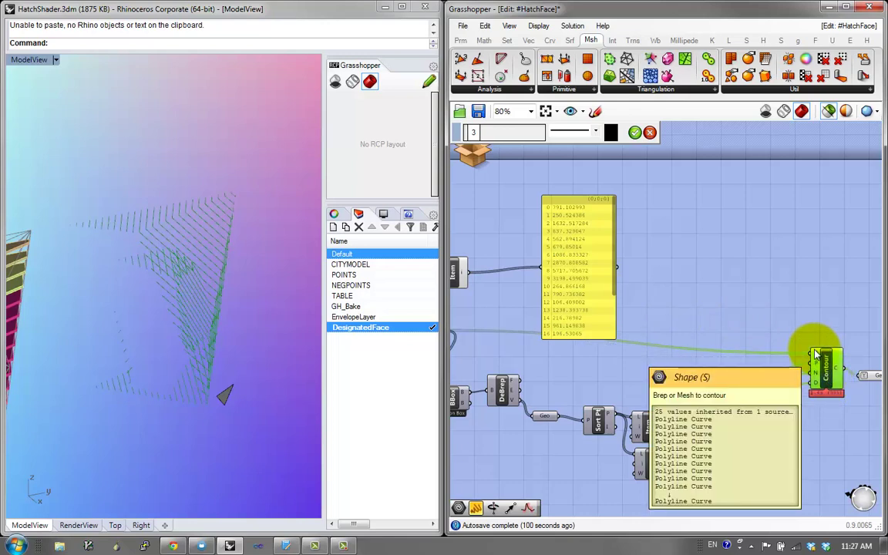
right_click(818, 355)
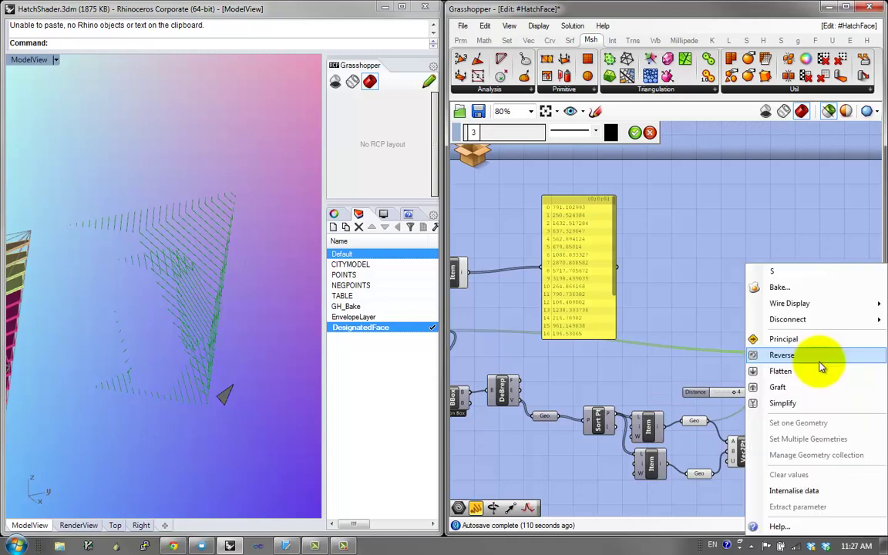
click(801, 385)
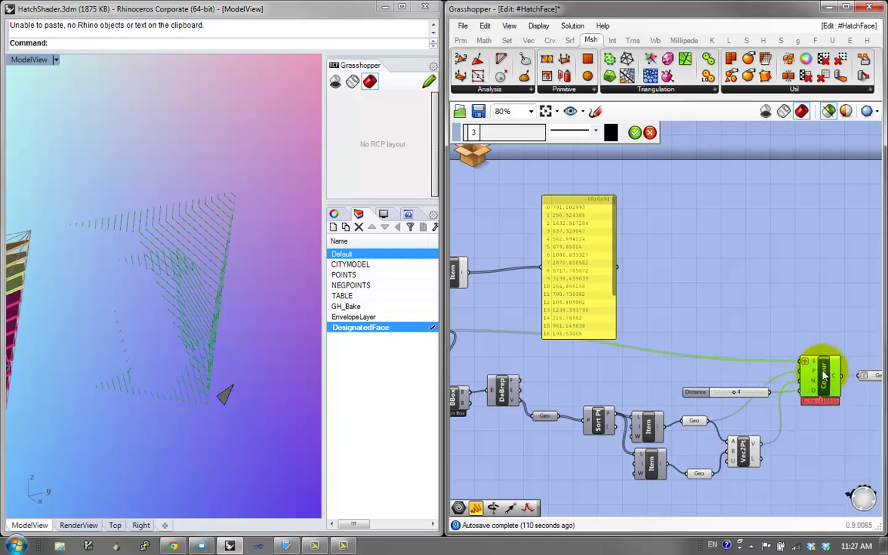
Examine the Contour component's inputs, its Geo output parameter, and the hatch lines in the model view
scroll(794, 361, up, 3)
mouse_move(784, 359)
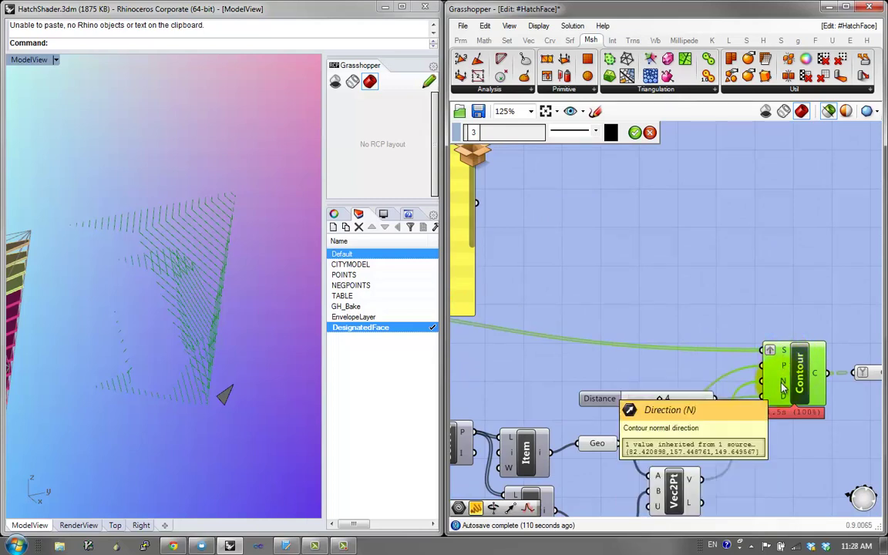
mouse_move(781, 403)
right_drag(777, 319, 622, 288)
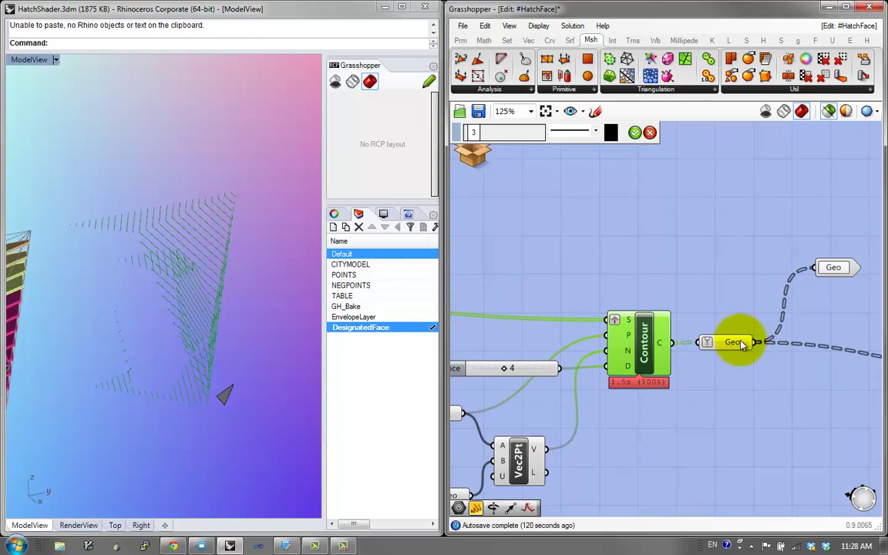
mouse_move(741, 344)
right_drag(243, 308, 235, 364)
right_drag(769, 346, 867, 388)
scroll(829, 382, down, 1)
right_drag(756, 362, 836, 371)
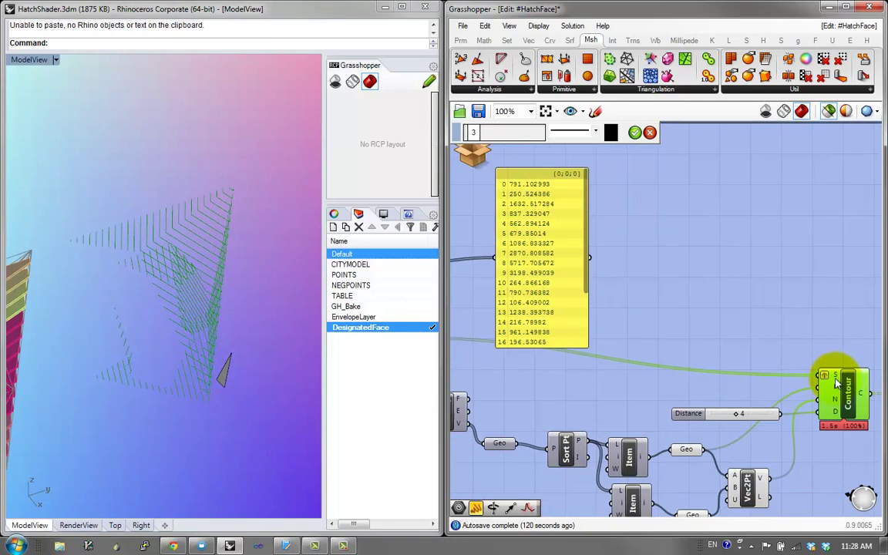
Move the area panel to just above the Distance slider and read through its values against the Contour Distance input
drag(560, 302, 735, 248)
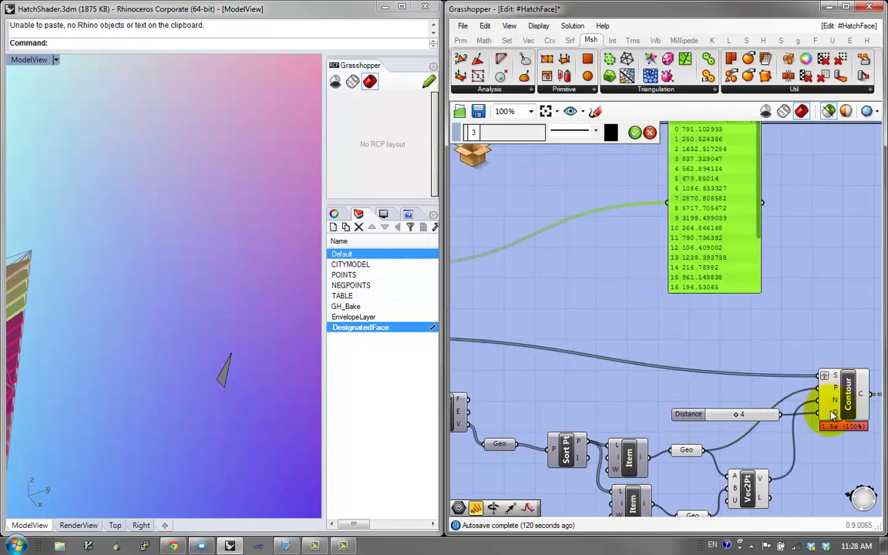
mouse_move(833, 414)
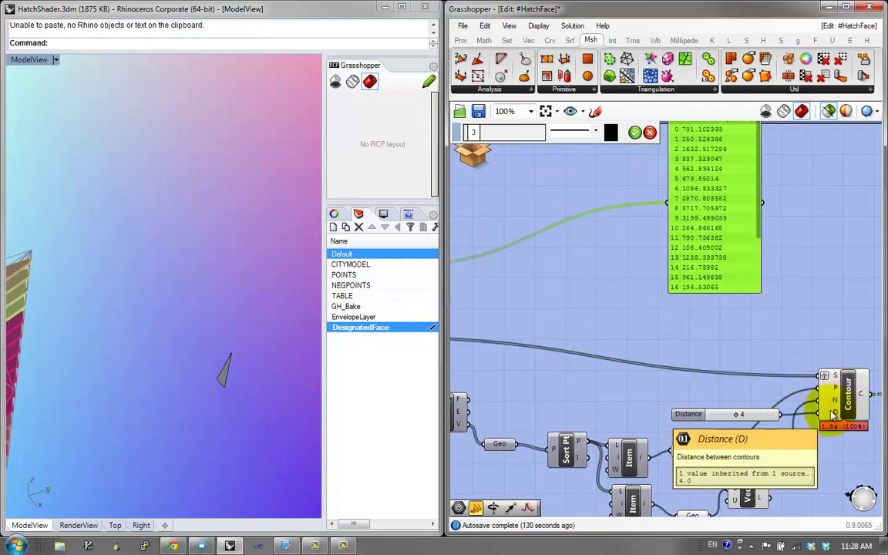
drag(713, 252, 728, 287)
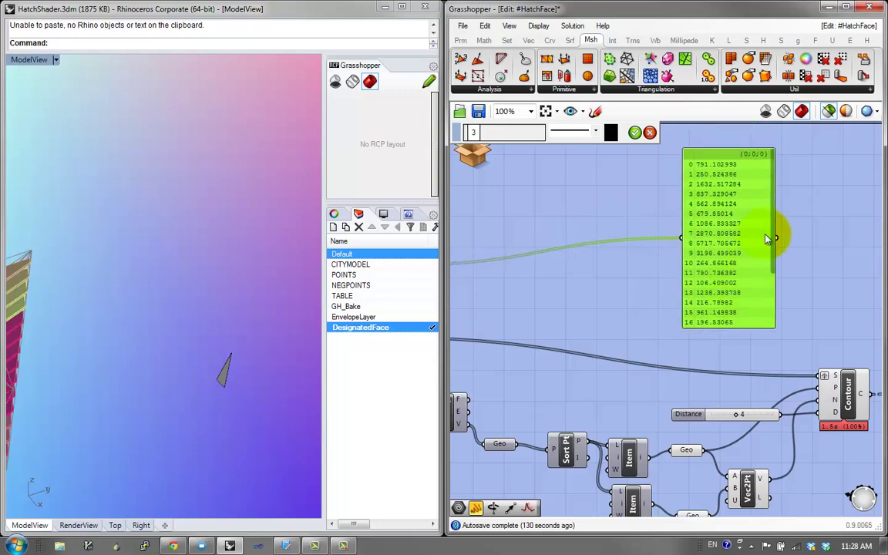
scroll(775, 266, down, 3)
scroll(775, 242, up, 3)
scroll(776, 246, down, 3)
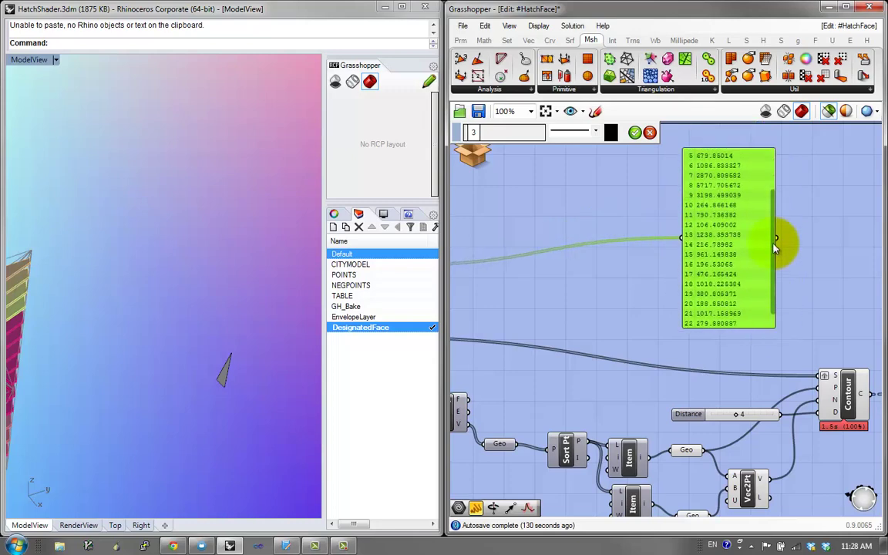
scroll(770, 216, up, 3)
Add a ReMap component between the List Item and the area panel, with the List Item output connected to its Value input
right_drag(667, 280, 759, 254)
double_click(639, 263)
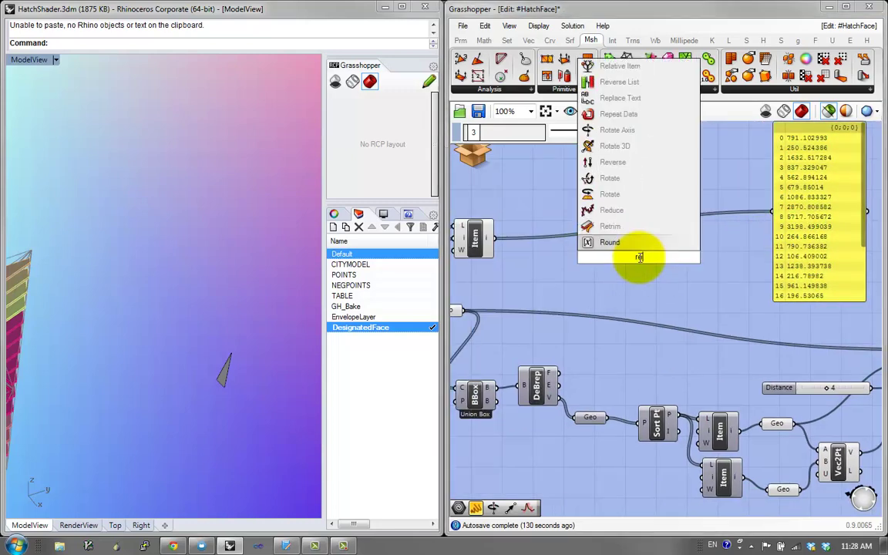
text(remap)
key(Return)
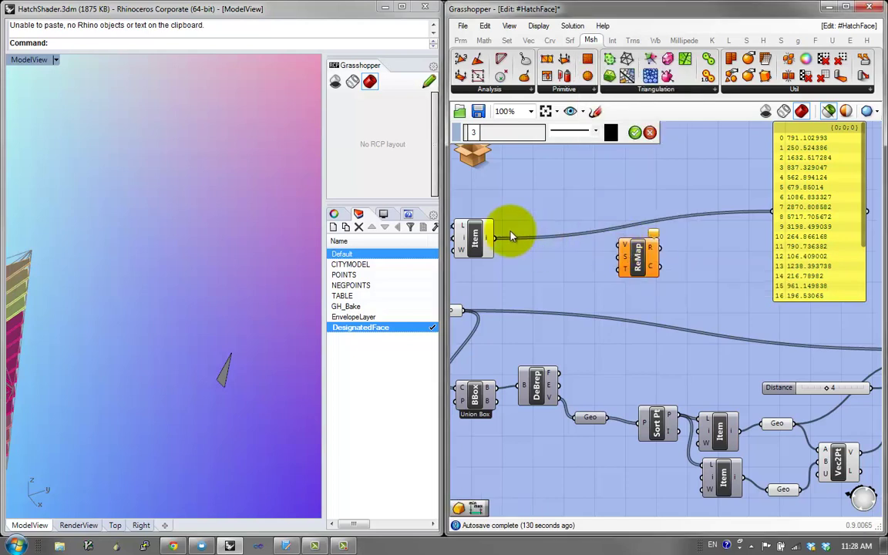
drag(614, 246, 679, 254)
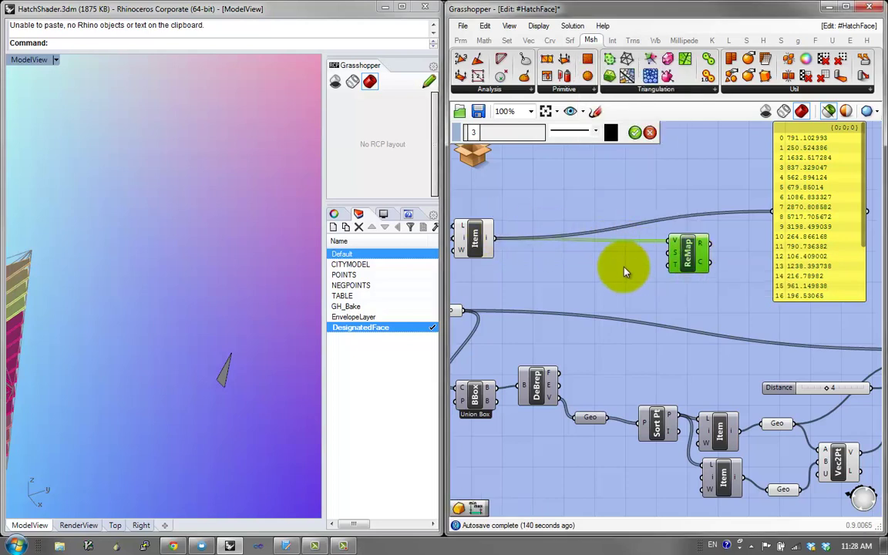
Add a Bounds component fed by the List Item output and connect it to ReMap's Source input
double_click(622, 266)
text(bound)
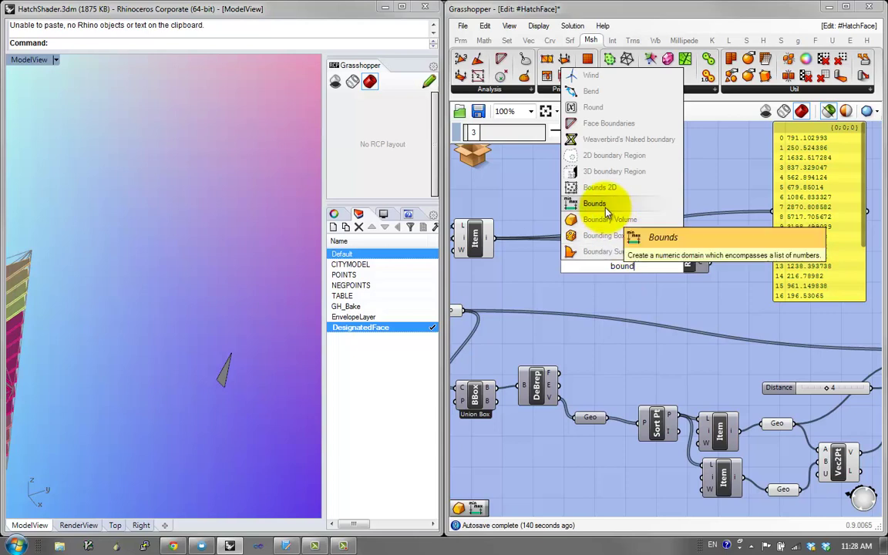
click(605, 201)
drag(494, 243, 609, 267)
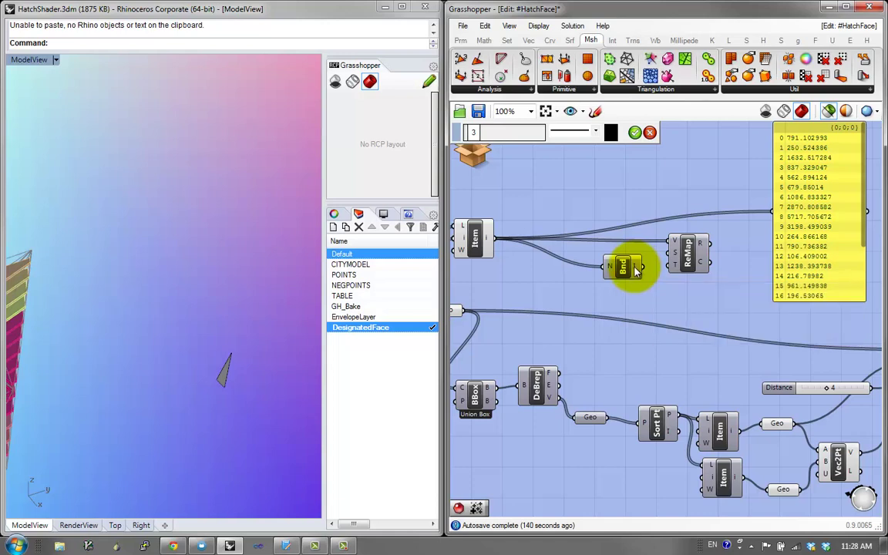
drag(636, 270, 634, 257)
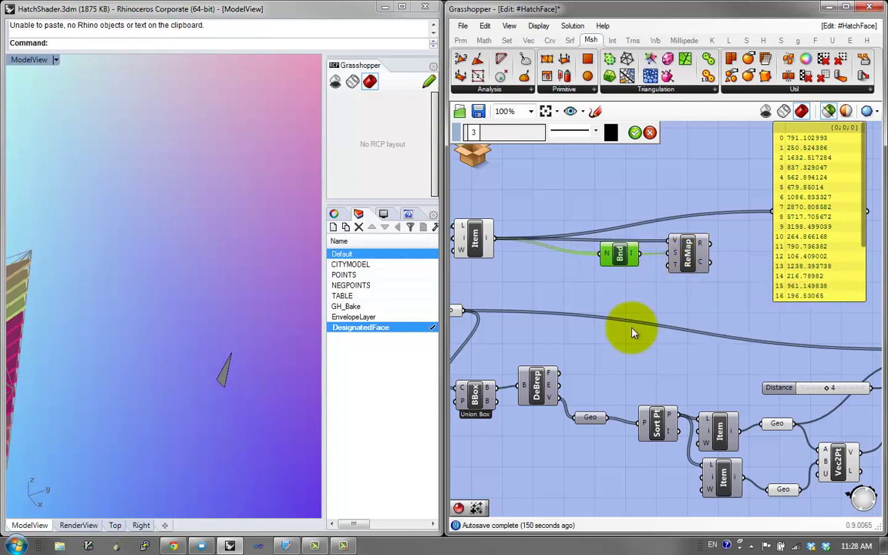
Add a Construct Domain component below Bounds and connect it to ReMap's Target input
double_click(640, 291)
text(dom)
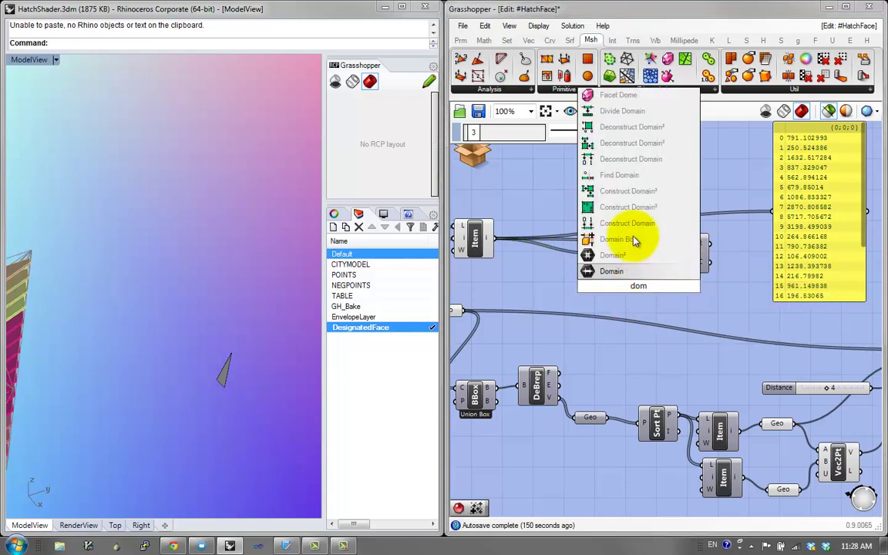
click(620, 223)
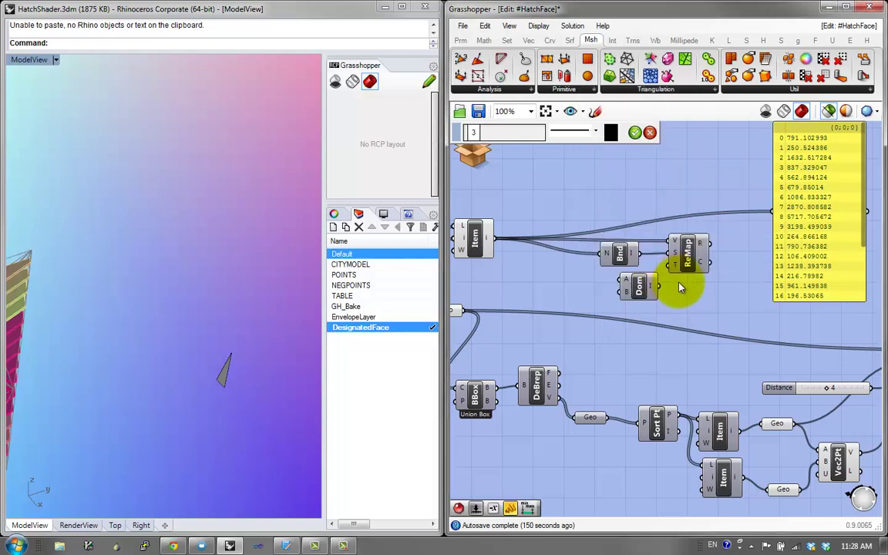
drag(672, 276, 656, 289)
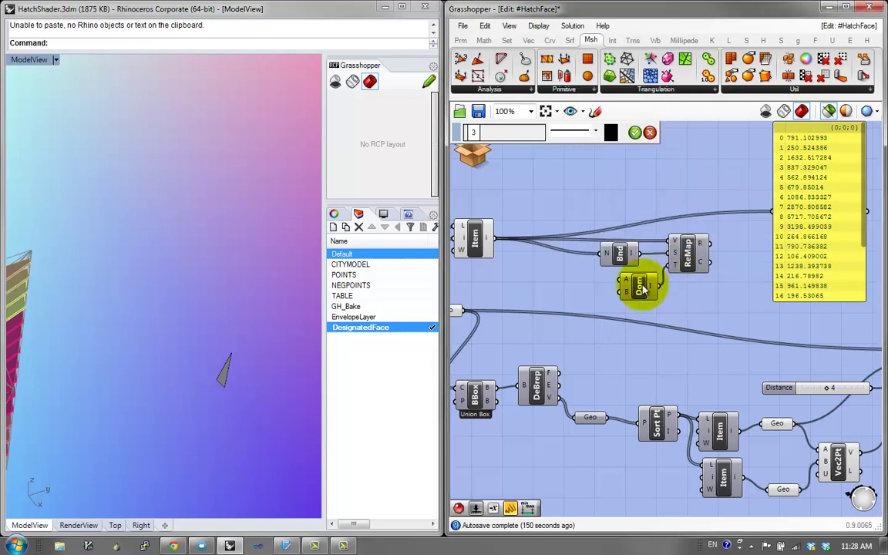
Add number sliders for the Construct Domain component, with Domain start at 3 and Domain end at 8
double_click(505, 276)
text(4)
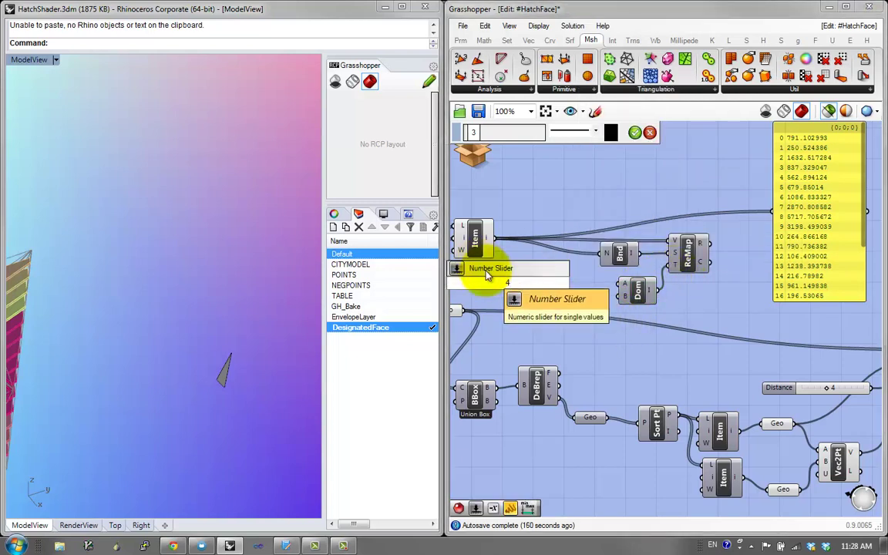
key(Return)
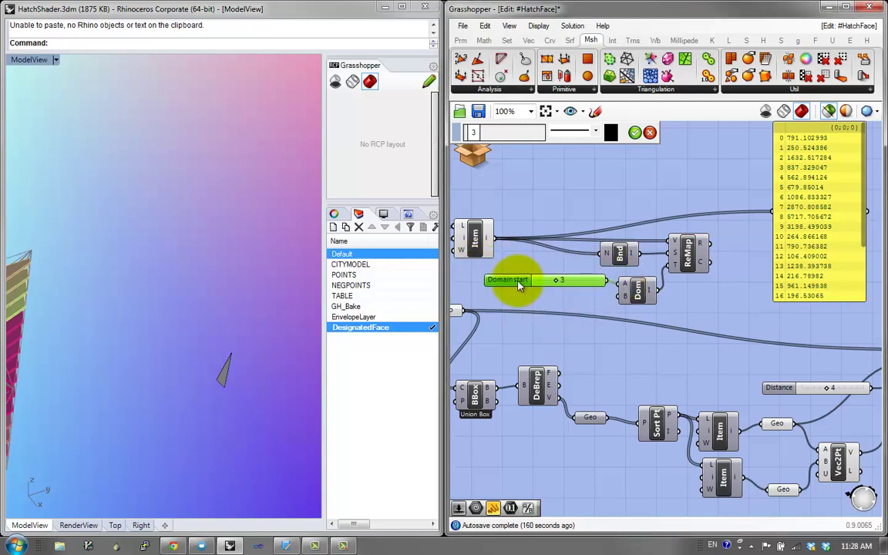
double_click(509, 279)
drag(592, 301, 592, 274)
click(523, 399)
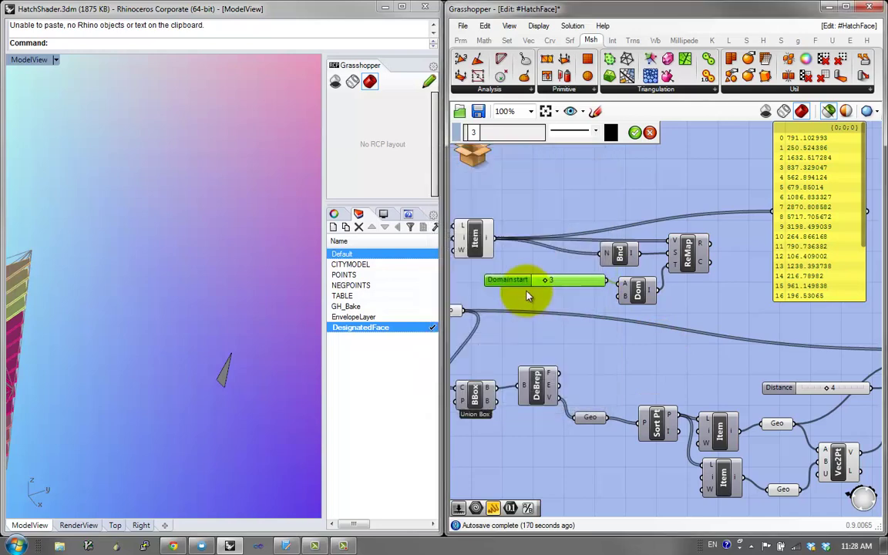
drag(576, 293, 604, 301)
Feed the panel from ReMap's mapped output instead of the List Item, read its values, and move it further away from ReMap
right_drag(702, 240, 588, 246)
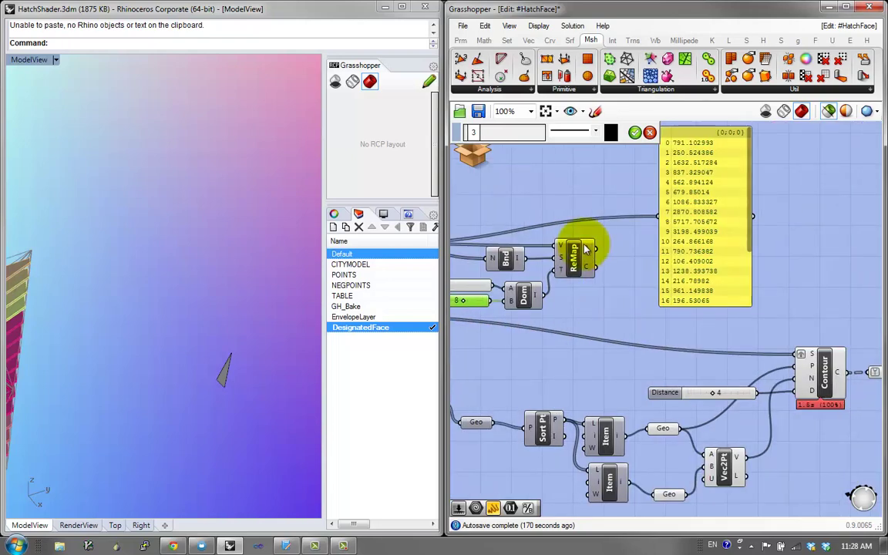
drag(648, 233, 661, 216)
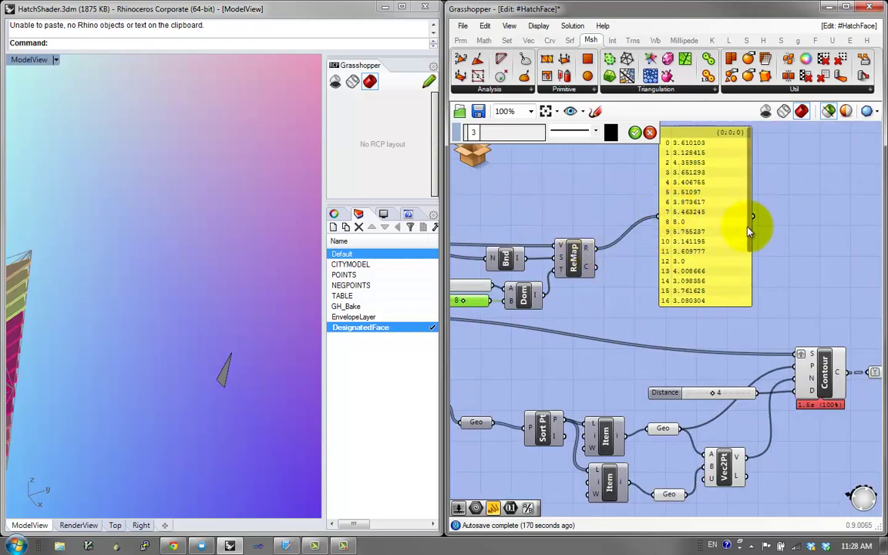
drag(749, 229, 772, 278)
drag(709, 261, 771, 255)
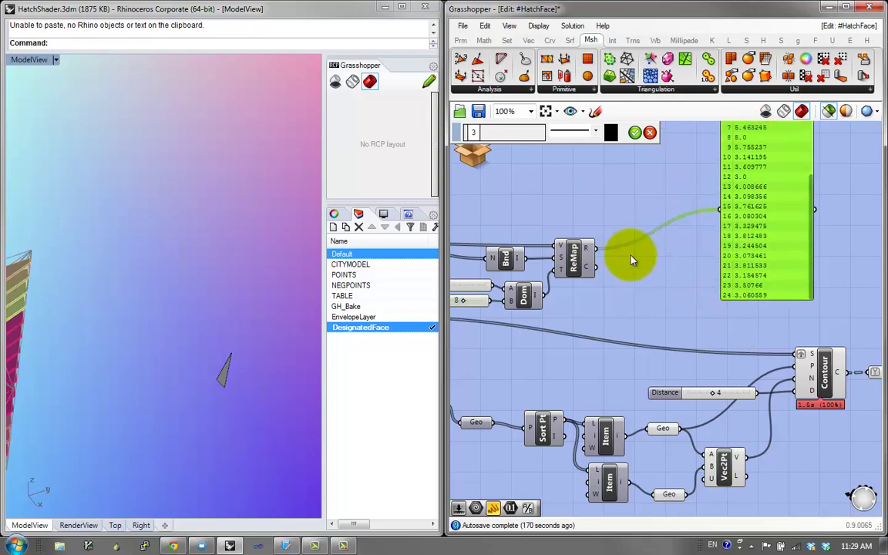
Insert a Graft component between ReMap's mapped output and the panel, and graft the component's own output as well
right_click(630, 252)
click(616, 239)
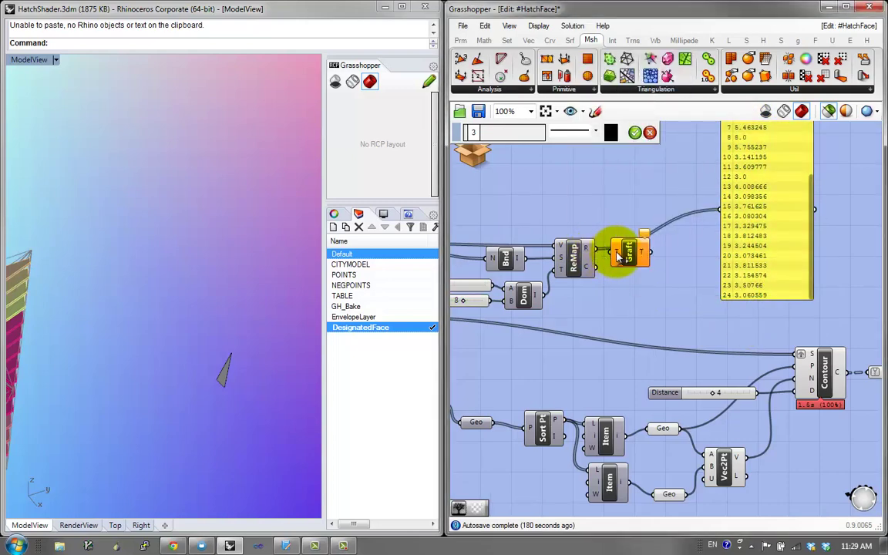
drag(659, 247, 721, 209)
right_drag(734, 214, 705, 308)
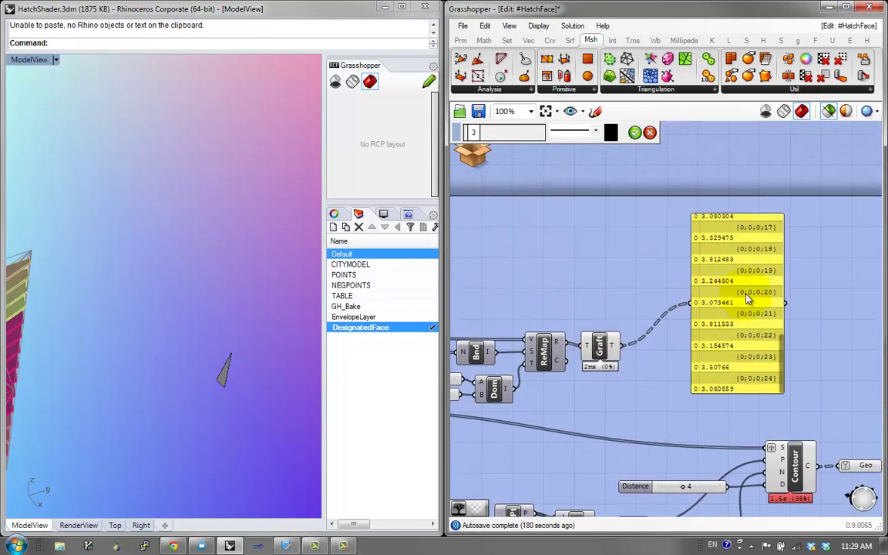
right_click(613, 347)
click(643, 441)
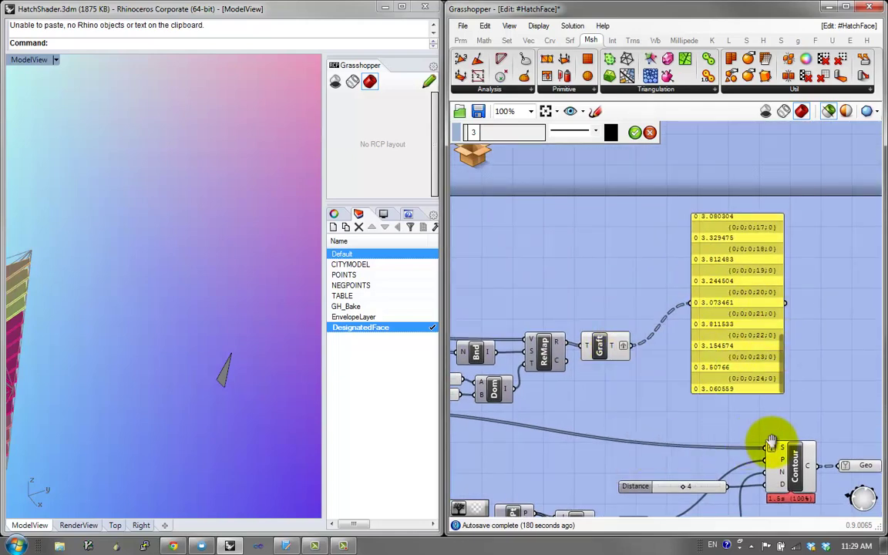
Connect the Graft output to Contour's Distance input, delete the old Distance slider, and inspect the hatch lines
right_drag(772, 440, 779, 392)
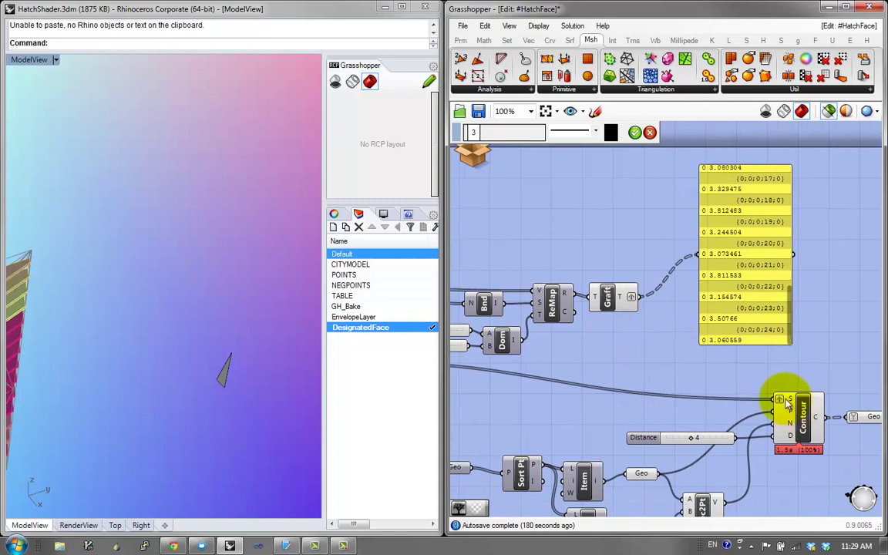
click(796, 420)
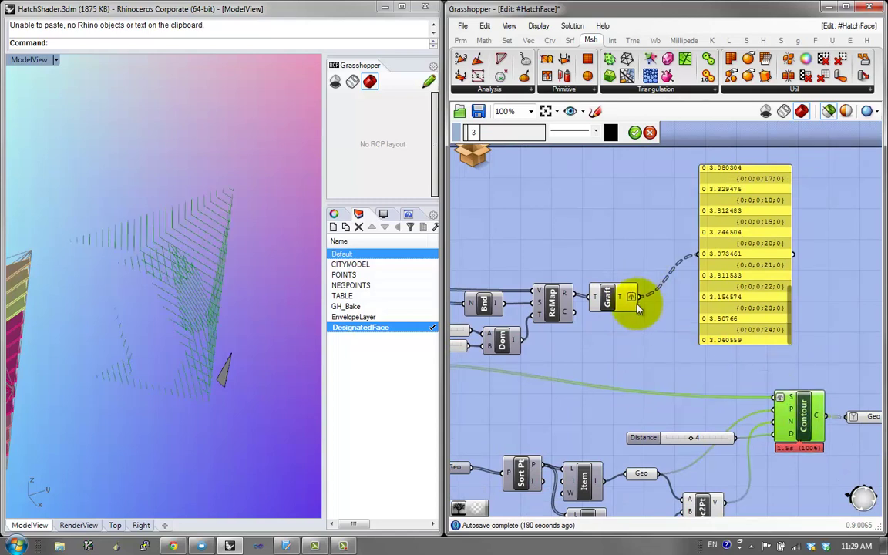
drag(638, 309, 771, 437)
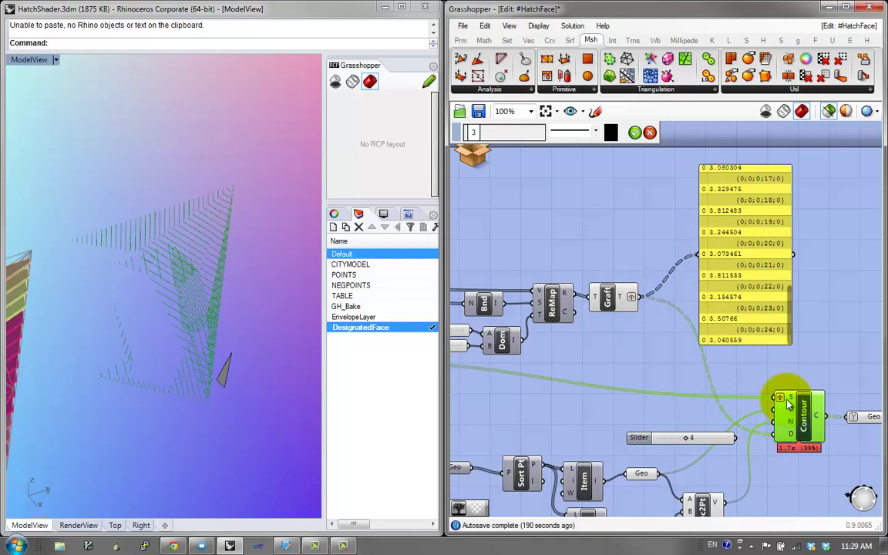
click(653, 438)
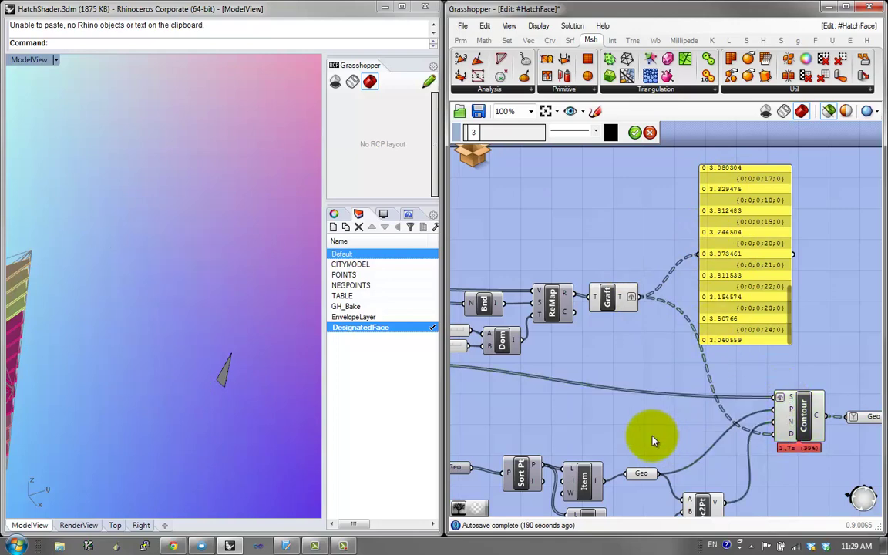
click(790, 408)
mouse_move(262, 327)
right_down()
mouse_move(187, 294)
mouse_move(159, 313)
mouse_move(212, 283)
mouse_move(134, 313)
mouse_move(166, 336)
mouse_move(287, 309)
mouse_move(25, 291)
mouse_move(293, 324)
mouse_move(238, 327)
mouse_move(260, 267)
mouse_move(236, 312)
mouse_move(185, 254)
mouse_move(183, 323)
mouse_move(196, 325)
mouse_move(183, 307)
mouse_move(170, 313)
mouse_move(174, 340)
mouse_move(55, 257)
mouse_move(16, 278)
mouse_move(284, 297)
mouse_move(232, 321)
mouse_move(225, 382)
mouse_move(297, 237)
mouse_move(16, 163)
mouse_move(183, 262)
mouse_move(175, 322)
right_up()
Set the Domain end slider of the Construct Domain component to 15
right_drag(635, 368, 713, 373)
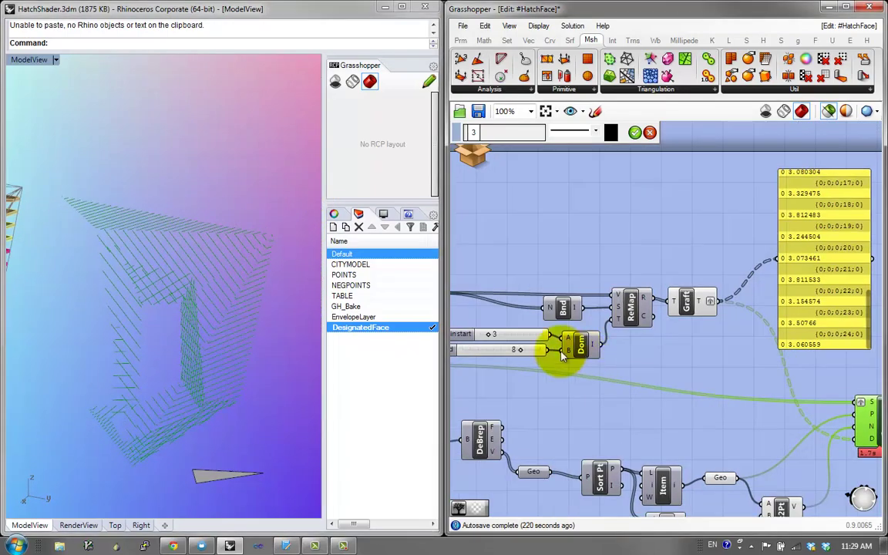
click(522, 353)
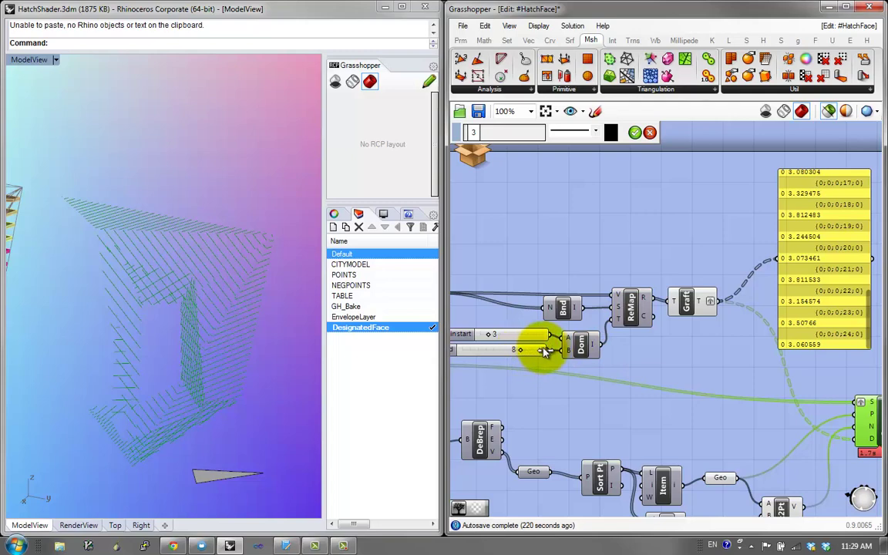
mouse_move(539, 350)
mouse_down()
mouse_move(518, 370)
mouse_move(511, 364)
mouse_move(529, 358)
mouse_move(486, 364)
mouse_up()
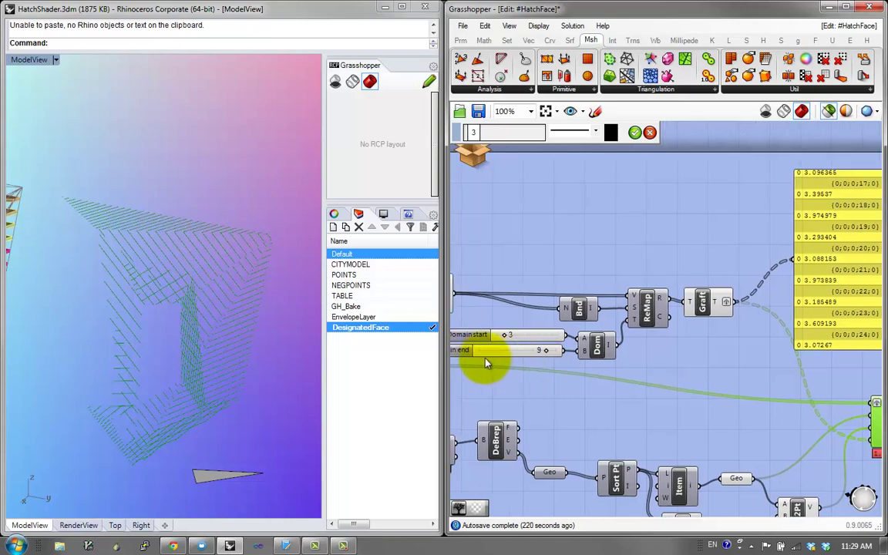
double_click(468, 353)
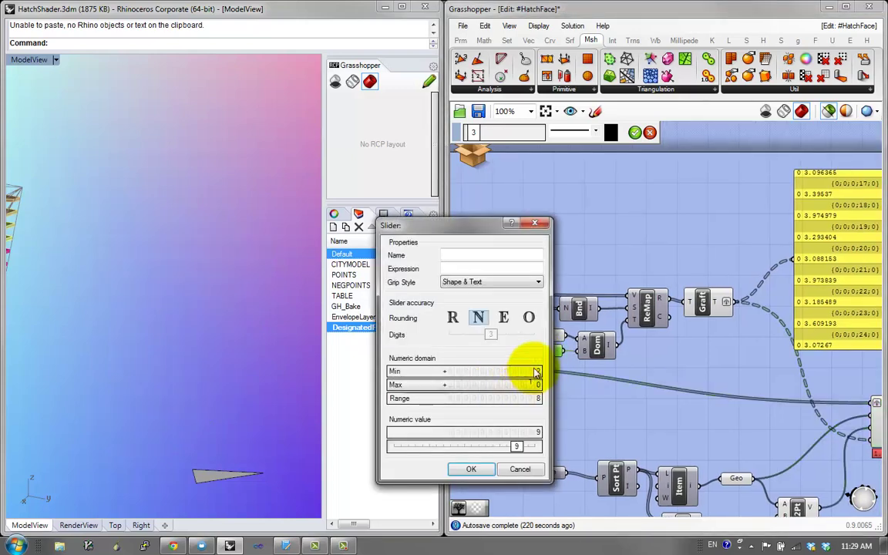
click(470, 469)
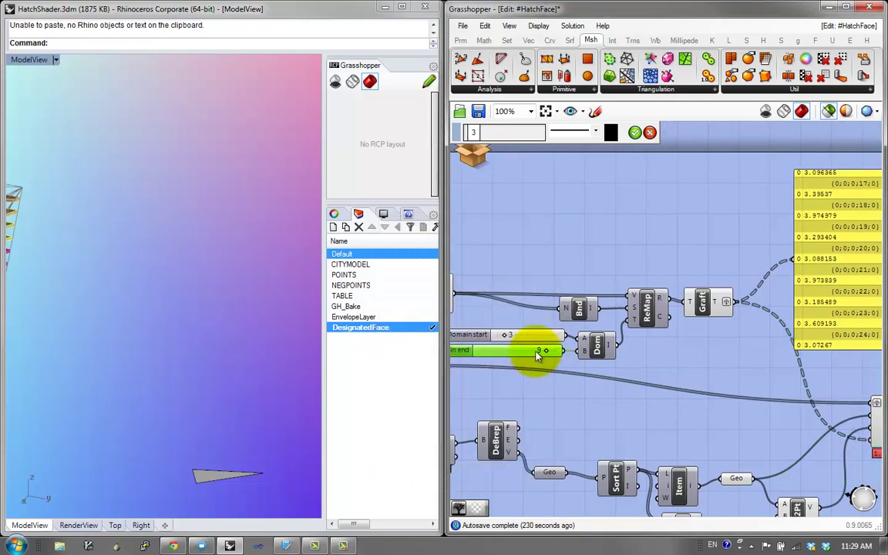
double_click(473, 352)
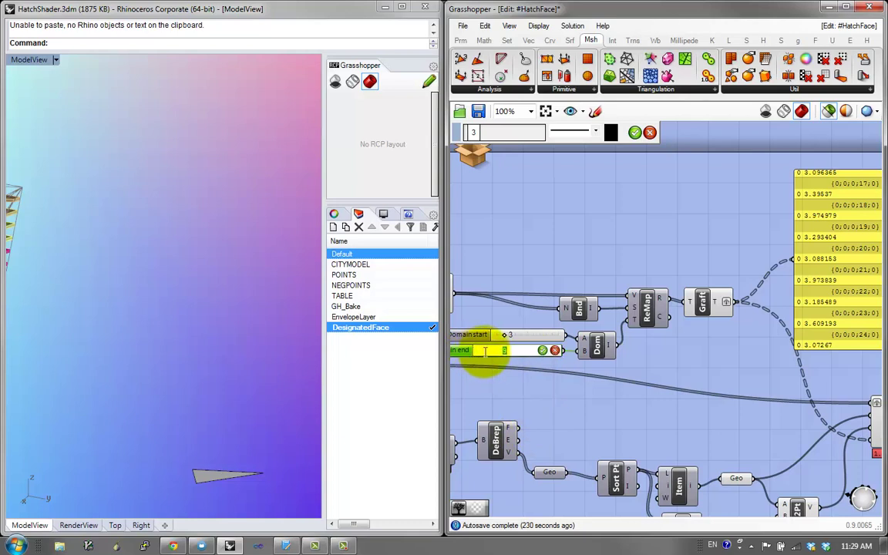
click(544, 351)
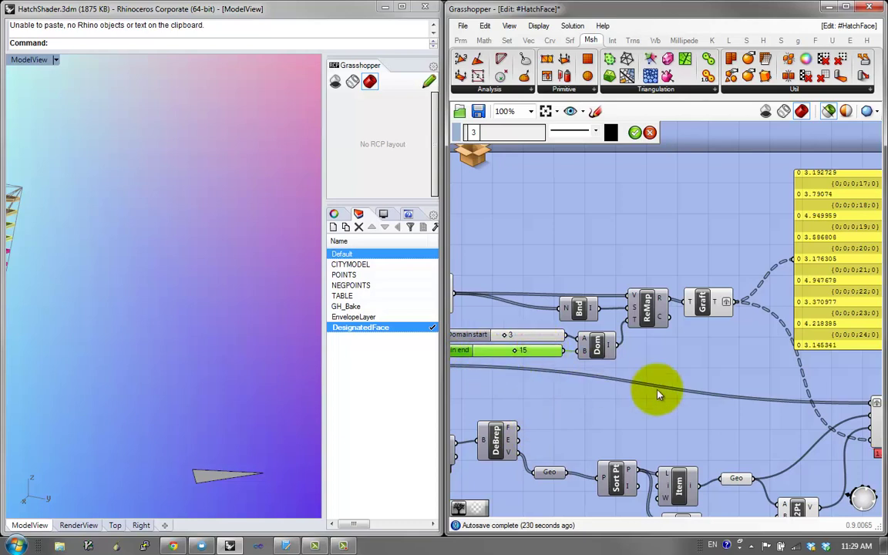
Examine the Contour hatch lines from several angles, together with the two Geo points that define the contour direction
click(773, 409)
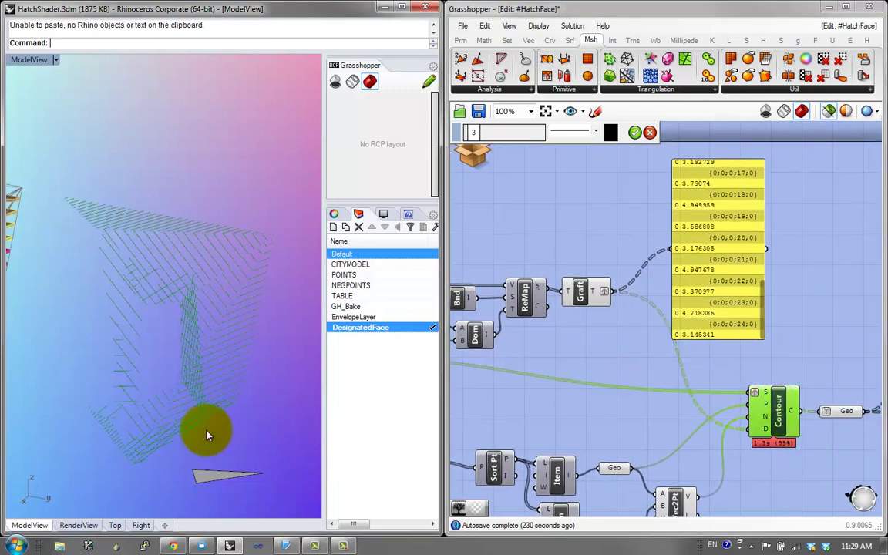
mouse_move(208, 430)
right_down()
mouse_move(173, 378)
mouse_move(177, 344)
mouse_move(232, 363)
mouse_move(230, 437)
mouse_move(212, 431)
mouse_move(138, 283)
right_up()
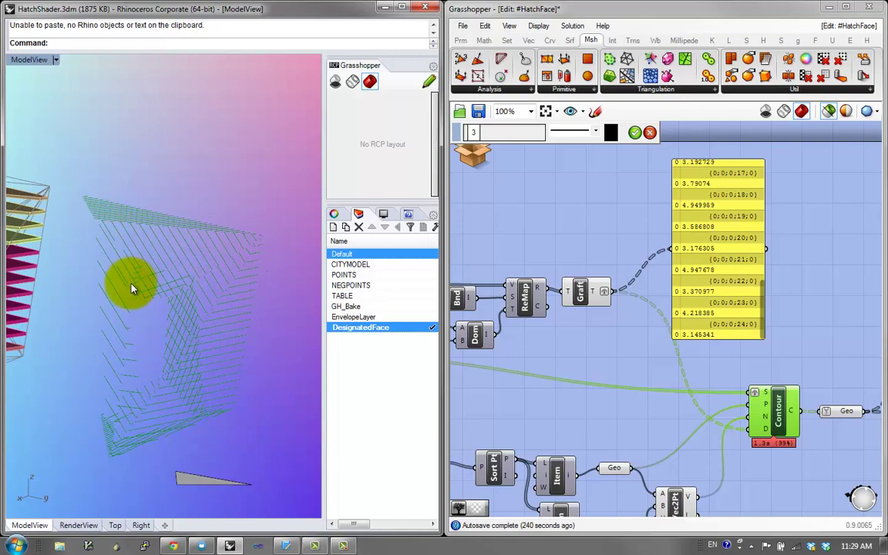
mouse_move(114, 409)
right_down()
mouse_move(103, 349)
mouse_move(109, 273)
mouse_move(204, 267)
mouse_move(300, 239)
mouse_move(11, 247)
mouse_move(302, 277)
mouse_move(56, 253)
mouse_move(275, 240)
mouse_move(281, 263)
mouse_move(183, 284)
mouse_move(173, 305)
mouse_move(317, 320)
mouse_move(16, 313)
mouse_move(40, 317)
right_up()
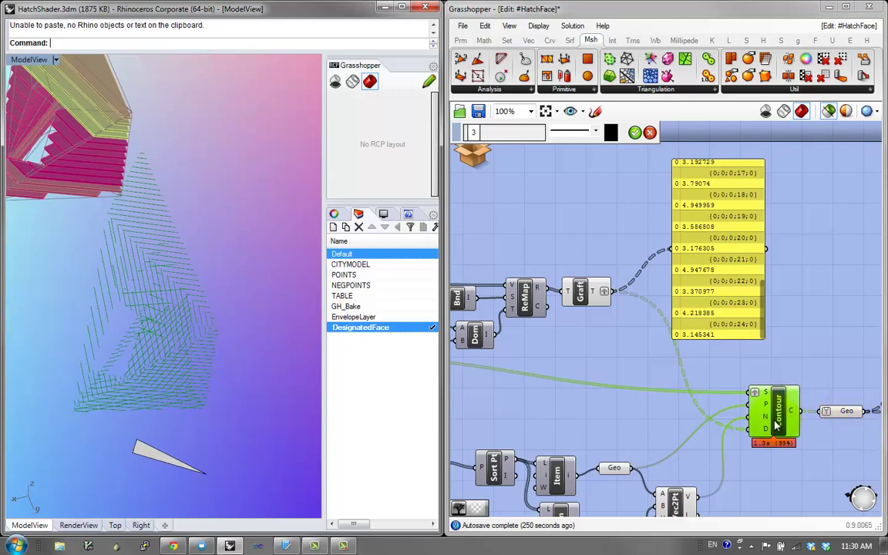
right_drag(766, 421, 787, 387)
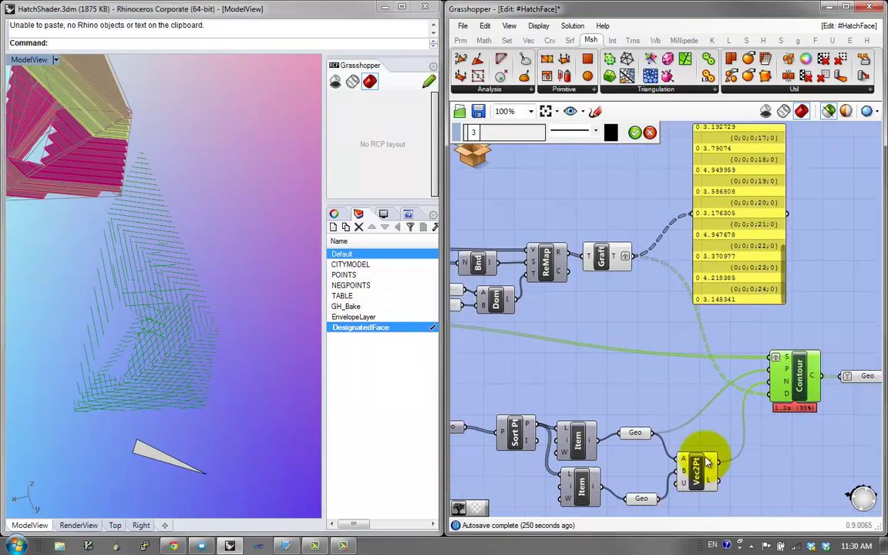
click(632, 439)
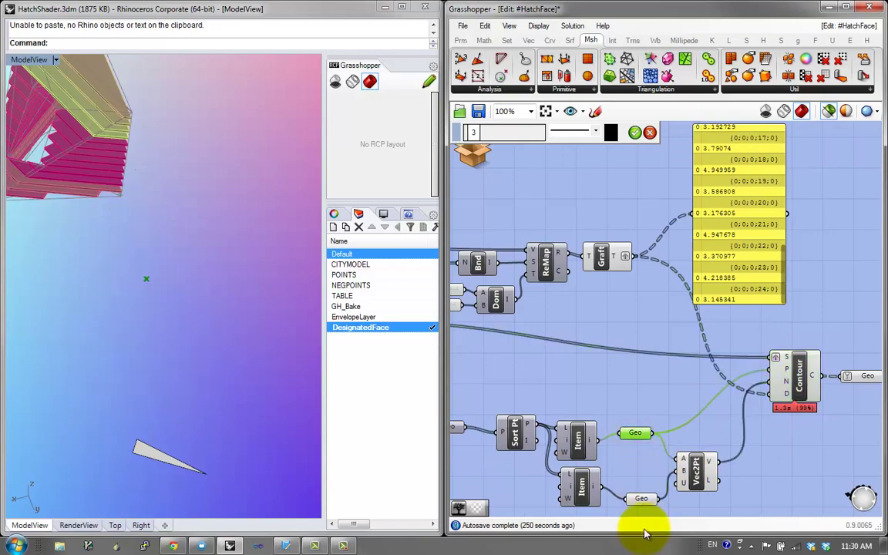
shift+click(642, 502)
right_drag(233, 319, 166, 314)
shift+click(799, 377)
mouse_move(273, 337)
right_down()
mouse_move(212, 323)
mouse_move(202, 262)
mouse_move(202, 312)
right_up()
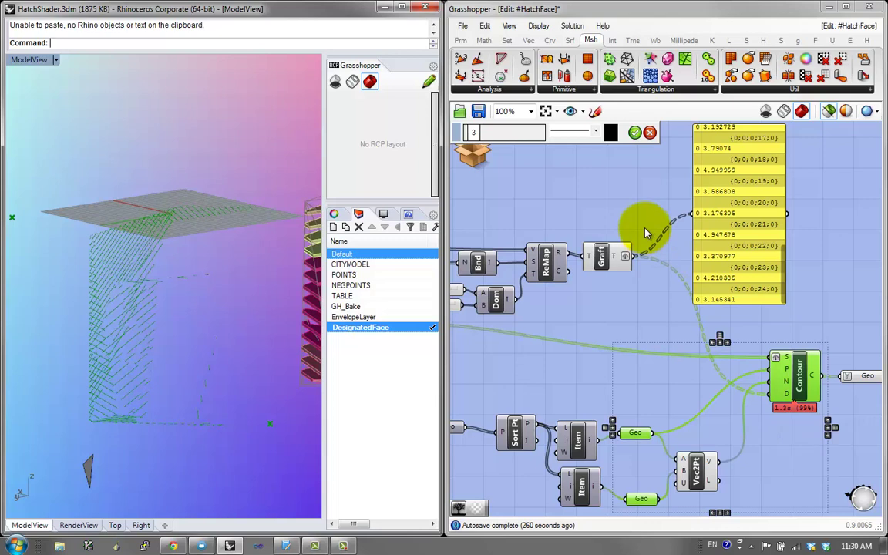
Add a number slider of 4 as Contour's Distance input in place of the Graft connection, and check the hatch lines
double_click(640, 389)
text(4)
key(Return)
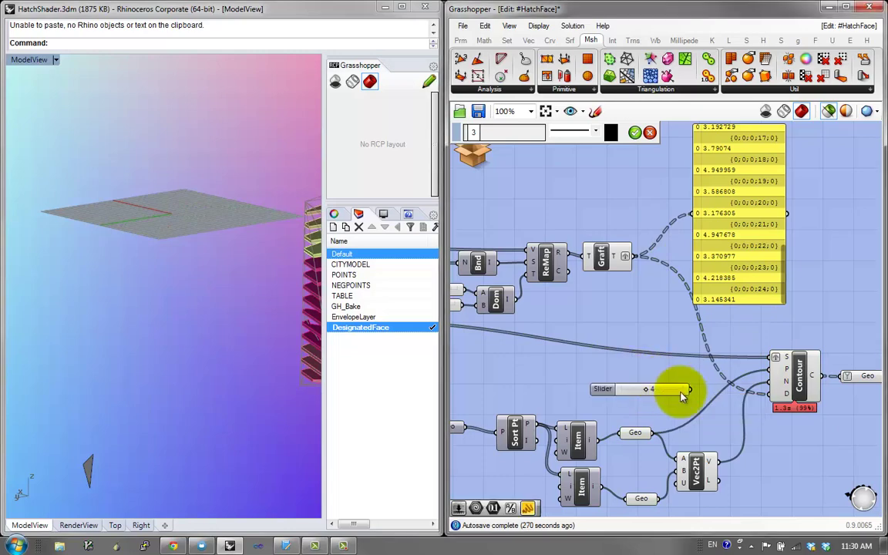
drag(711, 391, 772, 394)
click(806, 370)
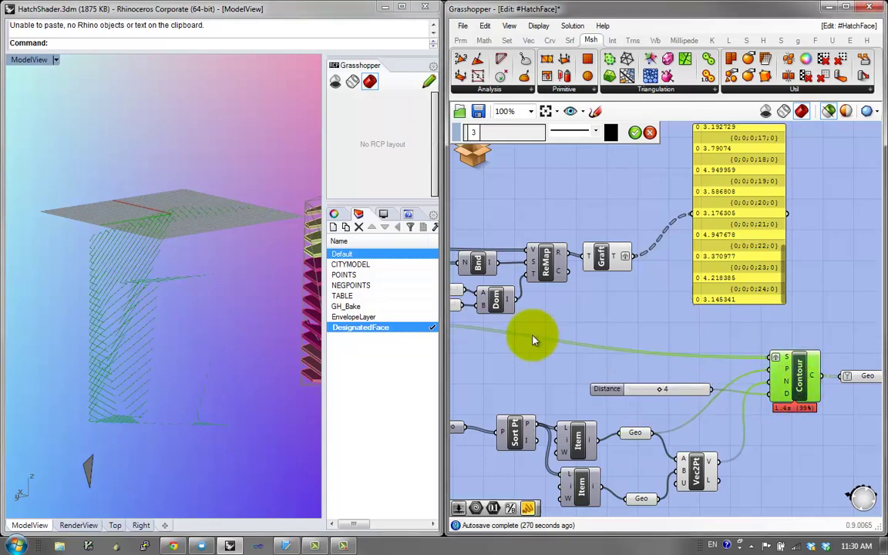
mouse_move(79, 333)
right_down()
mouse_move(139, 274)
mouse_move(221, 291)
mouse_move(257, 364)
mouse_move(266, 421)
mouse_move(251, 410)
mouse_move(244, 371)
mouse_move(230, 211)
mouse_move(264, 292)
mouse_move(263, 346)
mouse_move(220, 407)
mouse_move(247, 393)
right_up()
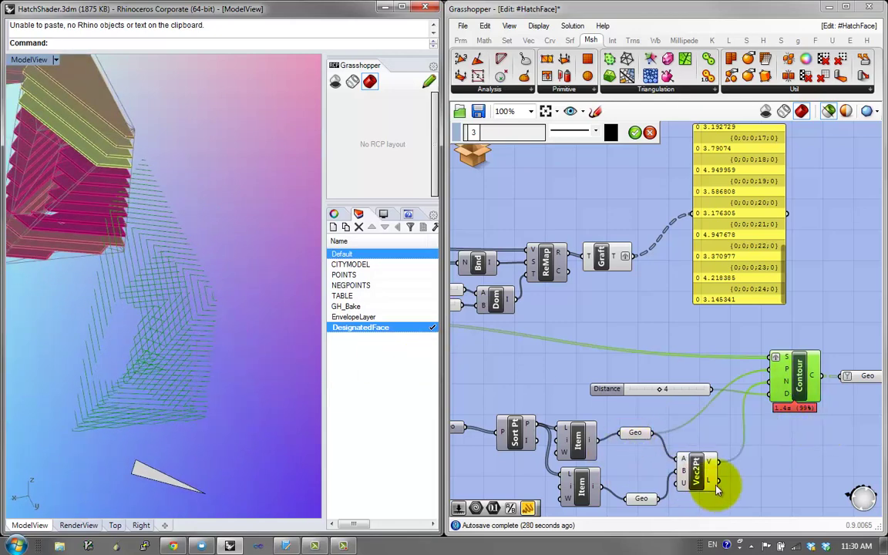
Examine the points passing through the Sort Points, List Item and Vector 2Pt components that set the contour direction
right_drag(717, 486, 737, 432)
drag(730, 472, 615, 389)
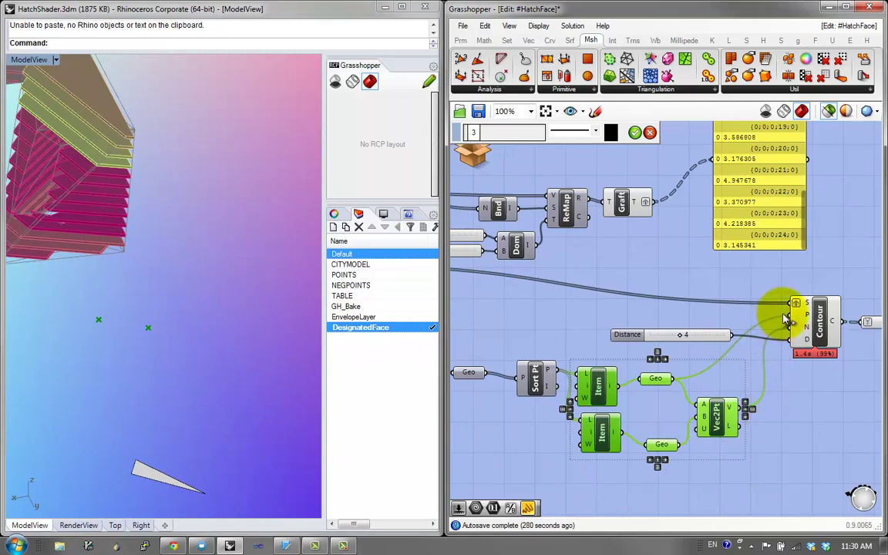
click(781, 442)
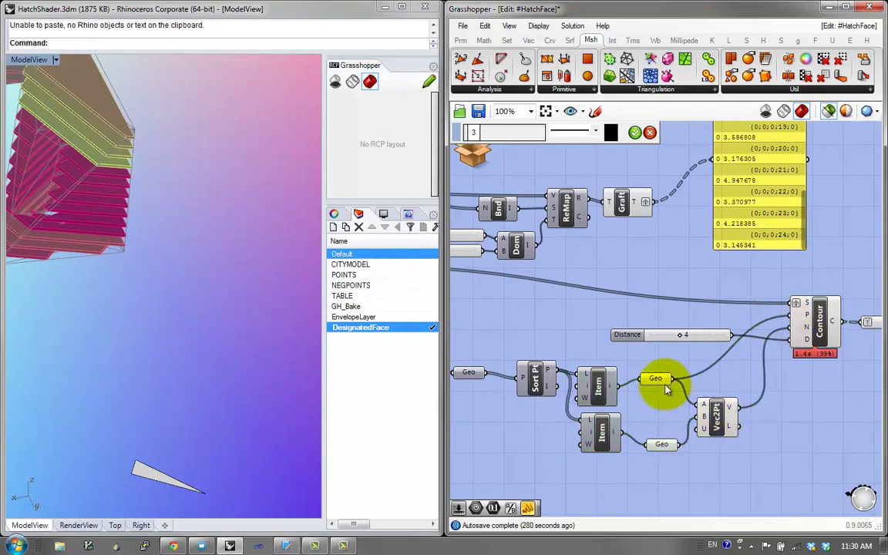
click(660, 379)
shift+click(655, 444)
click(544, 387)
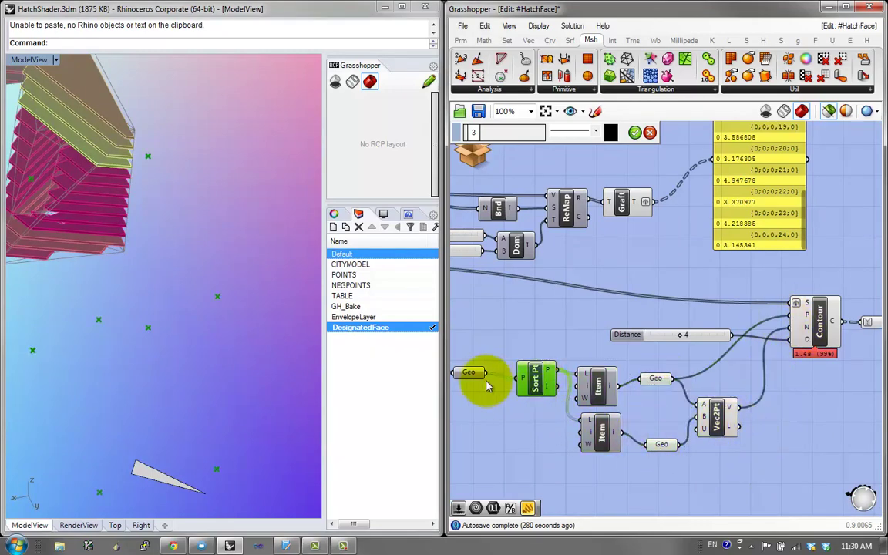
right_drag(475, 378, 547, 393)
click(489, 358)
click(546, 440)
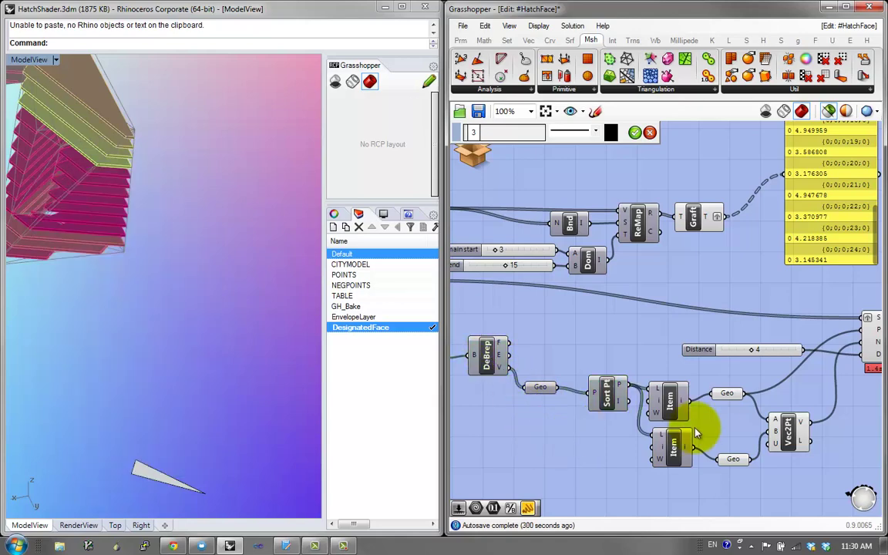
Compare the input Geo mesh faces with Contour's hatch lines and its output Geo parameter, viewing the mesh from several angles
right_drag(787, 355, 688, 383)
click(751, 367)
right_drag(571, 371, 726, 395)
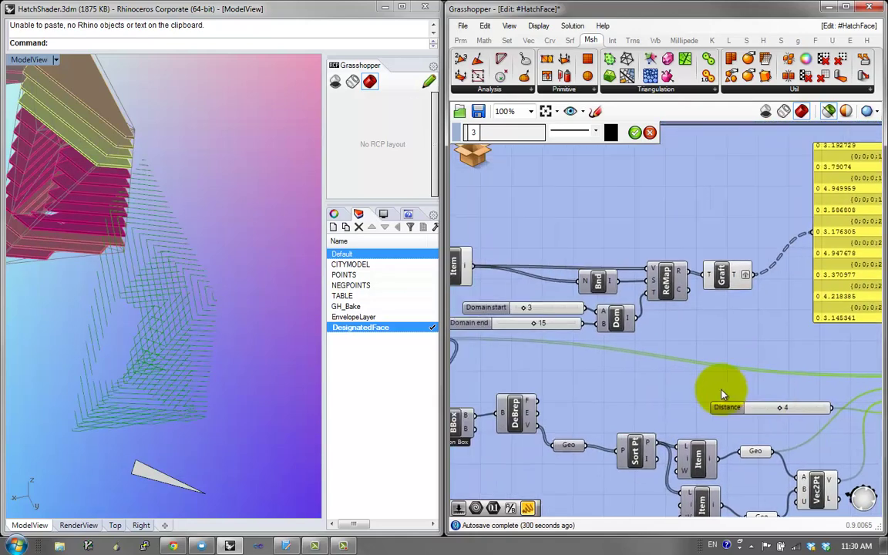
right_drag(535, 319, 702, 340)
click(594, 359)
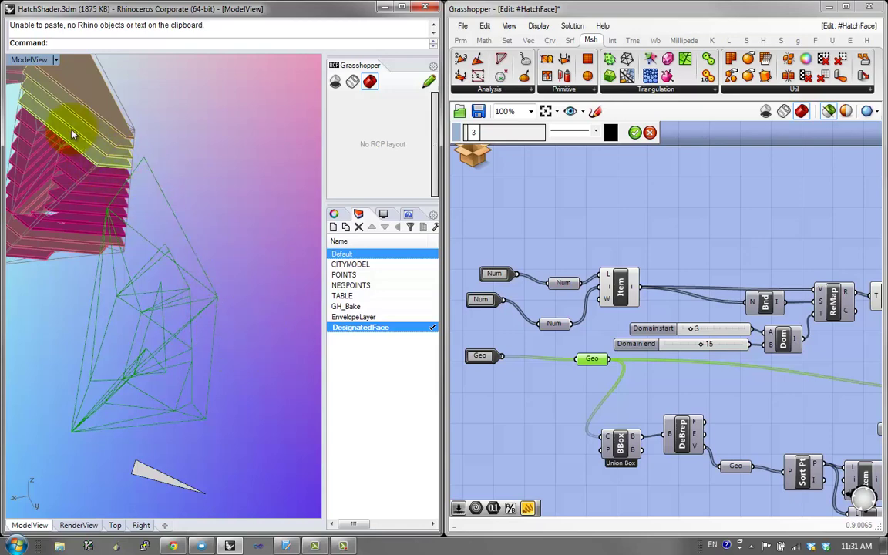
right_drag(734, 409, 619, 429)
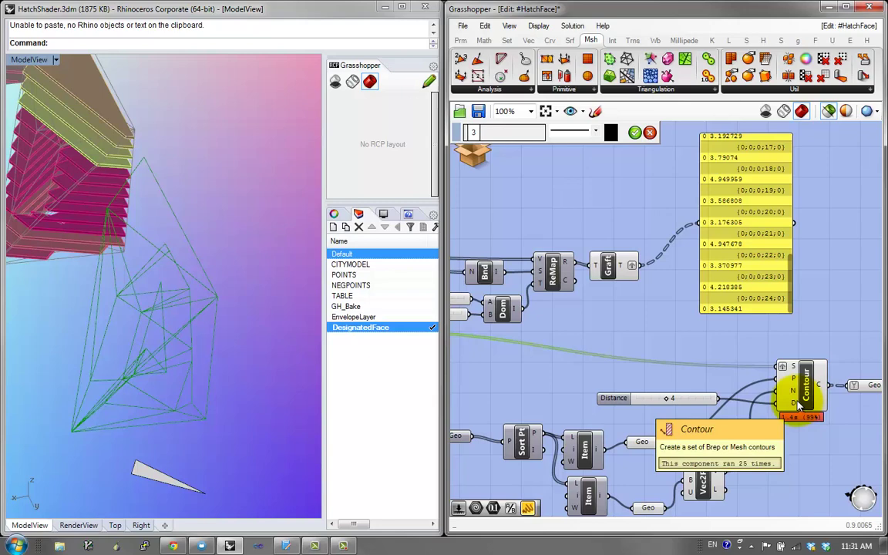
right_drag(85, 300, 125, 185)
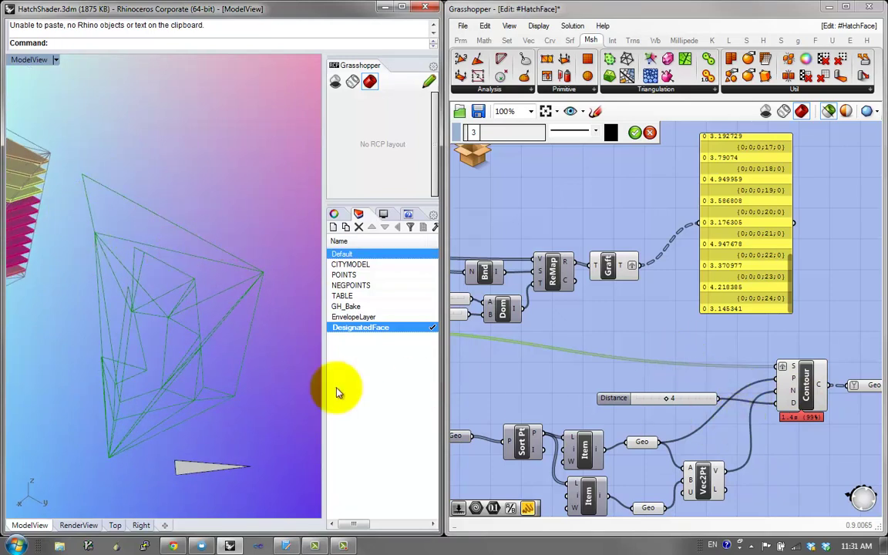
mouse_move(242, 412)
right_down()
mouse_move(213, 252)
mouse_move(208, 312)
mouse_move(232, 412)
mouse_move(247, 404)
right_up()
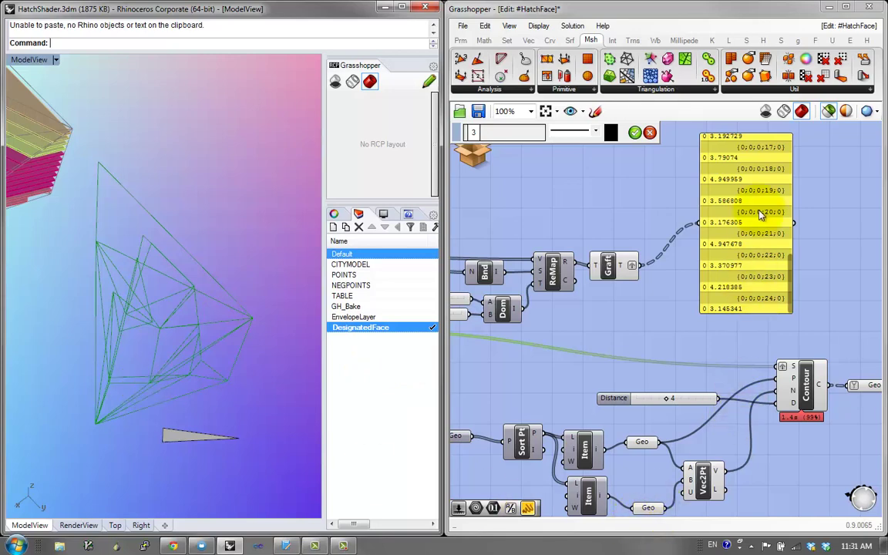
click(804, 399)
right_drag(710, 404, 569, 399)
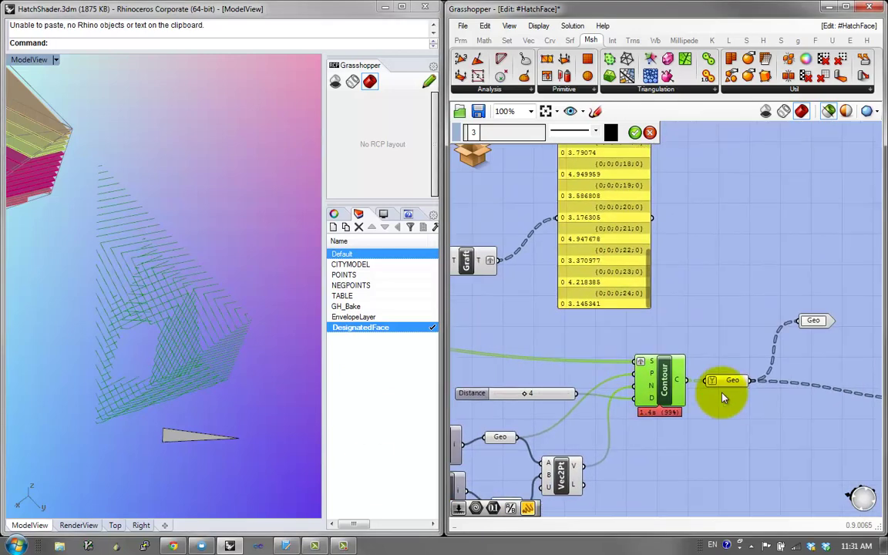
click(733, 382)
click(708, 309)
Leave the #HatchFace cluster for the main HatchShader definition and inspect the hatched envelope faces from several angles
click(473, 158)
click(483, 167)
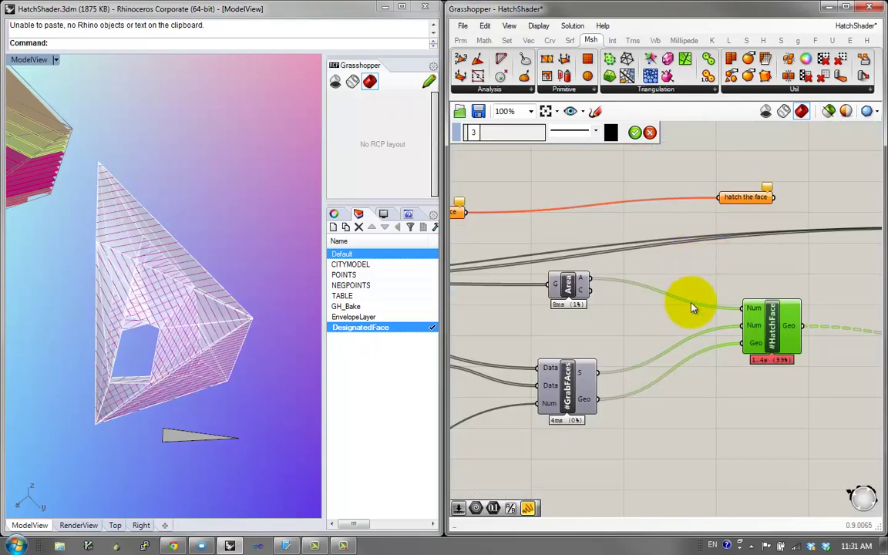
mouse_move(220, 347)
right_down()
mouse_move(135, 242)
mouse_move(214, 257)
mouse_move(211, 313)
mouse_move(203, 284)
mouse_move(192, 285)
mouse_move(178, 259)
mouse_move(184, 288)
right_up()
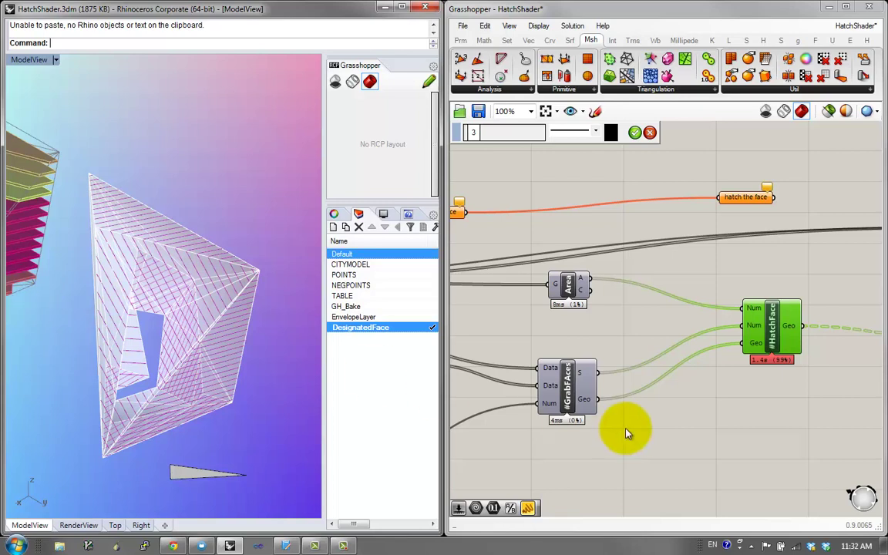
right_drag(178, 374, 190, 339)
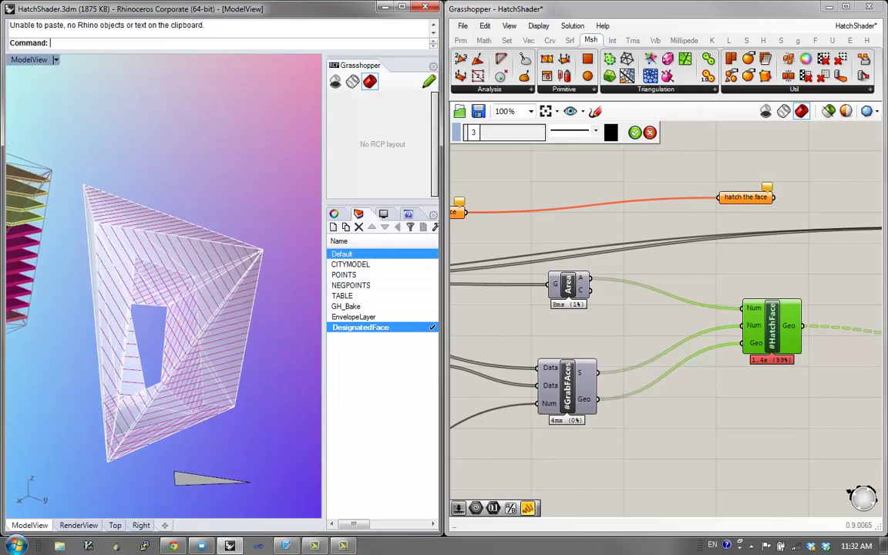